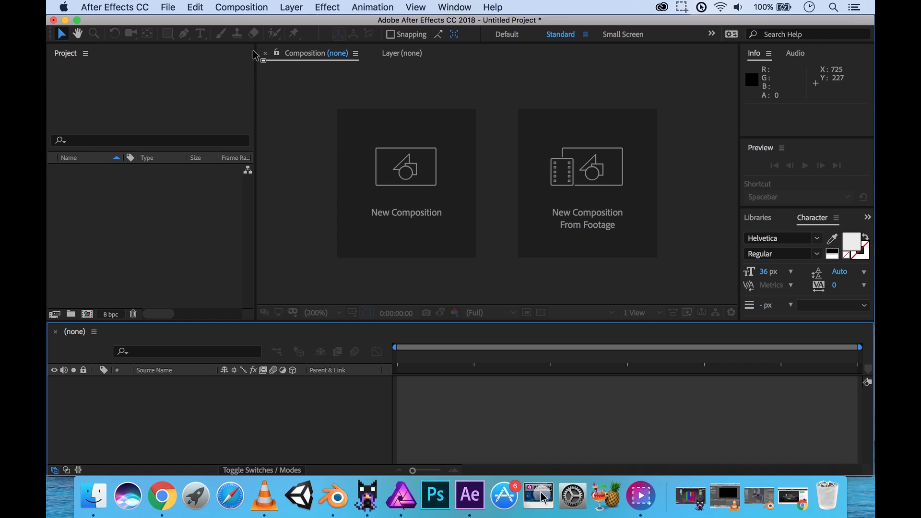
- Start a new composition and name it Comp Test
{"action": "left_click", "coordinate": [243, 8]}
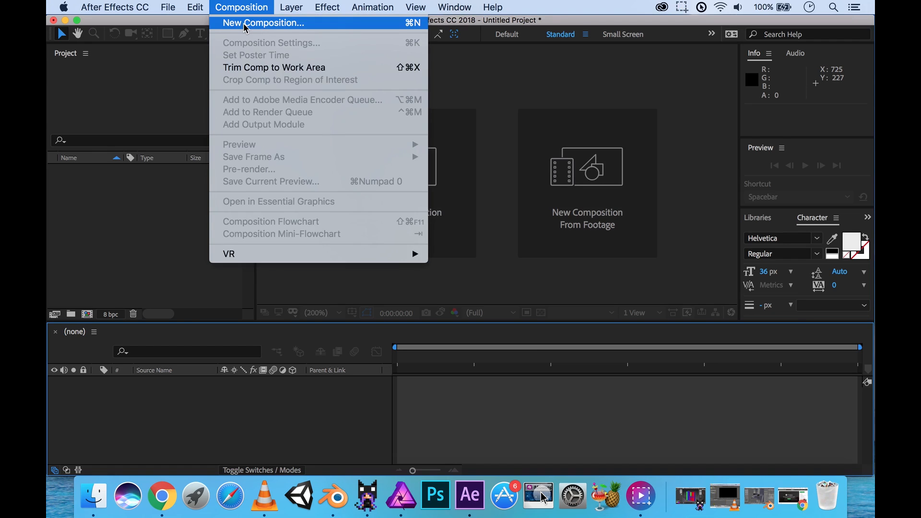
{"action": "left_click", "coordinate": [246, 27]}
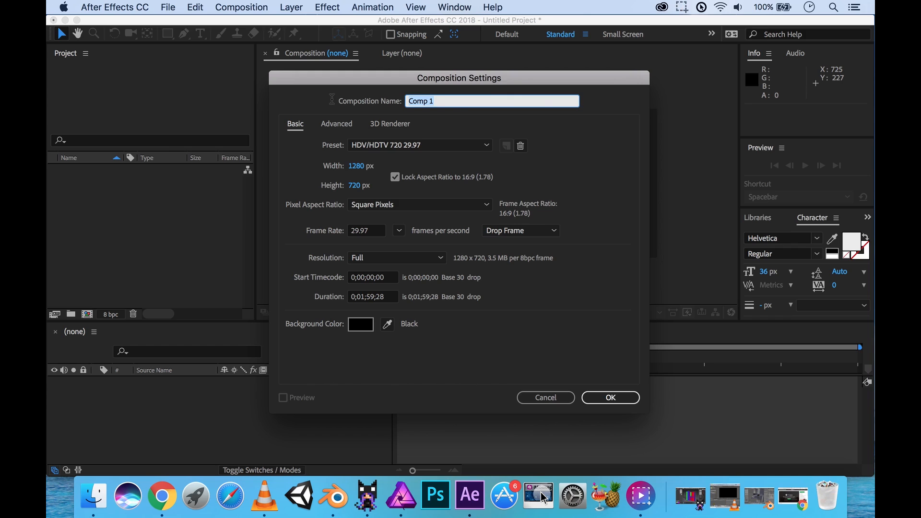
{"action": "type", "text": "Co"}
{"action": "left_click", "coordinate": [597, 163]}
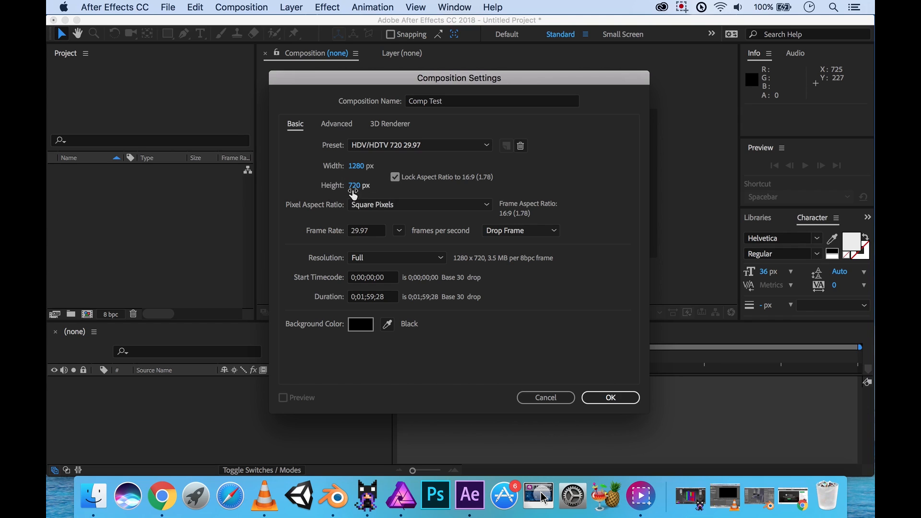
- Set the composition's height to 720 px with the aspect ratio locked, and create the composition
{"action": "left_click_drag", "start_coordinate": [354, 187], "coordinate": [354, 187]}
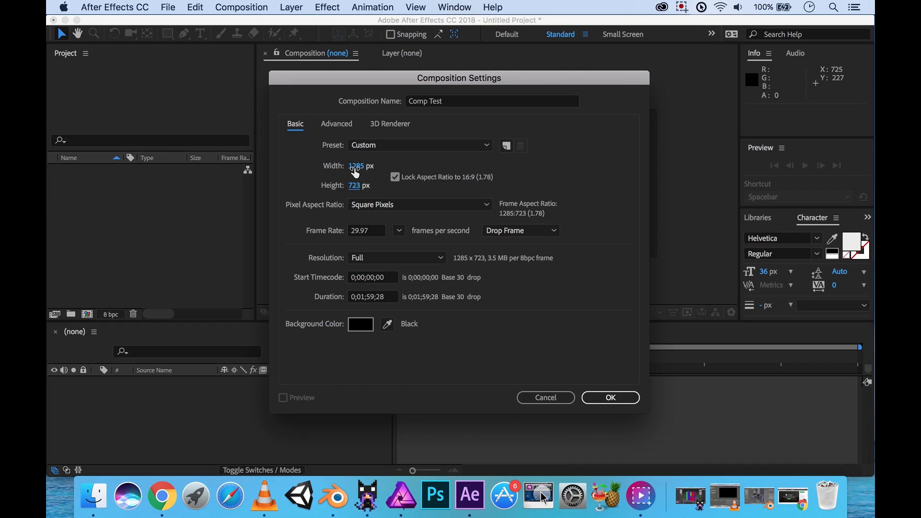
{"action": "left_click_drag", "start_coordinate": [354, 187], "coordinate": [354, 188]}
{"action": "left_click", "coordinate": [354, 187]}
{"action": "type", "text": "720"}
{"action": "key", "text": "Return"}
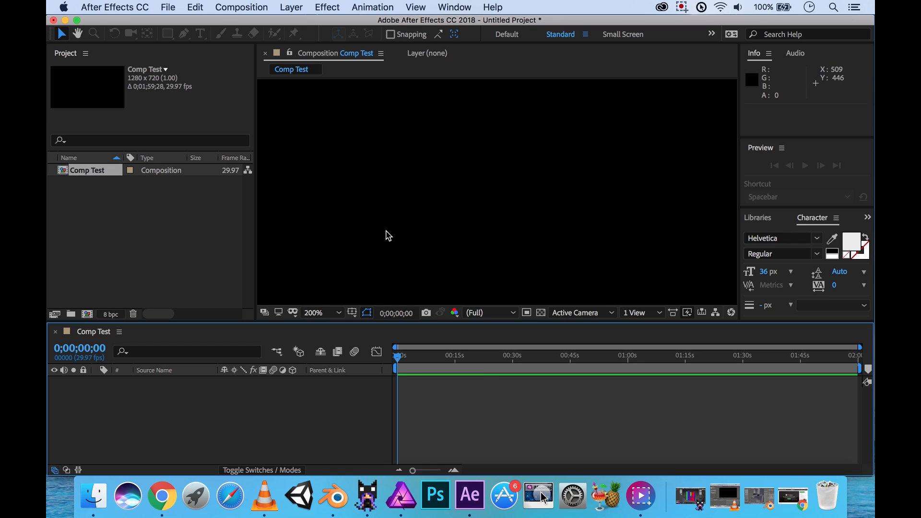
- Change the Comp Test composition's background color to medium gray 6F6F6F in its settings
{"action": "left_click", "coordinate": [242, 8]}
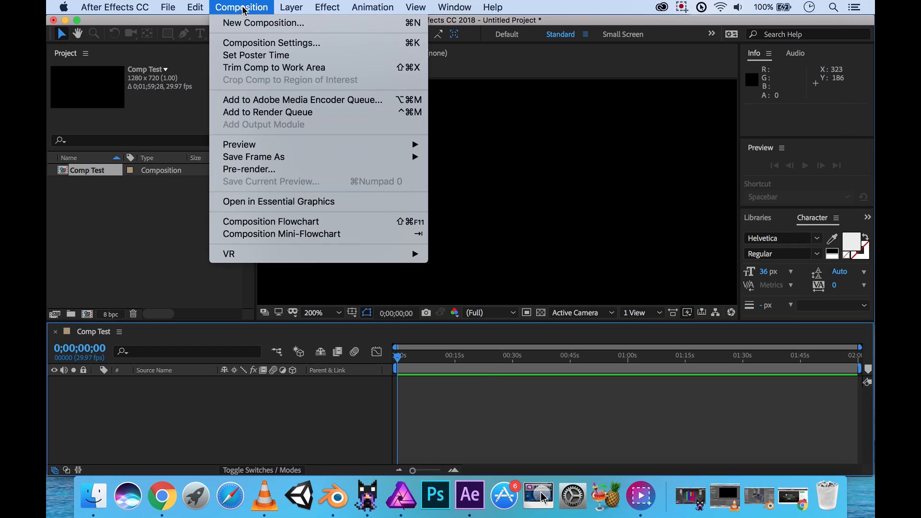
{"action": "left_click", "coordinate": [261, 44]}
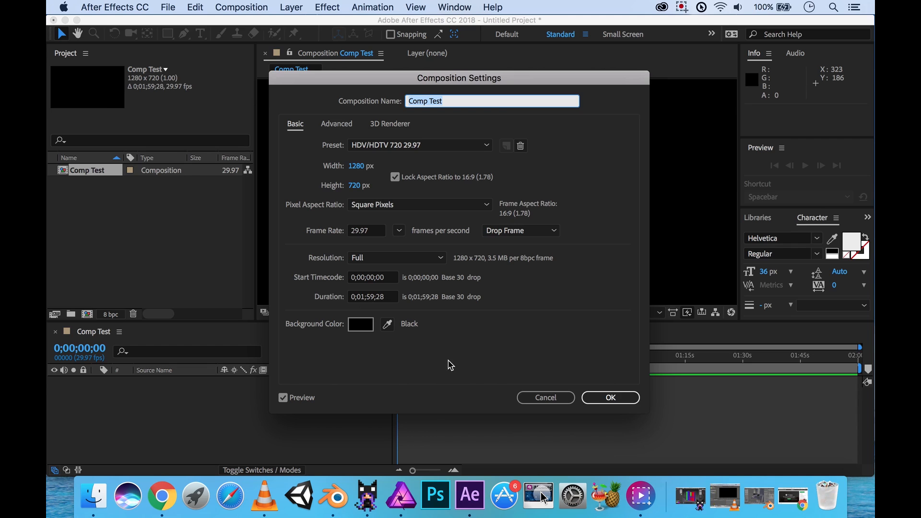
{"action": "left_click", "coordinate": [361, 325]}
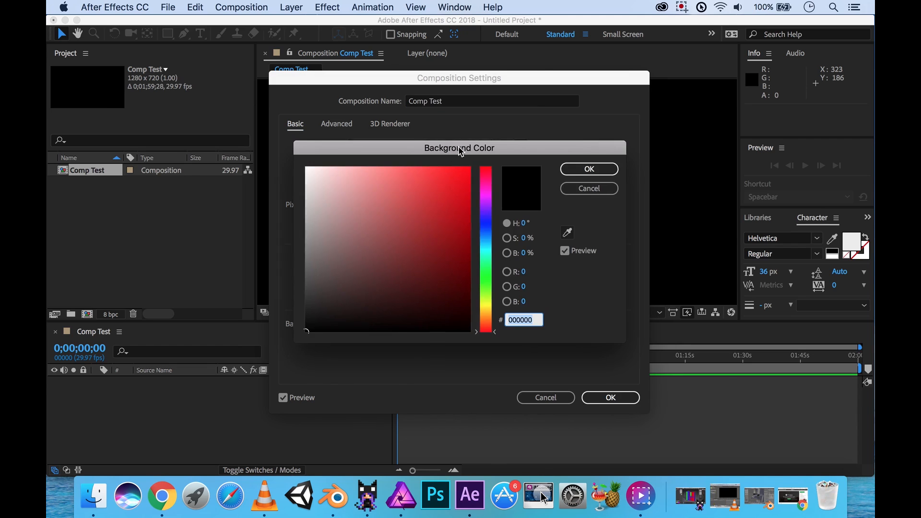
{"action": "left_click_drag", "start_coordinate": [459, 148], "coordinate": [555, 148]}
{"action": "mouse_move", "coordinate": [430, 272]}
{"action": "left_mouse_down"}
{"action": "mouse_move", "coordinate": [398, 269]}
{"action": "mouse_move", "coordinate": [401, 260]}
{"action": "left_mouse_up"}
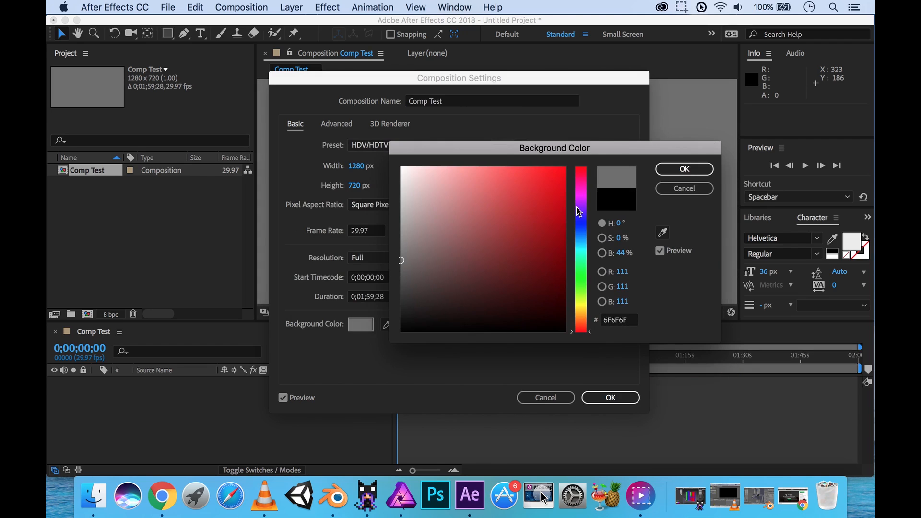
{"action": "left_click", "coordinate": [674, 171]}
{"action": "left_click", "coordinate": [610, 399]}
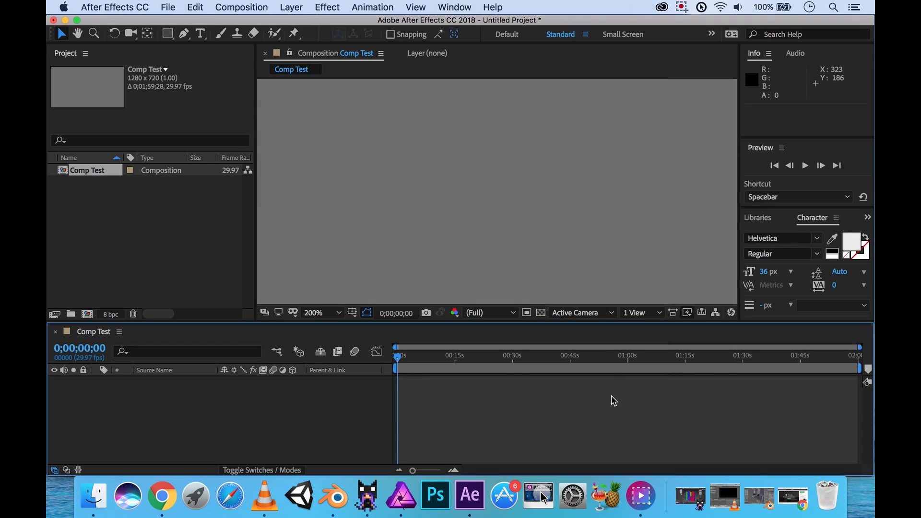
- Zoom and pan around the composition, trying the Hand tool, and fit the whole frame in the viewer
{"action": "scroll", "coordinate": [498, 208], "scroll_direction": "down", "scroll_amount": 2}
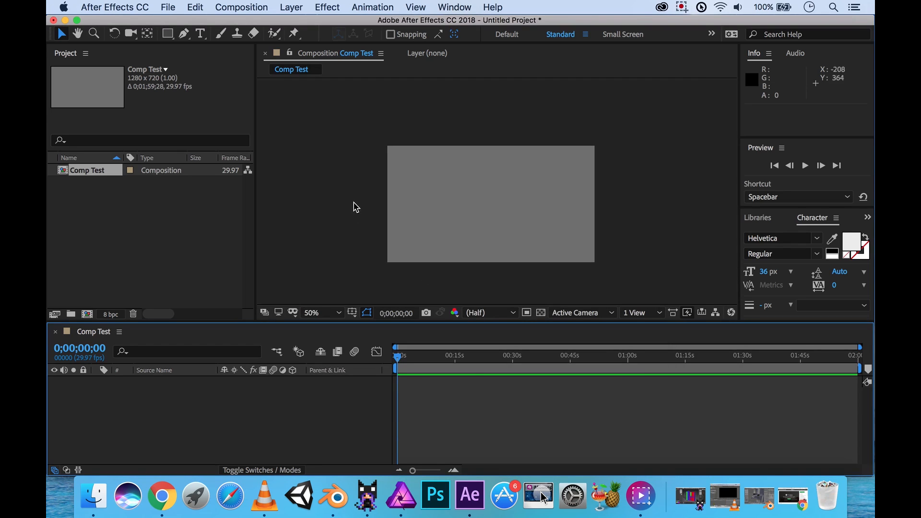
{"action": "left_click_drag", "start_coordinate": [490, 220], "coordinate": [486, 202]}
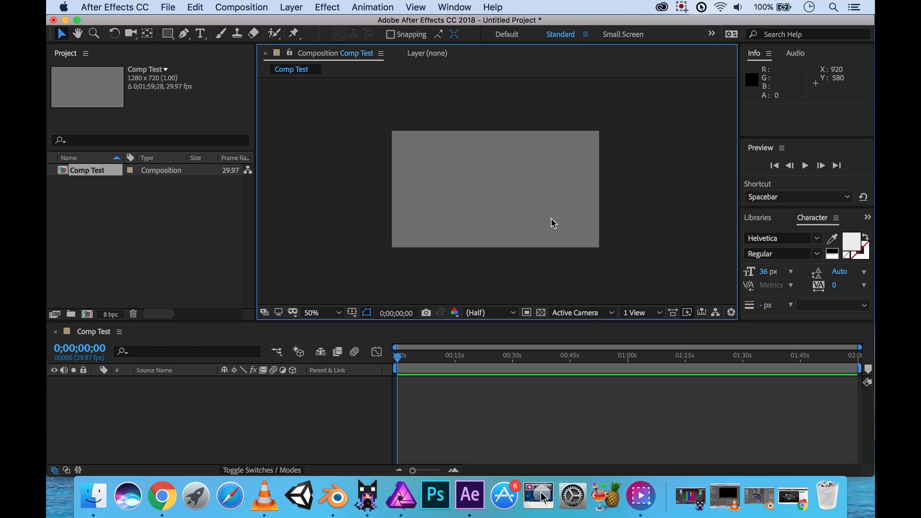
{"action": "scroll", "coordinate": [535, 219], "scroll_direction": "up", "scroll_amount": 3}
{"action": "scroll", "coordinate": [523, 220], "scroll_direction": "down", "scroll_amount": 3}
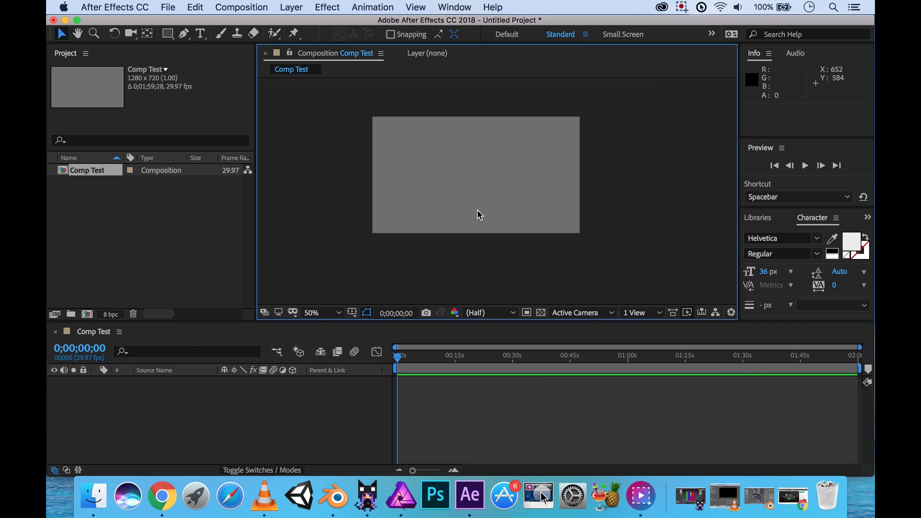
{"action": "scroll", "coordinate": [468, 212], "scroll_direction": "up", "scroll_amount": 2}
{"action": "scroll", "coordinate": [464, 208], "scroll_direction": "down", "scroll_amount": 2}
{"action": "key", "text": "h"}
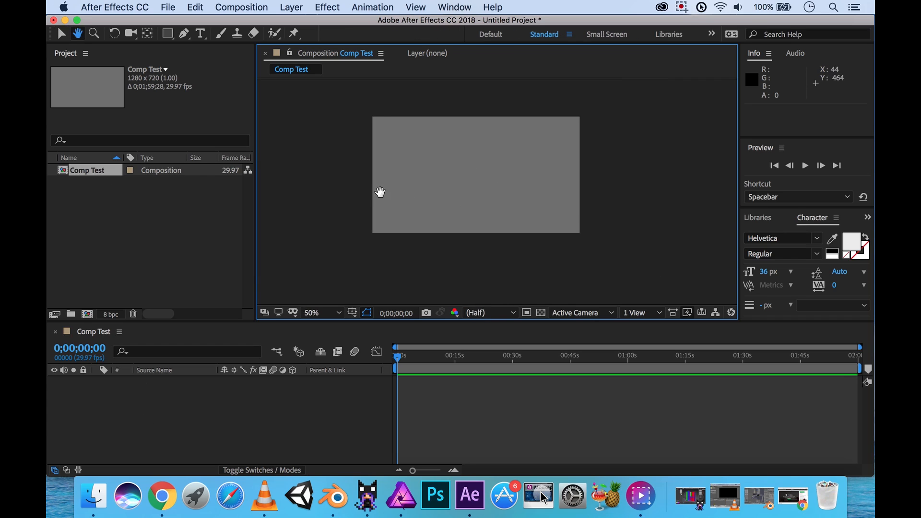
{"action": "left_click_drag", "start_coordinate": [381, 188], "coordinate": [456, 207]}
{"action": "key", "text": "v"}
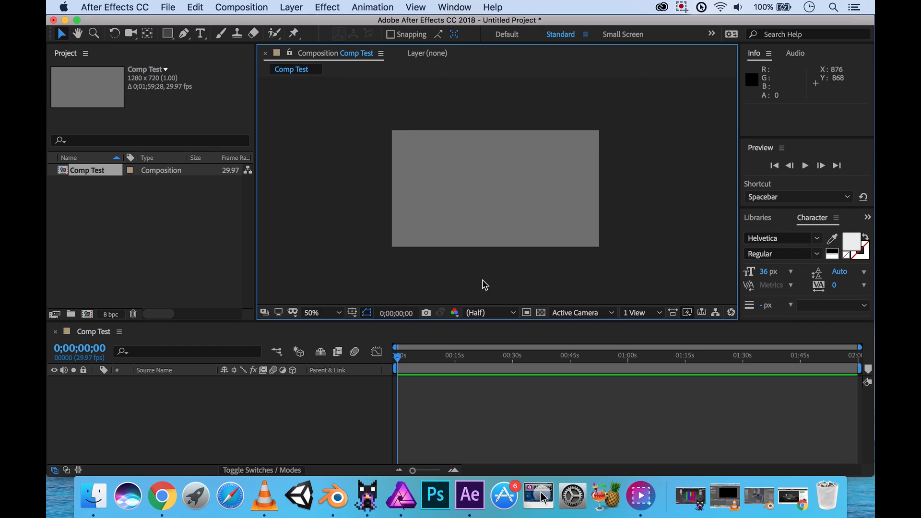
{"action": "left_click", "coordinate": [340, 314]}
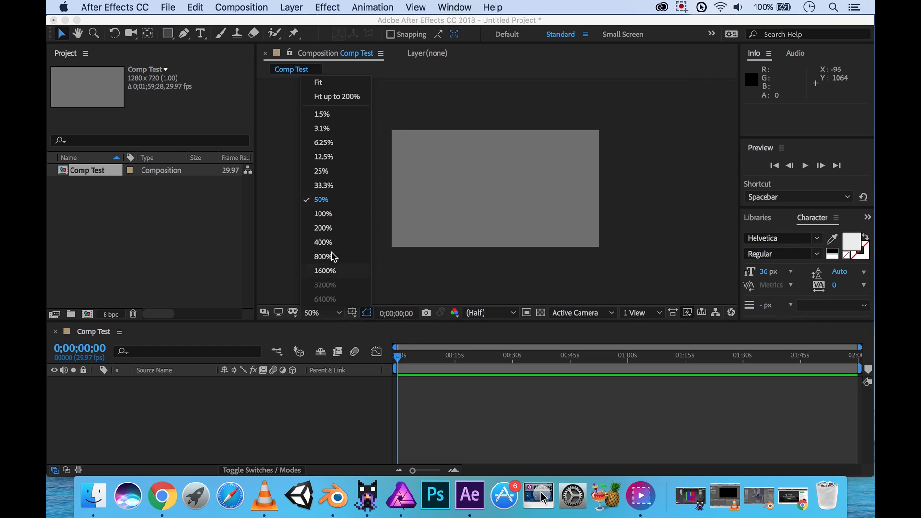
{"action": "left_click", "coordinate": [327, 89]}
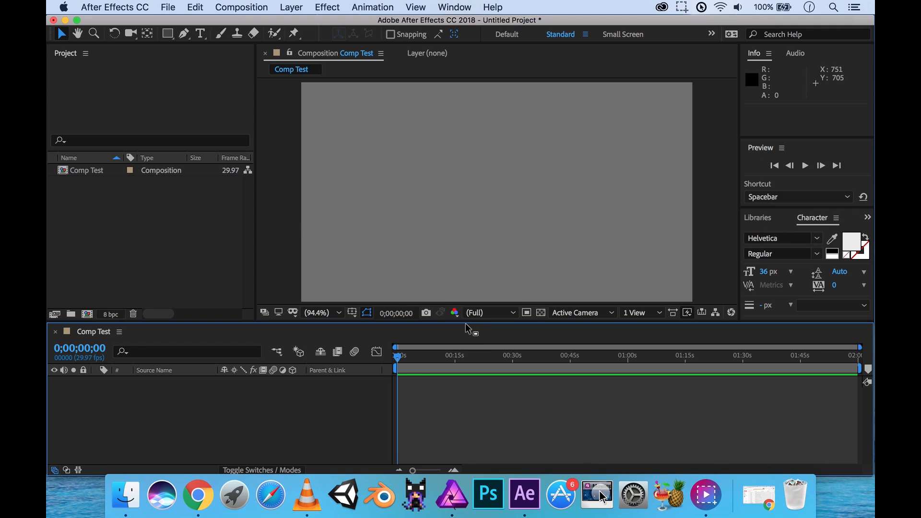
- Preview the empty composition for about 11 seconds and return the playhead to the start of the timeline
{"action": "key", "text": "space"}
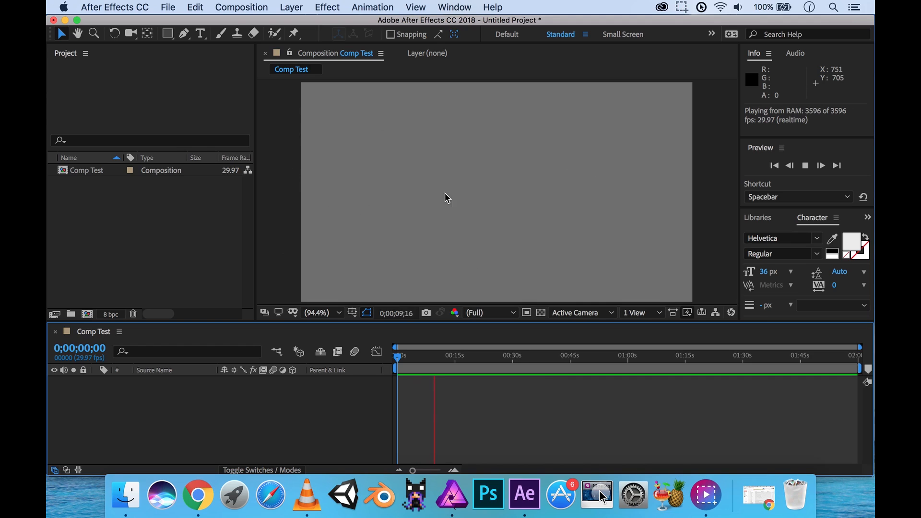
{"action": "key", "text": "space"}
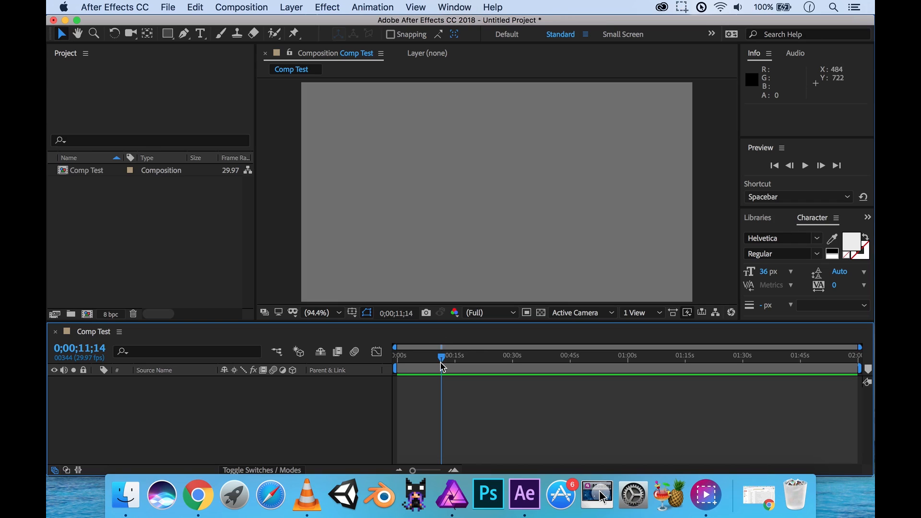
{"action": "left_click", "coordinate": [439, 360]}
{"action": "left_click_drag", "start_coordinate": [441, 364], "coordinate": [384, 369]}
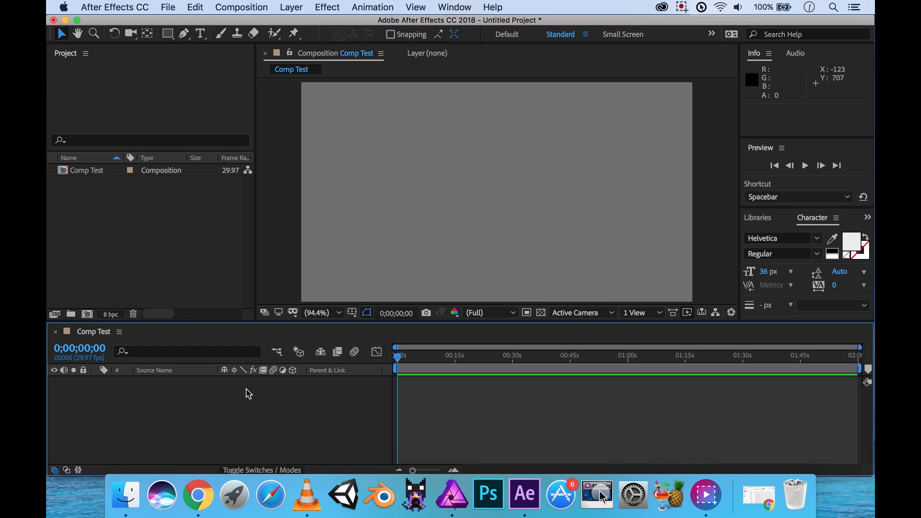
- Create a 1280 x 720 px solid layer named Red Solid 1 with the red color FE0101
{"action": "left_click", "coordinate": [291, 8]}
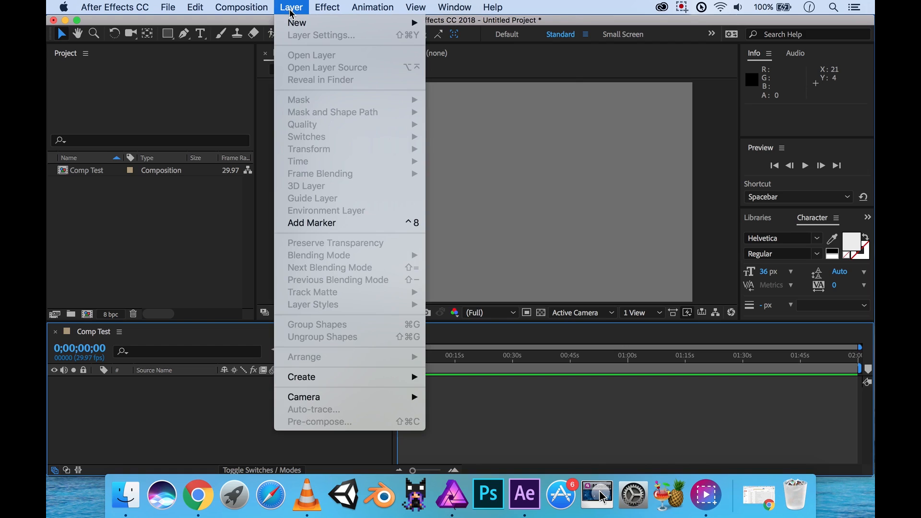
{"action": "mouse_move", "coordinate": [307, 24]}
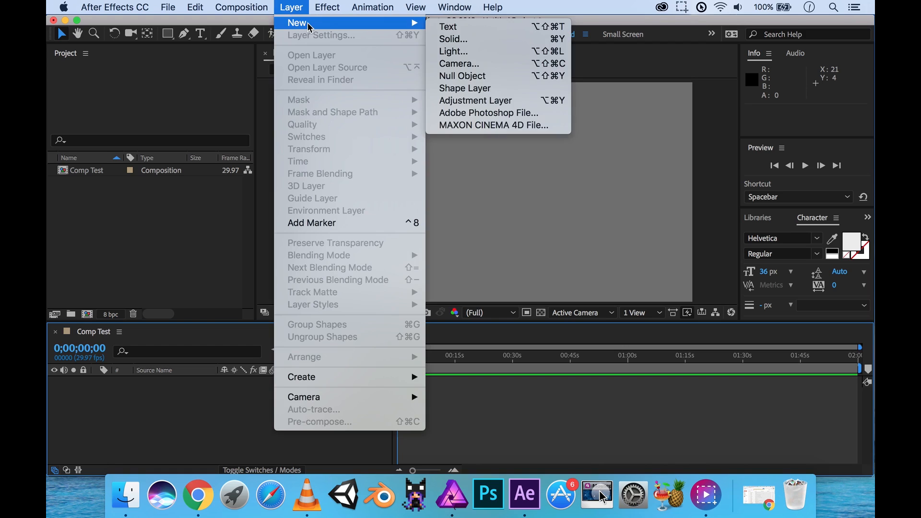
{"action": "left_click", "coordinate": [476, 38]}
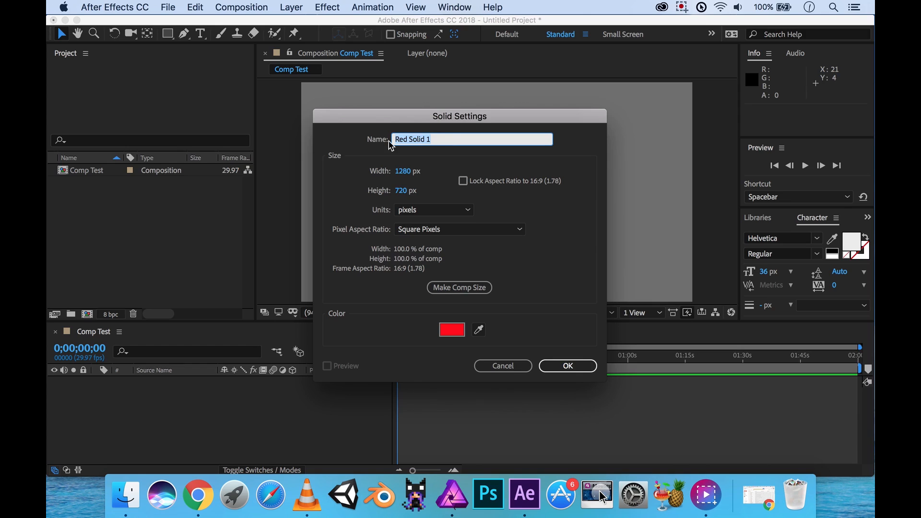
{"action": "left_click", "coordinate": [457, 140]}
{"action": "left_click", "coordinate": [451, 330]}
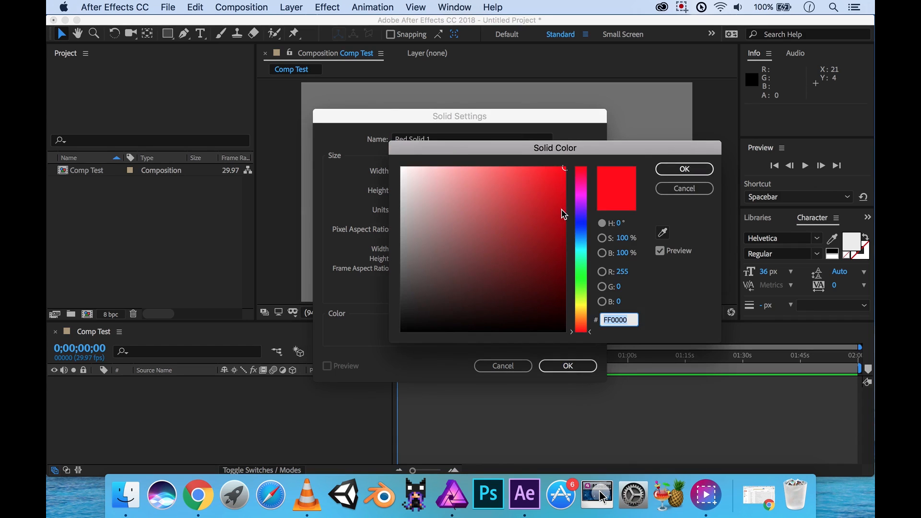
{"action": "left_click", "coordinate": [564, 171]}
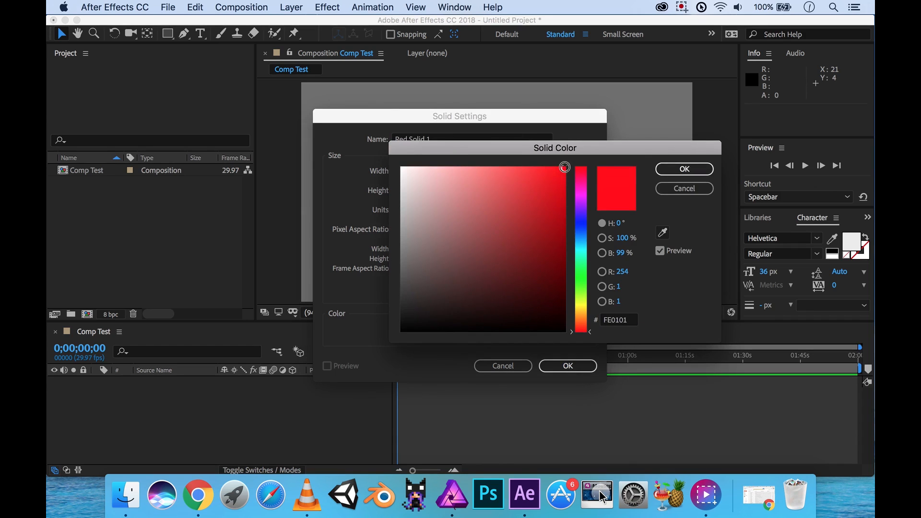
{"action": "left_click", "coordinate": [703, 171]}
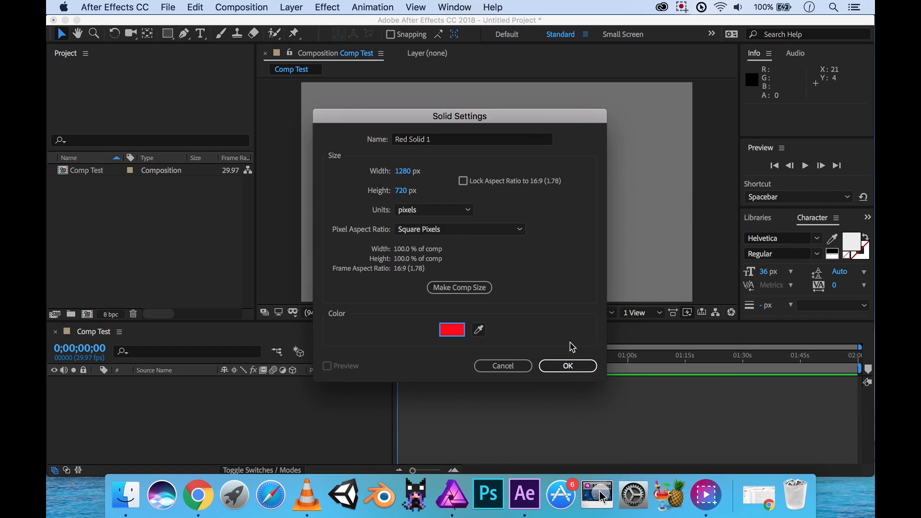
{"action": "left_click", "coordinate": [568, 366]}
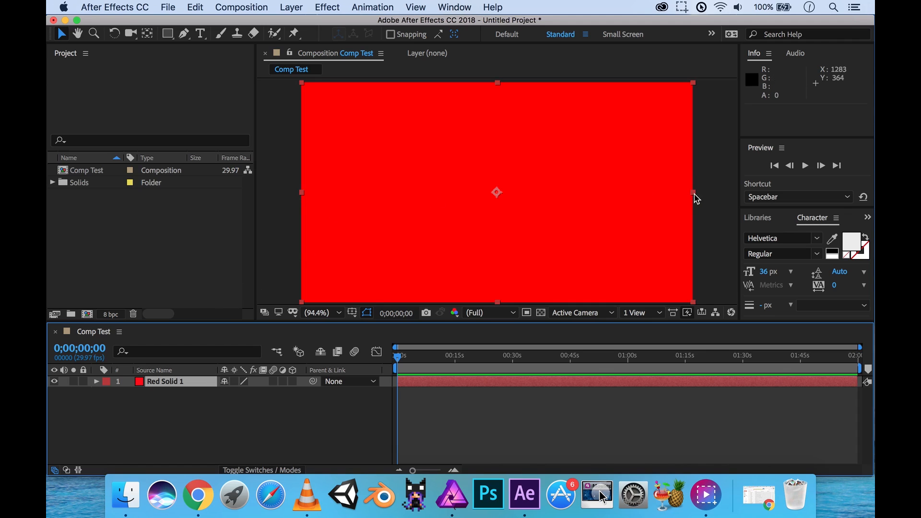
- Reveal the Scale property of the Red Solid 1 layer and set it to 50%
{"action": "left_click", "coordinate": [166, 386]}
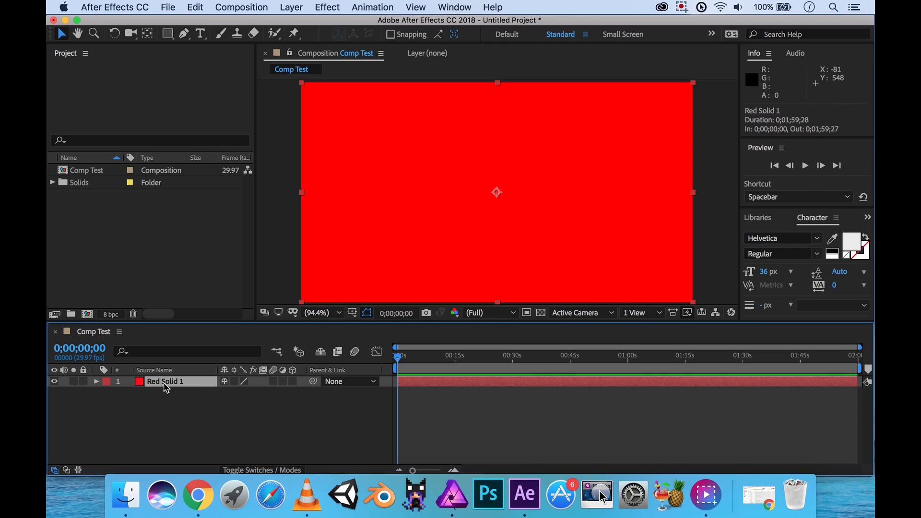
{"action": "key", "text": "s"}
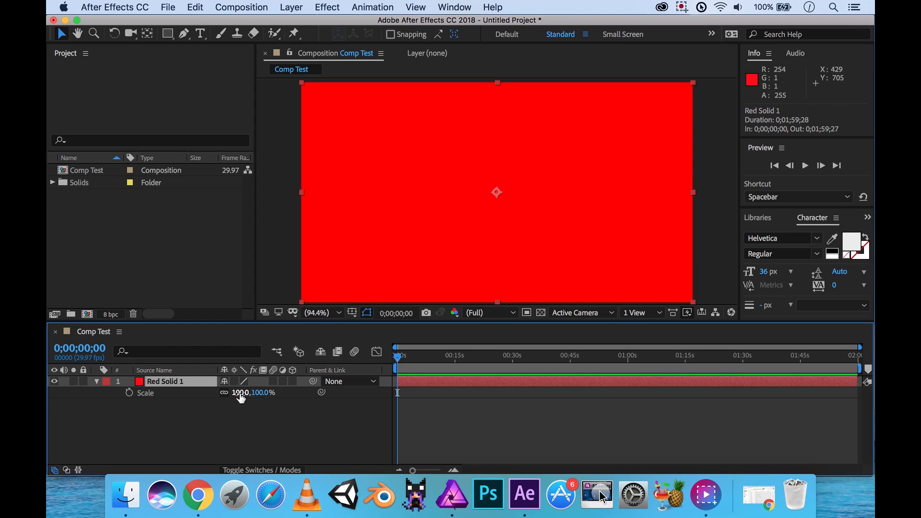
{"action": "left_click_drag", "start_coordinate": [241, 398], "coordinate": [238, 397]}
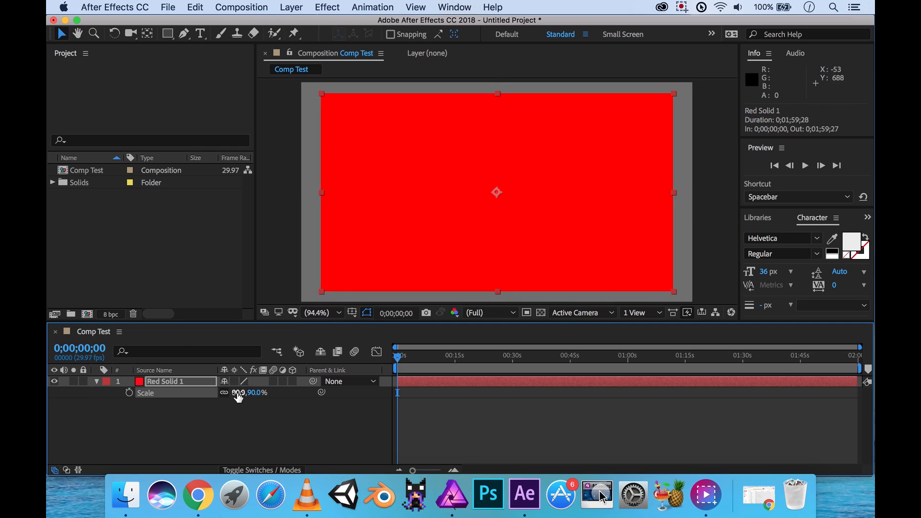
{"action": "left_click", "coordinate": [238, 398]}
{"action": "type", "text": "50"}
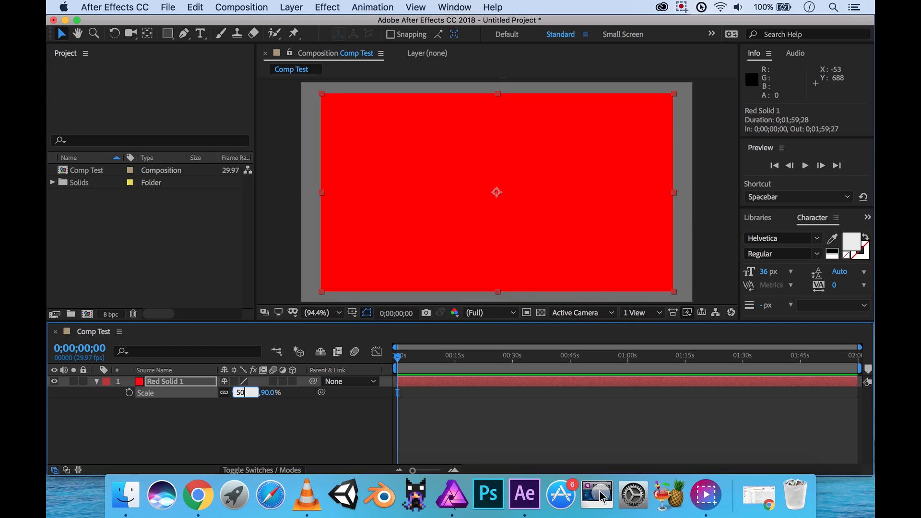
{"action": "key", "text": "Return"}
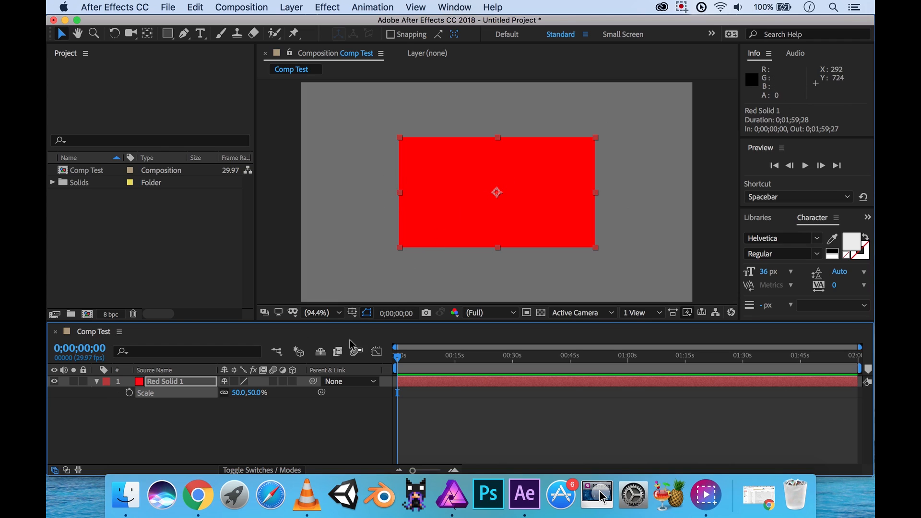
- Unlink the red solid's scale proportions and set its scale to 40% horizontally and 52% vertically
{"action": "left_click_drag", "start_coordinate": [253, 393], "coordinate": [238, 394]}
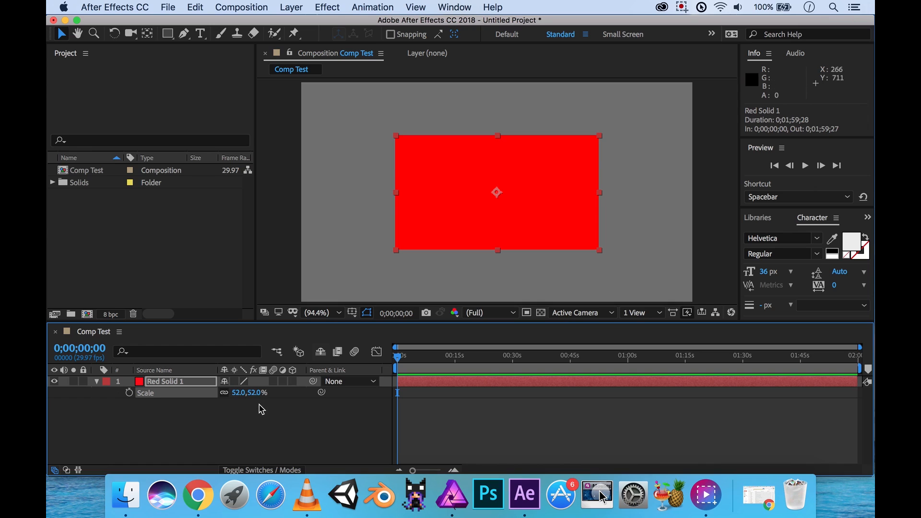
{"action": "left_click", "coordinate": [224, 393]}
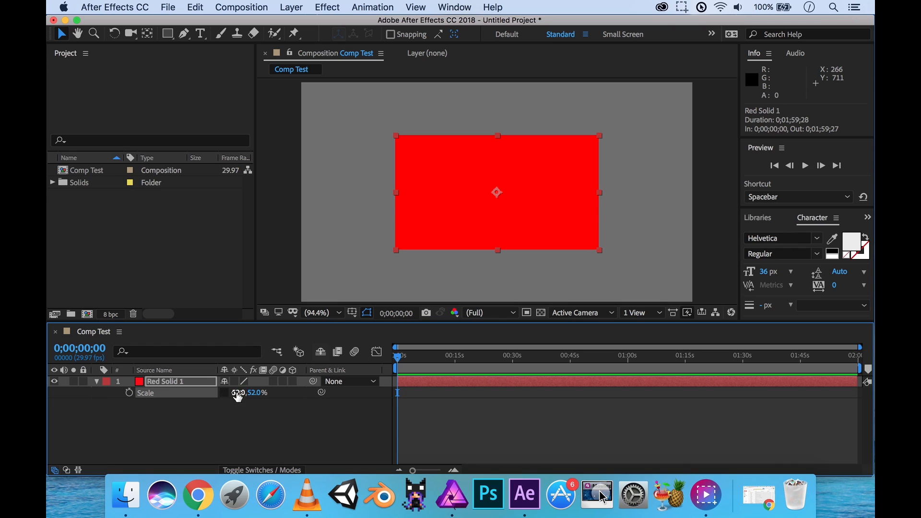
{"action": "mouse_move", "coordinate": [236, 392]}
{"action": "left_mouse_down"}
{"action": "mouse_move", "coordinate": [255, 392]}
{"action": "mouse_move", "coordinate": [233, 393]}
{"action": "left_mouse_up"}
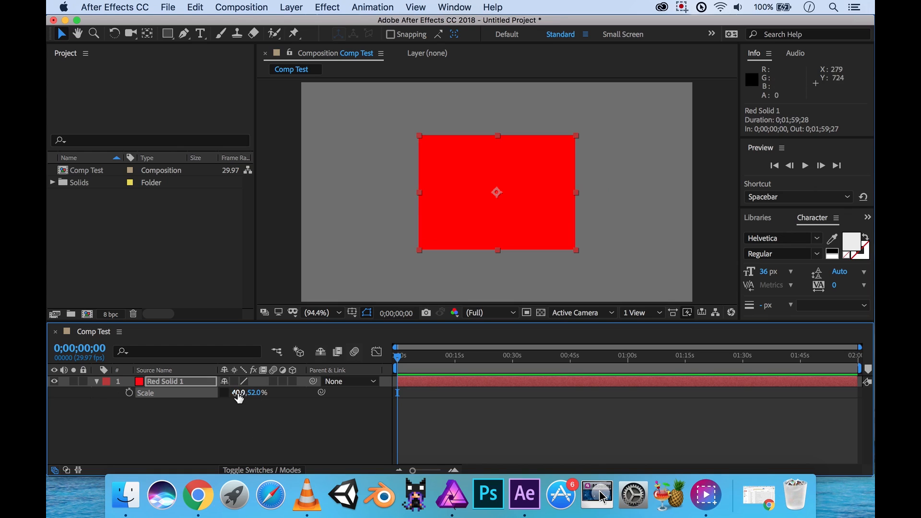
- Set the red solid's scale to 30% horizontally and 50% vertically, and show its Opacity property
{"action": "mouse_move", "coordinate": [255, 393]}
{"action": "left_mouse_down"}
{"action": "mouse_move", "coordinate": [275, 393]}
{"action": "mouse_move", "coordinate": [255, 393]}
{"action": "left_mouse_up"}
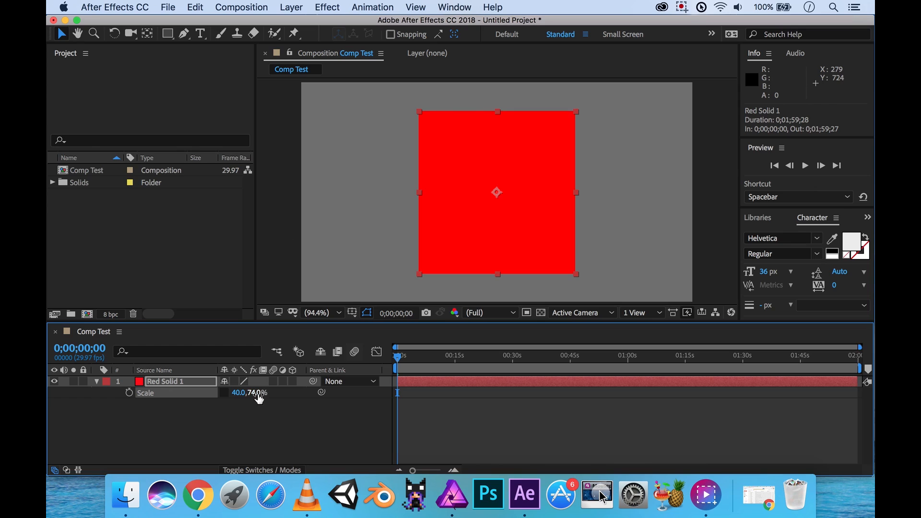
{"action": "left_click", "coordinate": [255, 393]}
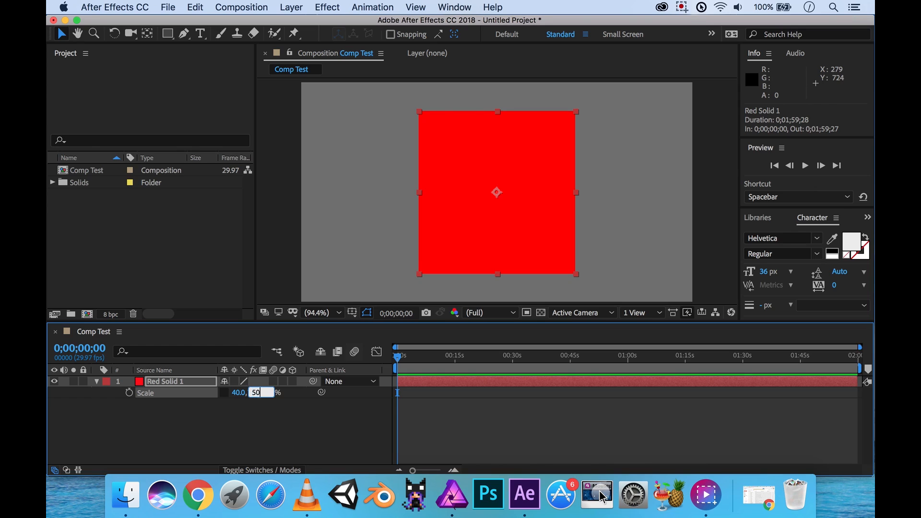
{"action": "key", "text": "Return"}
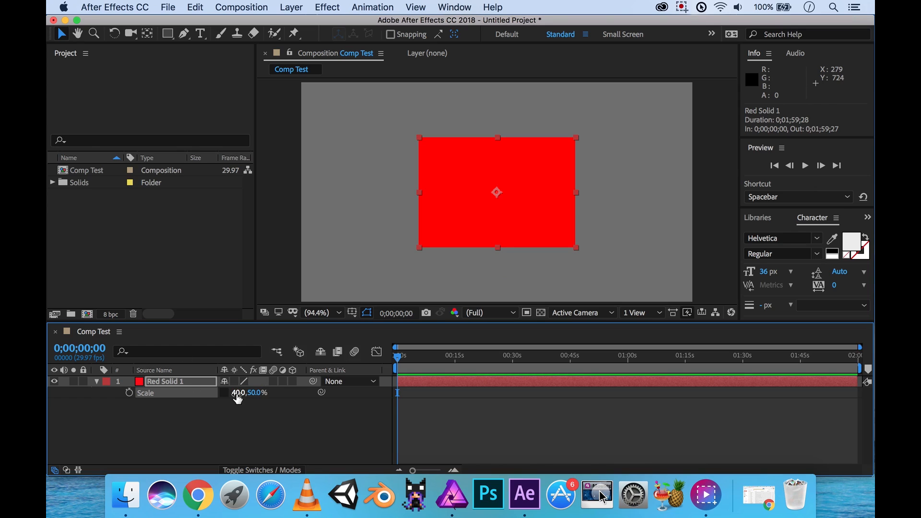
{"action": "left_click_drag", "start_coordinate": [235, 393], "coordinate": [231, 394]}
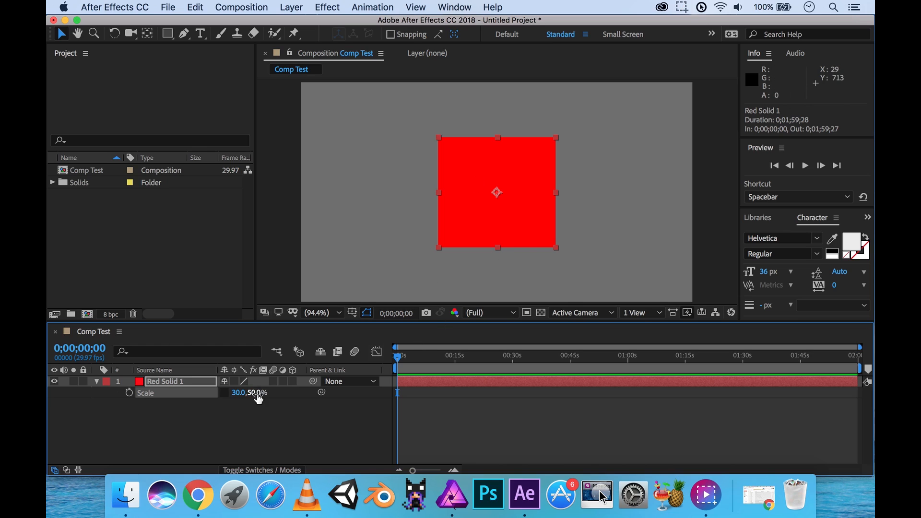
{"action": "key", "text": "t"}
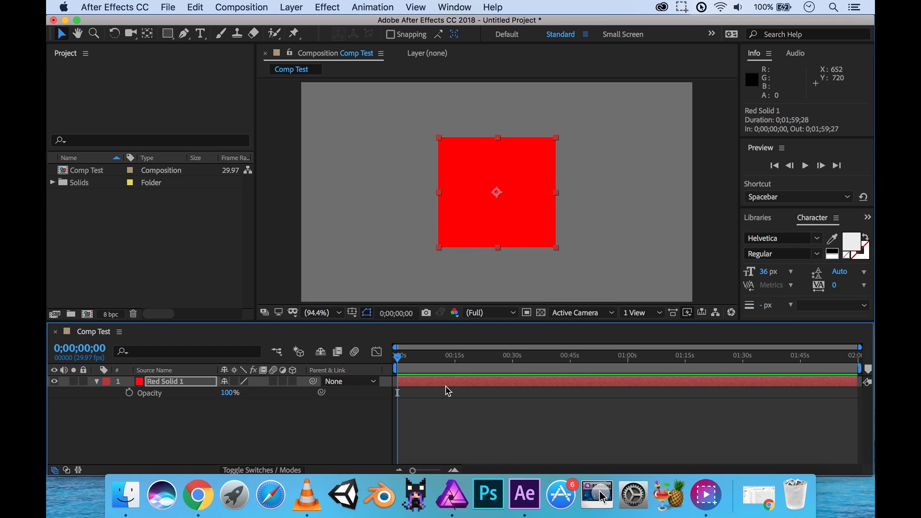
{"action": "double_click", "coordinate": [420, 382]}
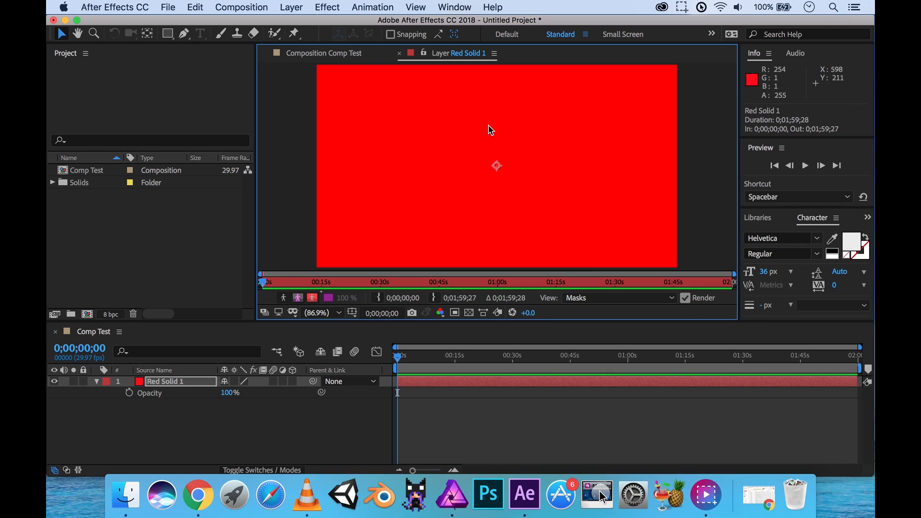
{"action": "left_click", "coordinate": [313, 56]}
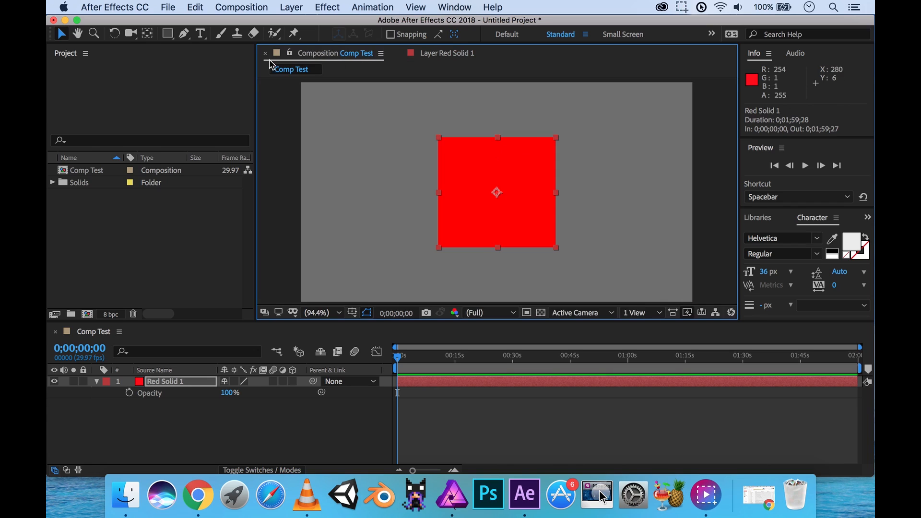
{"action": "left_click", "coordinate": [399, 54]}
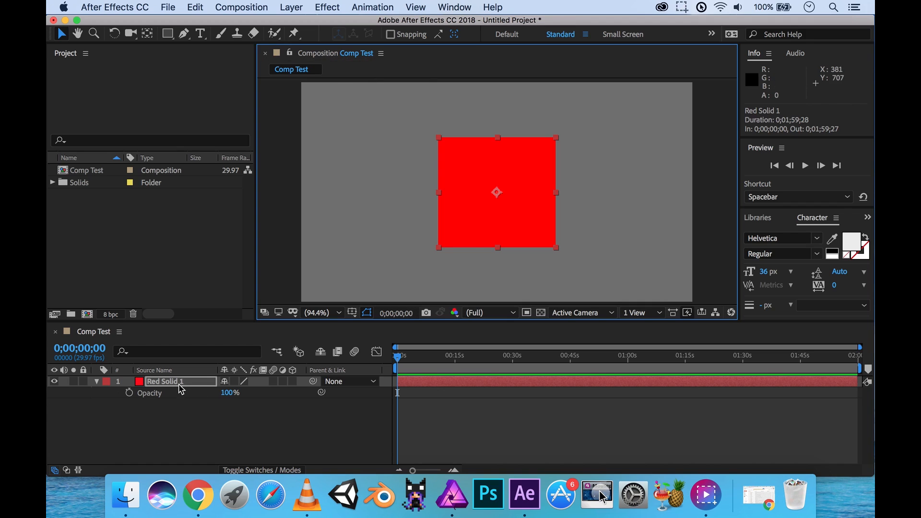
{"action": "right_click", "coordinate": [155, 384]}
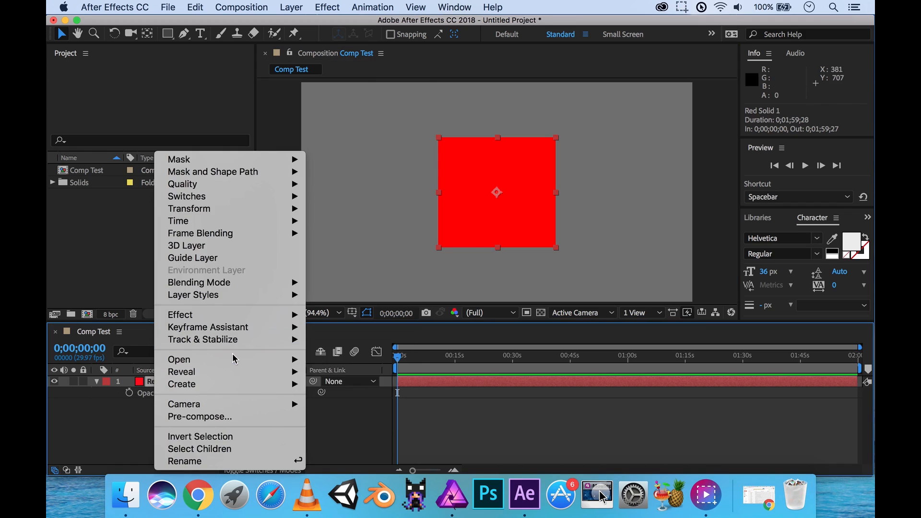
{"action": "mouse_move", "coordinate": [235, 360]}
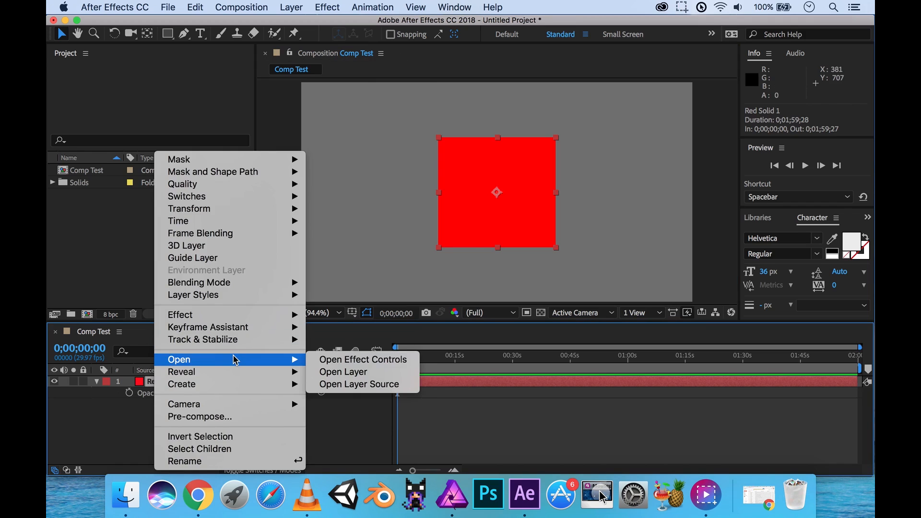
{"action": "left_click", "coordinate": [71, 432]}
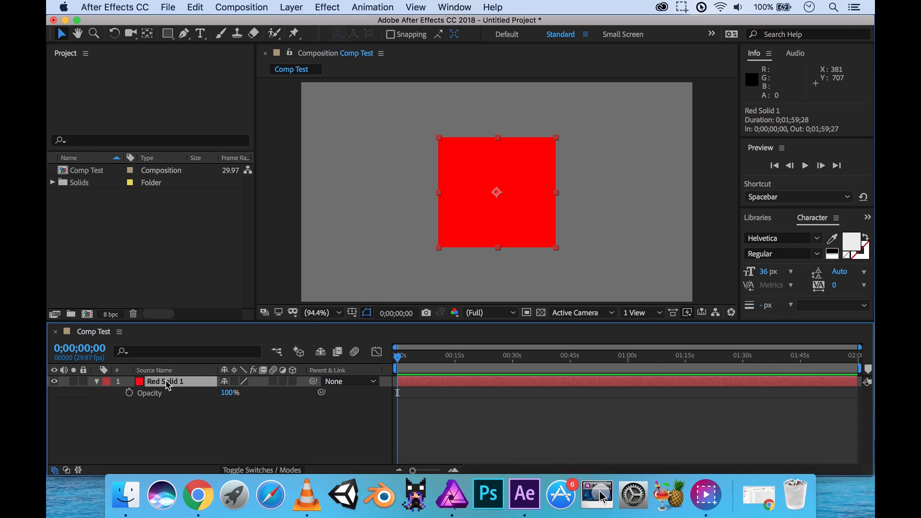
- Duplicate the Red Solid 1 layer by copying and pasting it, and rename the lower of the two layers Red Solid 2
{"action": "key", "text": "super+c"}
{"action": "key", "text": "super+v"}
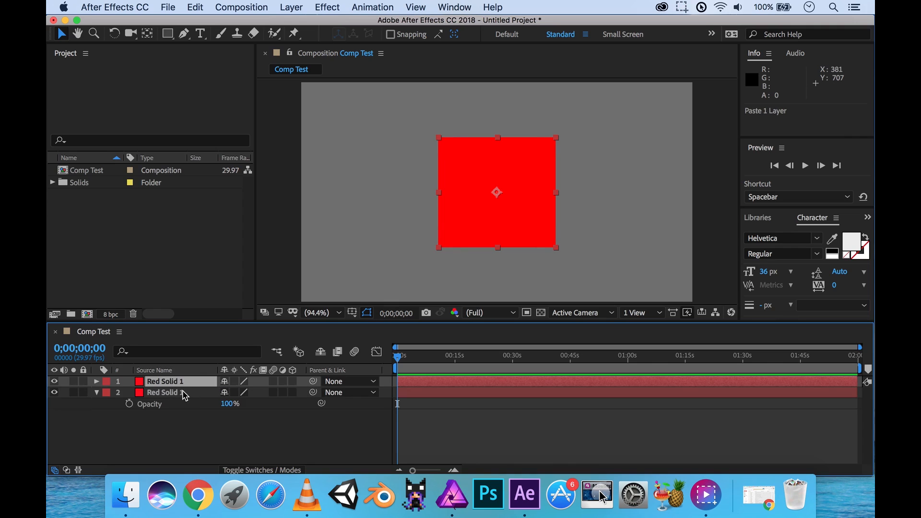
{"action": "left_click", "coordinate": [165, 392]}
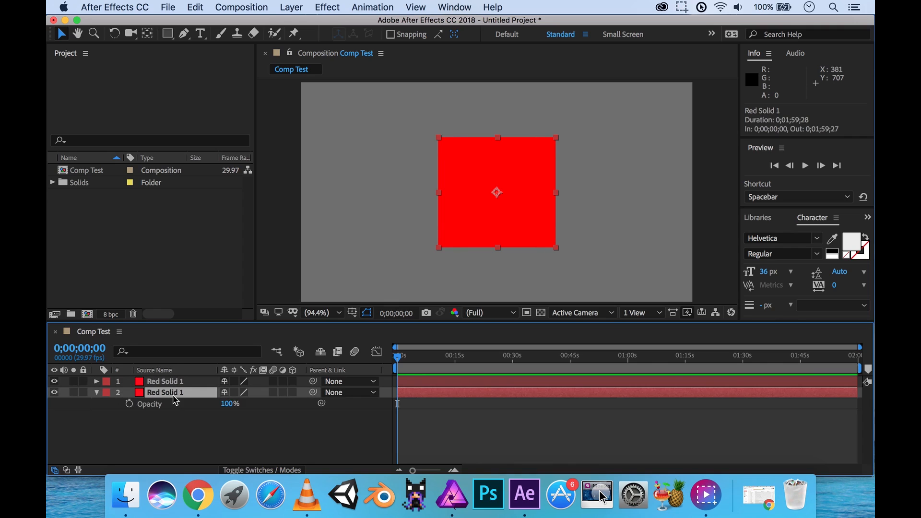
{"action": "right_click", "coordinate": [178, 399]}
{"action": "left_click", "coordinate": [206, 462]}
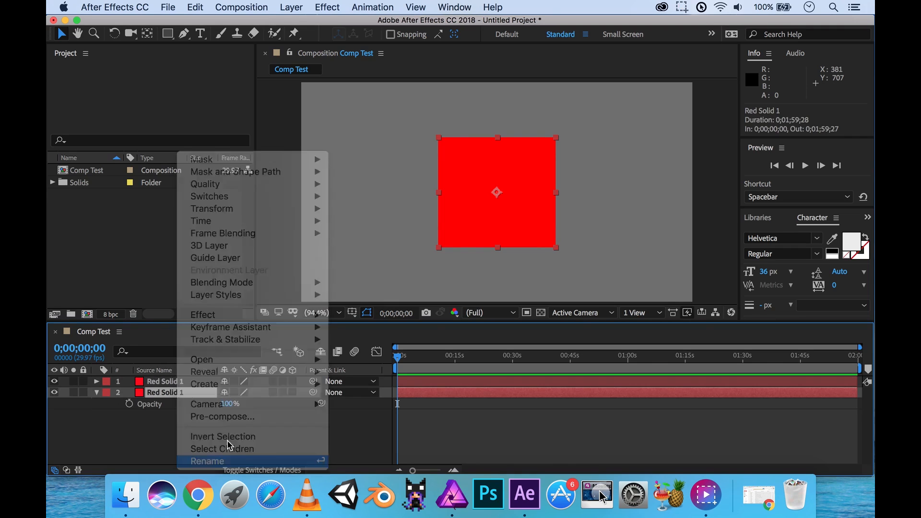
{"action": "left_click", "coordinate": [214, 392]}
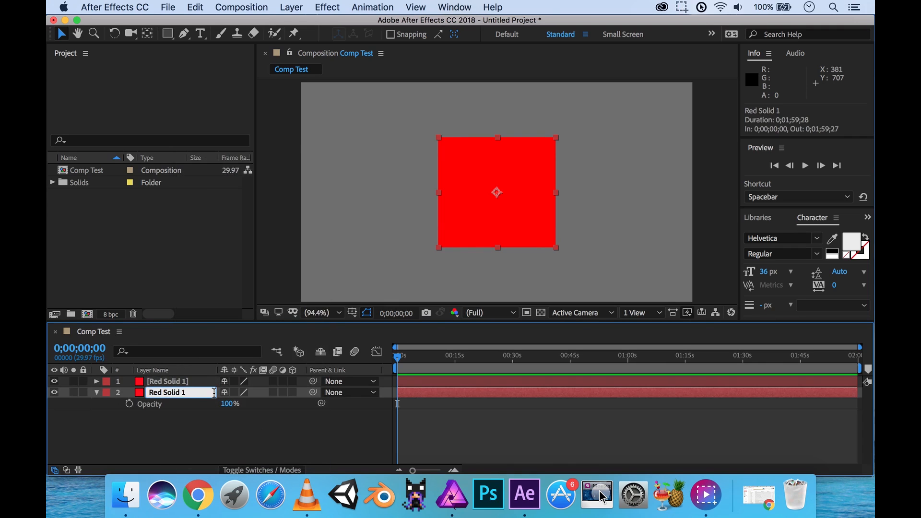
{"action": "type", "text": "2"}
{"action": "key", "text": "Return"}
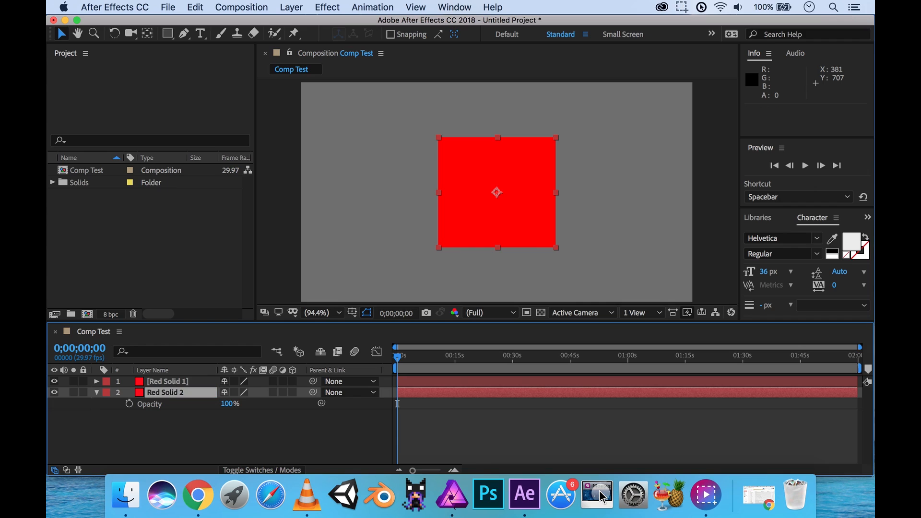
- Open the Red Solid 2 layer in its own viewer, change its solid color to blue 010AFE as a new solid, and return to the composition
{"action": "double_click", "coordinate": [173, 394]}
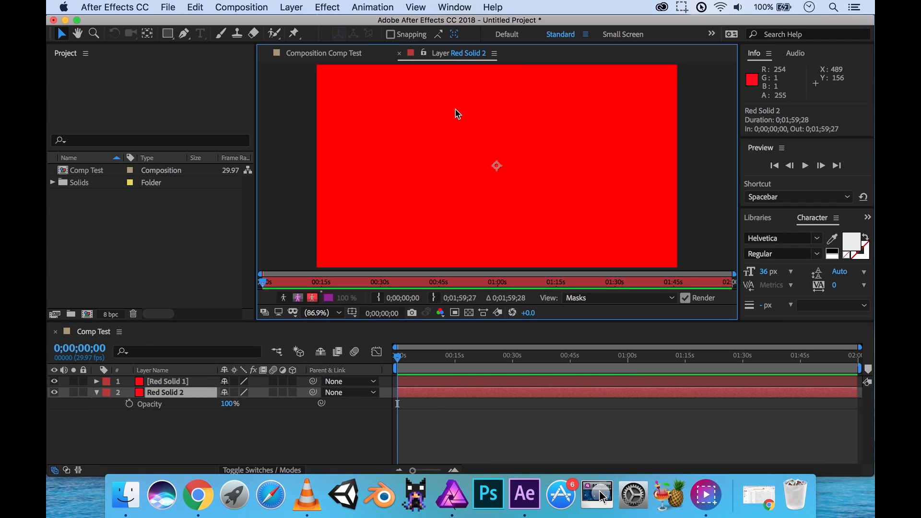
{"action": "right_click", "coordinate": [518, 126]}
{"action": "left_click", "coordinate": [493, 119]}
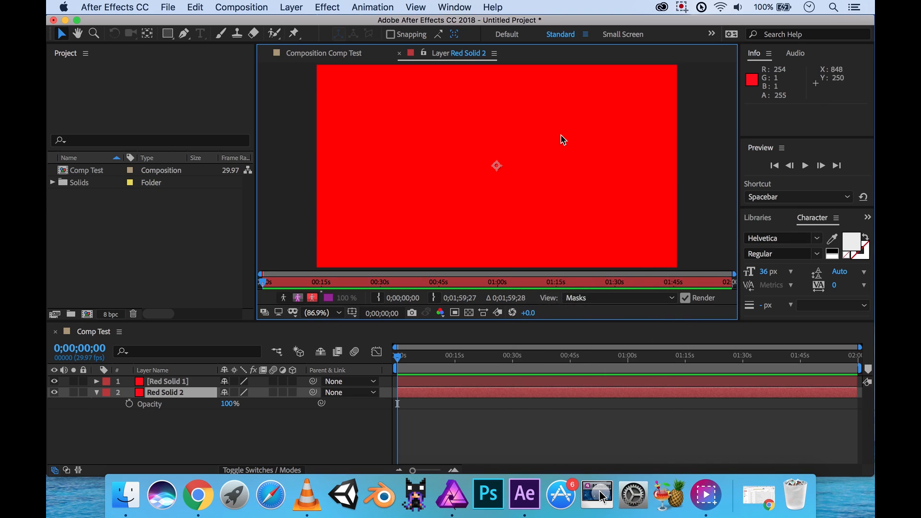
{"action": "left_click", "coordinate": [294, 7]}
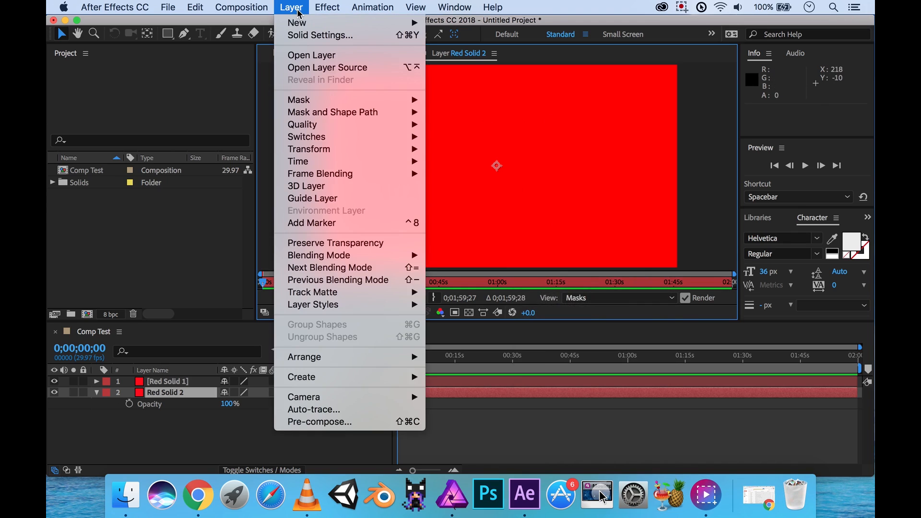
{"action": "left_click", "coordinate": [310, 36]}
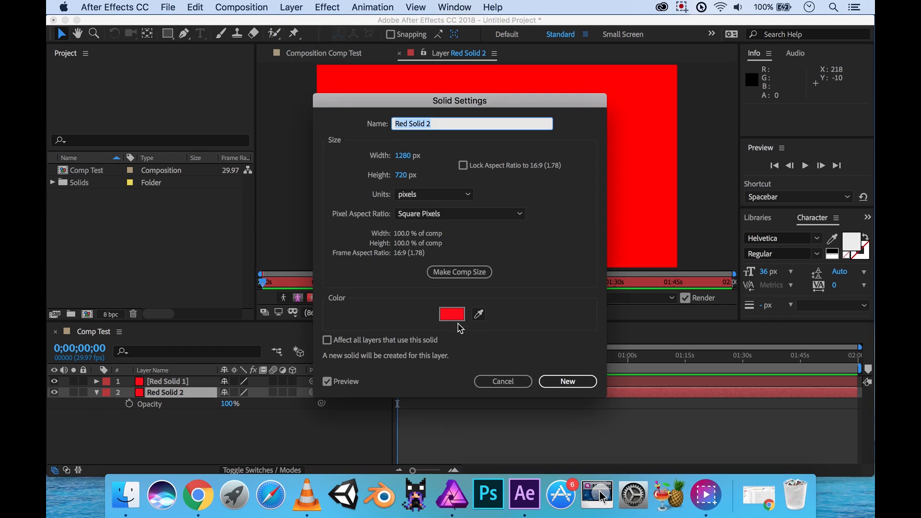
{"action": "left_click", "coordinate": [452, 315]}
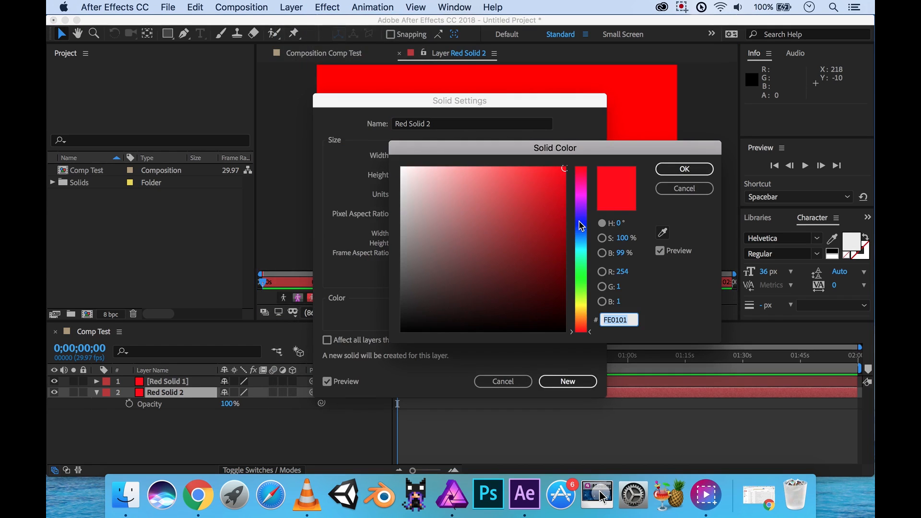
{"action": "left_click_drag", "start_coordinate": [583, 224], "coordinate": [582, 223]}
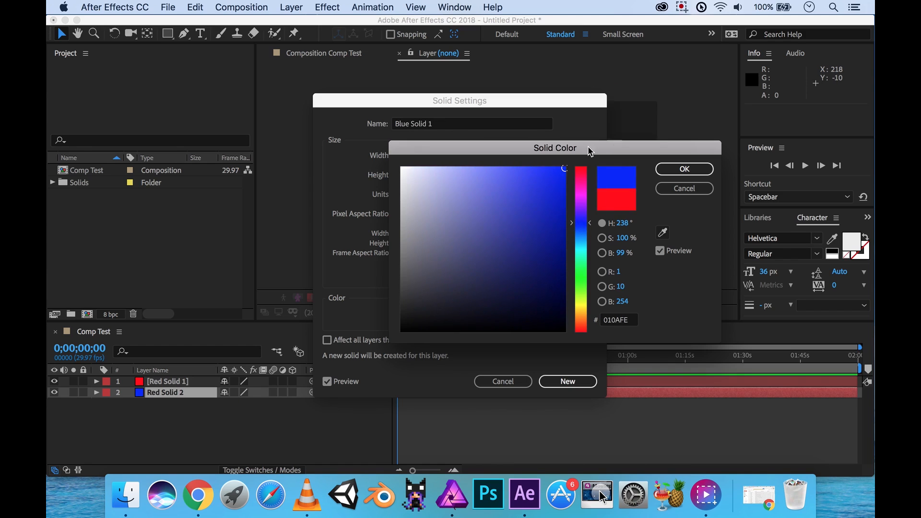
{"action": "left_click_drag", "start_coordinate": [588, 146], "coordinate": [512, 185]}
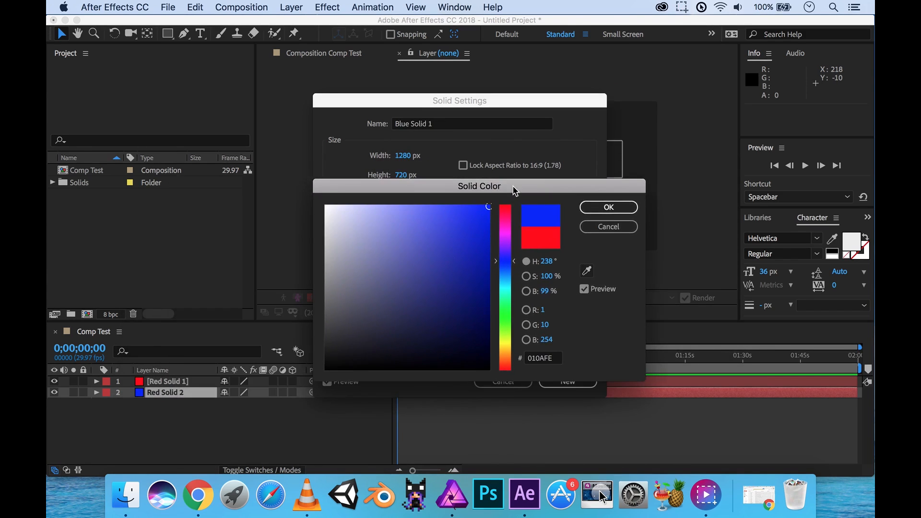
{"action": "left_click", "coordinate": [606, 207]}
{"action": "left_click", "coordinate": [567, 382]}
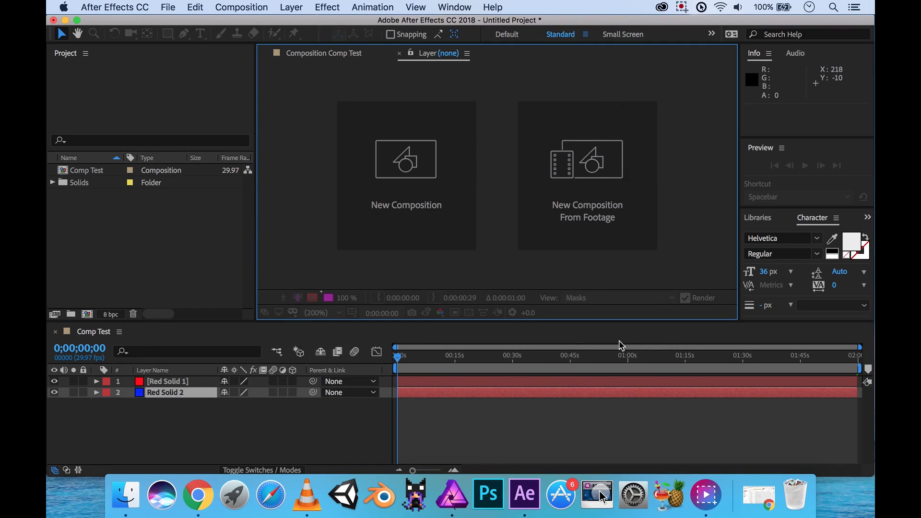
{"action": "left_click", "coordinate": [400, 54]}
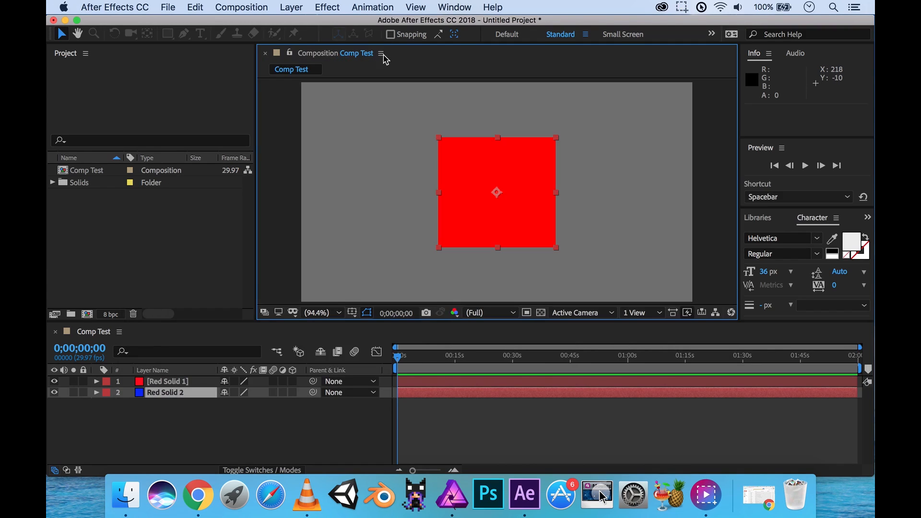
- Reveal the Opacity property of the Red Solid 1 layer, lower it to blend with the blue solid, and set it to 50%
{"action": "left_click", "coordinate": [171, 397]}
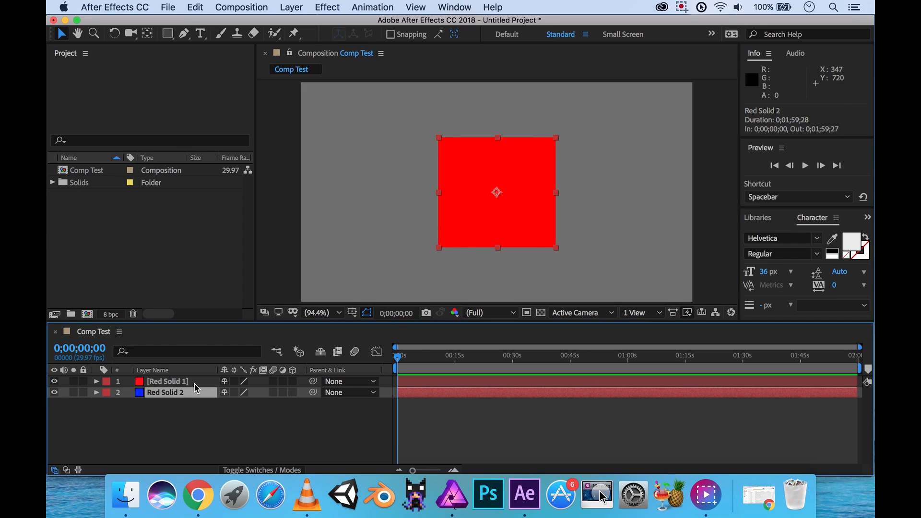
{"action": "left_click", "coordinate": [195, 384]}
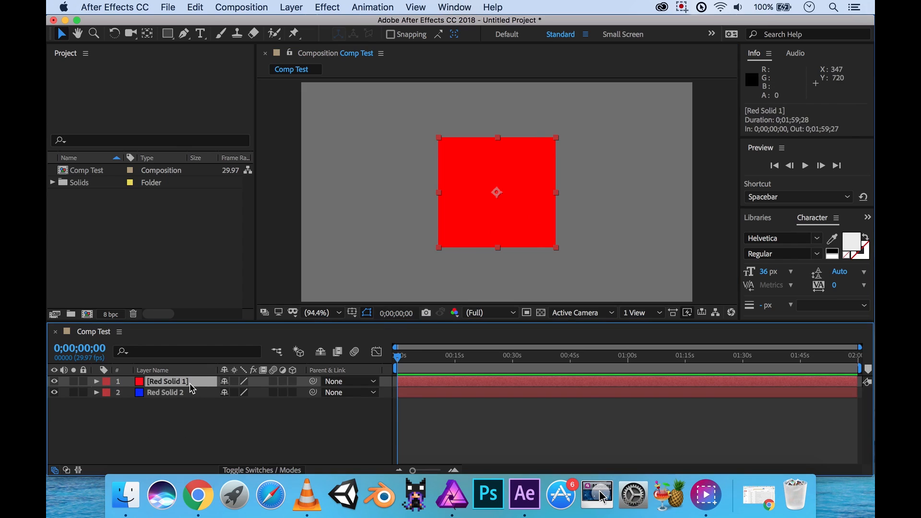
{"action": "key", "text": "t"}
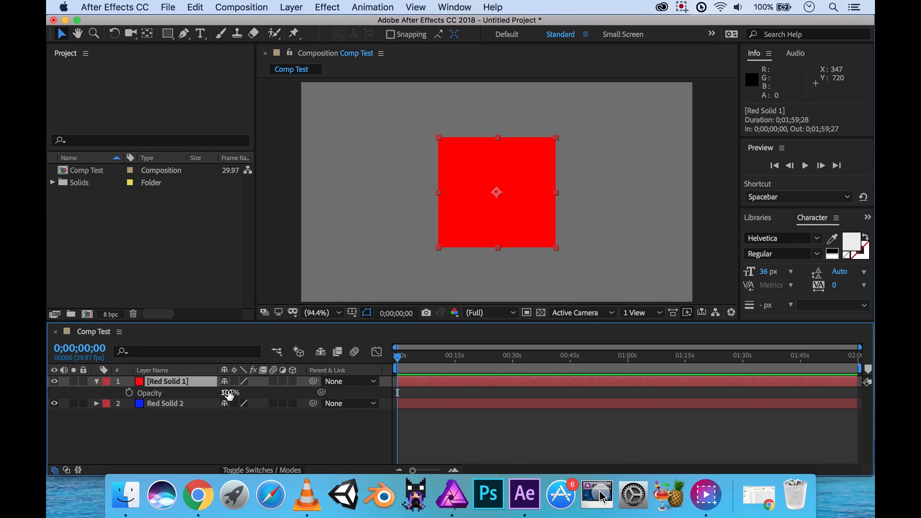
{"action": "left_click_drag", "start_coordinate": [228, 393], "coordinate": [138, 392]}
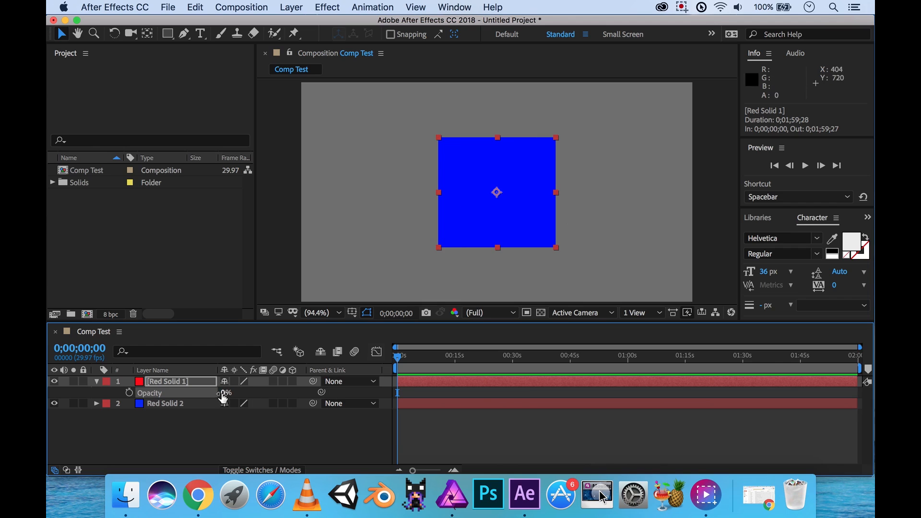
{"action": "mouse_move", "coordinate": [223, 397]}
{"action": "left_mouse_down"}
{"action": "mouse_move", "coordinate": [249, 392]}
{"action": "mouse_move", "coordinate": [226, 392]}
{"action": "left_mouse_up"}
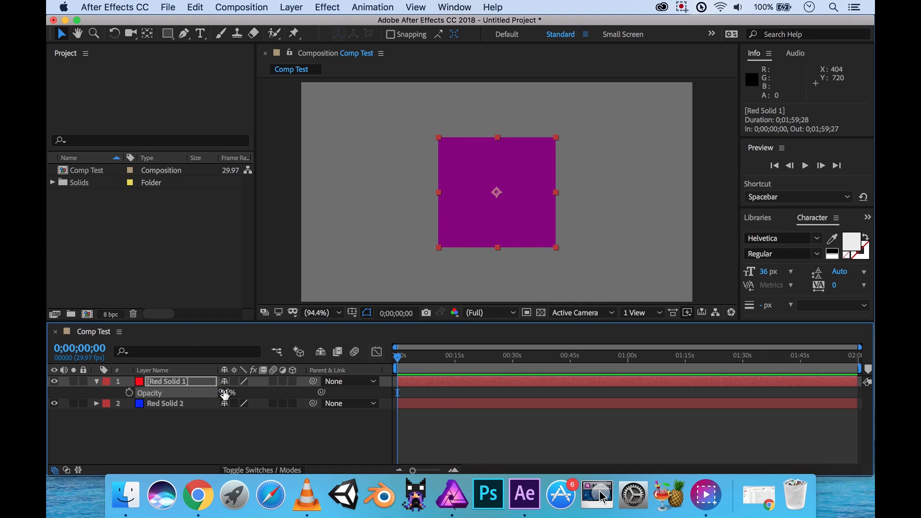
{"action": "left_click", "coordinate": [239, 392]}
{"action": "key", "text": "Return"}
{"action": "left_click", "coordinate": [288, 437]}
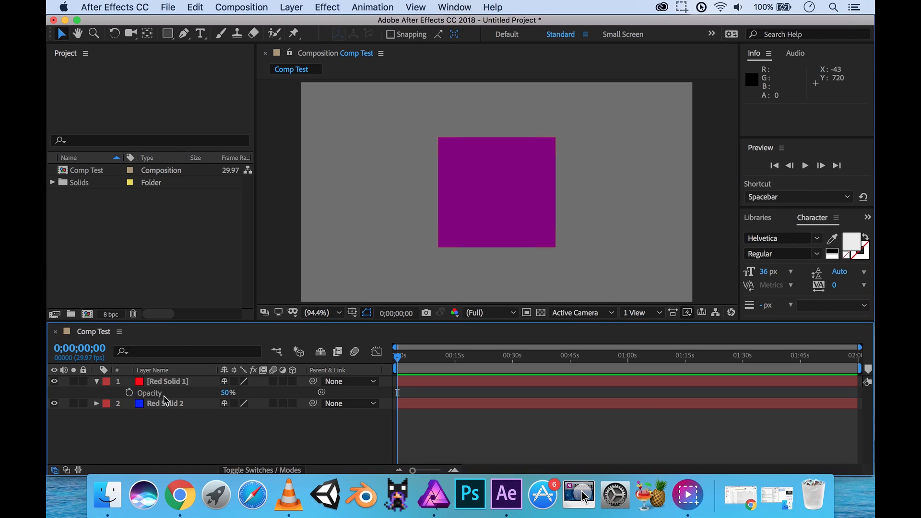
- Show the Position property of both layers and set the horizontal position of Red Solid 1 to 443
{"action": "key", "text": "p"}
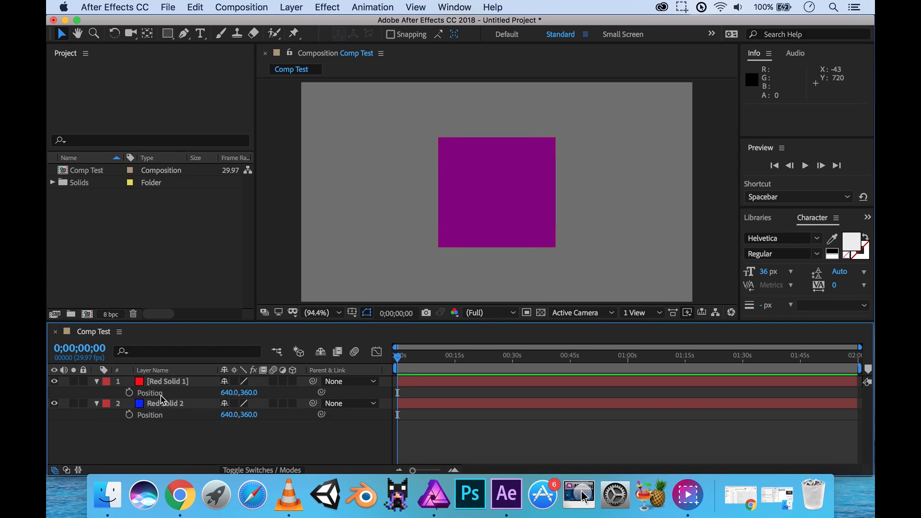
{"action": "left_click", "coordinate": [171, 384]}
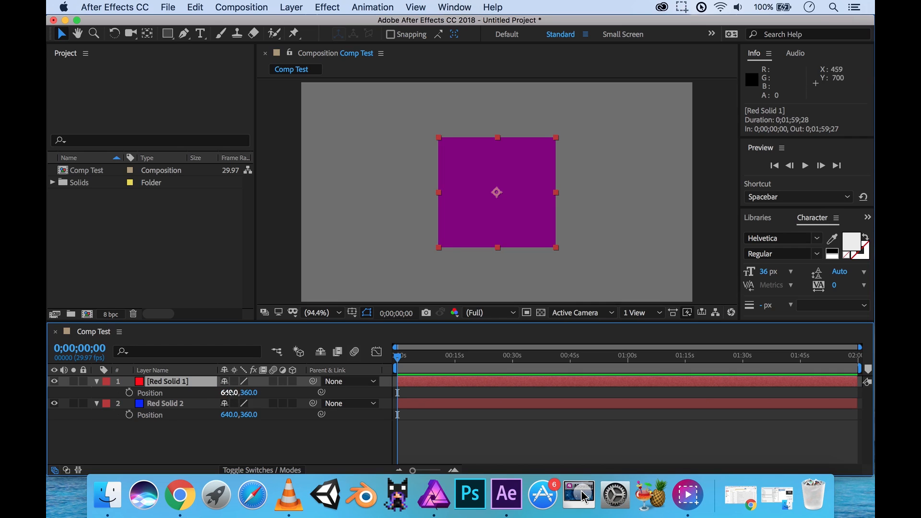
{"action": "left_click_drag", "start_coordinate": [229, 393], "coordinate": [48, 395]}
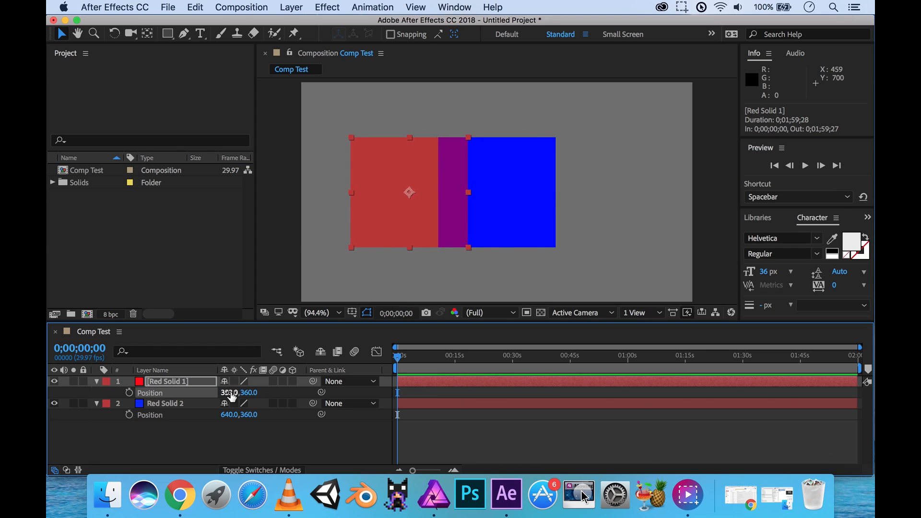
{"action": "left_click_drag", "start_coordinate": [232, 396], "coordinate": [556, 392]}
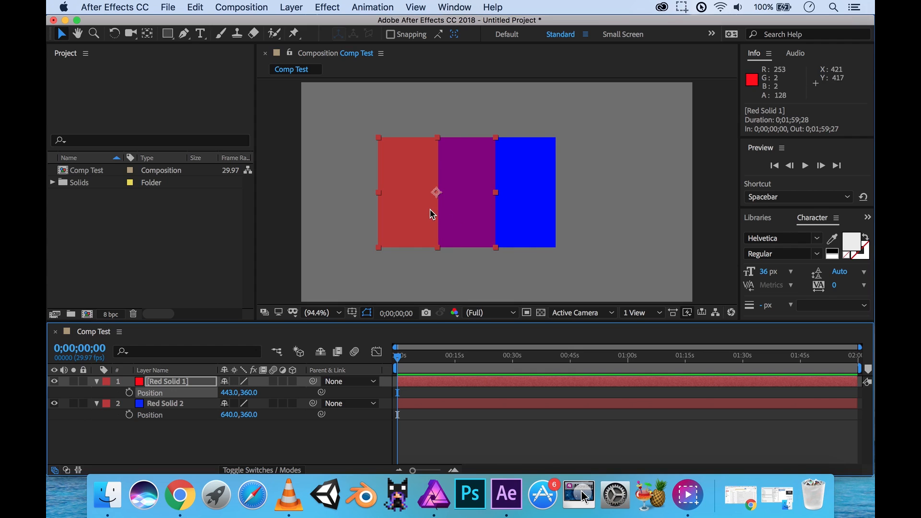
- Move Red Solid 1 in the composition, setting its vertical position to 360 and its horizontal position to about 449
{"action": "mouse_move", "coordinate": [429, 209]}
{"action": "left_mouse_down"}
{"action": "mouse_move", "coordinate": [416, 205]}
{"action": "mouse_move", "coordinate": [425, 209]}
{"action": "mouse_move", "coordinate": [422, 181]}
{"action": "mouse_move", "coordinate": [540, 175]}
{"action": "mouse_move", "coordinate": [371, 242]}
{"action": "mouse_move", "coordinate": [418, 156]}
{"action": "mouse_move", "coordinate": [458, 215]}
{"action": "mouse_move", "coordinate": [392, 157]}
{"action": "mouse_move", "coordinate": [402, 150]}
{"action": "mouse_move", "coordinate": [417, 160]}
{"action": "mouse_move", "coordinate": [412, 212]}
{"action": "left_mouse_up"}
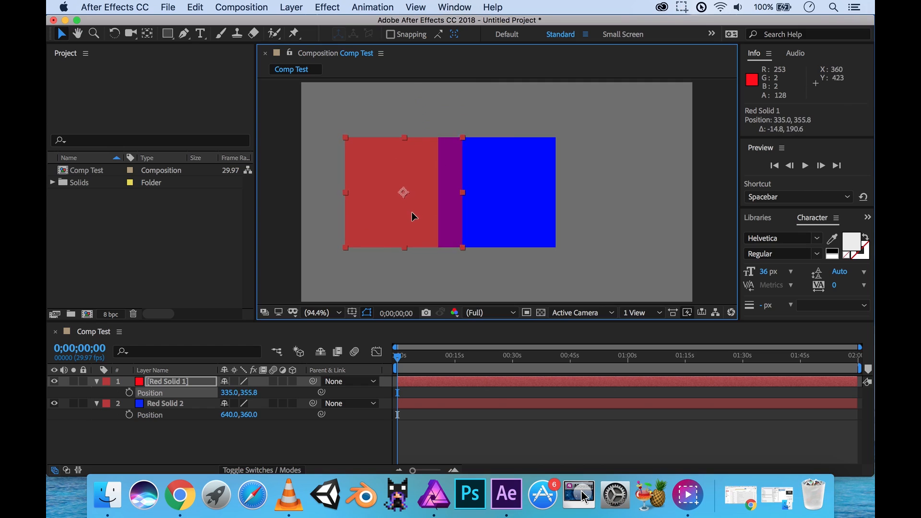
{"action": "left_click", "coordinate": [250, 393]}
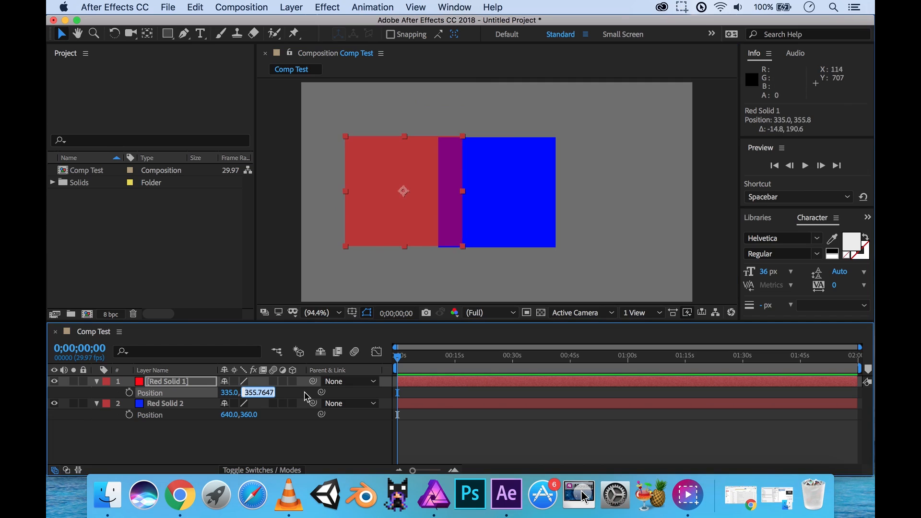
{"action": "type", "text": "360"}
{"action": "key", "text": "Return"}
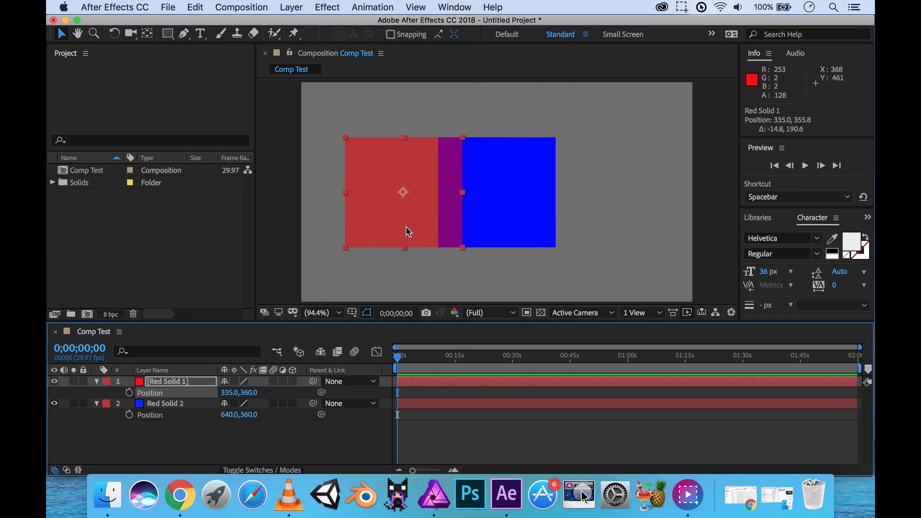
{"action": "left_click_drag", "start_coordinate": [228, 399], "coordinate": [301, 395]}
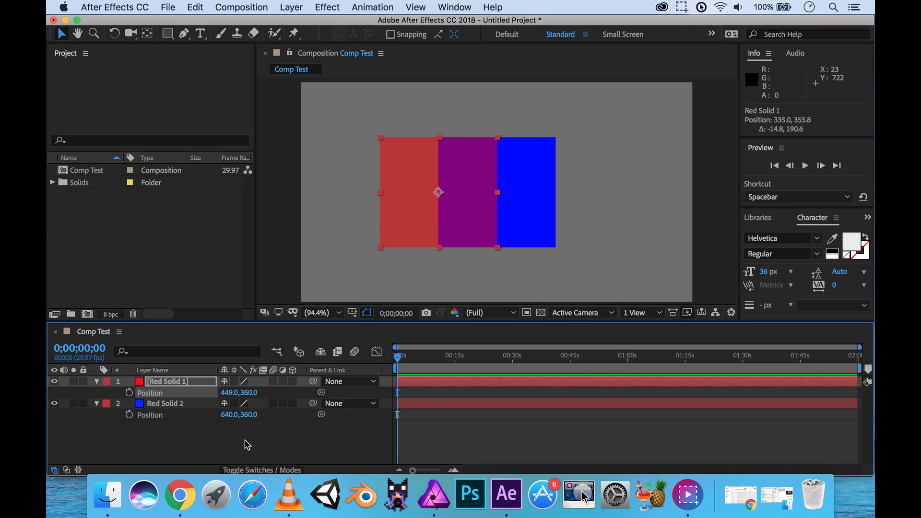
- Expand all Transform properties of Red Solid 1 and spin its Rotation through several turns to about 4x+233°
{"action": "left_click", "coordinate": [97, 384]}
{"action": "left_click", "coordinate": [98, 384]}
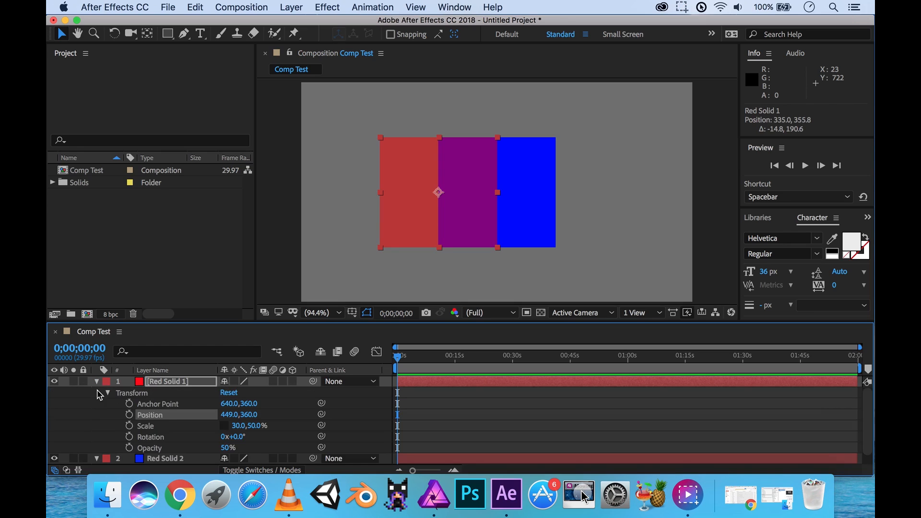
{"action": "scroll", "coordinate": [96, 398], "scroll_direction": "down", "scroll_amount": 1}
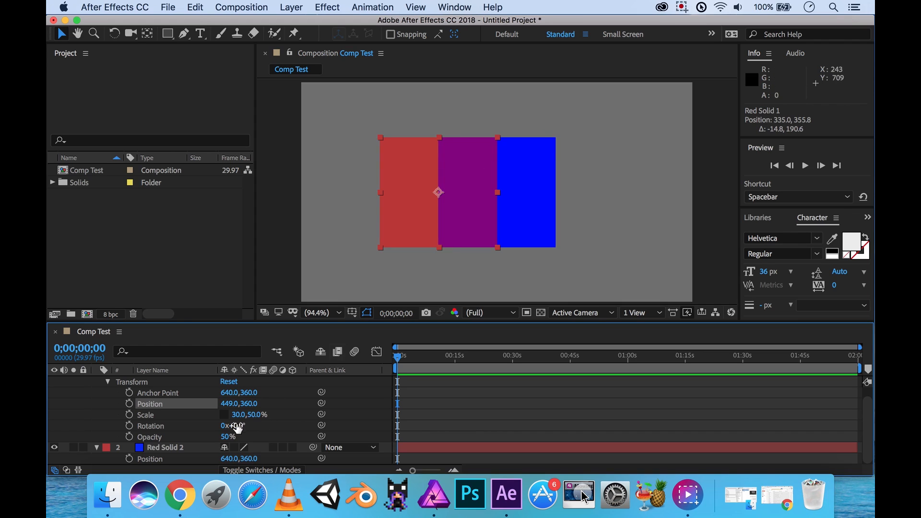
{"action": "mouse_move", "coordinate": [236, 428]}
{"action": "left_mouse_down"}
{"action": "mouse_move", "coordinate": [737, 394]}
{"action": "mouse_move", "coordinate": [442, 419]}
{"action": "mouse_move", "coordinate": [876, 401]}
{"action": "mouse_move", "coordinate": [246, 434]}
{"action": "left_mouse_up"}
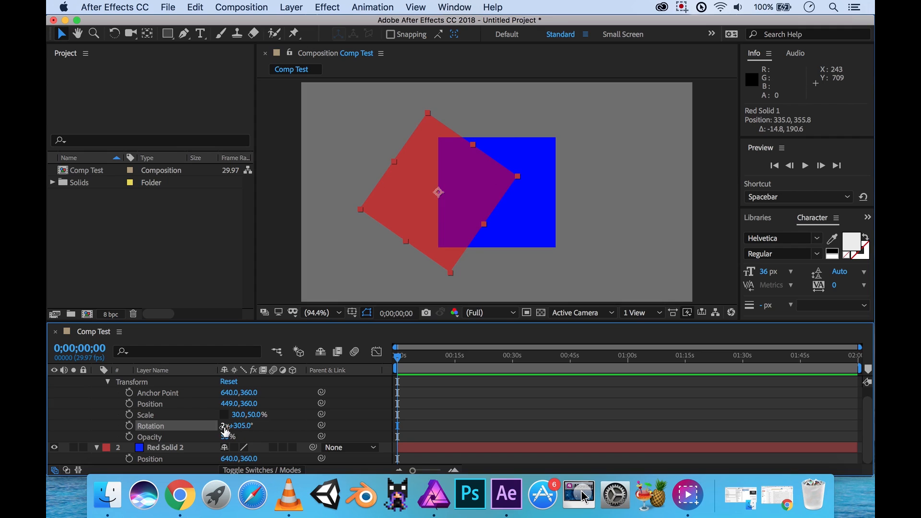
{"action": "left_click_drag", "start_coordinate": [240, 427], "coordinate": [231, 449]}
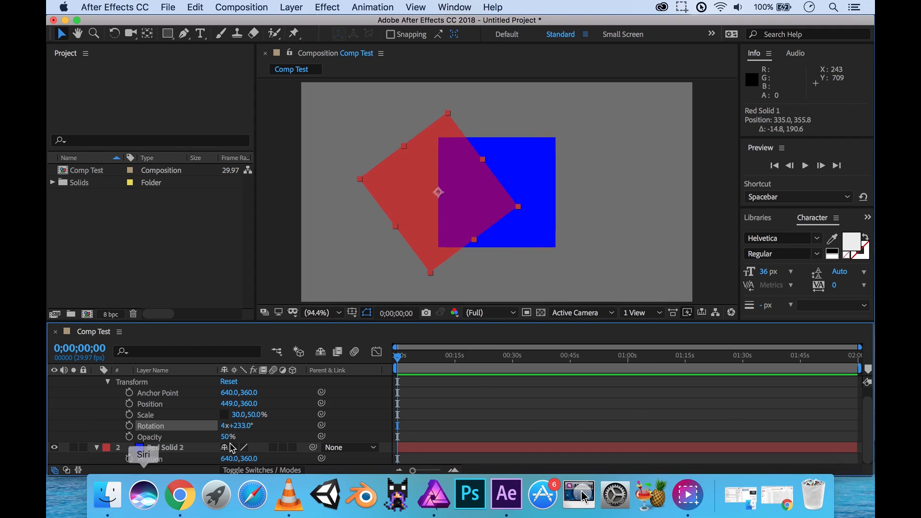
- Set the Rotation of Red Solid 1 to 0x+0°, show only its Rotation property, and collapse the layer
{"action": "left_click", "coordinate": [224, 426]}
{"action": "type", "text": "0"}
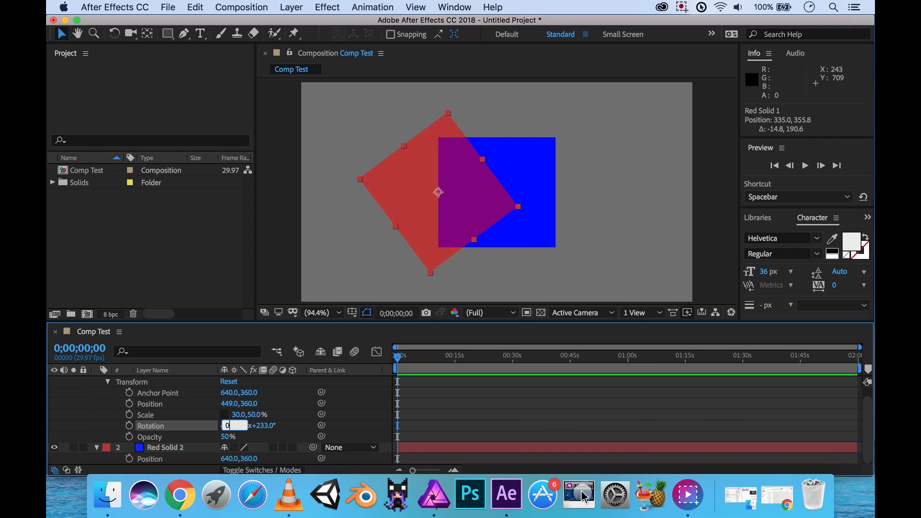
{"action": "key", "text": "Return"}
{"action": "left_click", "coordinate": [242, 426]}
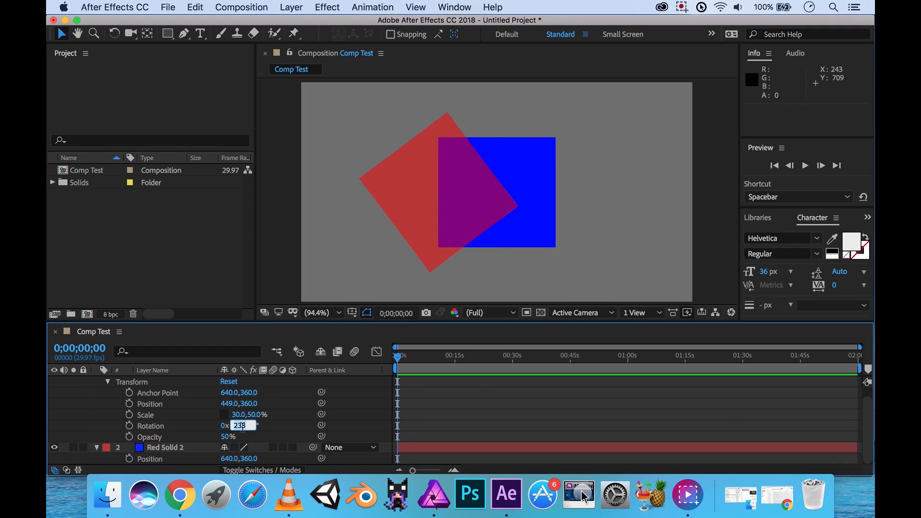
{"action": "type", "text": "0"}
{"action": "key", "text": "Return"}
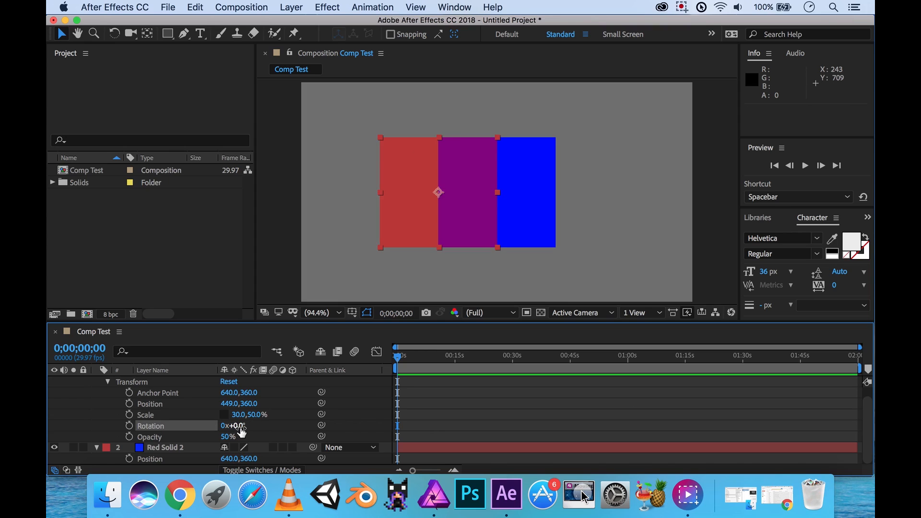
{"action": "key", "text": "r"}
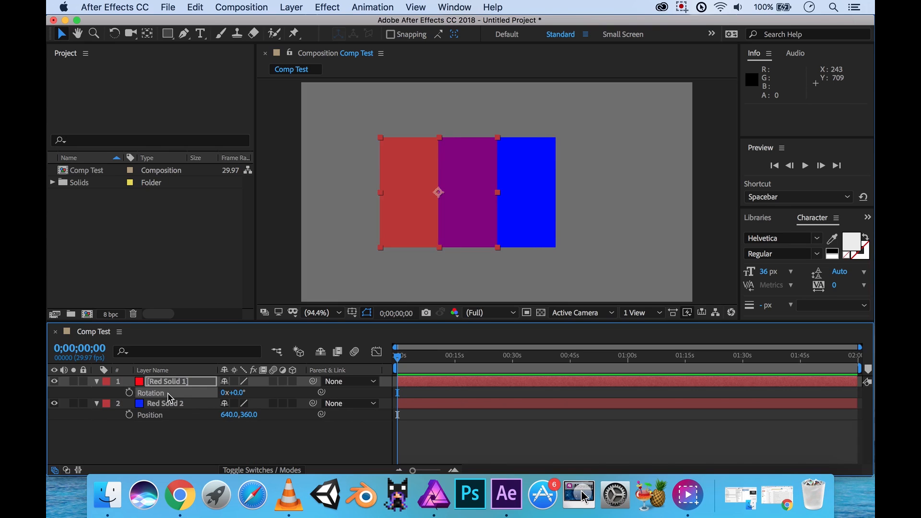
{"action": "left_click", "coordinate": [97, 383]}
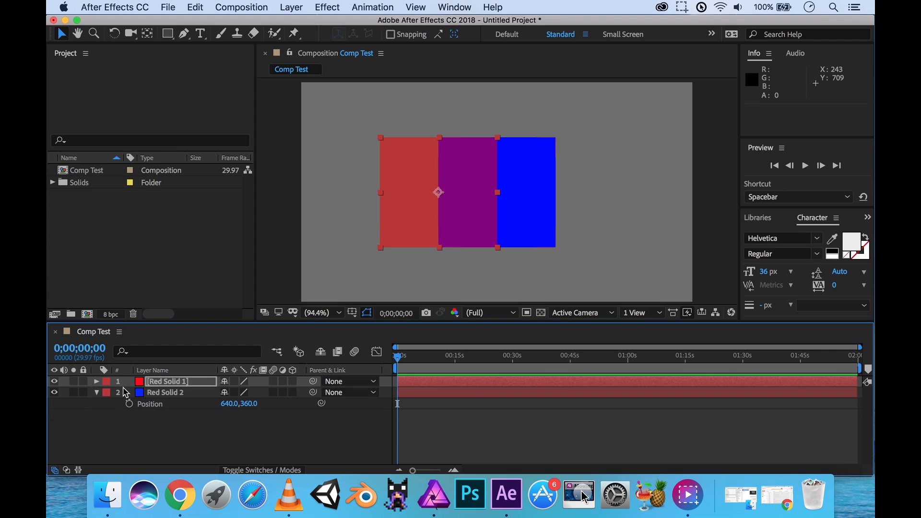
- Set the Opacity of Red Solid 1 to 100% and collapse the properties of both layers
{"action": "left_click", "coordinate": [98, 382]}
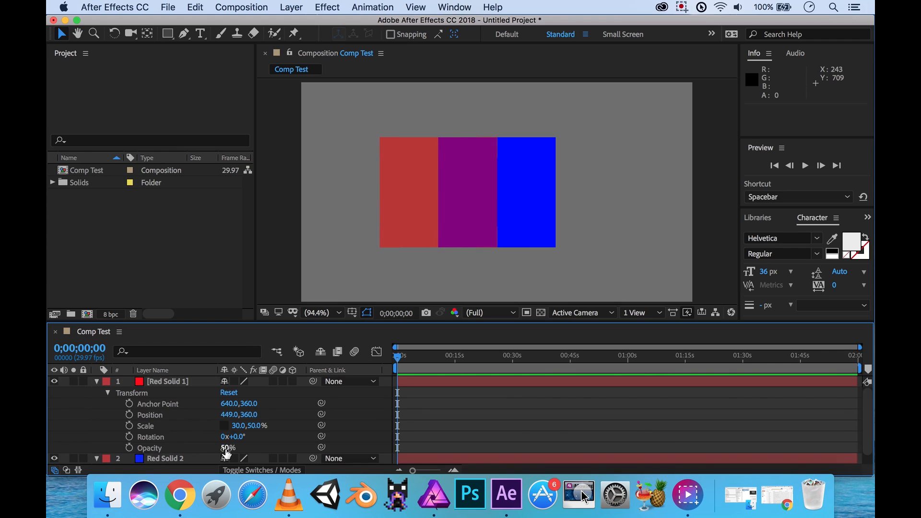
{"action": "left_click_drag", "start_coordinate": [228, 453], "coordinate": [377, 448]}
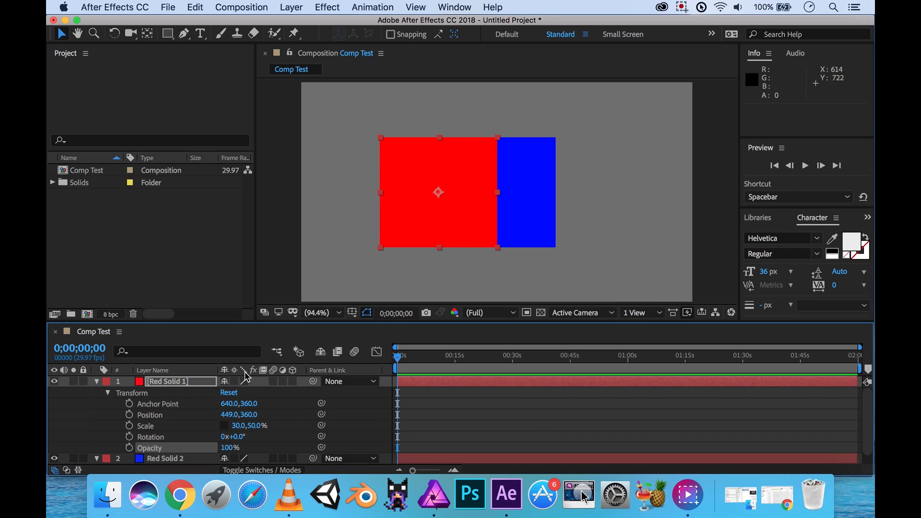
{"action": "left_click", "coordinate": [97, 382]}
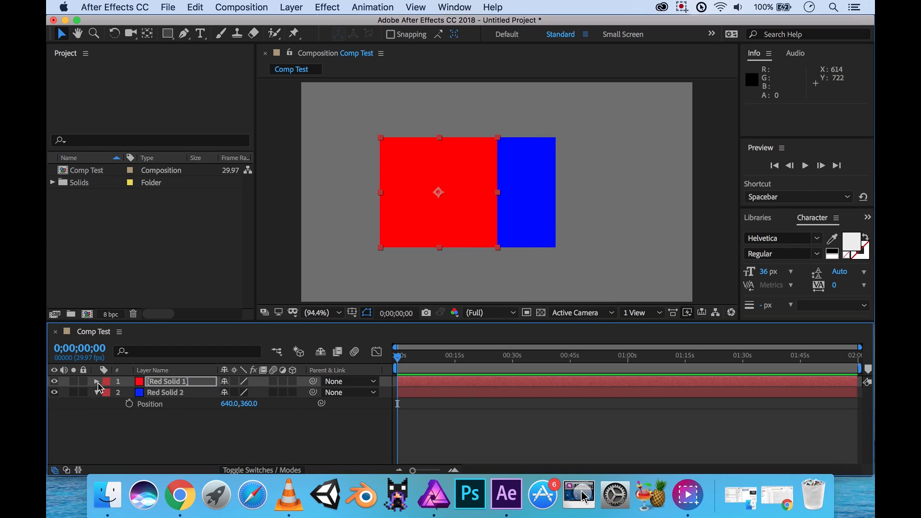
{"action": "left_click", "coordinate": [98, 393]}
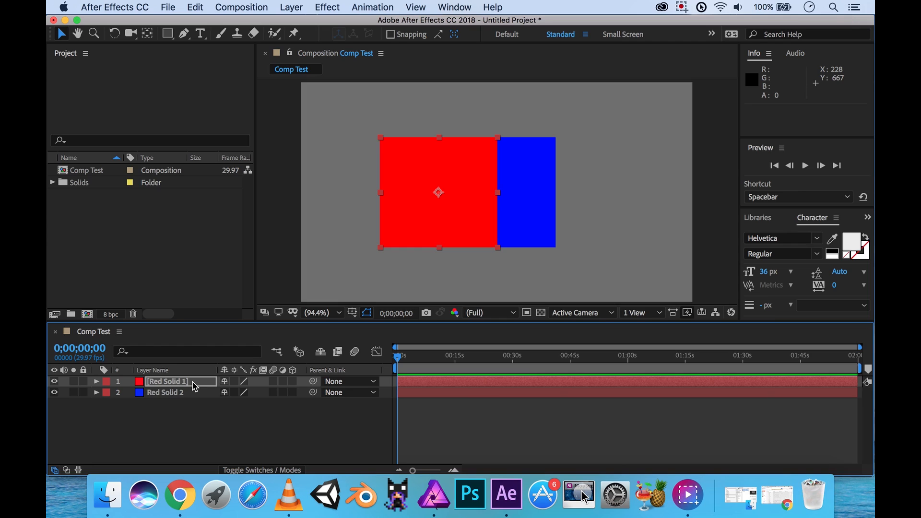
- Show only the Scale, Opacity and Position properties of Red Solid 1 together, and collapse the layer
{"action": "key", "text": "s"}
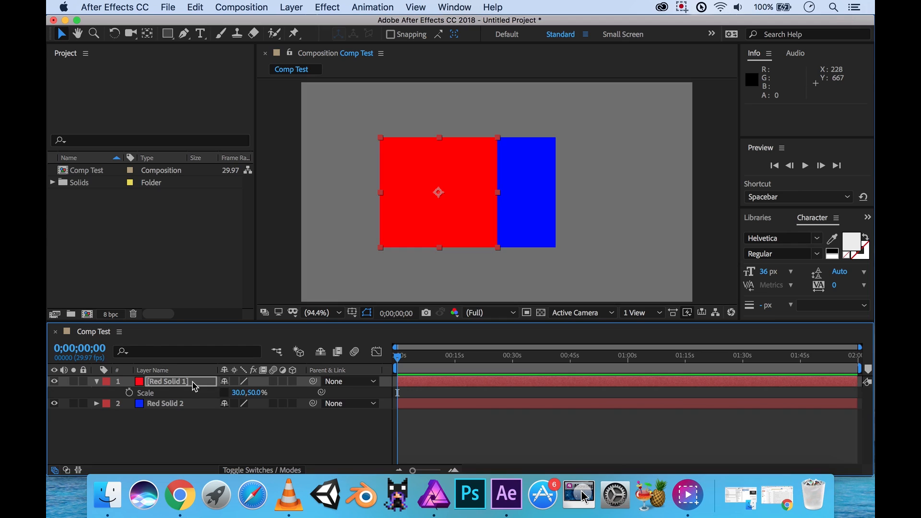
{"action": "key", "text": "shift+t"}
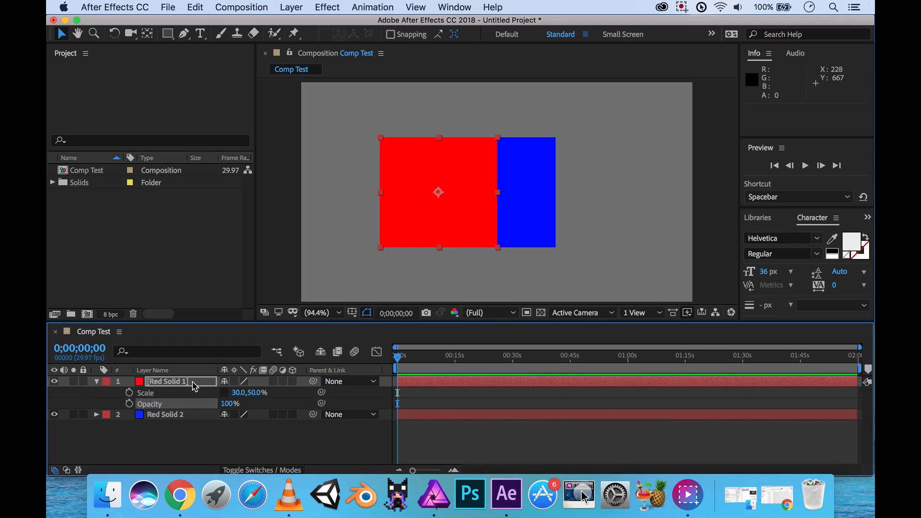
{"action": "key", "text": "shift+p"}
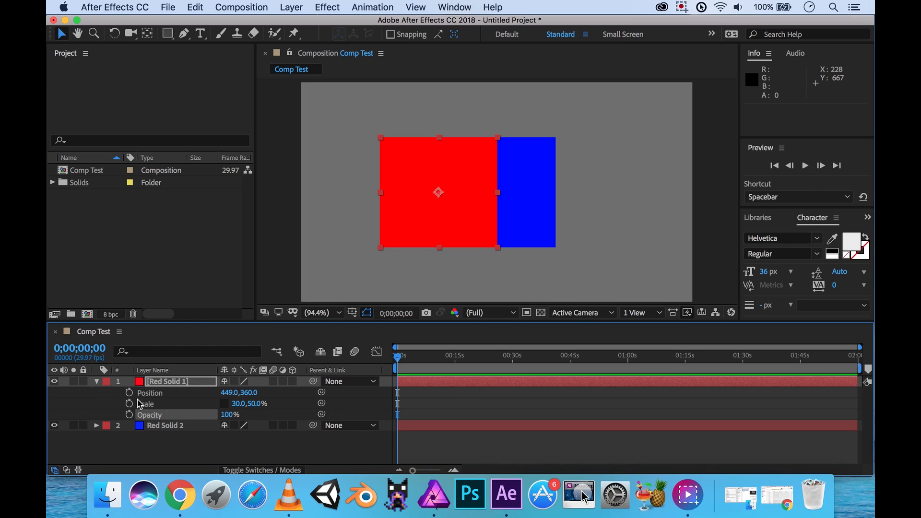
{"action": "left_click", "coordinate": [97, 382]}
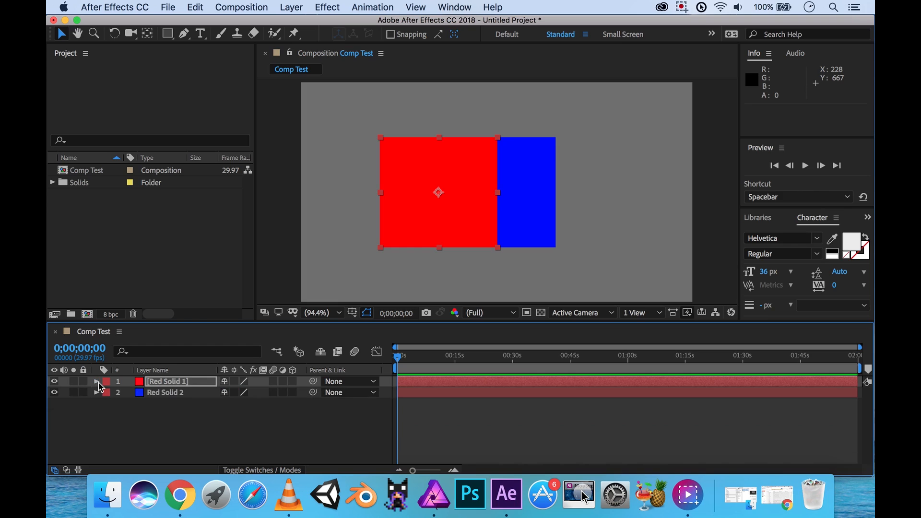
- Expand the full Transform properties of both solid layers to compare them, and collapse everything
{"action": "left_click", "coordinate": [97, 382]}
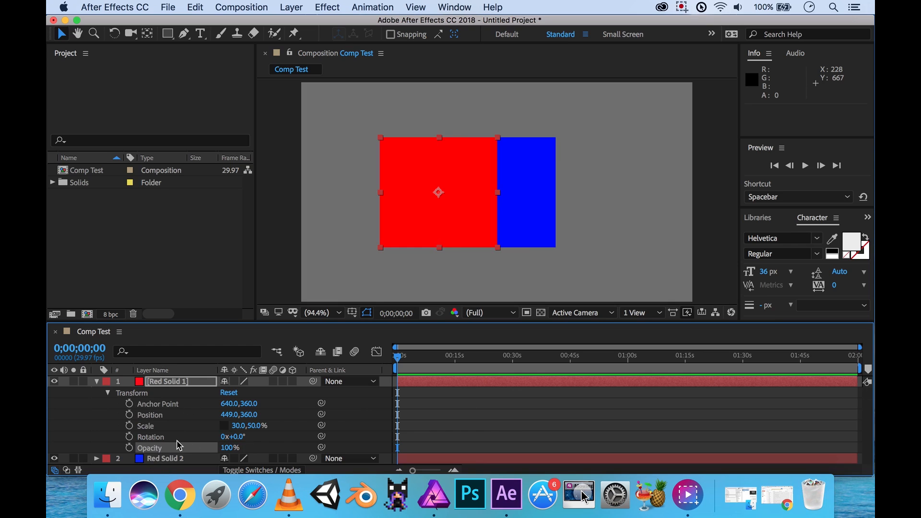
{"action": "left_click", "coordinate": [96, 458]}
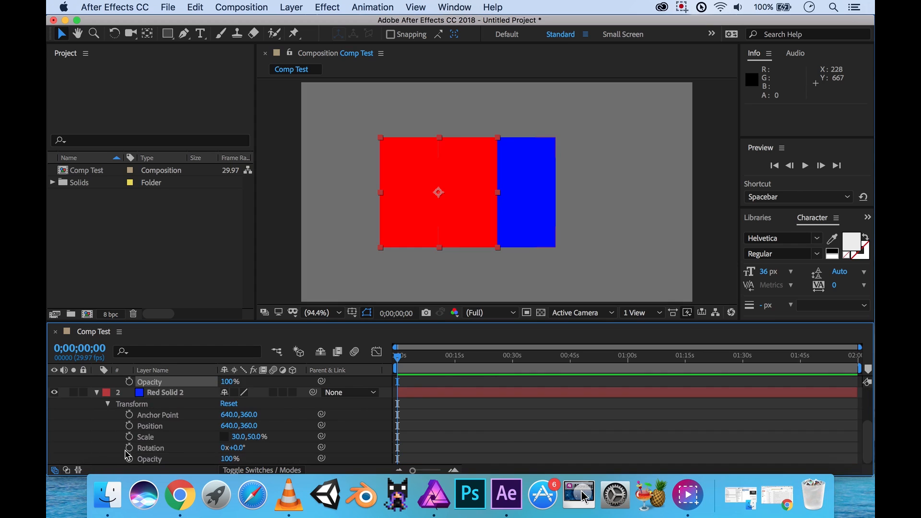
{"action": "scroll", "coordinate": [865, 452], "scroll_direction": "up", "scroll_amount": 3}
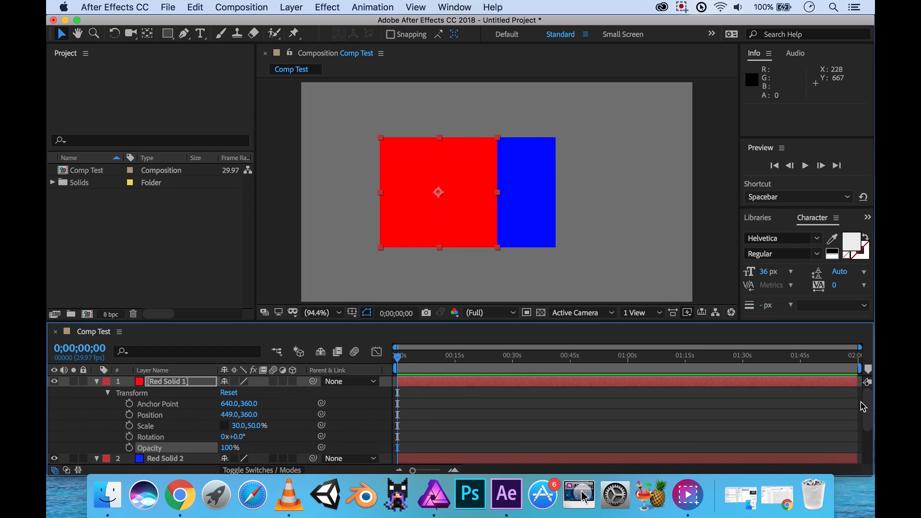
{"action": "mouse_move", "coordinate": [870, 403]}
{"action": "left_mouse_down"}
{"action": "mouse_move", "coordinate": [872, 438]}
{"action": "mouse_move", "coordinate": [872, 398]}
{"action": "left_mouse_up"}
{"action": "left_click", "coordinate": [108, 394]}
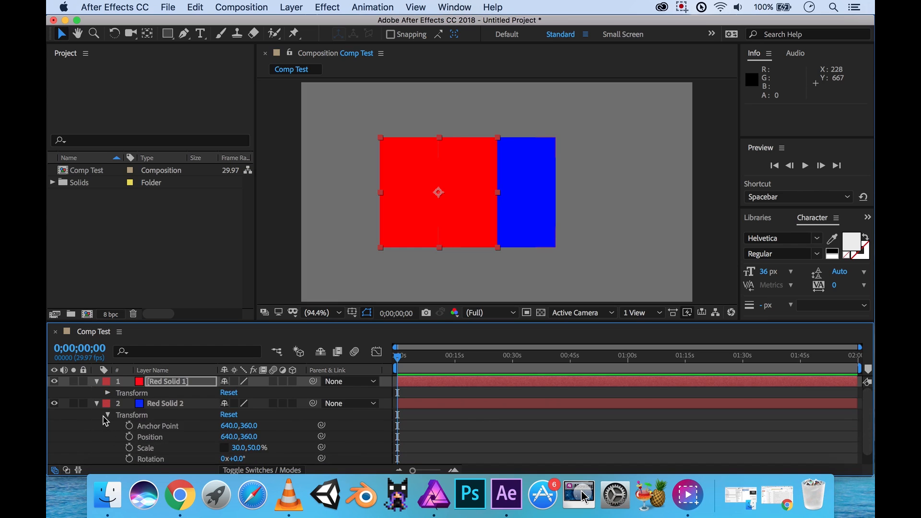
{"action": "left_click", "coordinate": [107, 415]}
{"action": "left_click", "coordinate": [97, 404]}
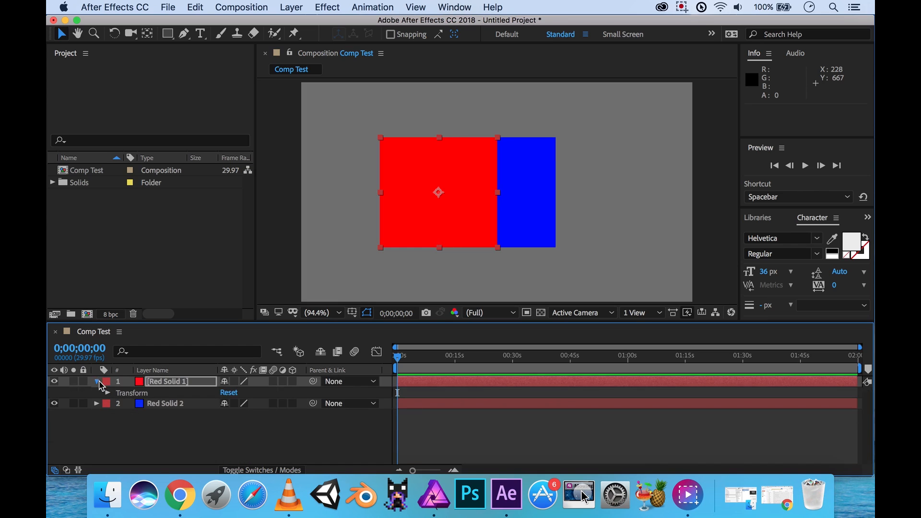
{"action": "left_click", "coordinate": [97, 382]}
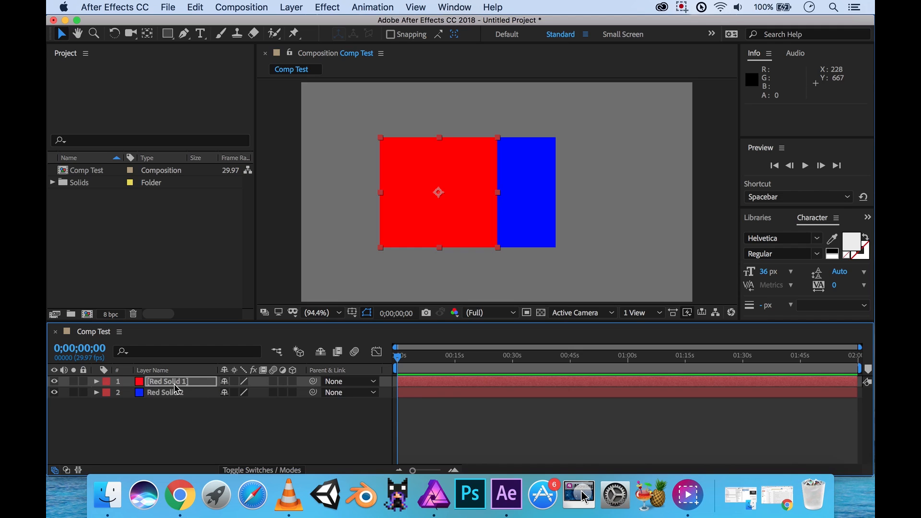
- Reveal Scale on Red Solid 1 again, adding Opacity and Position to the displayed properties
{"action": "key", "text": "s"}
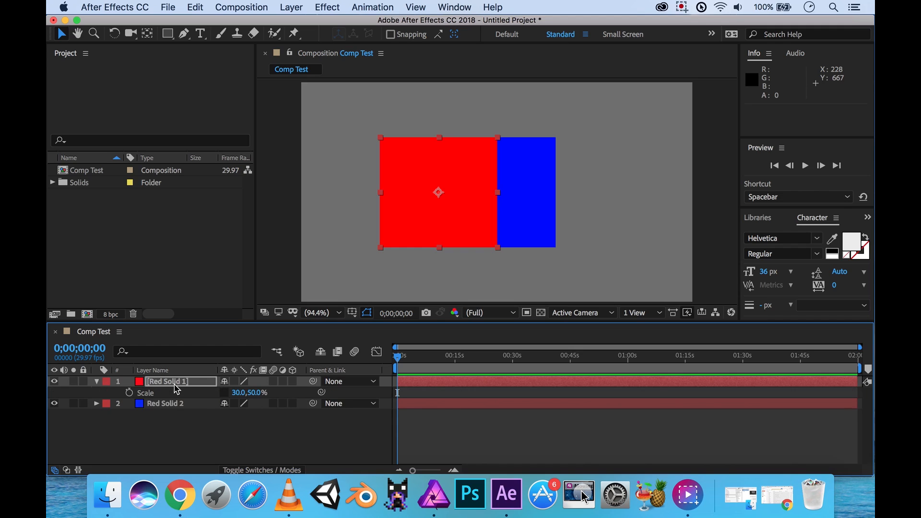
{"action": "key", "text": "shift+t"}
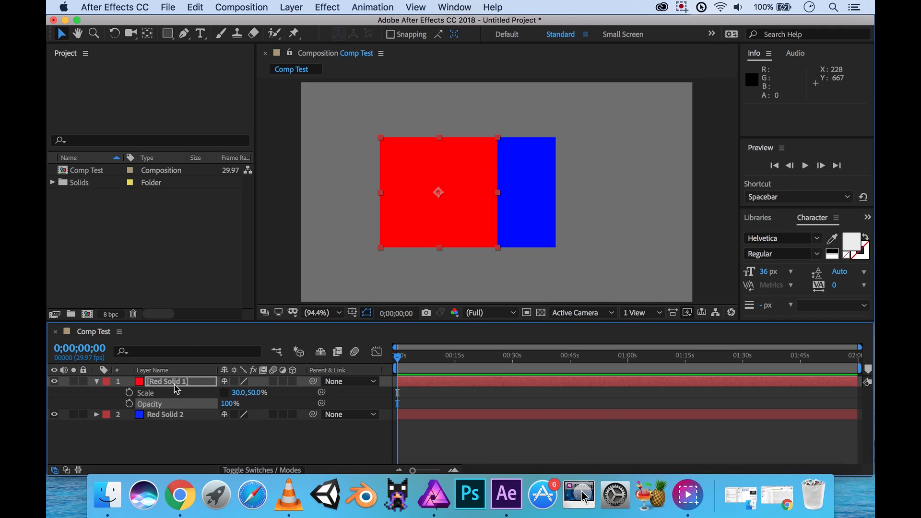
{"action": "key", "text": "shift+p"}
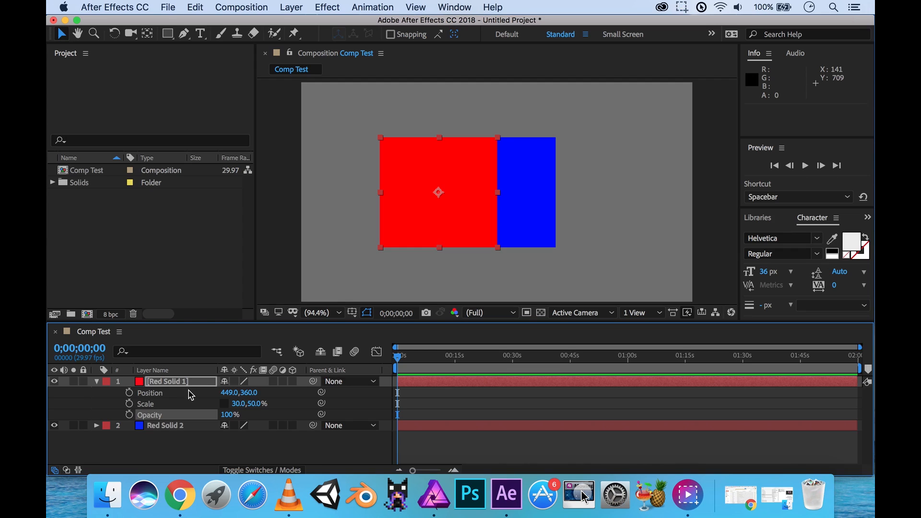
- Show only the Scale of Red Solid 1, set it to 100% in both width and height, and collapse the layer
{"action": "key", "text": "s"}
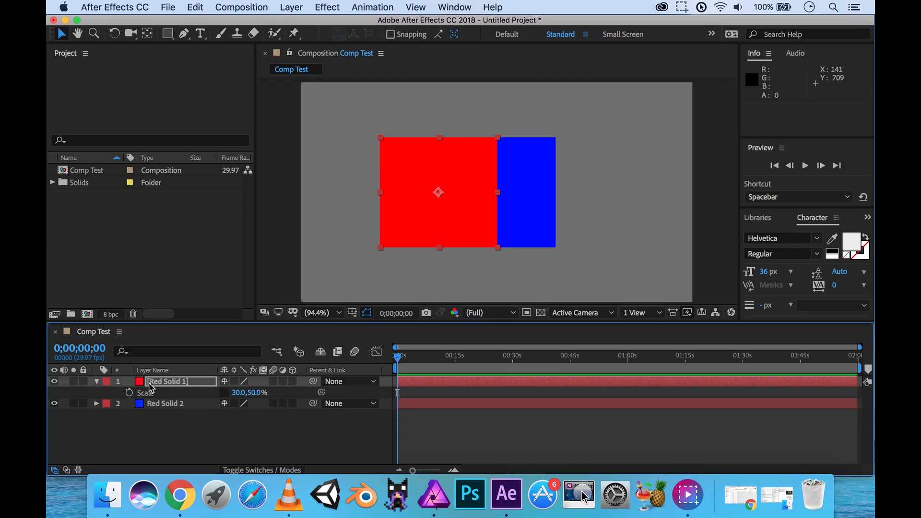
{"action": "left_click", "coordinate": [239, 392]}
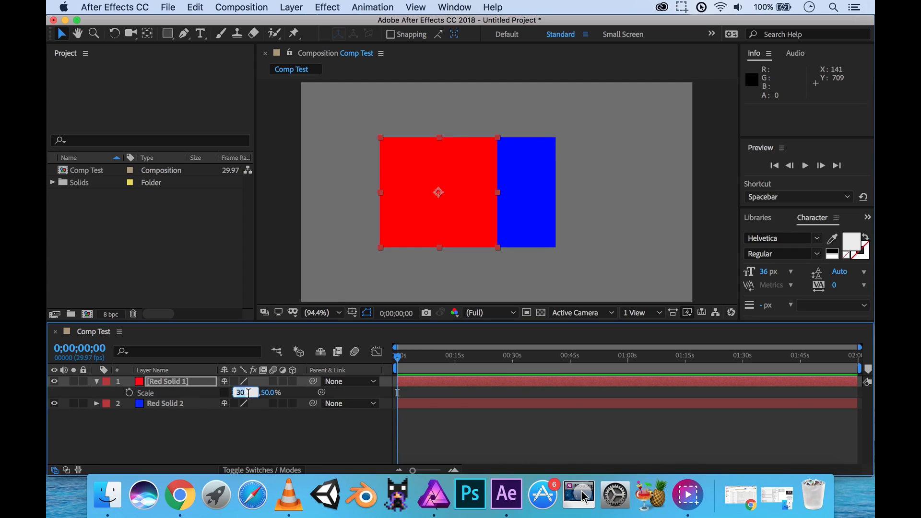
{"action": "type", "text": "100"}
{"action": "key", "text": "Tab"}
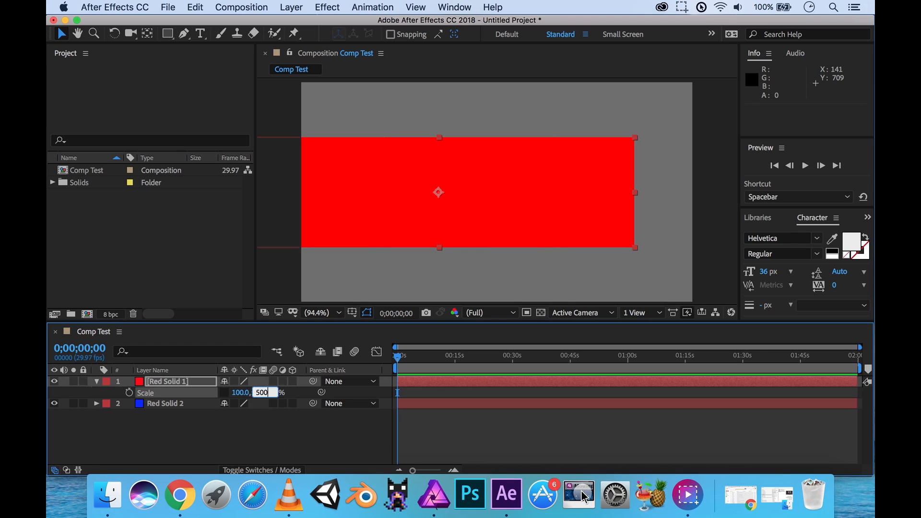
{"action": "type", "text": "100"}
{"action": "key", "text": "Return"}
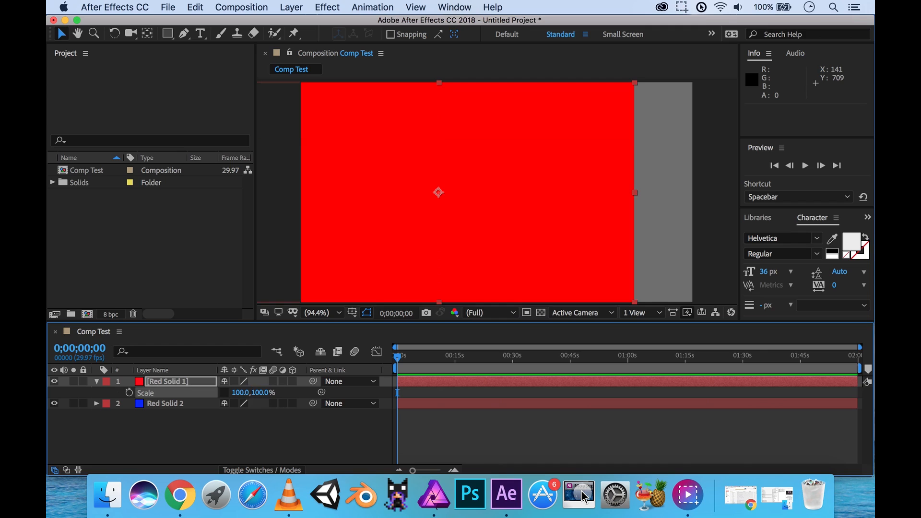
{"action": "left_click", "coordinate": [225, 394]}
{"action": "left_click", "coordinate": [97, 381]}
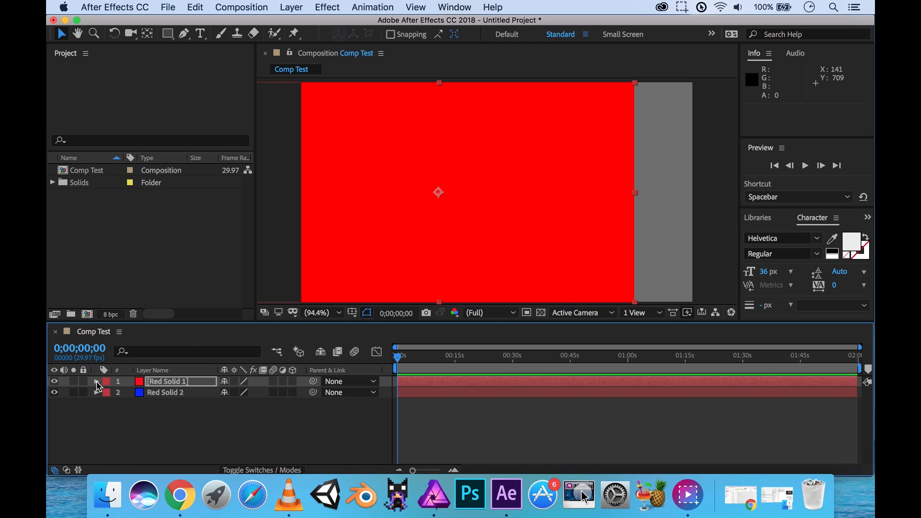
- Set the X position of Red Solid 1 to 640 in its Transform properties and show only its Scale property
{"action": "left_click", "coordinate": [97, 382]}
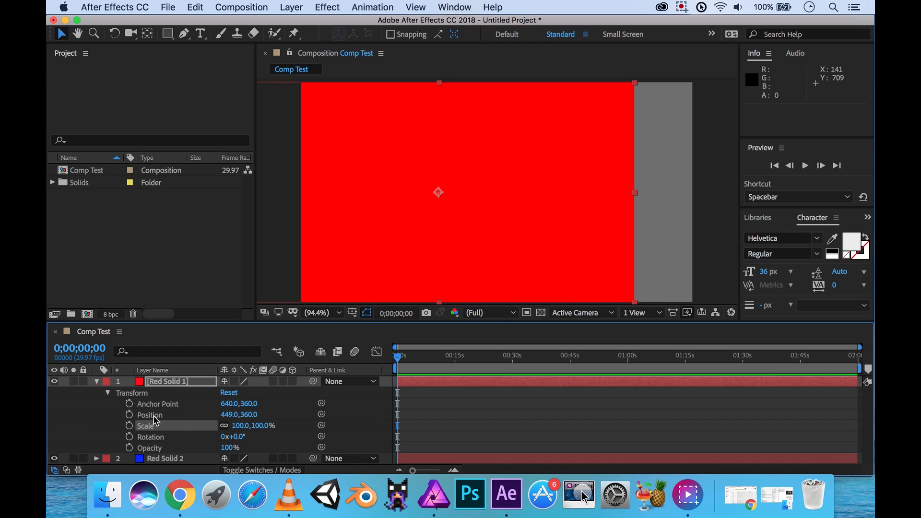
{"action": "left_click", "coordinate": [229, 415]}
{"action": "type", "text": "640"}
{"action": "key", "text": "Return"}
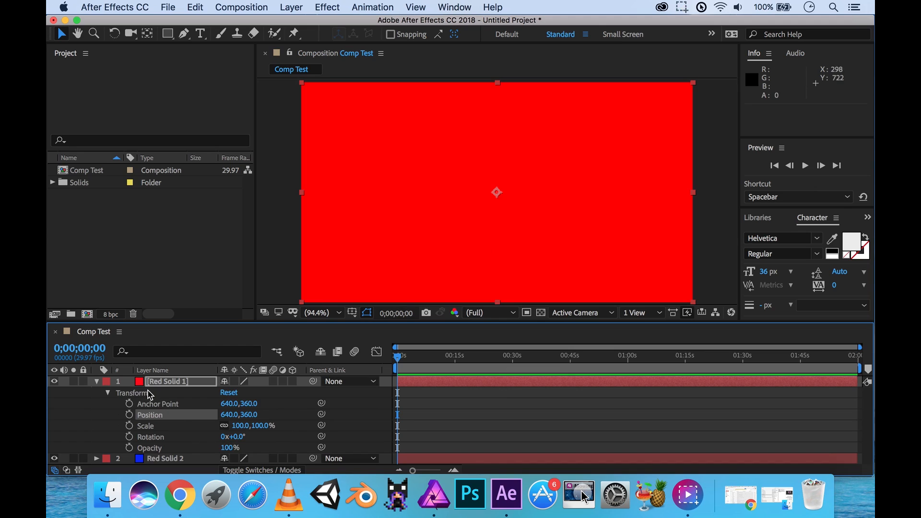
{"action": "key", "text": "s"}
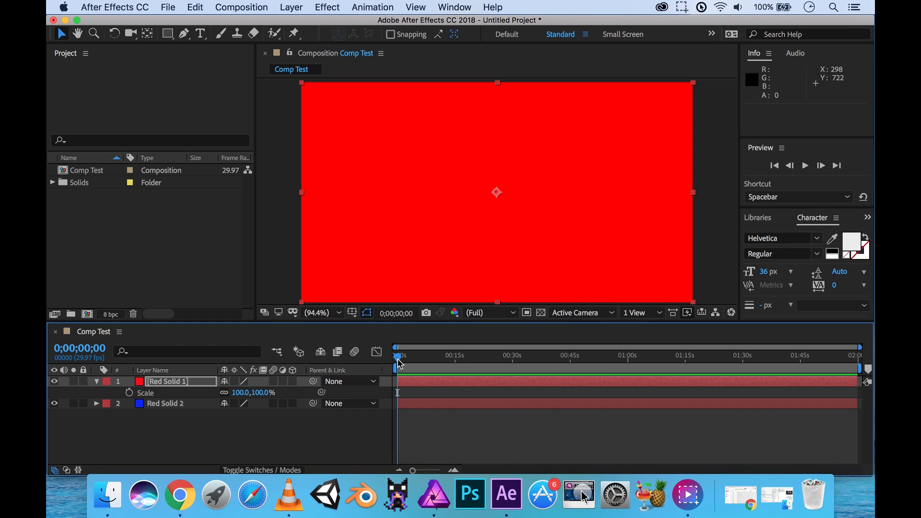
- Explore zooming the timeline in and out, and narrow its visible range to about the first 17 seconds
{"action": "mouse_move", "coordinate": [398, 358]}
{"action": "left_mouse_down"}
{"action": "mouse_move", "coordinate": [629, 369]}
{"action": "mouse_move", "coordinate": [394, 361]}
{"action": "mouse_move", "coordinate": [459, 368]}
{"action": "mouse_move", "coordinate": [859, 367]}
{"action": "mouse_move", "coordinate": [383, 360]}
{"action": "left_mouse_up"}
{"action": "mouse_move", "coordinate": [415, 471]}
{"action": "left_mouse_down"}
{"action": "mouse_move", "coordinate": [445, 473]}
{"action": "mouse_move", "coordinate": [415, 470]}
{"action": "left_mouse_up"}
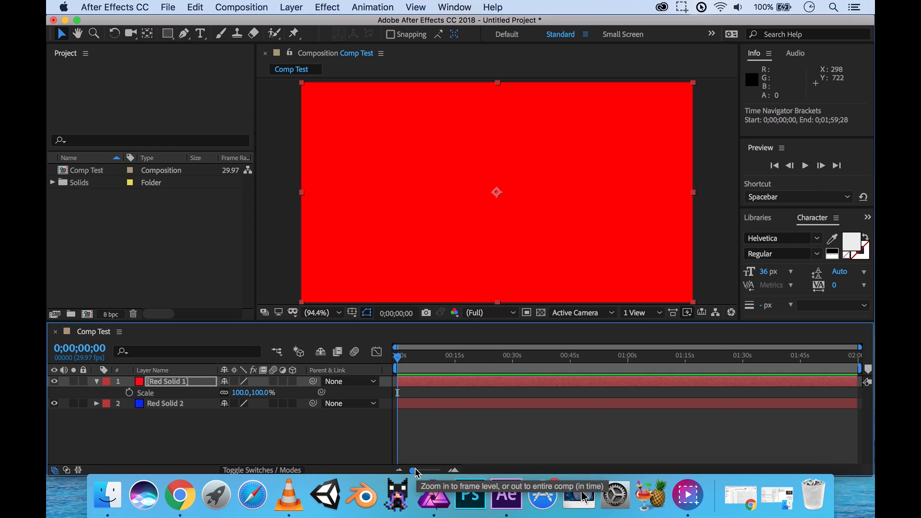
{"action": "left_click_drag", "start_coordinate": [416, 470], "coordinate": [431, 472]}
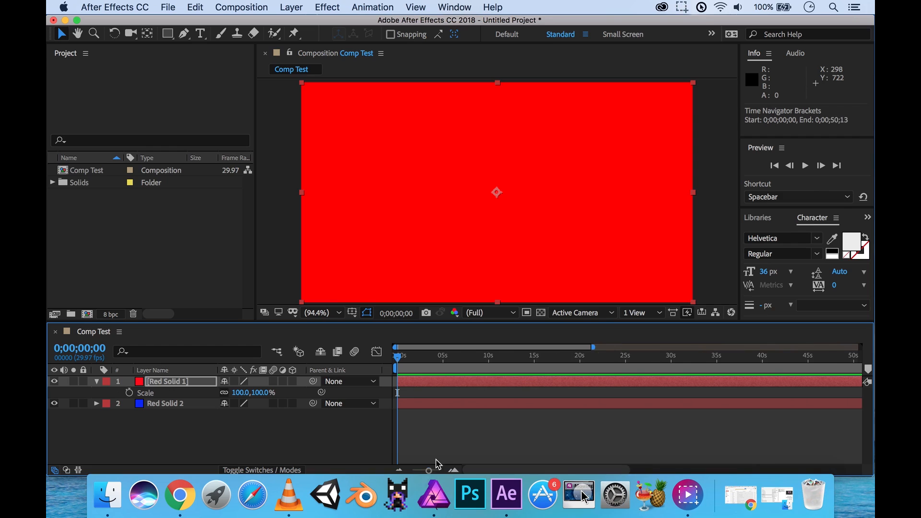
{"action": "scroll", "coordinate": [475, 434], "scroll_direction": "up", "scroll_amount": 5}
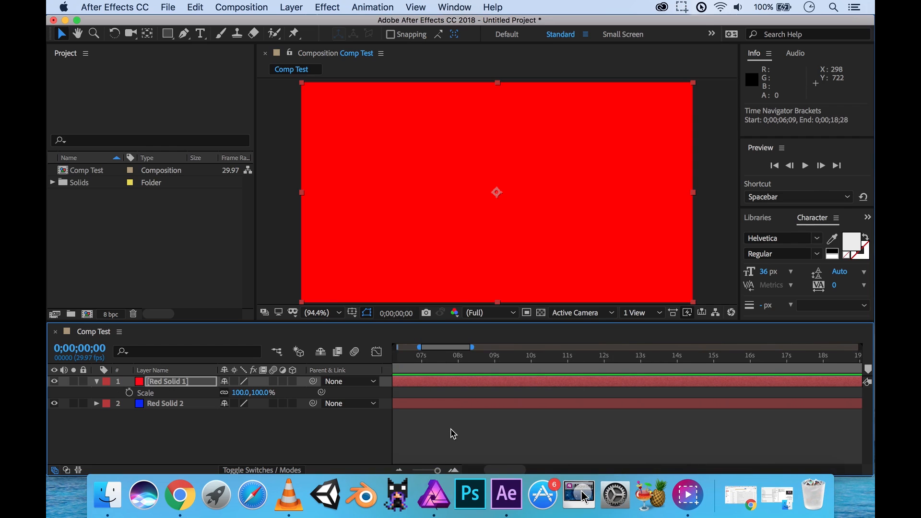
{"action": "scroll", "coordinate": [451, 434], "scroll_direction": "up", "scroll_amount": 2}
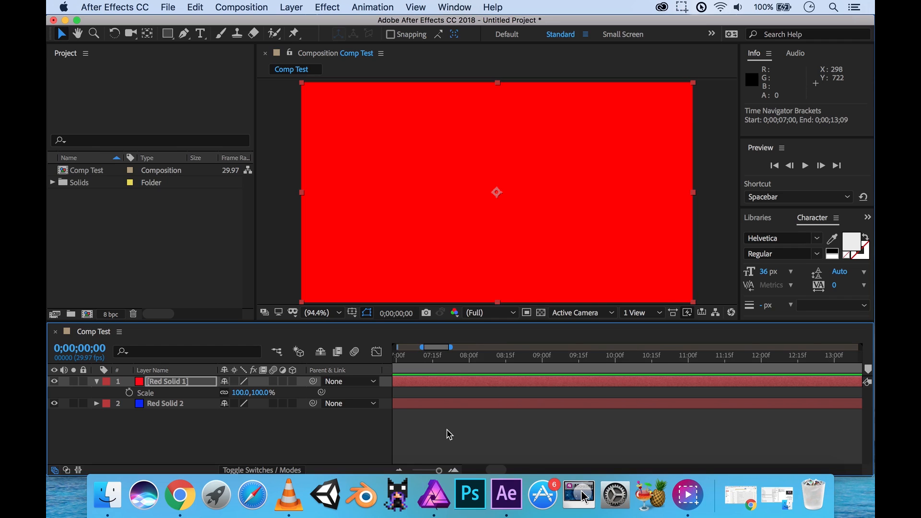
{"action": "scroll", "coordinate": [450, 434], "scroll_direction": "down", "scroll_amount": 2}
{"action": "scroll", "coordinate": [448, 430], "scroll_direction": "down", "scroll_amount": 3}
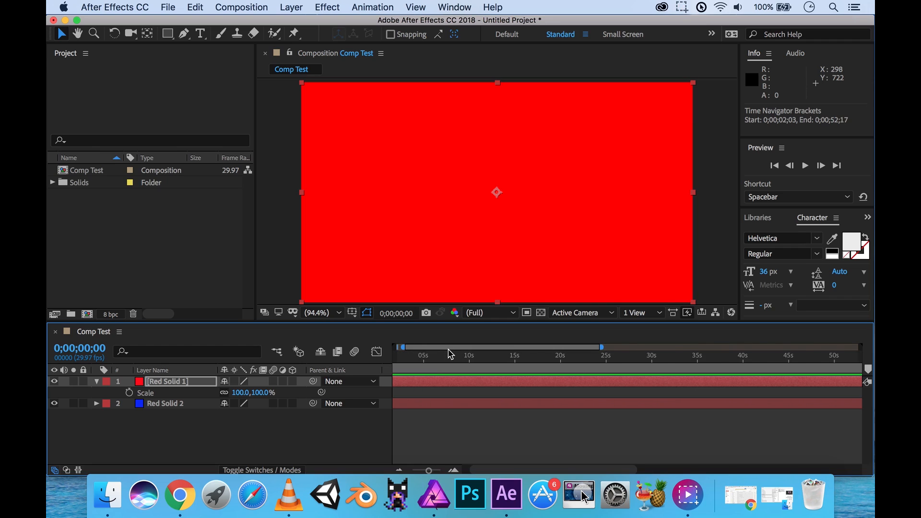
{"action": "left_click_drag", "start_coordinate": [448, 349], "coordinate": [406, 349]}
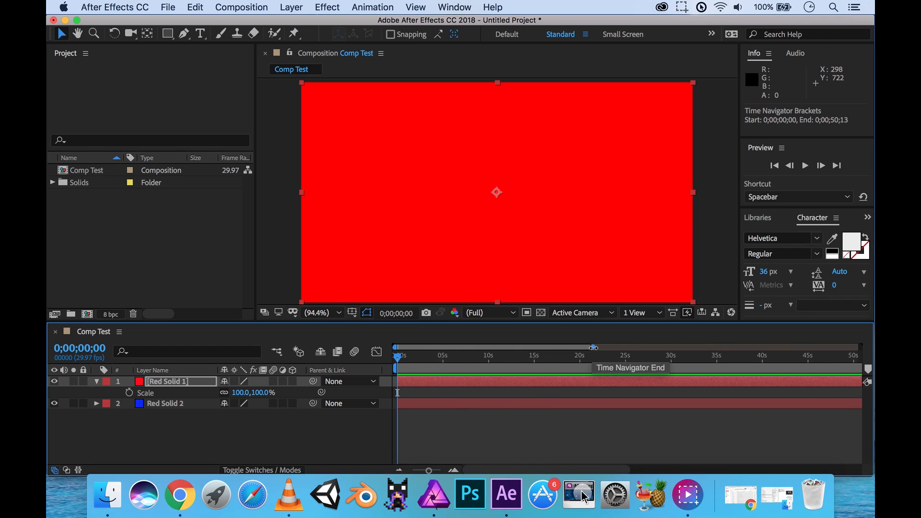
{"action": "left_click_drag", "start_coordinate": [593, 347], "coordinate": [445, 351]}
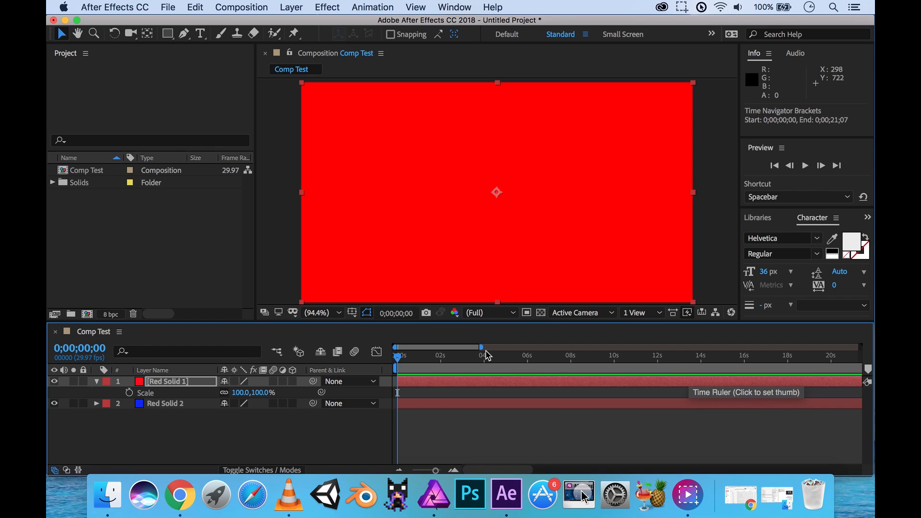
{"action": "mouse_move", "coordinate": [481, 348]}
{"action": "left_mouse_down"}
{"action": "mouse_move", "coordinate": [456, 350]}
{"action": "mouse_move", "coordinate": [504, 354]}
{"action": "mouse_move", "coordinate": [466, 356]}
{"action": "left_mouse_up"}
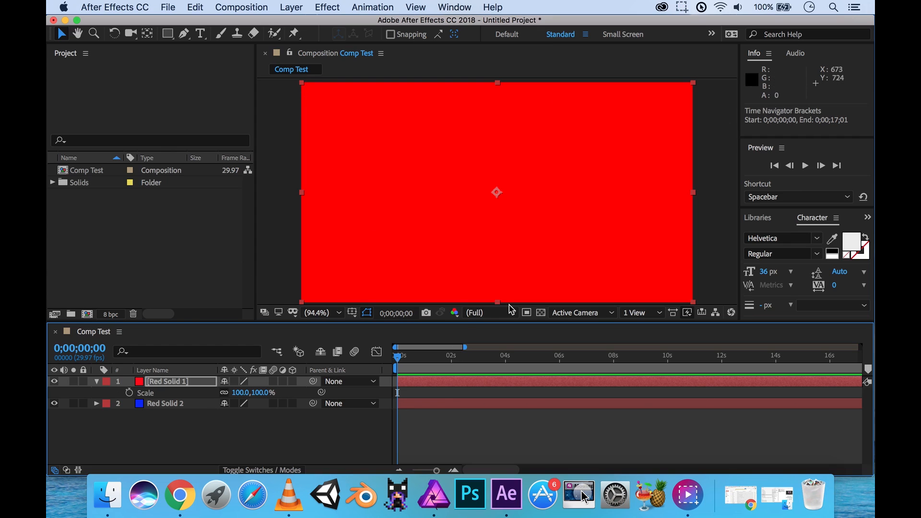
- Enable keyframing for Scale on Red Solid 1 at 0 seconds and set Scale to 30% at 4 seconds
{"action": "left_click", "coordinate": [129, 393]}
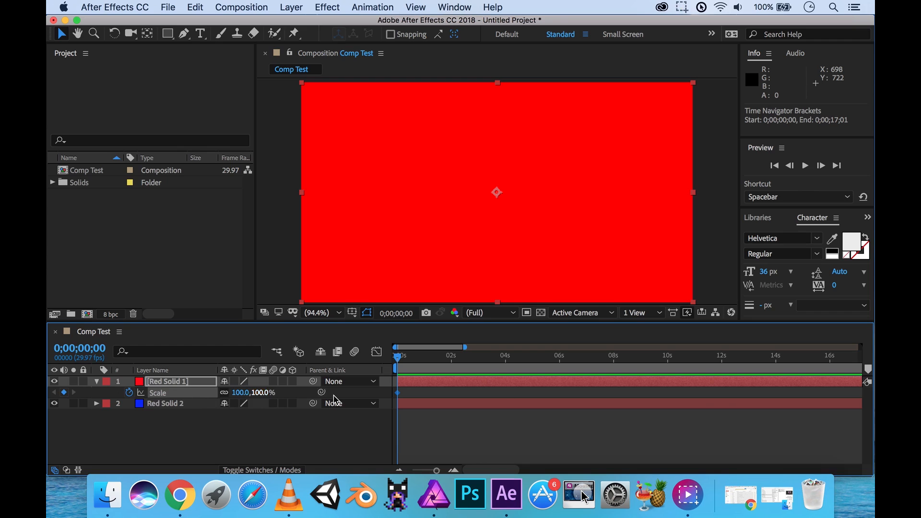
{"action": "left_click_drag", "start_coordinate": [400, 359], "coordinate": [509, 368]}
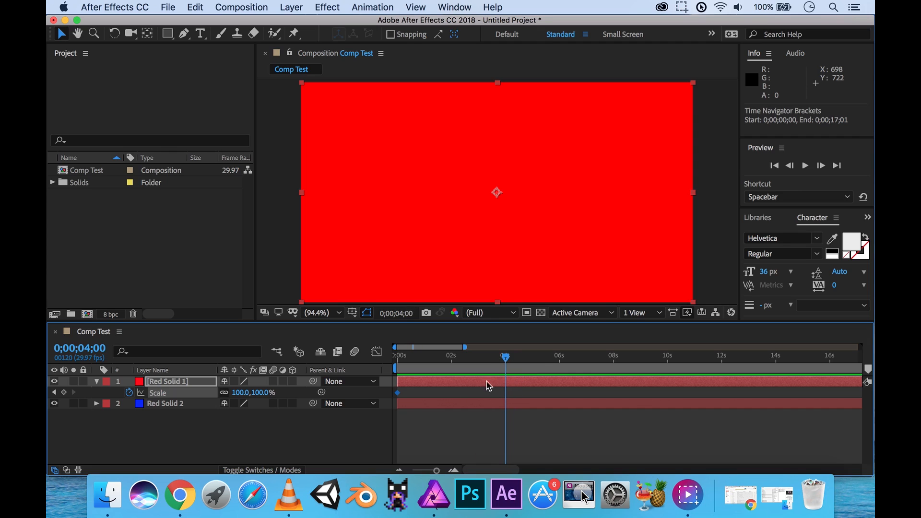
{"action": "left_click_drag", "start_coordinate": [243, 395], "coordinate": [198, 392]}
{"action": "left_click", "coordinate": [240, 392]}
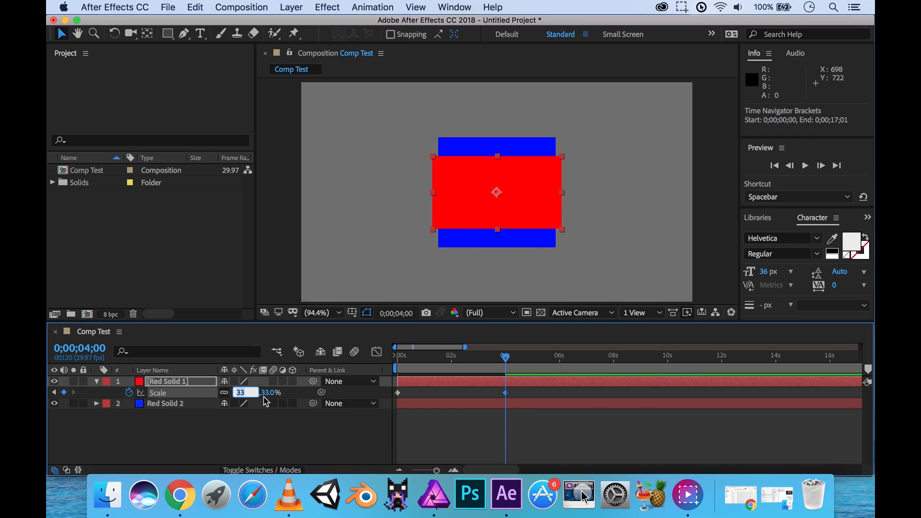
{"action": "type", "text": "30"}
{"action": "key", "text": "Return"}
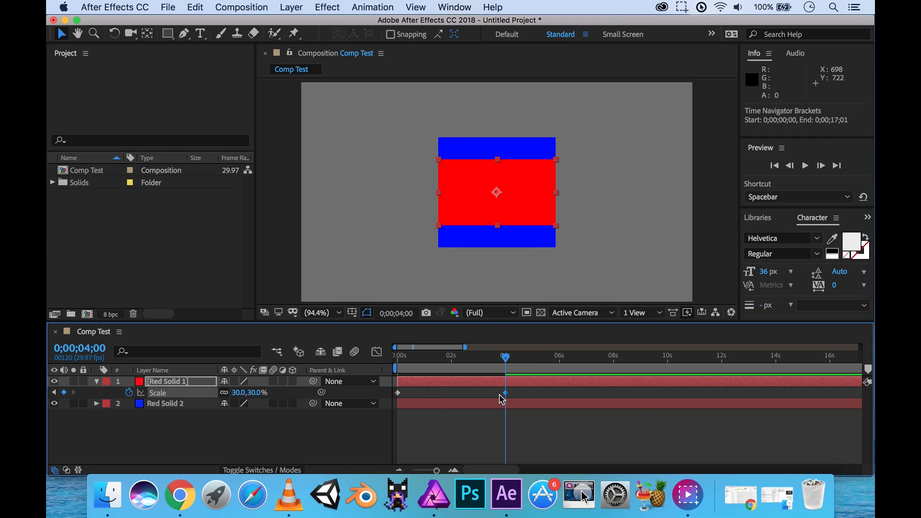
- Add a Scale keyframe of 10% on Red Solid 1 at 2 seconds, between the two existing keyframes
{"action": "mouse_move", "coordinate": [508, 363]}
{"action": "left_mouse_down"}
{"action": "mouse_move", "coordinate": [393, 360]}
{"action": "mouse_move", "coordinate": [505, 365]}
{"action": "left_mouse_up"}
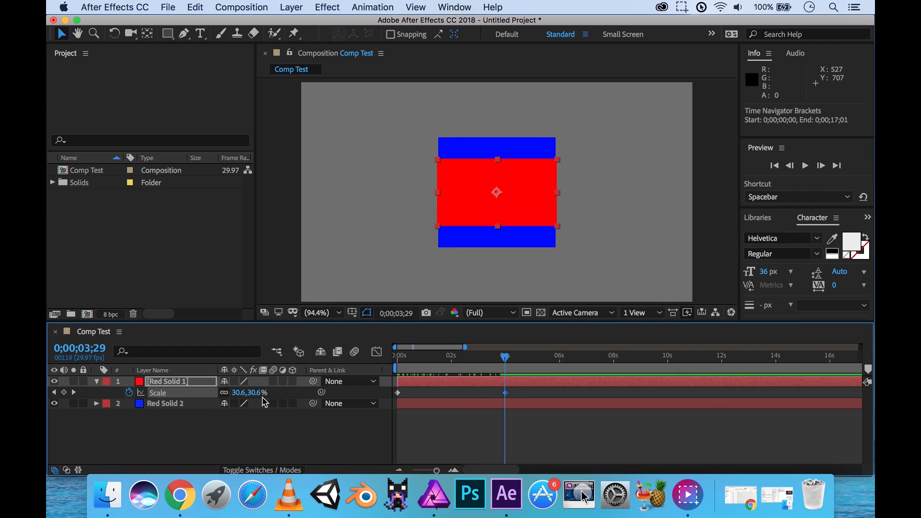
{"action": "left_click", "coordinate": [506, 357]}
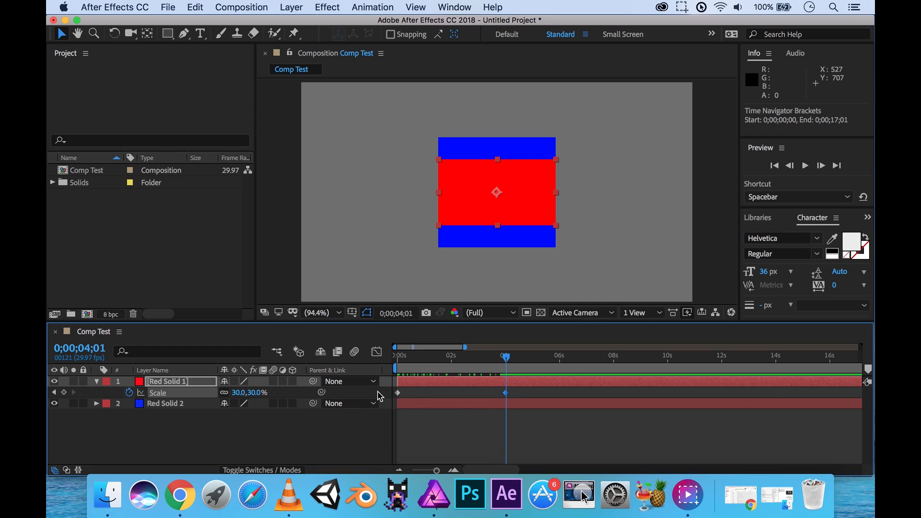
{"action": "left_click_drag", "start_coordinate": [509, 363], "coordinate": [453, 362]}
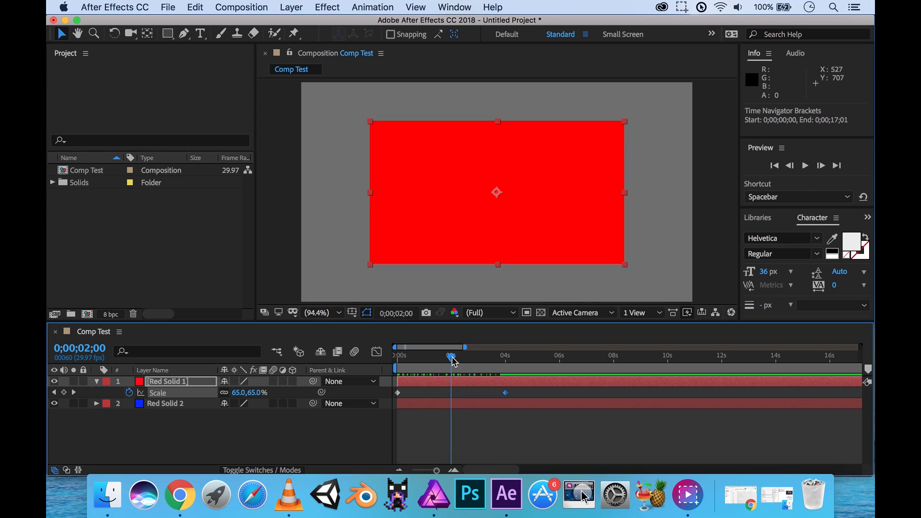
{"action": "left_click_drag", "start_coordinate": [240, 392], "coordinate": [278, 387]}
{"action": "left_click", "coordinate": [244, 393]}
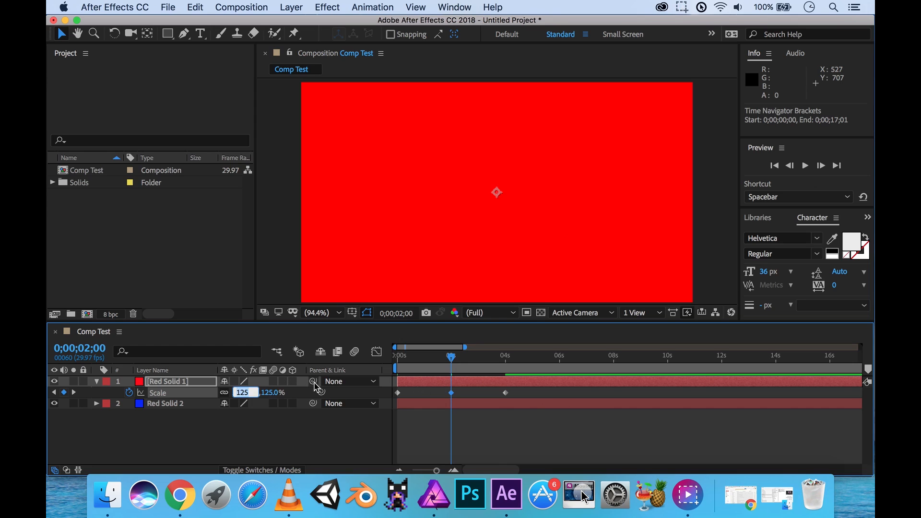
{"action": "type", "text": "100"}
{"action": "key", "text": "Return"}
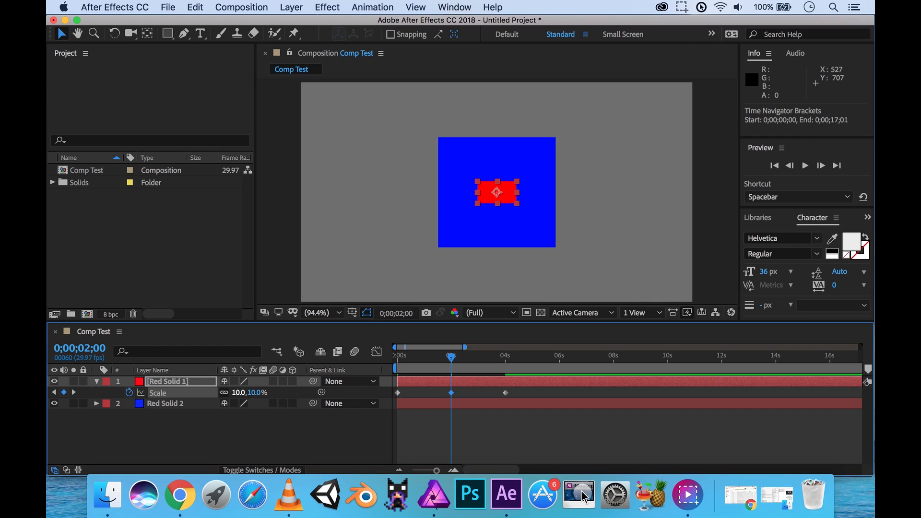
- Add a Scale keyframe of 60% on Red Solid 1 at 6 seconds
{"action": "left_click_drag", "start_coordinate": [453, 359], "coordinate": [516, 369]}
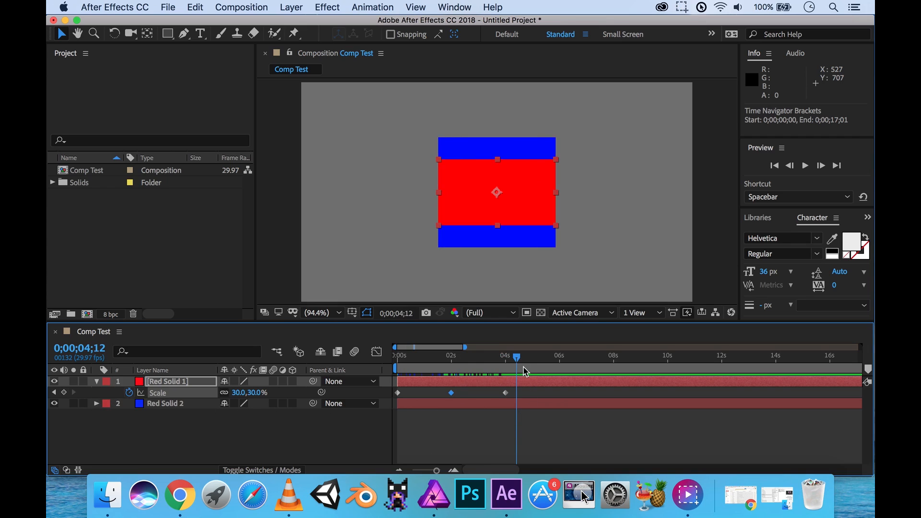
{"action": "left_click_drag", "start_coordinate": [518, 364], "coordinate": [562, 366]}
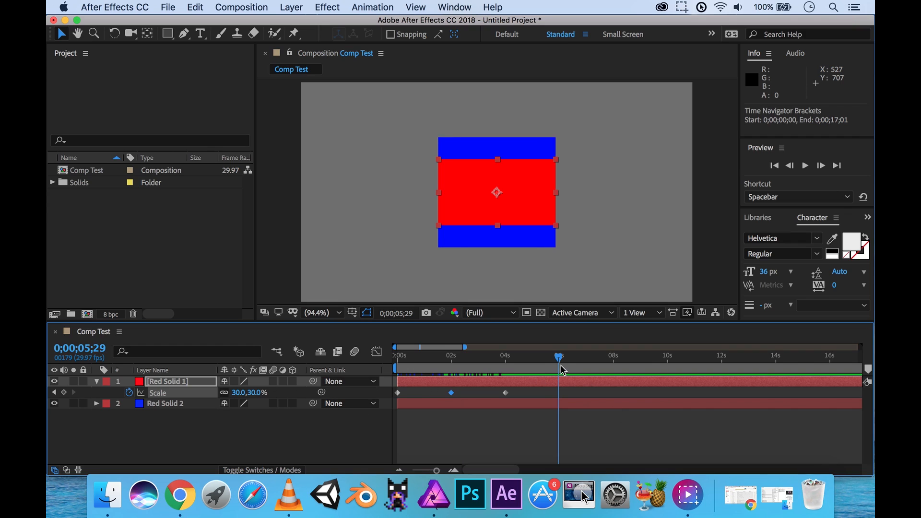
{"action": "left_click_drag", "start_coordinate": [560, 357], "coordinate": [564, 363]}
{"action": "left_click", "coordinate": [237, 393]}
{"action": "key", "text": "Return"}
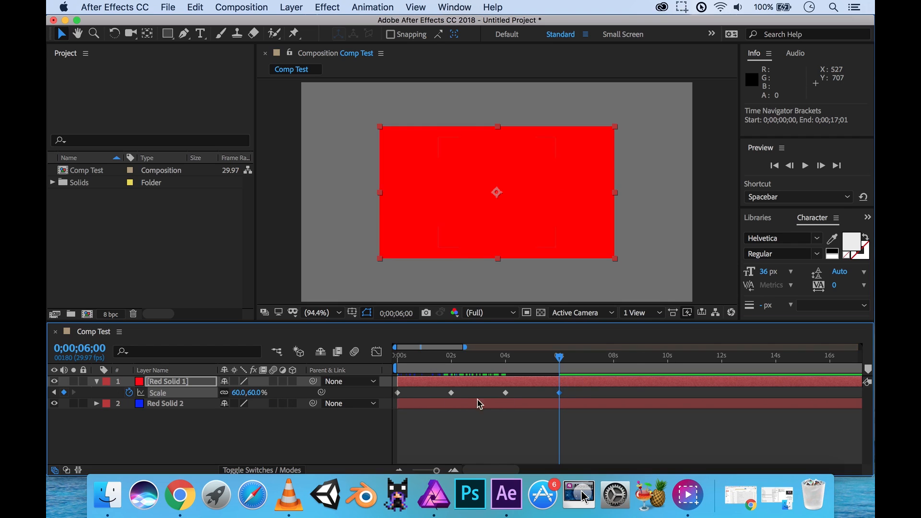
- Add a Scale keyframe of 100% on Red Solid 1 at 8 seconds
{"action": "left_click_drag", "start_coordinate": [561, 359], "coordinate": [615, 358]}
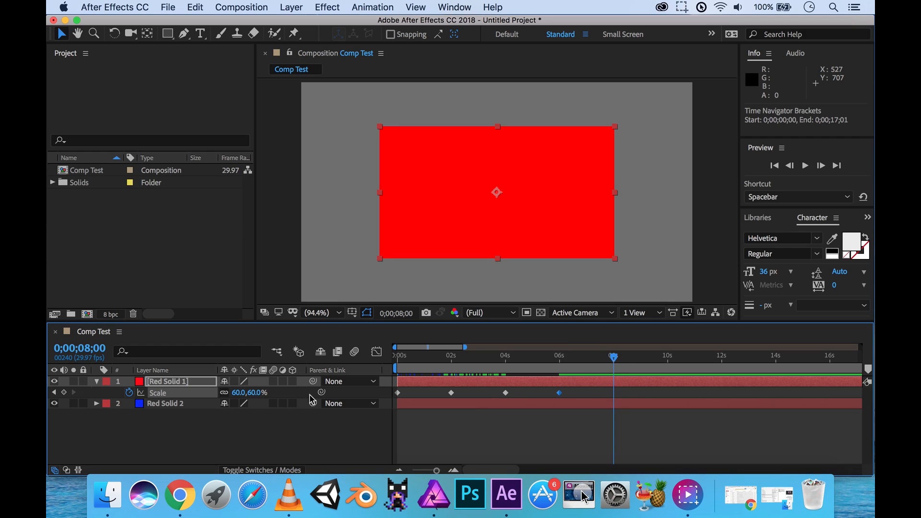
{"action": "left_click", "coordinate": [241, 396]}
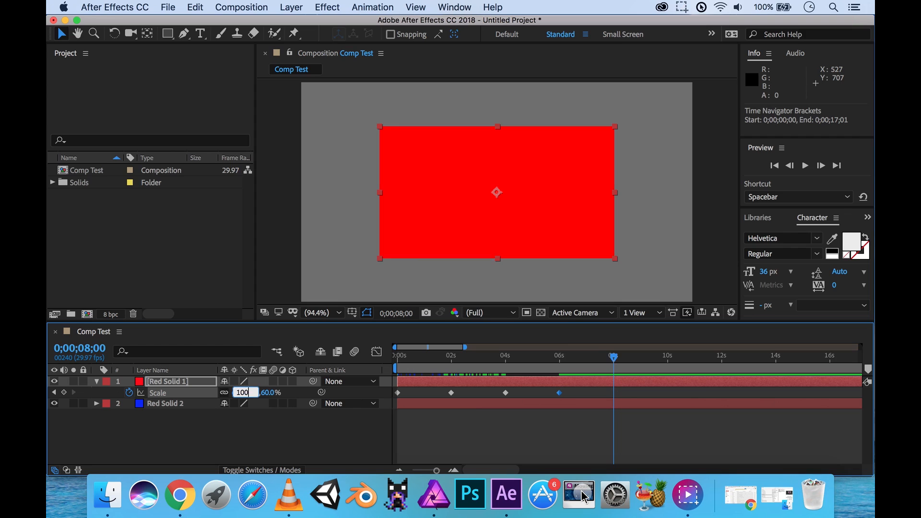
{"action": "key", "text": "Return"}
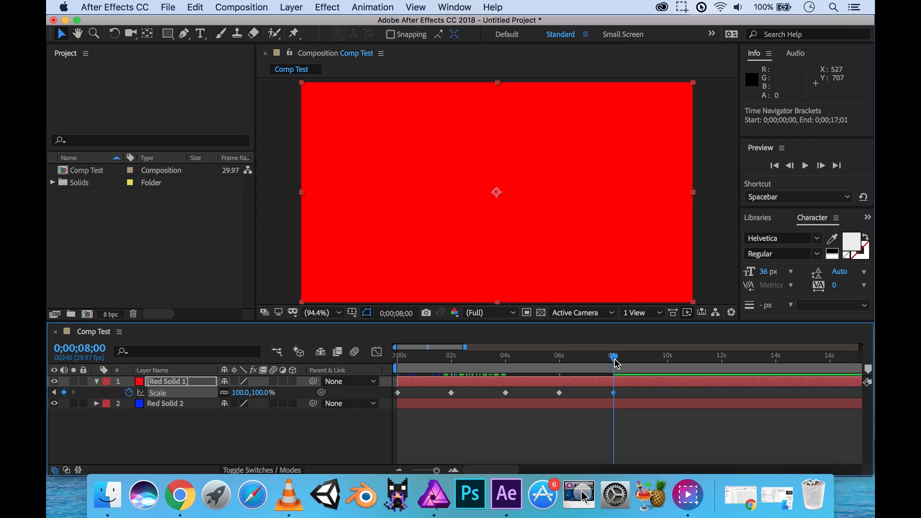
- Go back two frames from the 8-second keyframe to 0;00;07;28 and reduce Red Solid 1's Scale to about 24.7%
{"action": "left_click_drag", "start_coordinate": [616, 364], "coordinate": [617, 400]}
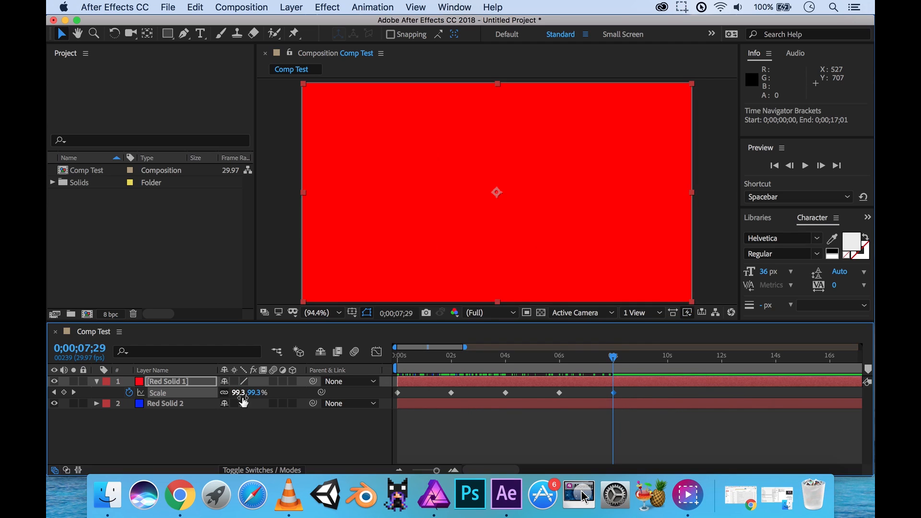
{"action": "mouse_move", "coordinate": [626, 358]}
{"action": "left_mouse_down"}
{"action": "mouse_move", "coordinate": [638, 359]}
{"action": "mouse_move", "coordinate": [619, 360]}
{"action": "left_mouse_up"}
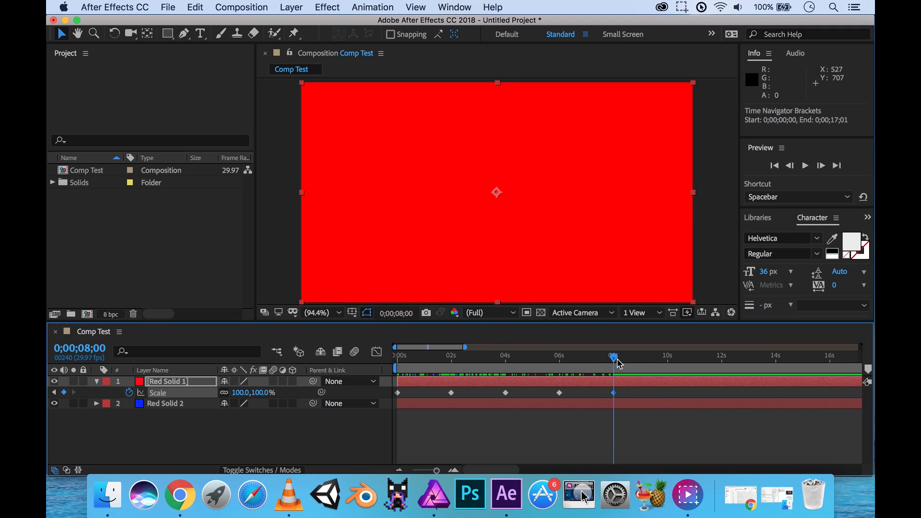
{"action": "mouse_move", "coordinate": [613, 359]}
{"action": "left_mouse_down"}
{"action": "mouse_move", "coordinate": [640, 359]}
{"action": "mouse_move", "coordinate": [616, 361]}
{"action": "left_mouse_up"}
{"action": "key", "text": "Page_Up"}
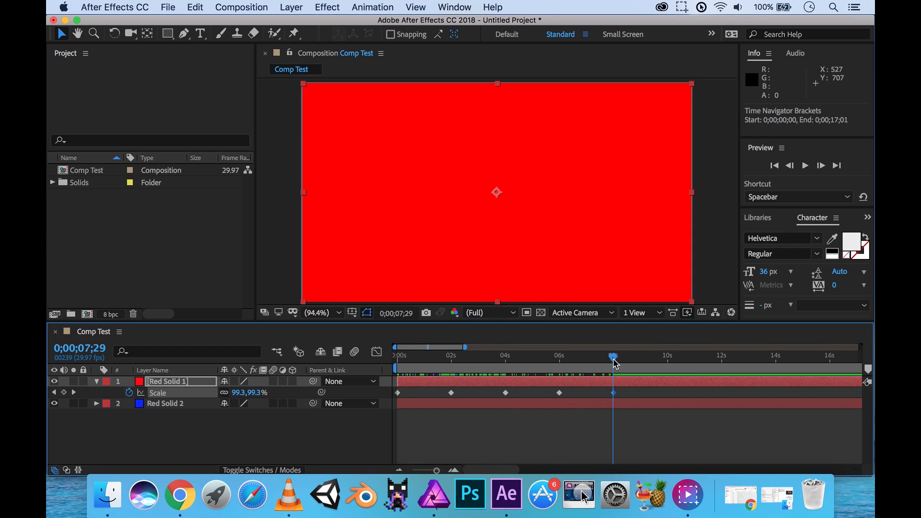
{"action": "key", "text": "Page_Up"}
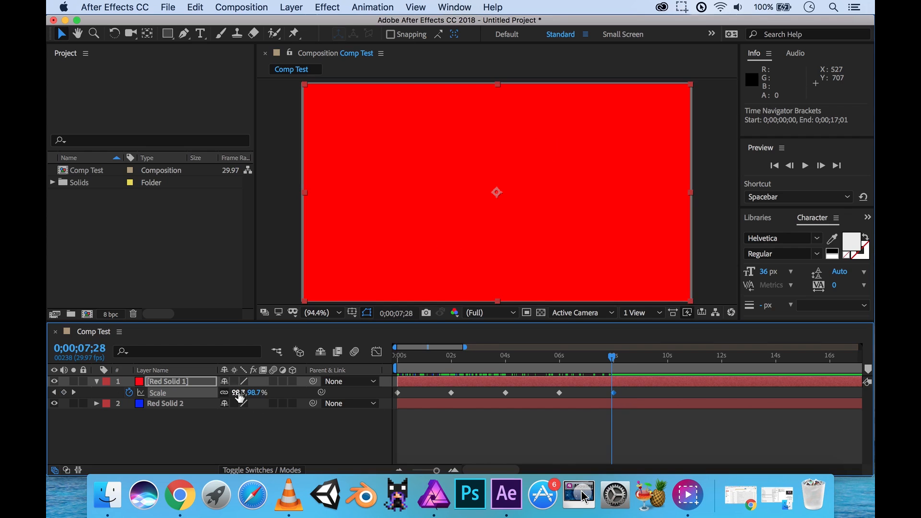
{"action": "left_click_drag", "start_coordinate": [238, 396], "coordinate": [190, 391]}
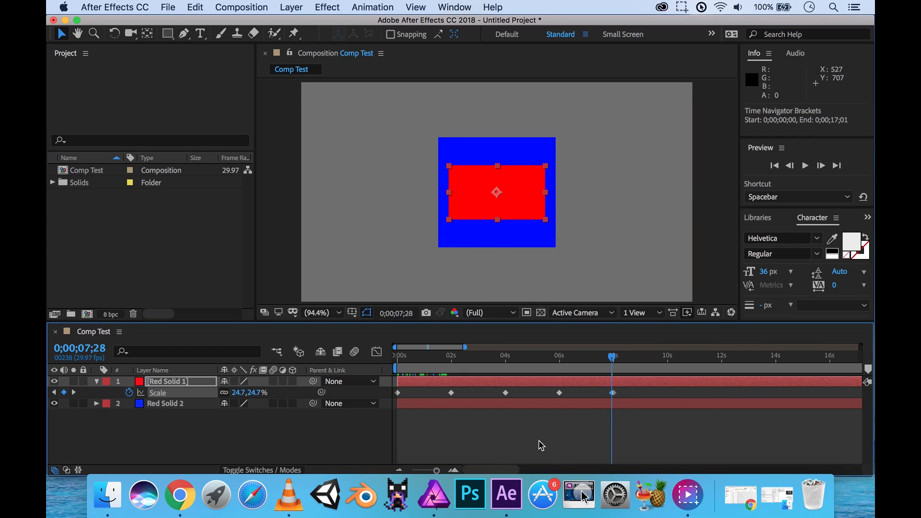
- Zoom the timeline in around 8 seconds and step frame by frame through the last two Scale keyframes
{"action": "left_click_drag", "start_coordinate": [619, 363], "coordinate": [615, 365]}
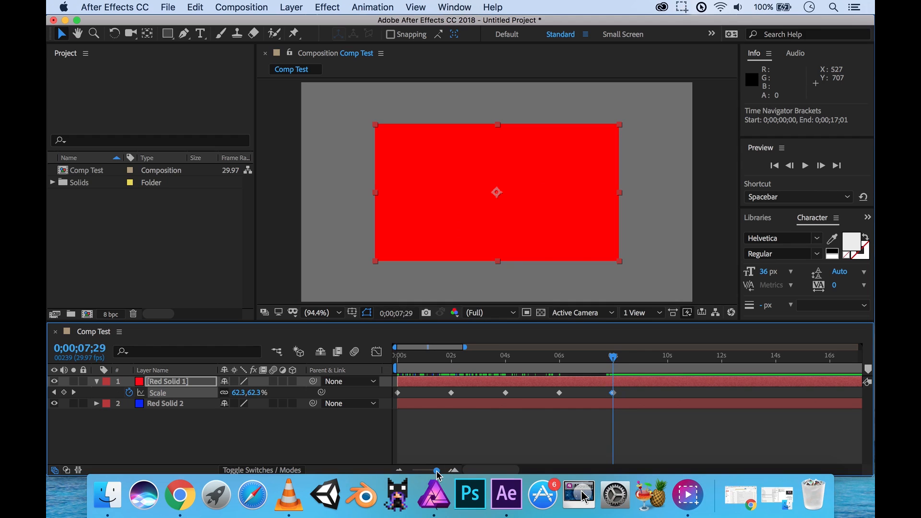
{"action": "left_click_drag", "start_coordinate": [438, 473], "coordinate": [439, 472]}
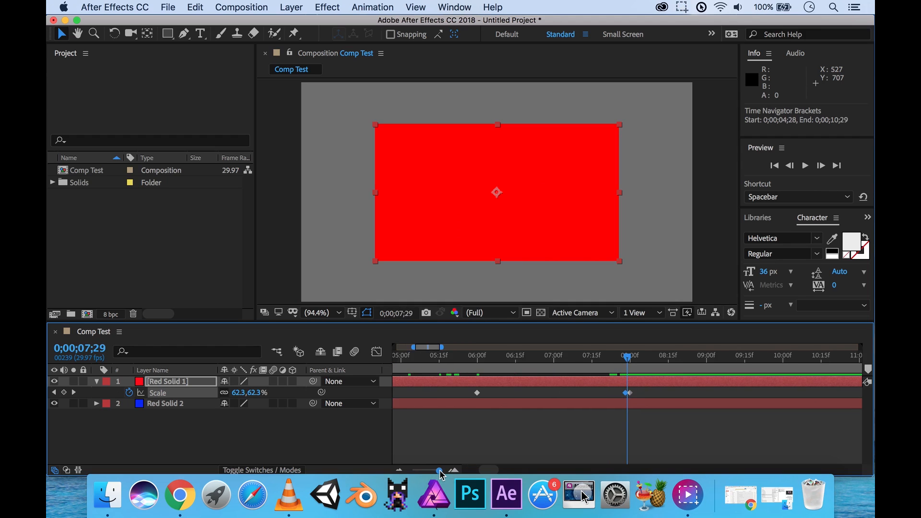
{"action": "left_click_drag", "start_coordinate": [628, 360], "coordinate": [628, 374]}
{"action": "key", "text": "Page_Down"}
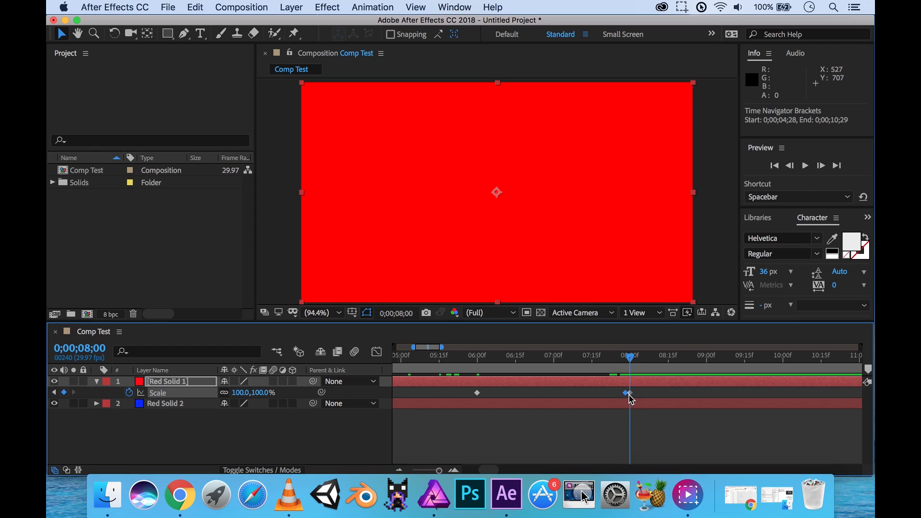
{"action": "key", "text": "Page_Up"}
{"action": "key", "text": "Page_Up"}
{"action": "key", "text": "Page_Up"}
{"action": "key", "text": "Page_Up"}
{"action": "key", "text": "Page_Up"}
{"action": "key", "text": "Page_Up"}
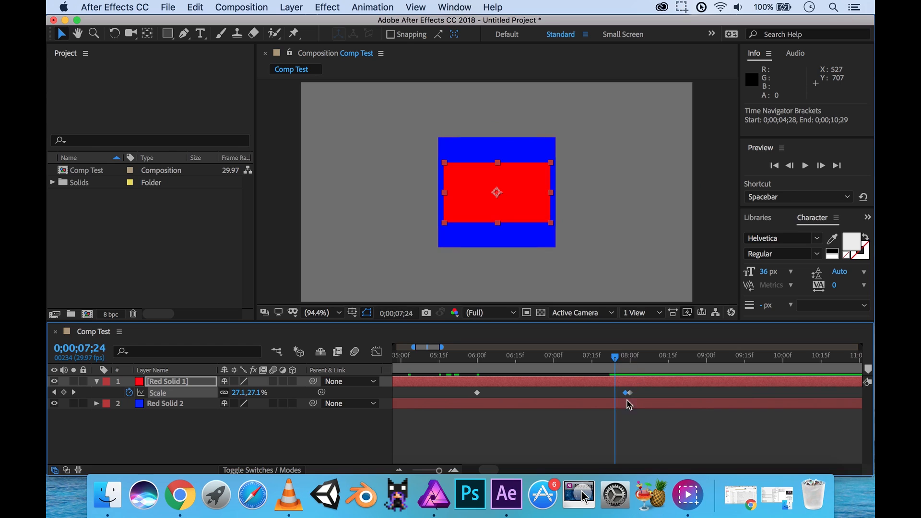
- Remove Red Solid 1's Scale keyframe at 0;00;07;28
{"action": "mouse_move", "coordinate": [633, 399]}
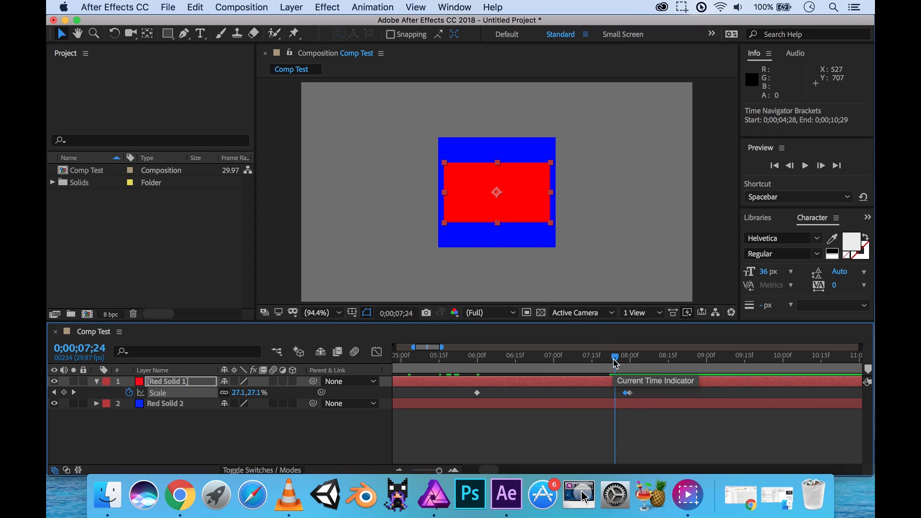
{"action": "left_click_drag", "start_coordinate": [615, 359], "coordinate": [595, 361]}
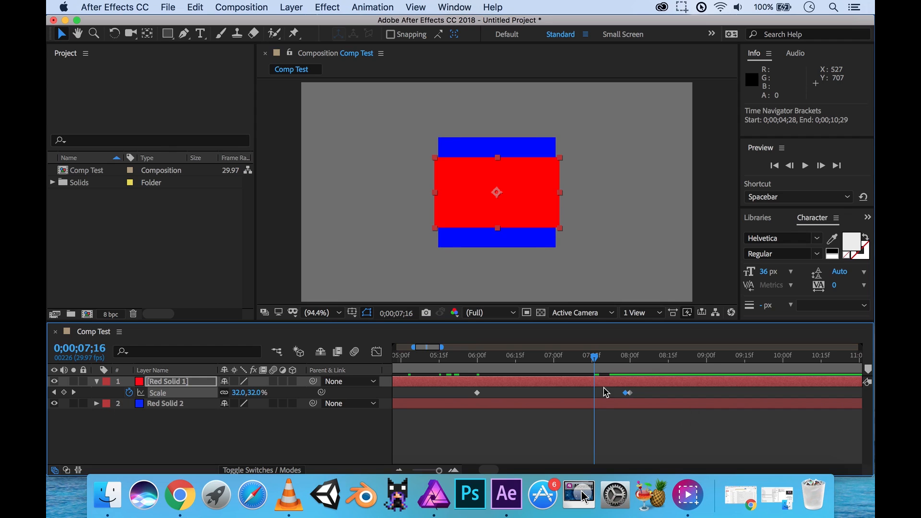
{"action": "left_click_drag", "start_coordinate": [595, 363], "coordinate": [626, 368]}
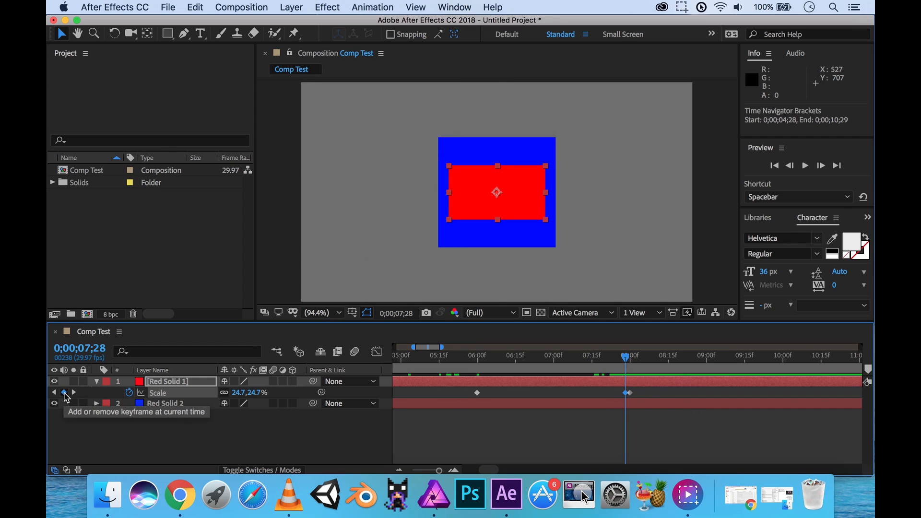
{"action": "left_click", "coordinate": [64, 393]}
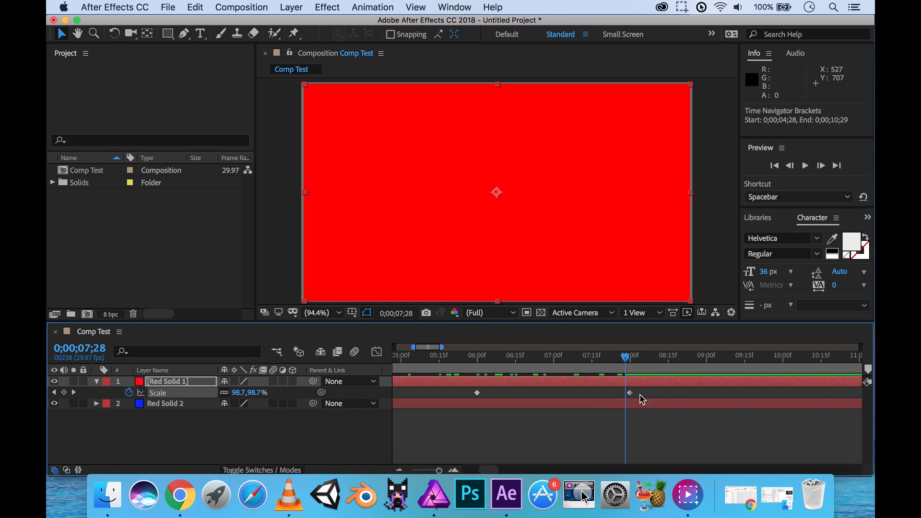
- Move to 8 seconds and set Red Solid 1's Scale keyframe there to 40%
{"action": "left_click_drag", "start_coordinate": [630, 363], "coordinate": [635, 364]}
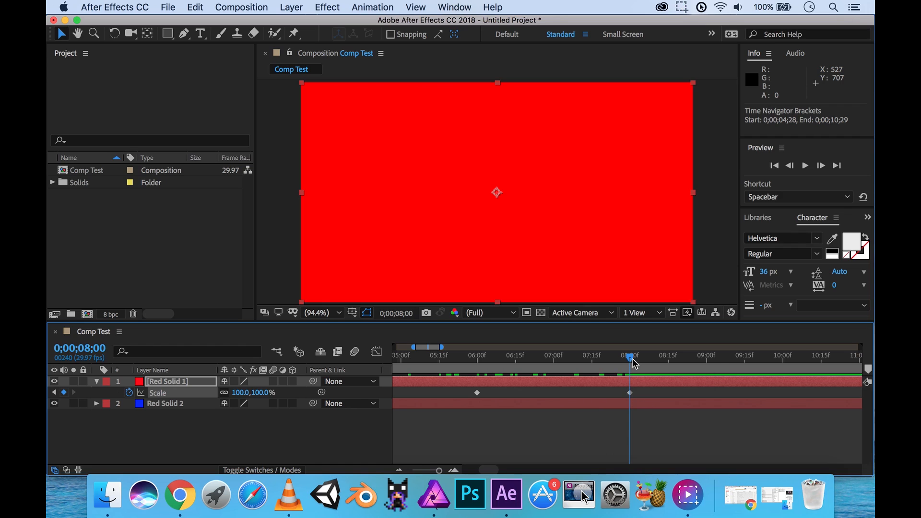
{"action": "left_click", "coordinate": [631, 395]}
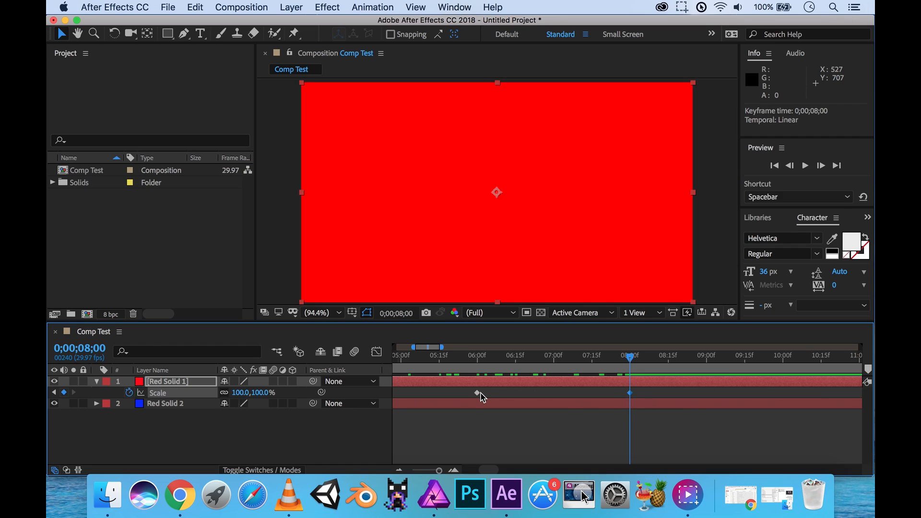
{"action": "left_click_drag", "start_coordinate": [240, 393], "coordinate": [198, 394]}
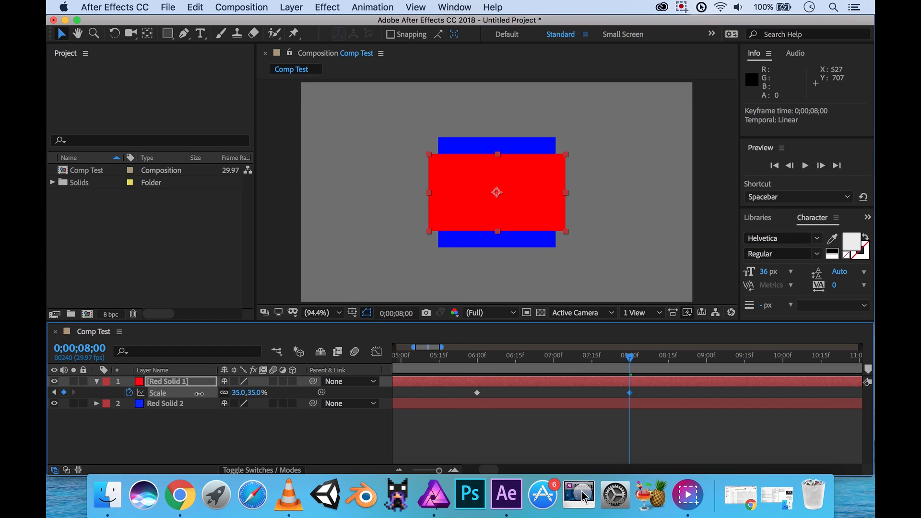
{"action": "left_click", "coordinate": [242, 392]}
{"action": "type", "text": "40"}
{"action": "key", "text": "Return"}
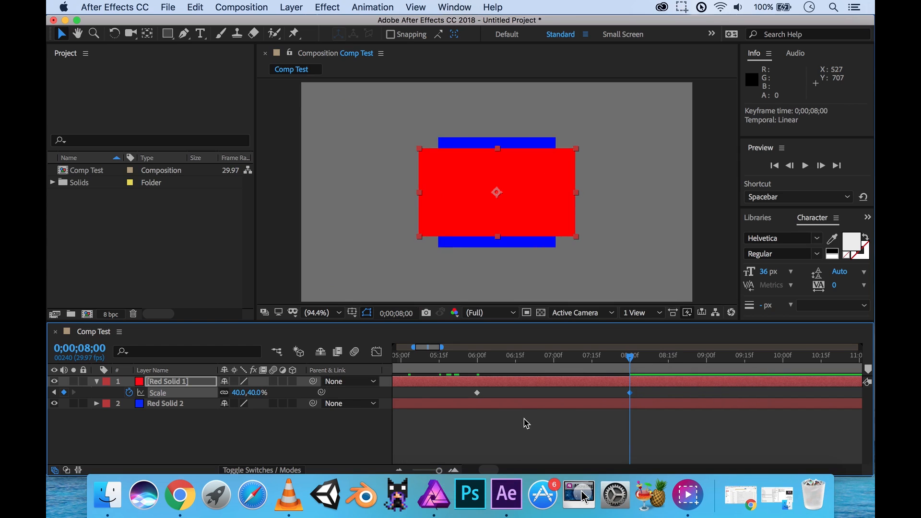
- Set the current time to exactly 0;00;10;00 and add a Scale keyframe of 100% on Red Solid 1
{"action": "scroll", "coordinate": [526, 424], "scroll_direction": "down", "scroll_amount": 5}
{"action": "scroll", "coordinate": [480, 430], "scroll_direction": "up", "scroll_amount": 2}
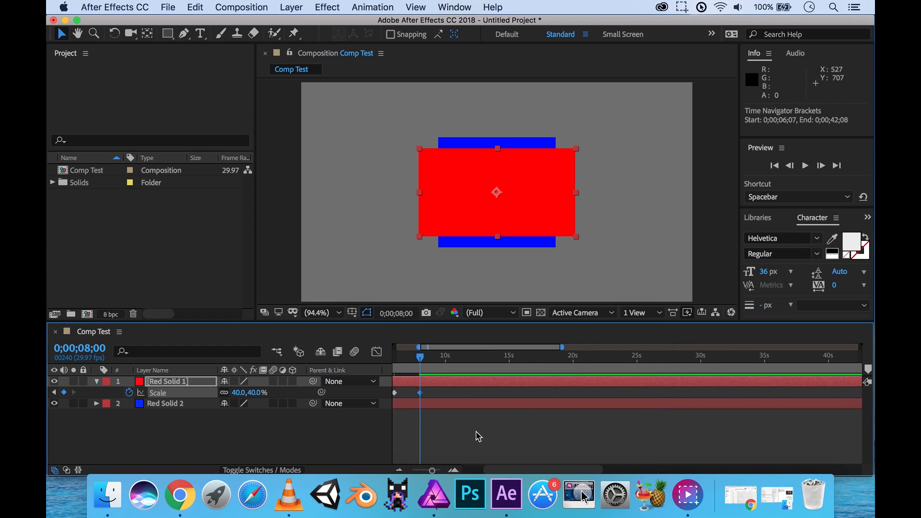
{"action": "left_click_drag", "start_coordinate": [537, 470], "coordinate": [436, 470]}
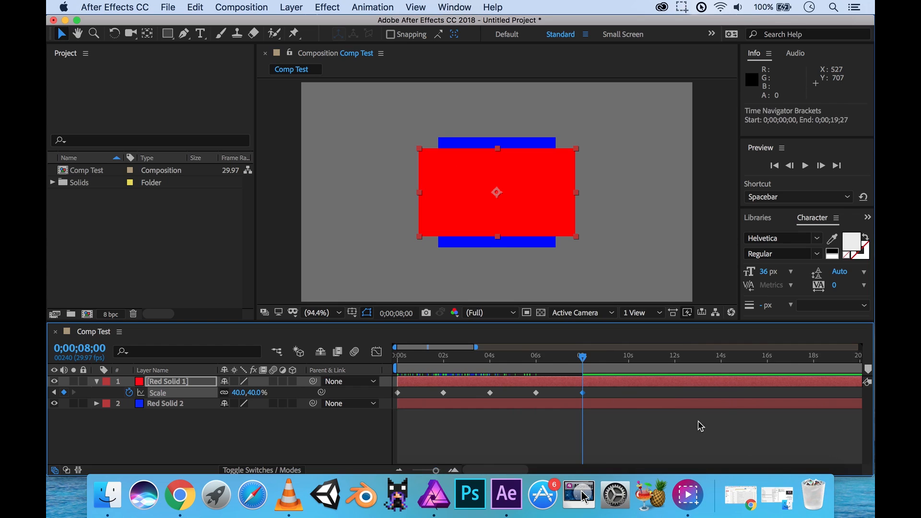
{"action": "left_click_drag", "start_coordinate": [589, 361], "coordinate": [633, 360]}
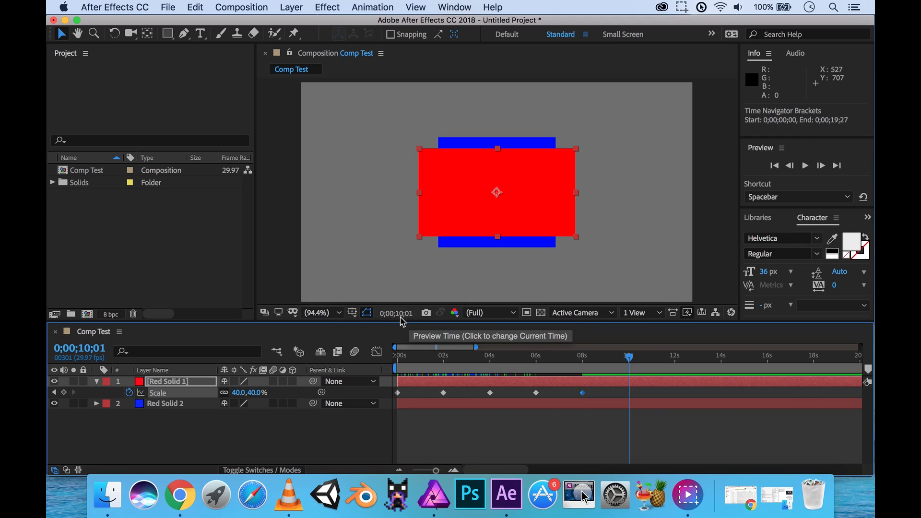
{"action": "left_click", "coordinate": [416, 321]}
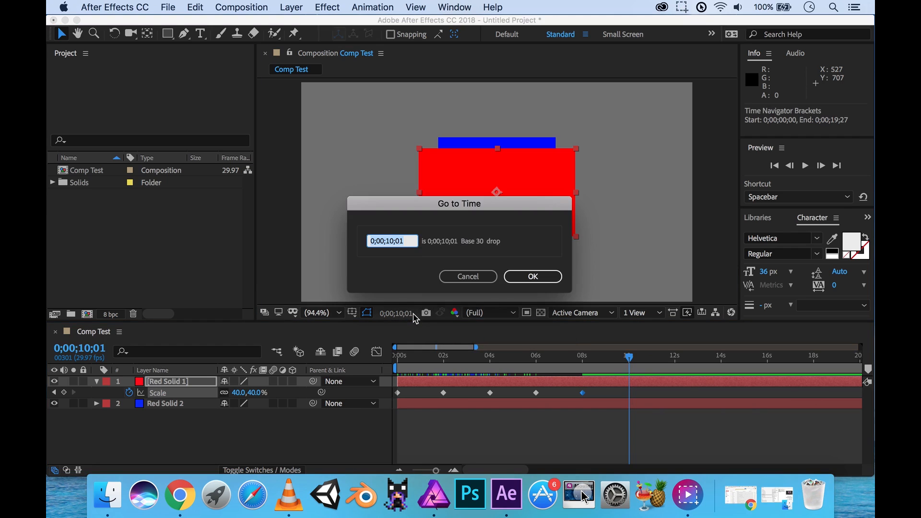
{"action": "left_click", "coordinate": [412, 243]}
{"action": "type", "text": "0"}
{"action": "key", "text": "Return"}
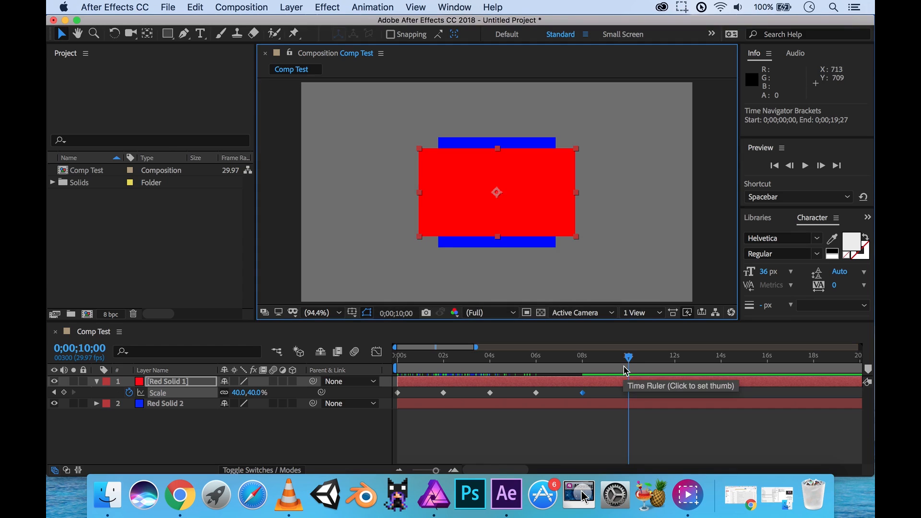
{"action": "left_click_drag", "start_coordinate": [237, 393], "coordinate": [551, 407]}
{"action": "left_click", "coordinate": [251, 392]}
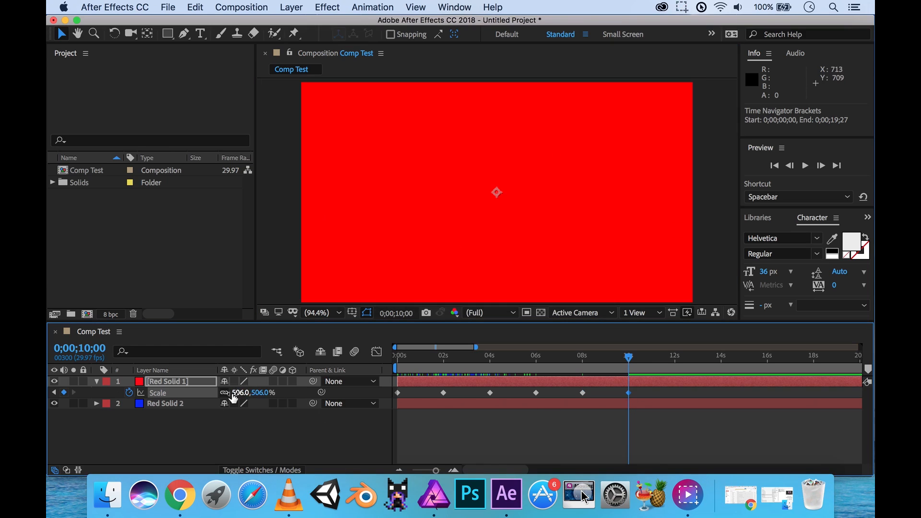
{"action": "type", "text": "100"}
{"action": "key", "text": "Return"}
- Move to 0;00;09;29 and shorten the composition's work area so it ends there
{"action": "left_click_drag", "start_coordinate": [632, 362], "coordinate": [632, 386]}
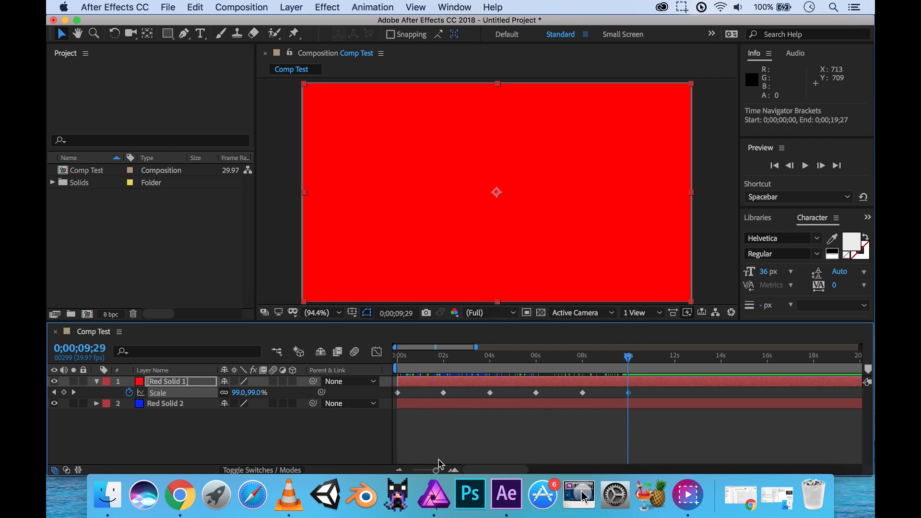
{"action": "left_click_drag", "start_coordinate": [439, 471], "coordinate": [413, 471]}
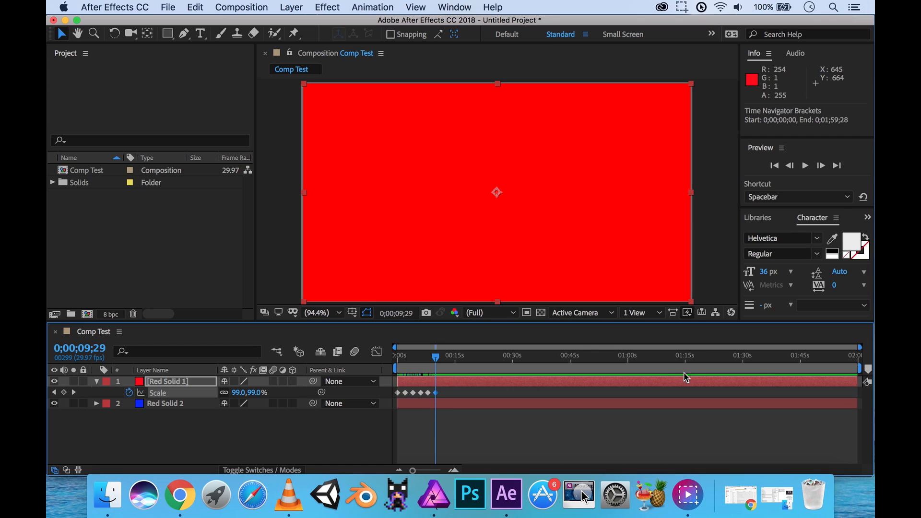
{"action": "left_click_drag", "start_coordinate": [863, 368], "coordinate": [436, 368]}
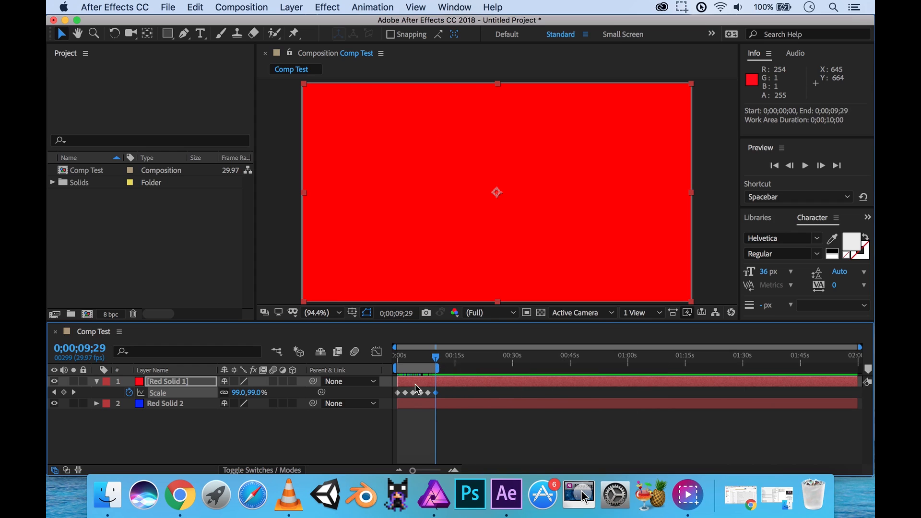
- Move the current time to 12 seconds and extend the end of the work area to 0;00;12;00
{"action": "scroll", "coordinate": [438, 412], "scroll_direction": "up", "scroll_amount": 4}
{"action": "scroll", "coordinate": [492, 469], "scroll_direction": "left", "scroll_amount": 5}
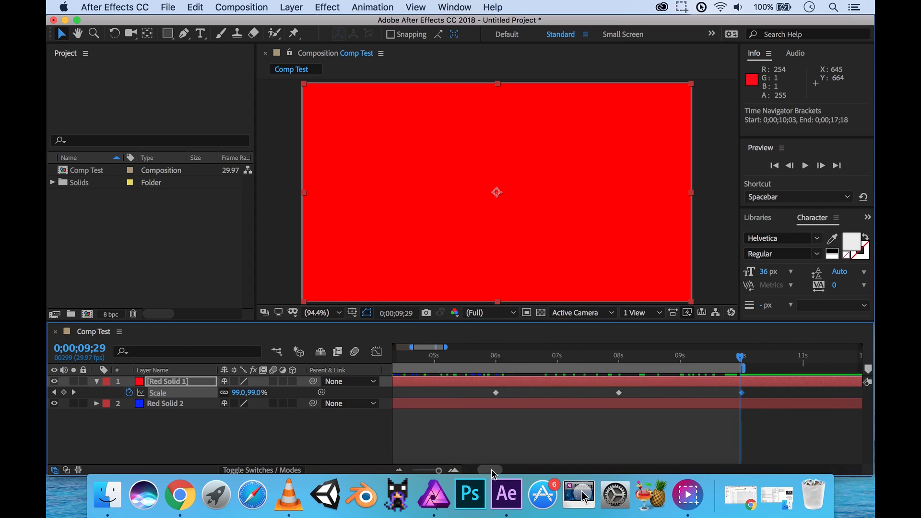
{"action": "left_click_drag", "start_coordinate": [439, 471], "coordinate": [436, 471]}
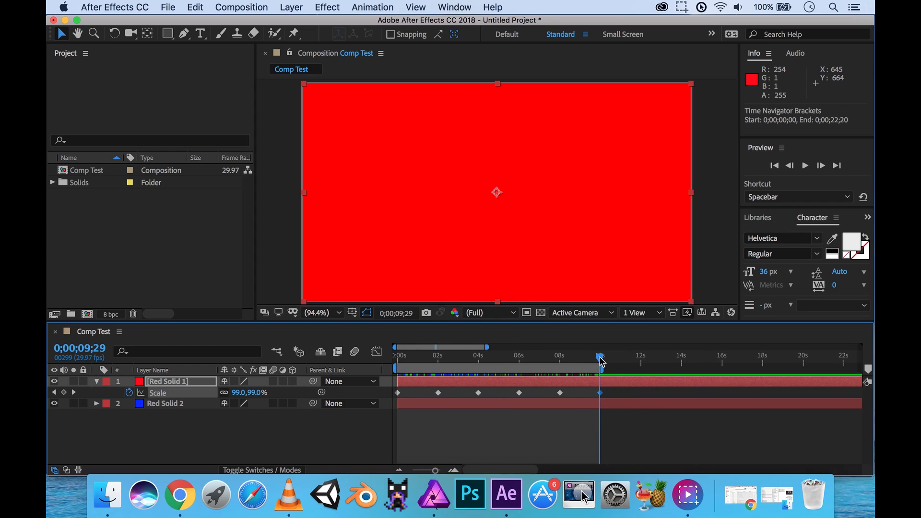
{"action": "left_click_drag", "start_coordinate": [602, 361], "coordinate": [643, 360]}
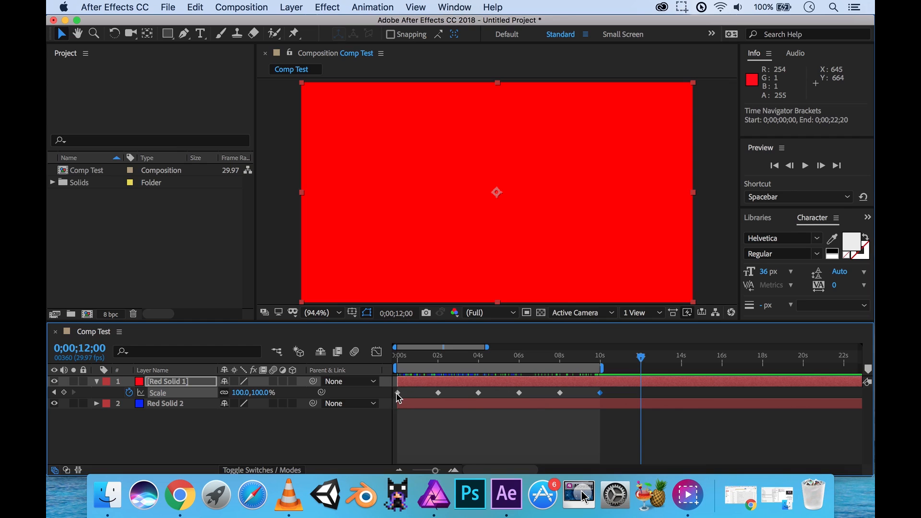
{"action": "mouse_move", "coordinate": [397, 395]}
{"action": "left_click_drag", "start_coordinate": [599, 368], "coordinate": [643, 368]}
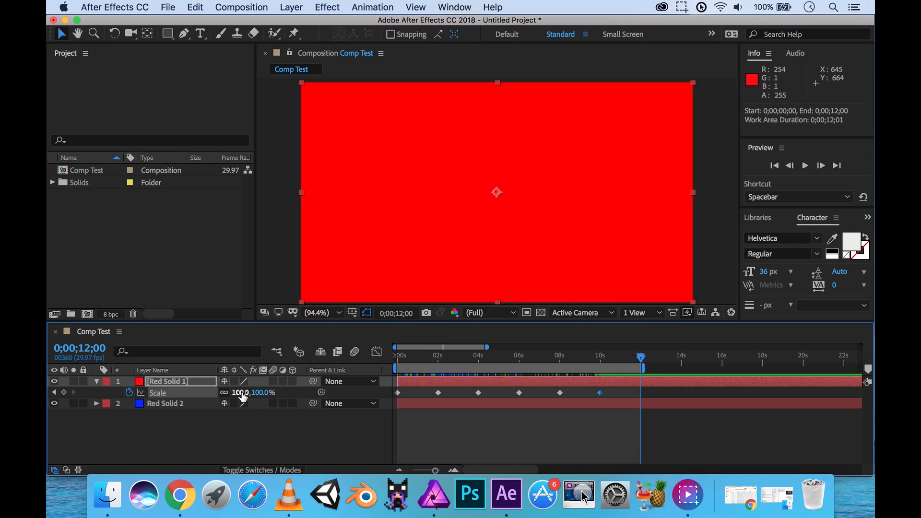
- Add a Scale keyframe of 50% on Red Solid 1 at 12 seconds
{"action": "left_click_drag", "start_coordinate": [243, 396], "coordinate": [214, 394]}
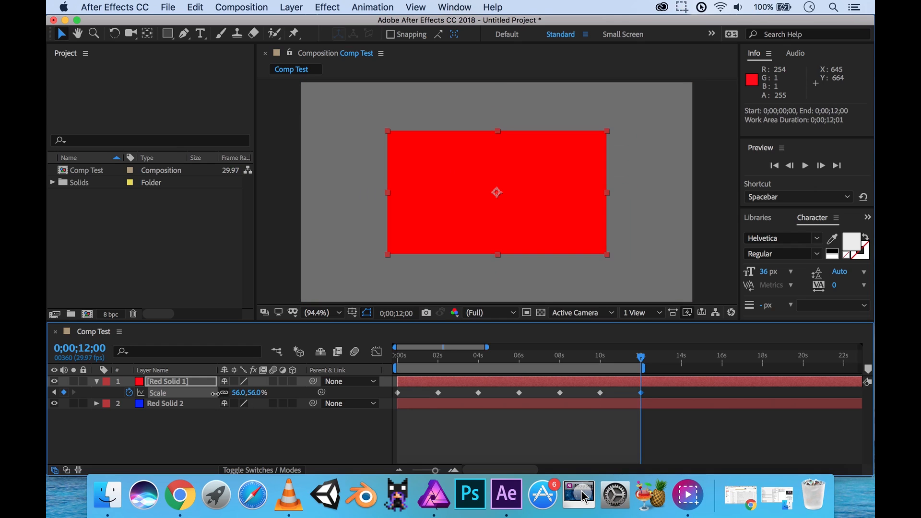
{"action": "left_click", "coordinate": [236, 392]}
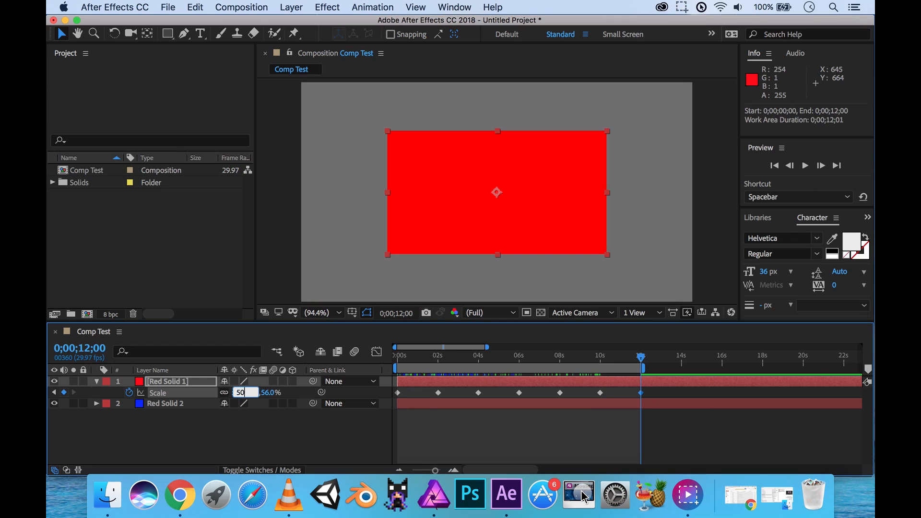
{"action": "key", "text": "Return"}
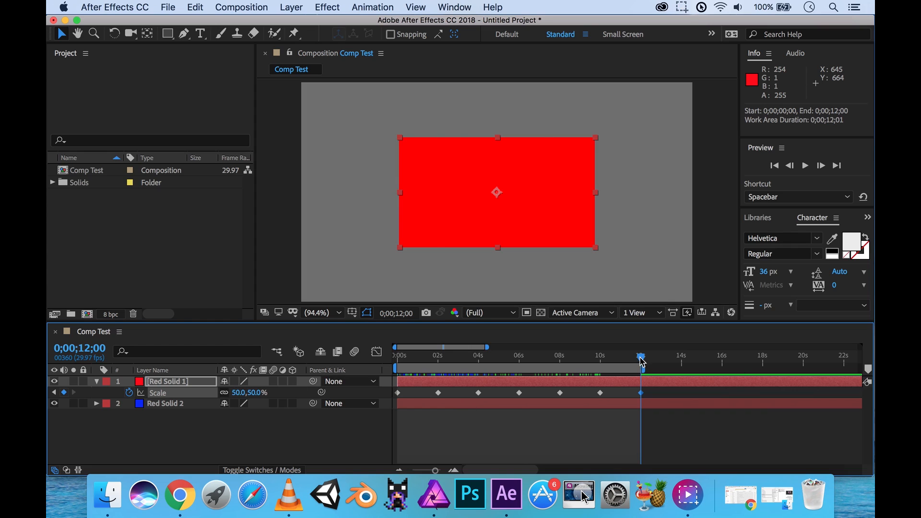
- Scrub back from the last Scale keyframe and play a preview of the work area
{"action": "mouse_move", "coordinate": [643, 361]}
{"action": "left_mouse_down"}
{"action": "mouse_move", "coordinate": [410, 358]}
{"action": "mouse_move", "coordinate": [629, 356]}
{"action": "left_mouse_up"}
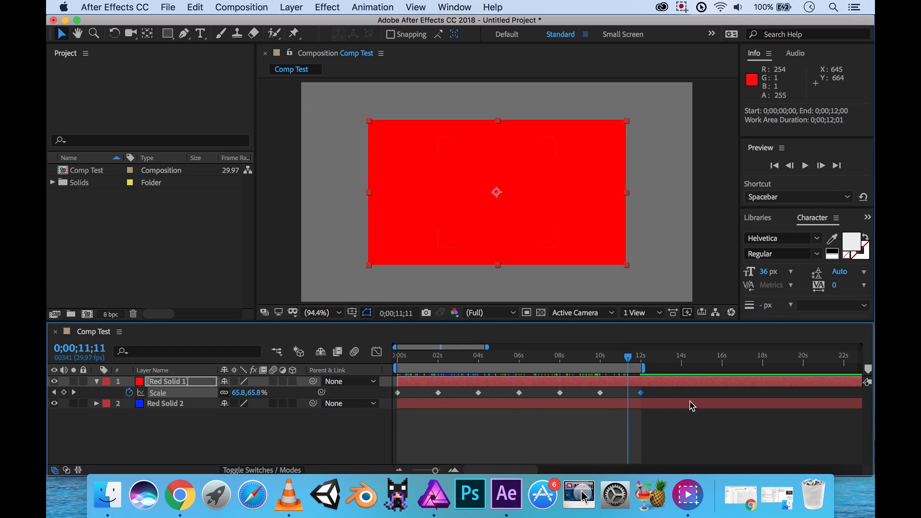
{"action": "left_click", "coordinate": [806, 166]}
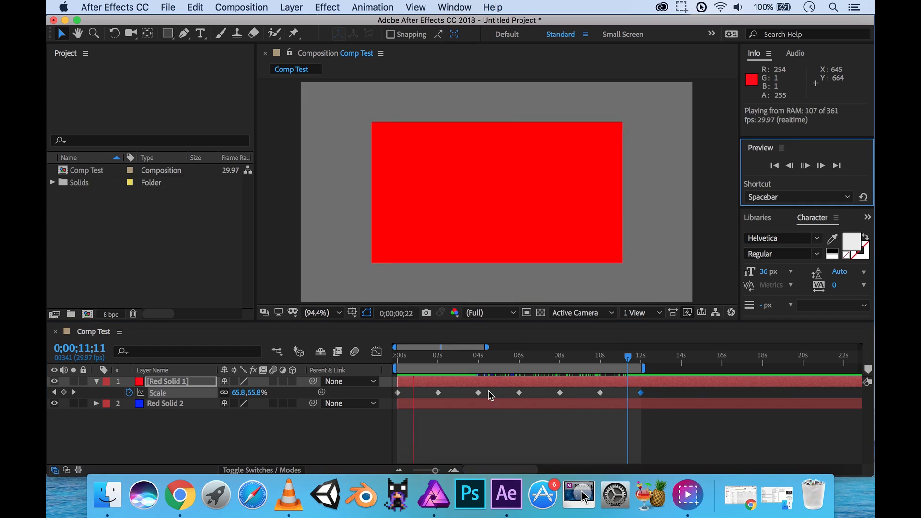
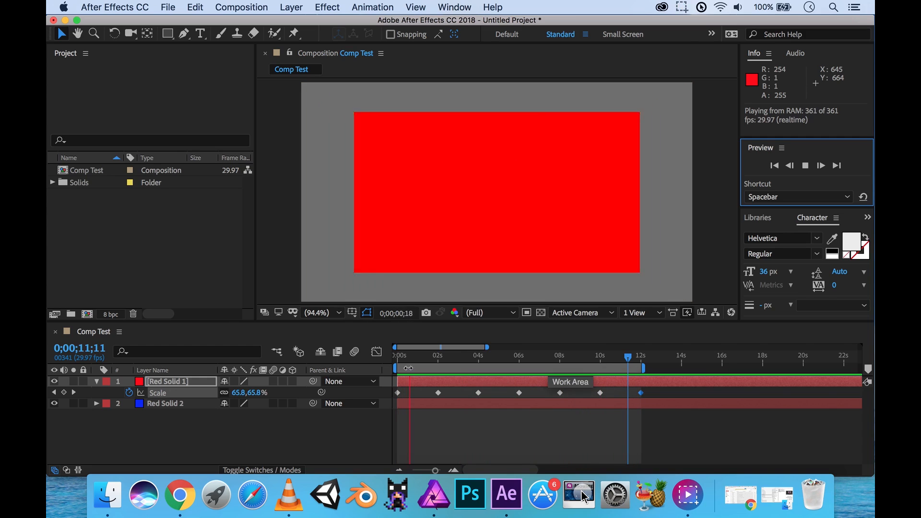
- Stop the preview and select all of Red Solid 1's Scale keyframes from 0 to 12 seconds
{"action": "left_click", "coordinate": [399, 394]}
{"action": "left_click", "coordinate": [438, 393], "text": "shift"}
{"action": "left_click", "coordinate": [479, 393], "text": "shift"}
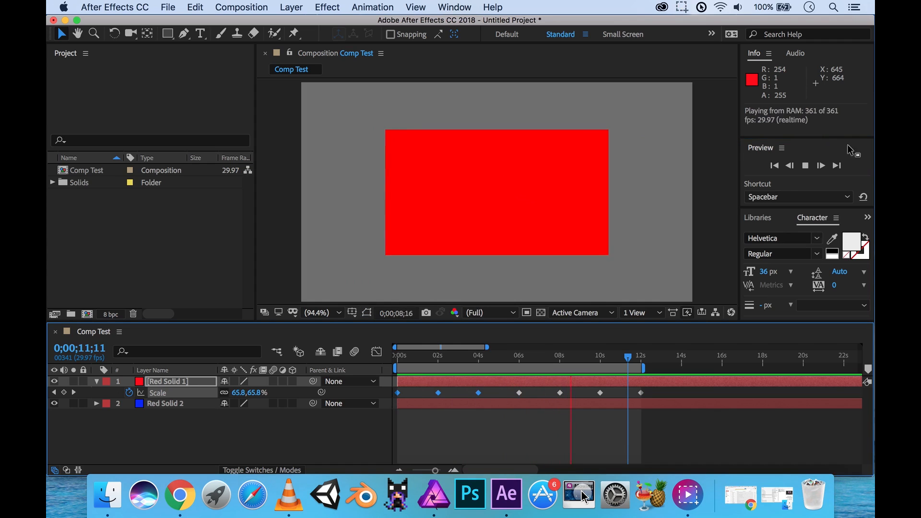
{"action": "left_click", "coordinate": [807, 165]}
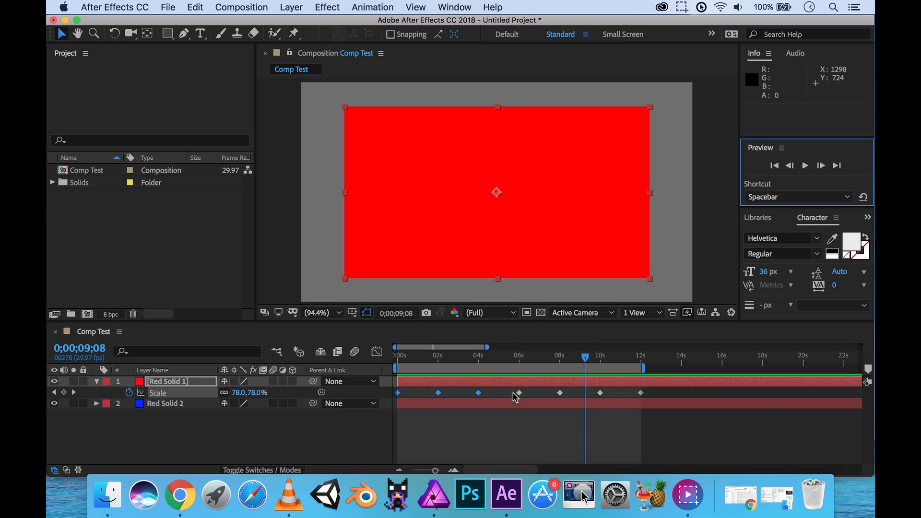
{"action": "left_click_drag", "start_coordinate": [508, 391], "coordinate": [671, 400]}
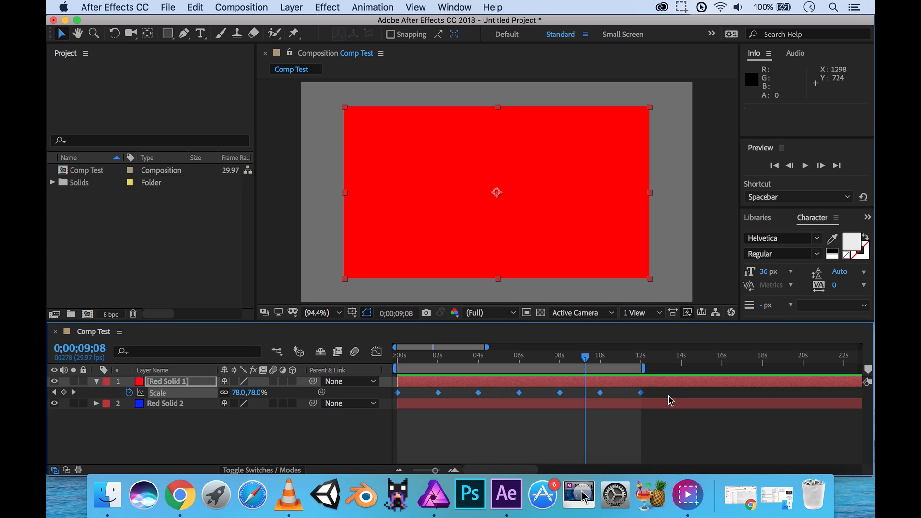
{"action": "left_click", "coordinate": [642, 394]}
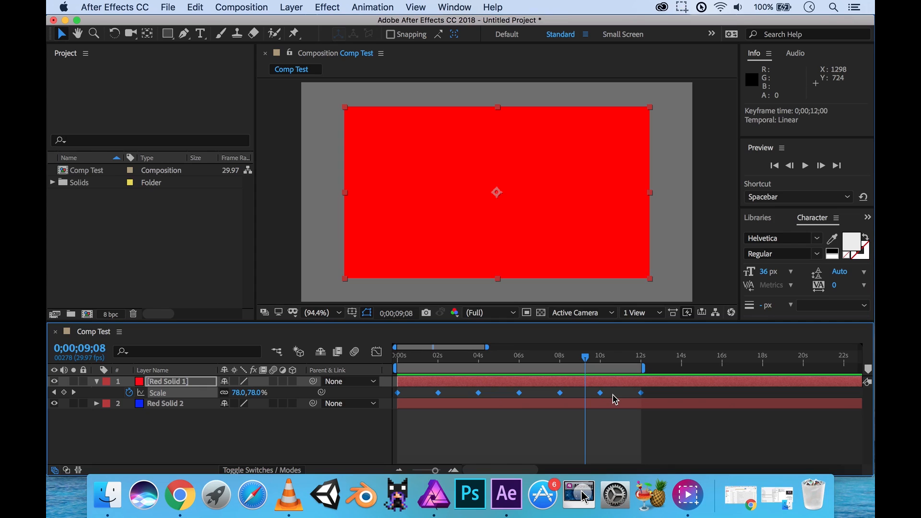
{"action": "right_click", "coordinate": [185, 387]}
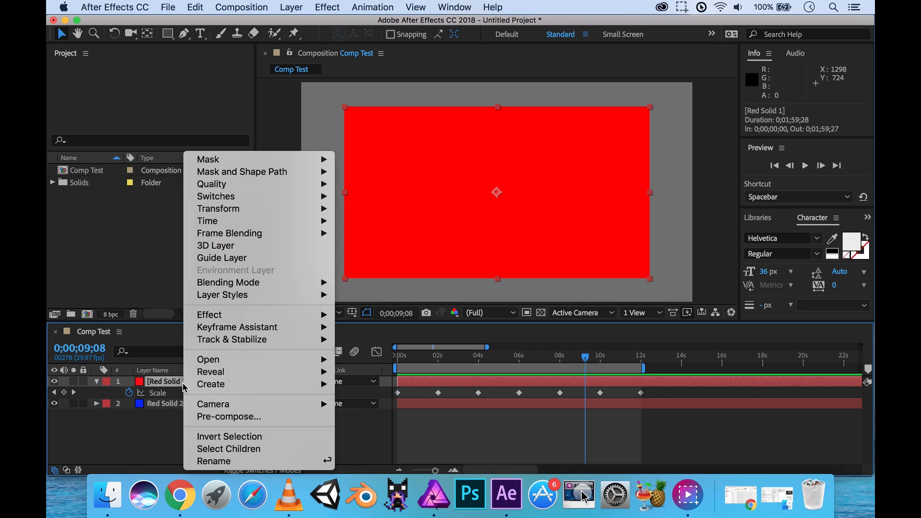
{"action": "mouse_move", "coordinate": [245, 220]}
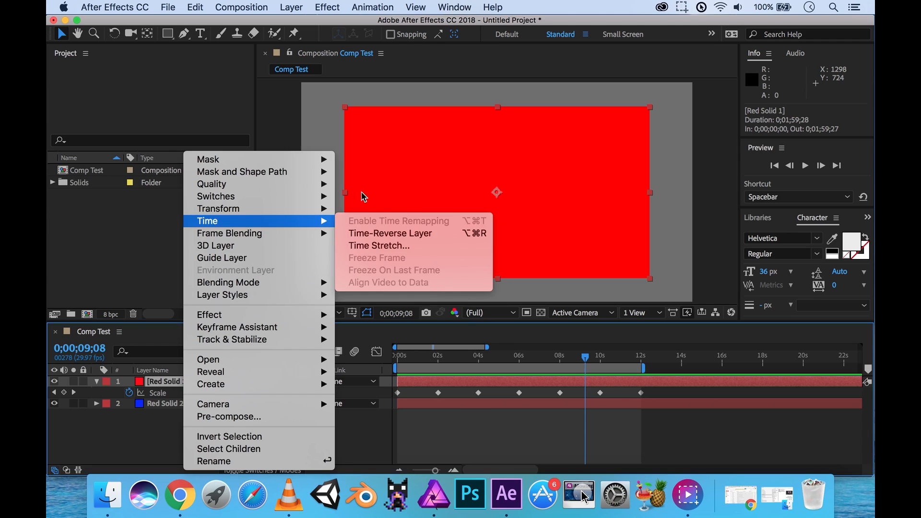
{"action": "left_click", "coordinate": [495, 458]}
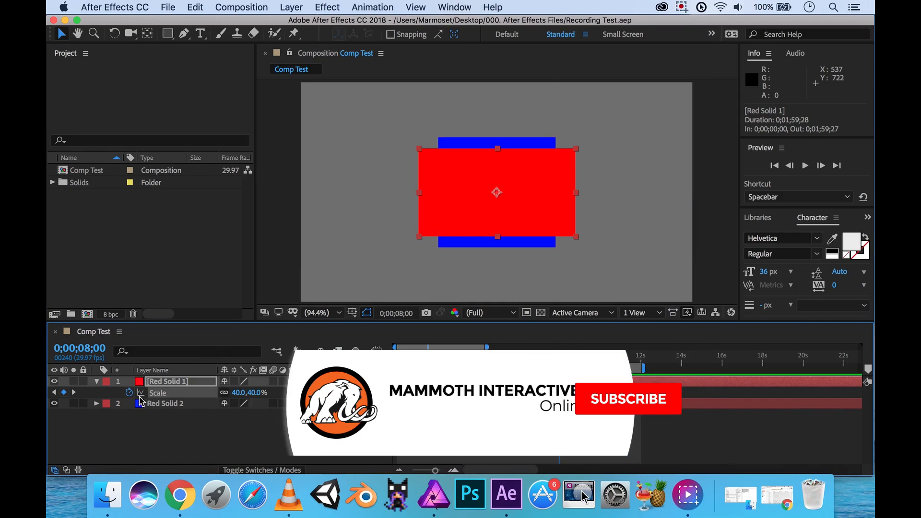
- Collapse Red Solid 1's Scale property in the timeline
{"action": "left_click", "coordinate": [97, 382]}
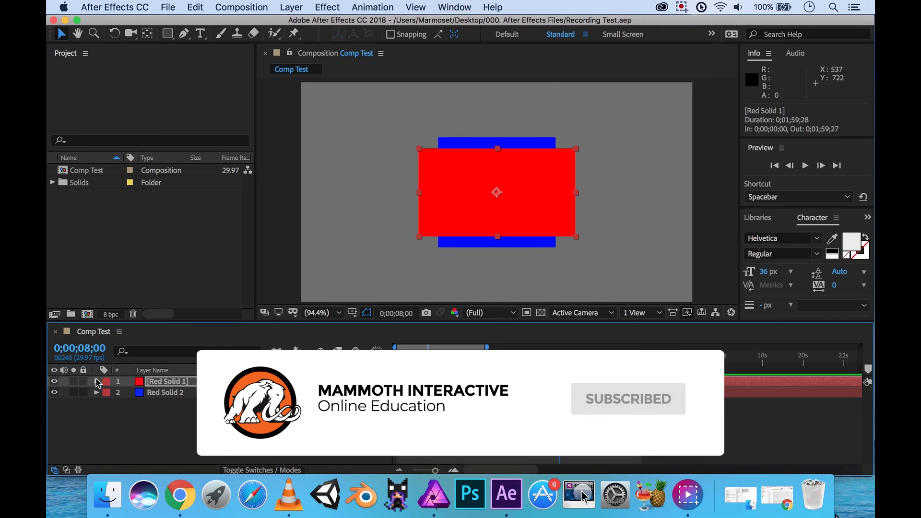
- Show only the keyframed properties of Red Solid 1 and return the current time to 0 seconds
{"action": "left_click", "coordinate": [97, 382]}
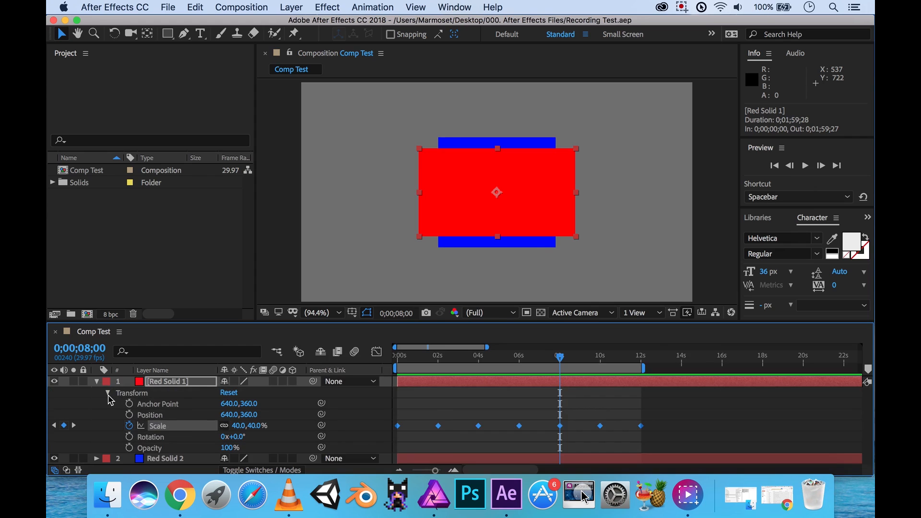
{"action": "key", "text": "u"}
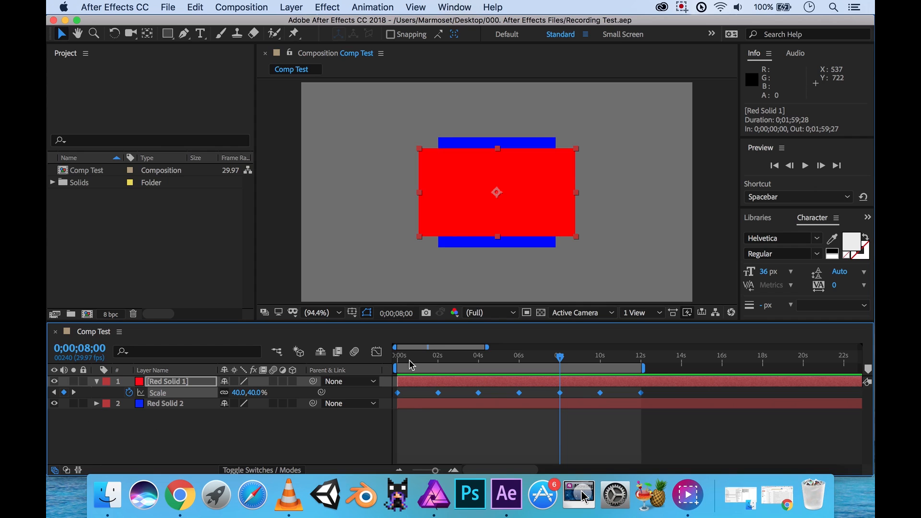
{"action": "left_click", "coordinate": [572, 357]}
{"action": "left_click_drag", "start_coordinate": [573, 359], "coordinate": [394, 363]}
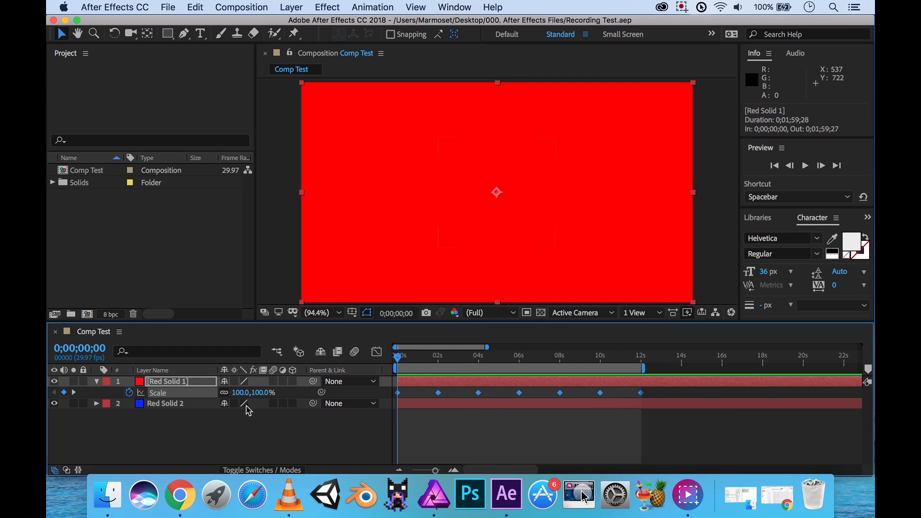
- Step through Red Solid 1's Scale keyframes one by one from 0 to 8 seconds
{"action": "left_click", "coordinate": [74, 393]}
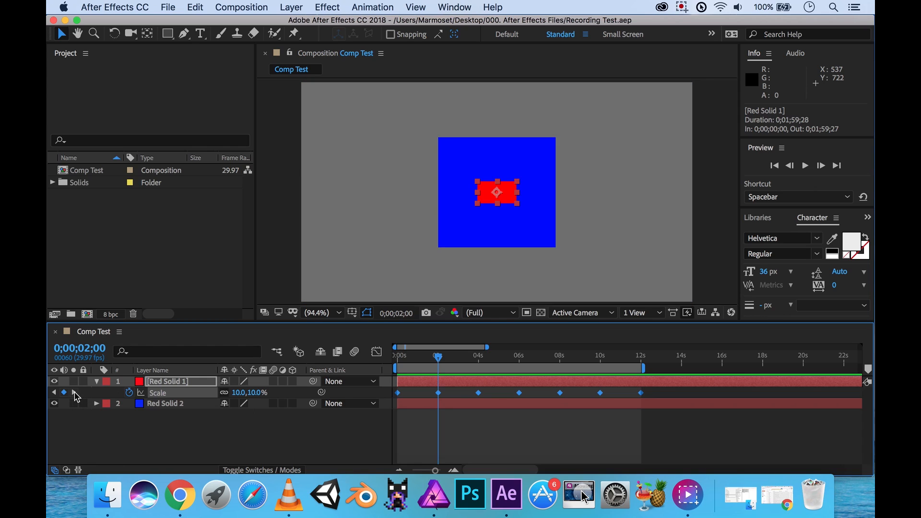
{"action": "left_click", "coordinate": [75, 393]}
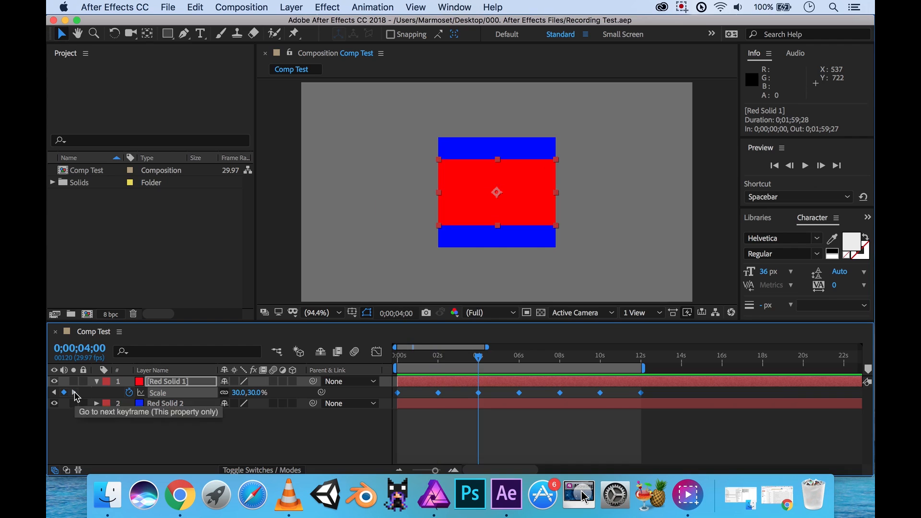
{"action": "left_click", "coordinate": [75, 393]}
{"action": "left_click", "coordinate": [75, 394]}
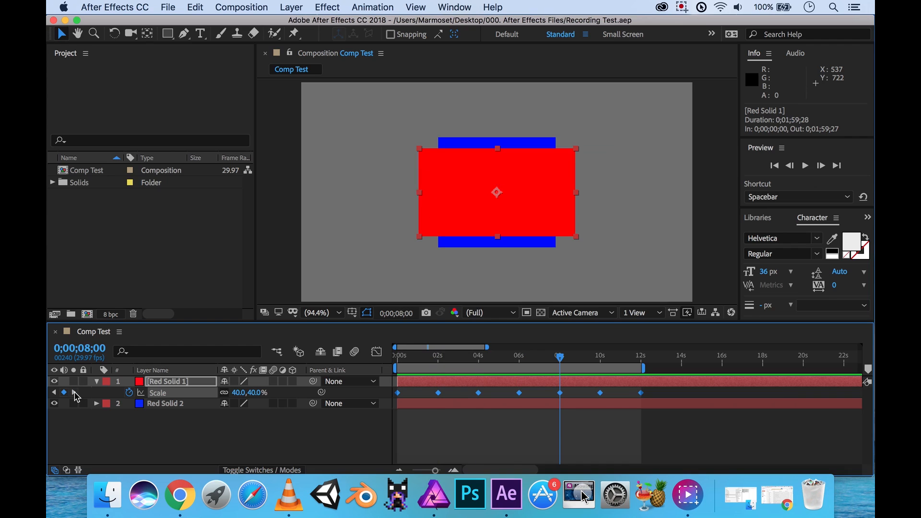
{"action": "mouse_move", "coordinate": [560, 358]}
{"action": "left_mouse_down"}
{"action": "mouse_move", "coordinate": [526, 367]}
{"action": "mouse_move", "coordinate": [562, 368]}
{"action": "left_mouse_up"}
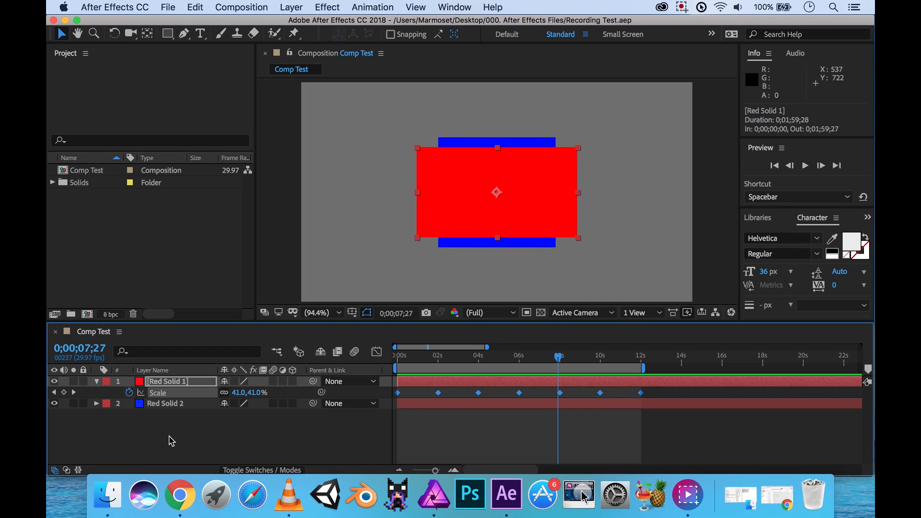
- Disable Scale animation on Red Solid 1, removing all its keyframes, and undo the removal
{"action": "left_click", "coordinate": [128, 393]}
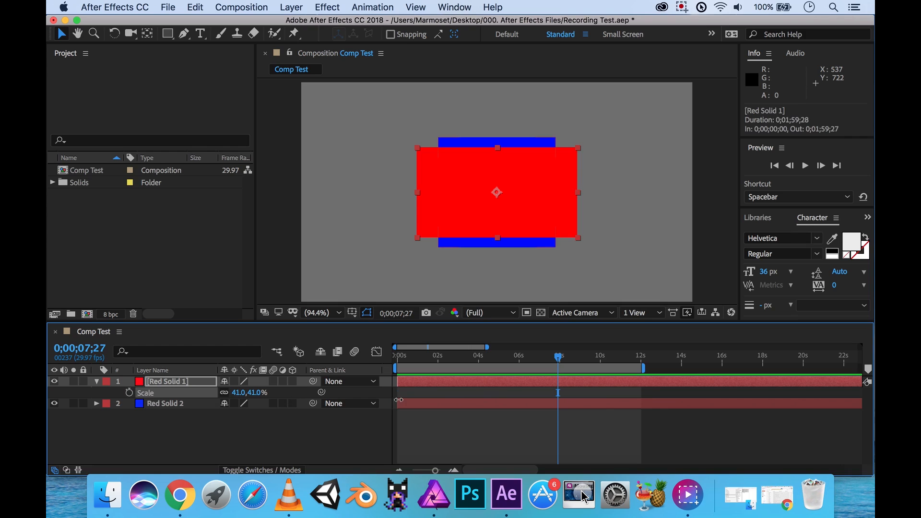
{"action": "key", "text": "super+z"}
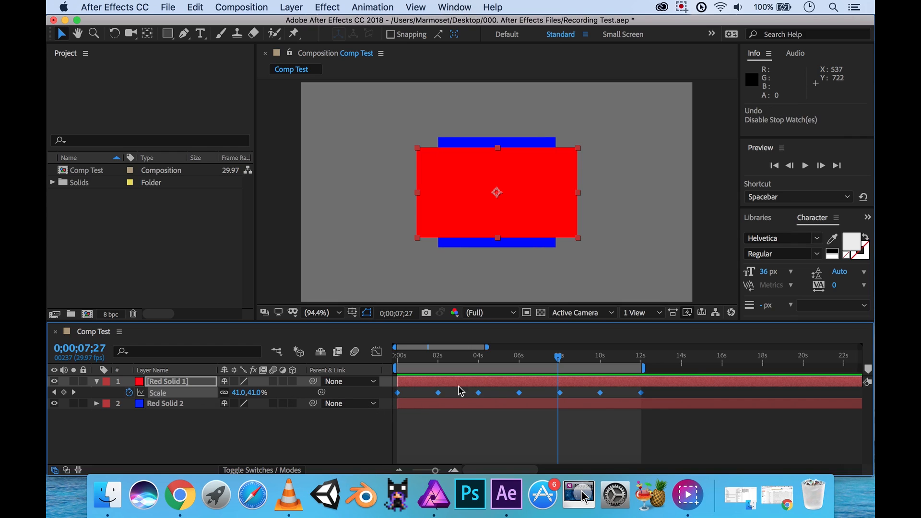
- Reveal Opacity alongside Scale on Red Solid 1 and add an Opacity keyframe at 0 seconds
{"action": "left_click", "coordinate": [208, 387]}
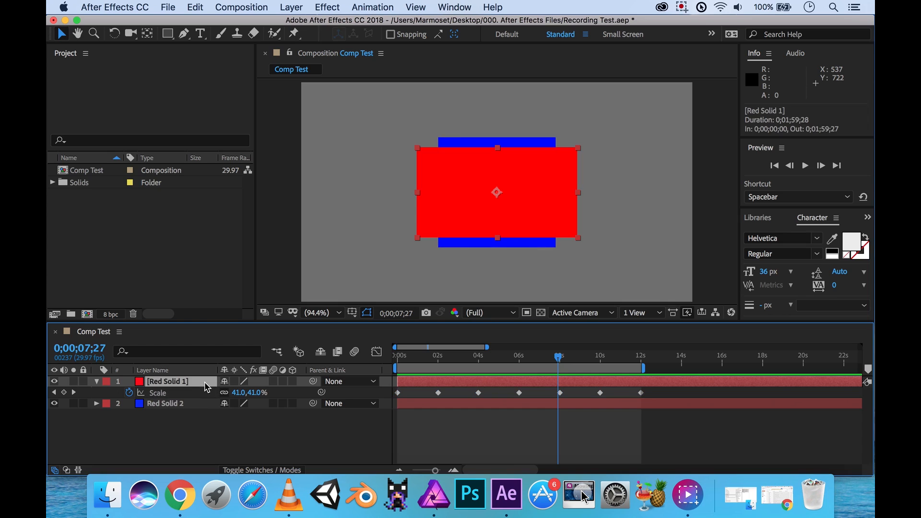
{"action": "key", "text": "shift+t"}
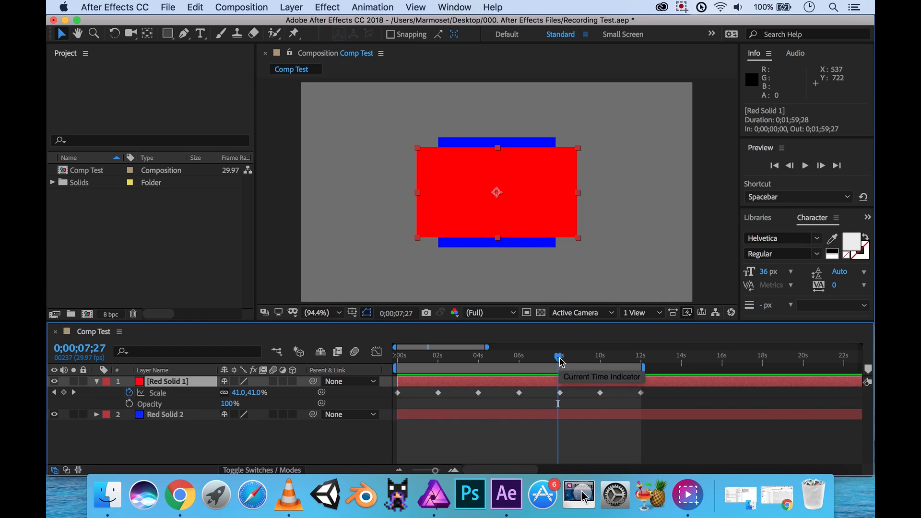
{"action": "left_click_drag", "start_coordinate": [561, 363], "coordinate": [399, 361]}
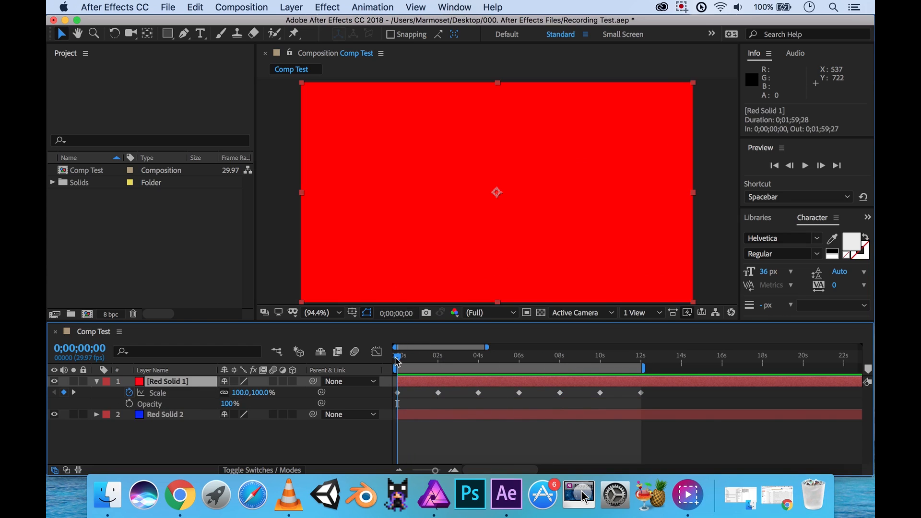
{"action": "left_click", "coordinate": [129, 405]}
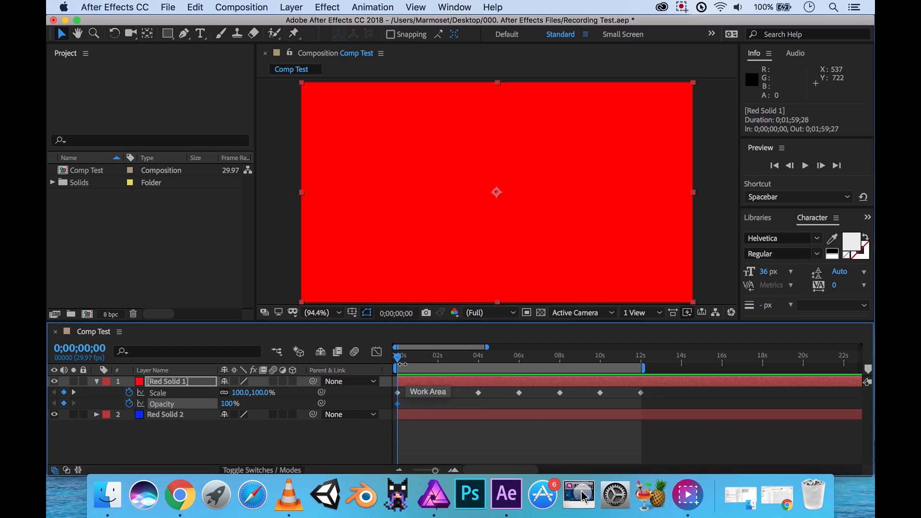
- Add an Opacity keyframe of 10% on Red Solid 1 at 2 seconds
{"action": "left_click_drag", "start_coordinate": [398, 358], "coordinate": [441, 364]}
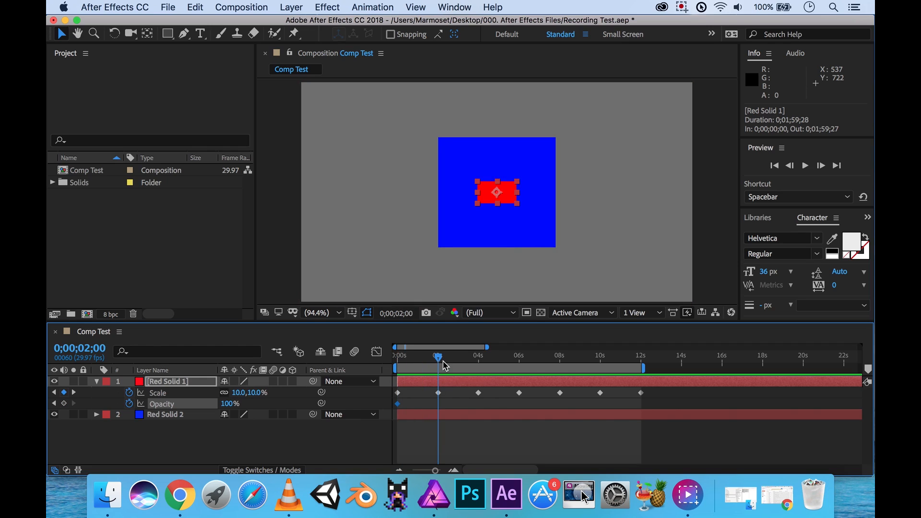
{"action": "left_click", "coordinate": [229, 404]}
{"action": "type", "text": "10"}
{"action": "key", "text": "Return"}
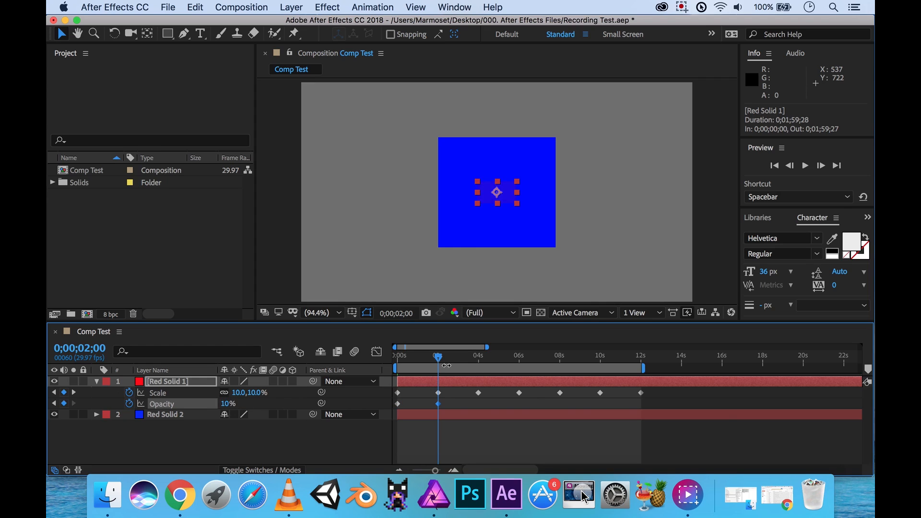
- Add an Opacity keyframe of 50% on Red Solid 1 at 4 seconds
{"action": "mouse_move", "coordinate": [441, 363]}
{"action": "left_mouse_down"}
{"action": "mouse_move", "coordinate": [404, 365]}
{"action": "mouse_move", "coordinate": [442, 367]}
{"action": "left_mouse_up"}
{"action": "key", "text": "Page_Up"}
{"action": "key", "text": "Page_Up"}
{"action": "key", "text": "Page_Up"}
{"action": "left_click_drag", "start_coordinate": [438, 364], "coordinate": [483, 369]}
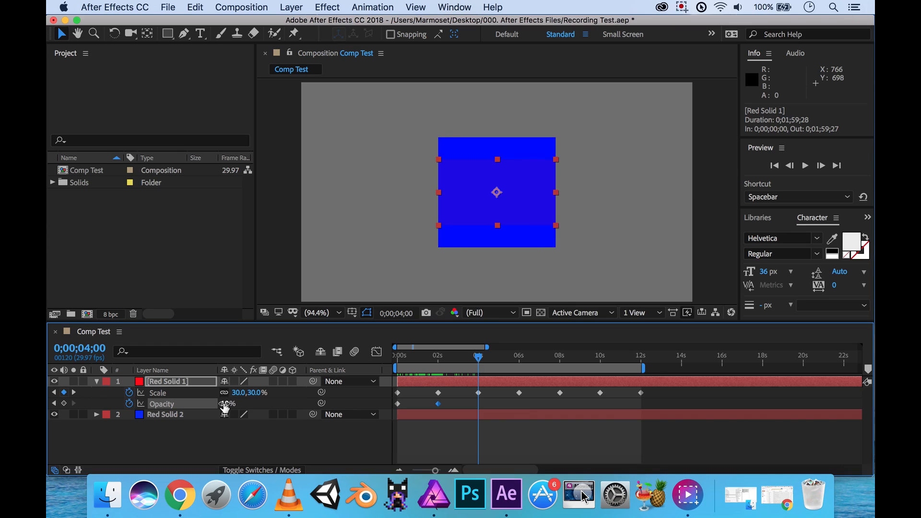
{"action": "left_click", "coordinate": [226, 404]}
{"action": "type", "text": "50"}
{"action": "key", "text": "Return"}
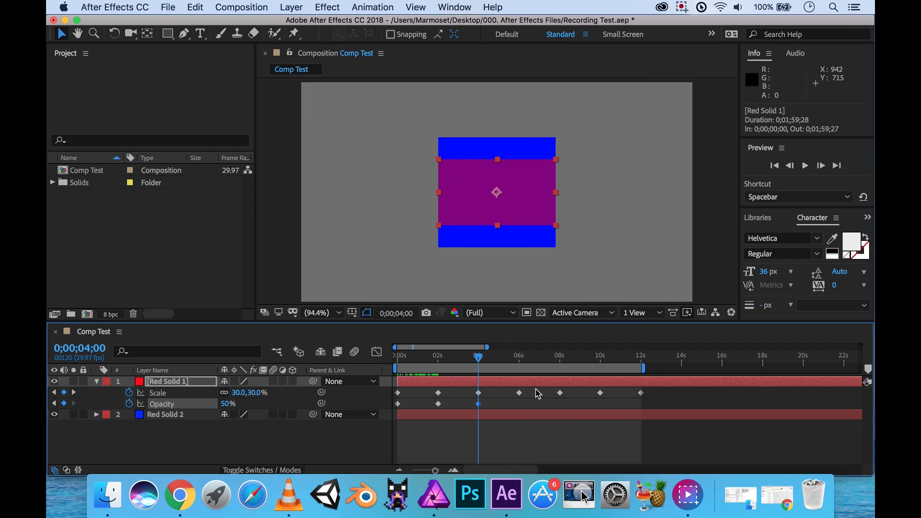
- Add Opacity keyframes on Red Solid 1 of 100% at 6 seconds and 50% at 8 seconds
{"action": "left_click_drag", "start_coordinate": [486, 364], "coordinate": [522, 364]}
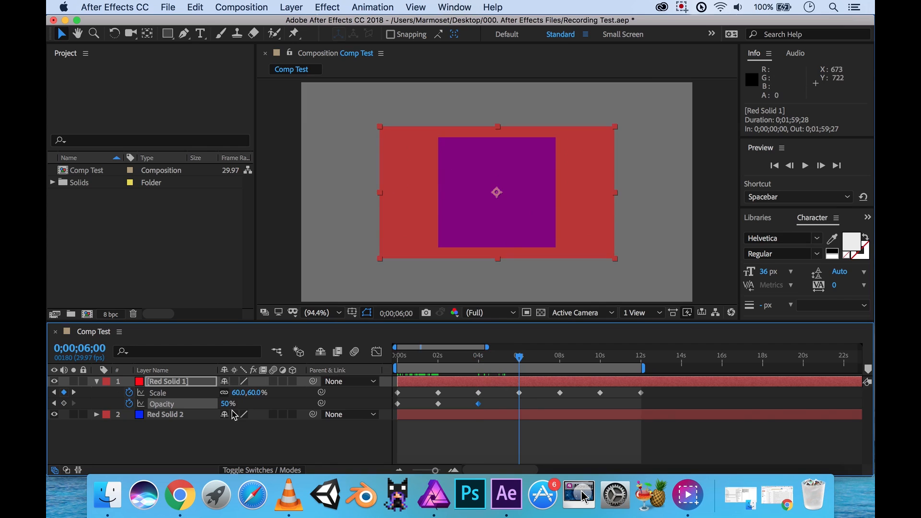
{"action": "left_click_drag", "start_coordinate": [228, 405], "coordinate": [307, 409]}
{"action": "left_click_drag", "start_coordinate": [521, 359], "coordinate": [562, 362]}
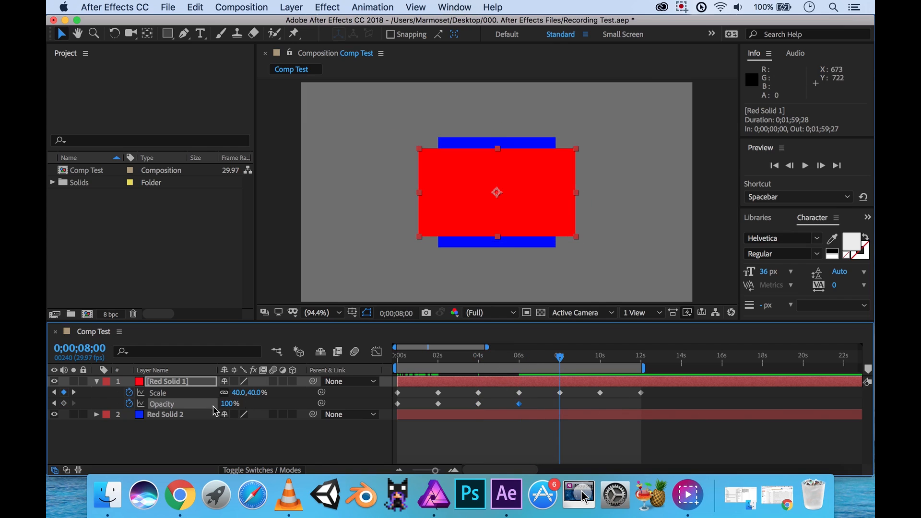
{"action": "left_click", "coordinate": [224, 405]}
{"action": "key", "text": "Return"}
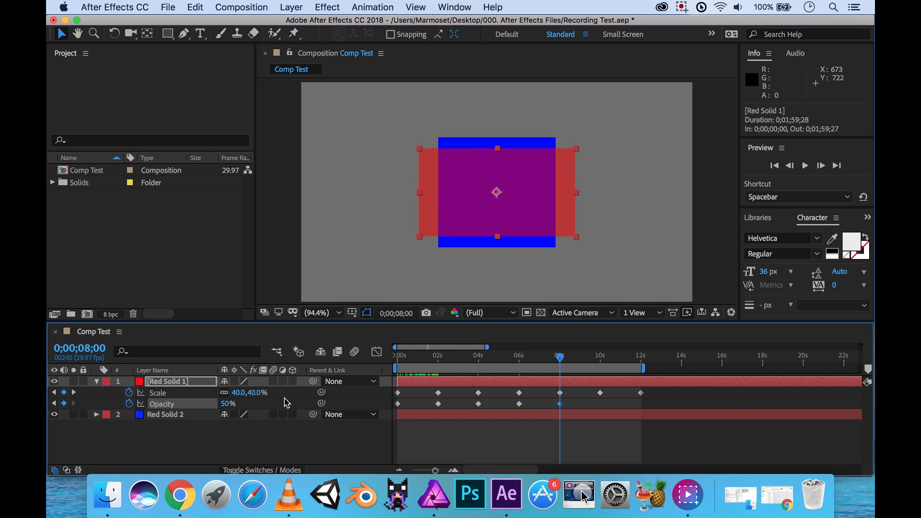
- Add an Opacity keyframe on Red Solid 1 at 10 seconds and set it to 80%
{"action": "left_click_drag", "start_coordinate": [564, 362], "coordinate": [600, 367]}
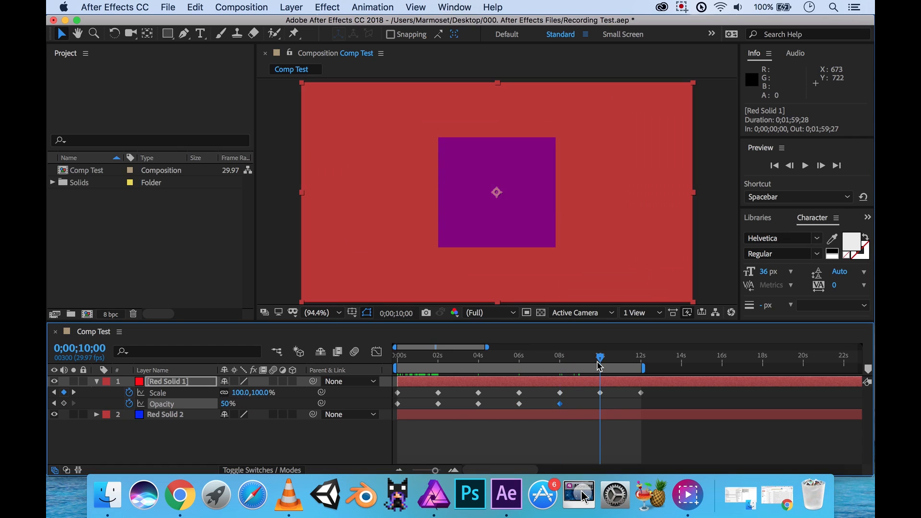
{"action": "left_click", "coordinate": [225, 405]}
{"action": "type", "text": "100"}
{"action": "key", "text": "Return"}
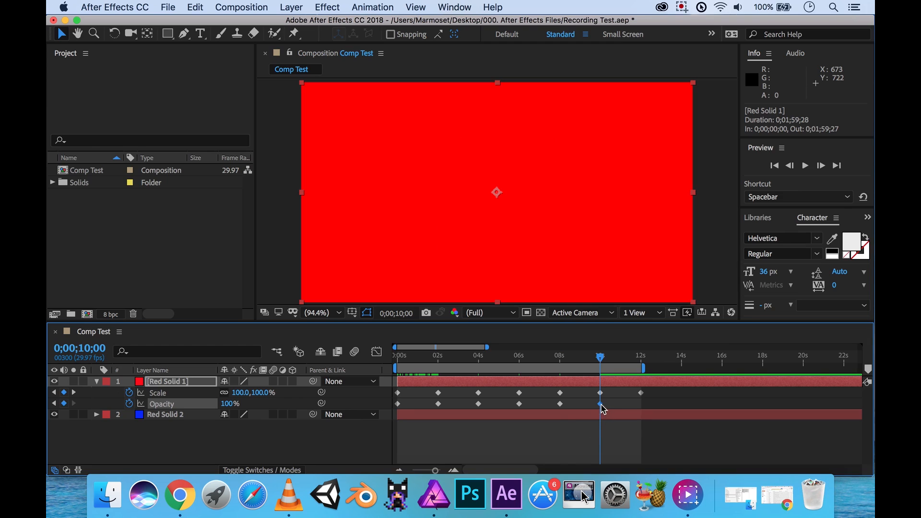
{"action": "mouse_move", "coordinate": [604, 409]}
{"action": "left_click_drag", "start_coordinate": [230, 404], "coordinate": [225, 403]}
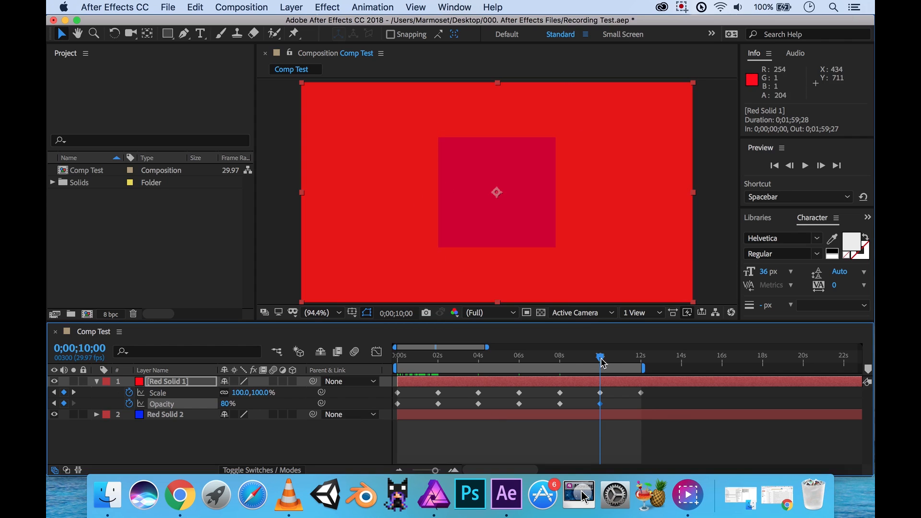
- Add an Opacity keyframe of 50% on Red Solid 1 at 12 seconds and play a preview of the work area
{"action": "left_click_drag", "start_coordinate": [604, 363], "coordinate": [645, 370]}
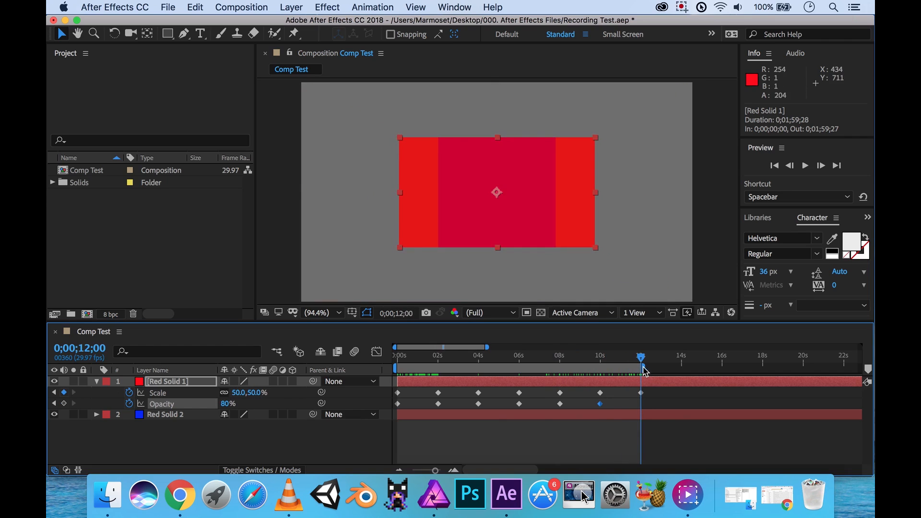
{"action": "left_click", "coordinate": [230, 404]}
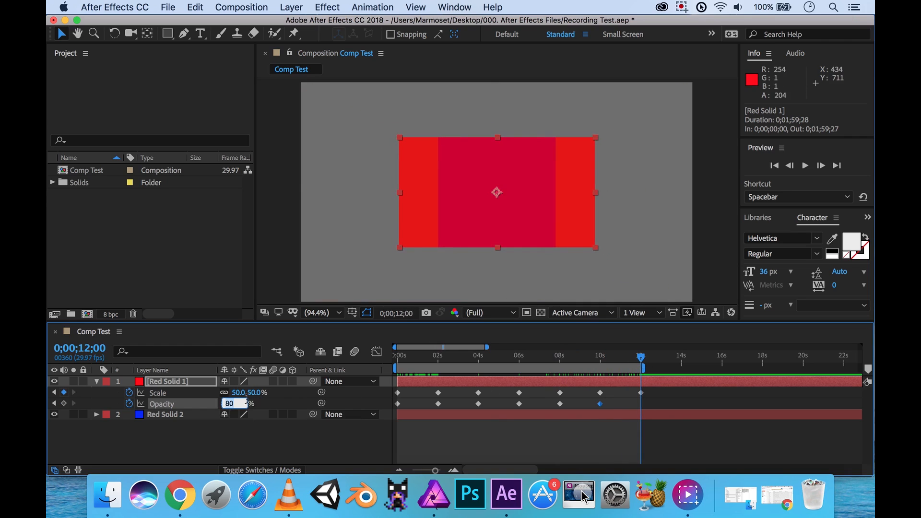
{"action": "type", "text": "50"}
{"action": "key", "text": "Return"}
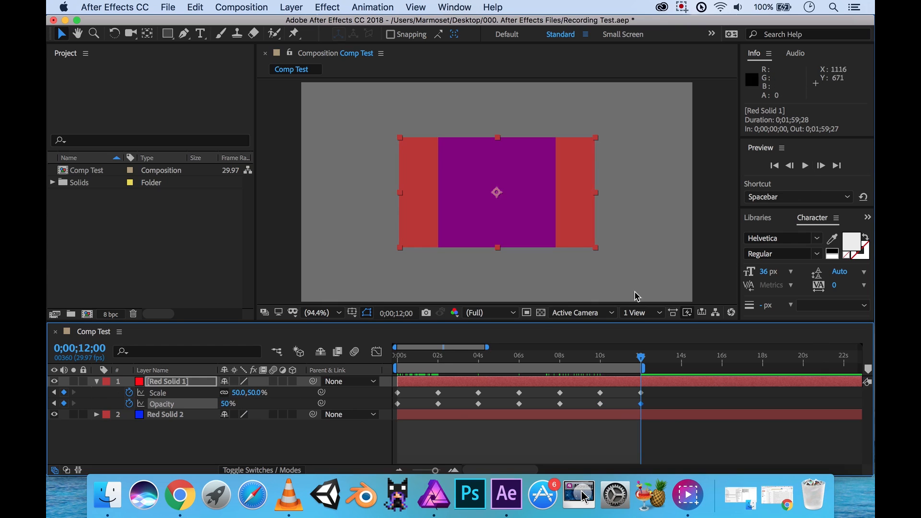
{"action": "key", "text": "space"}
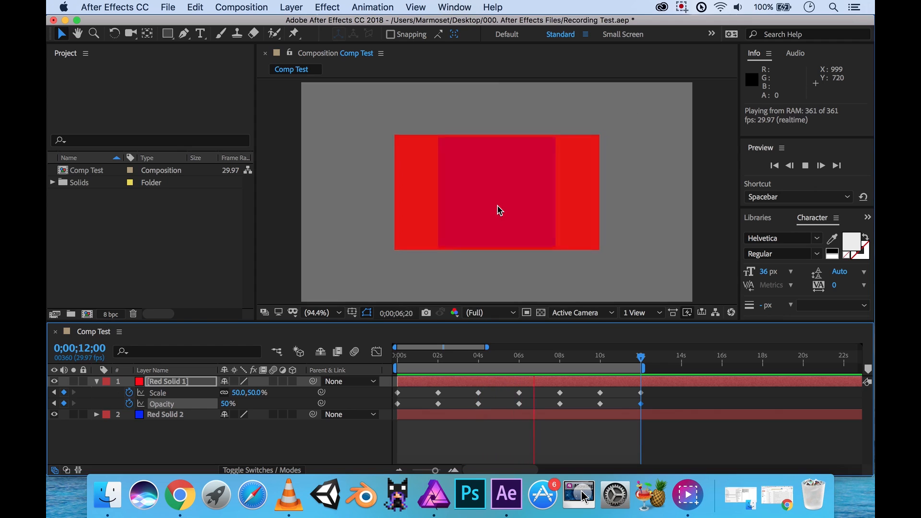
- Stop the preview and set Red Solid 1's Opacity keyframe at 0 seconds to 90%
{"action": "left_click", "coordinate": [407, 359]}
{"action": "left_click_drag", "start_coordinate": [407, 360], "coordinate": [388, 358]}
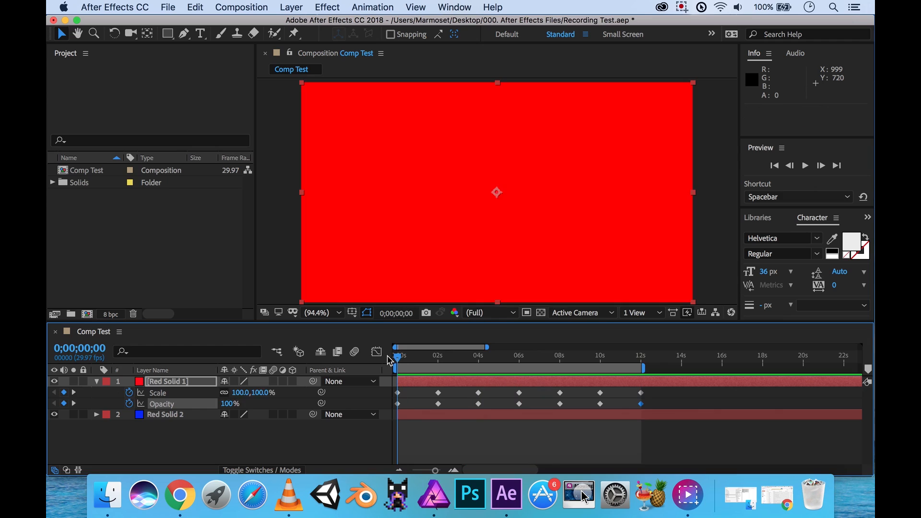
{"action": "left_click", "coordinate": [229, 405]}
{"action": "type", "text": "90"}
{"action": "key", "text": "Return"}
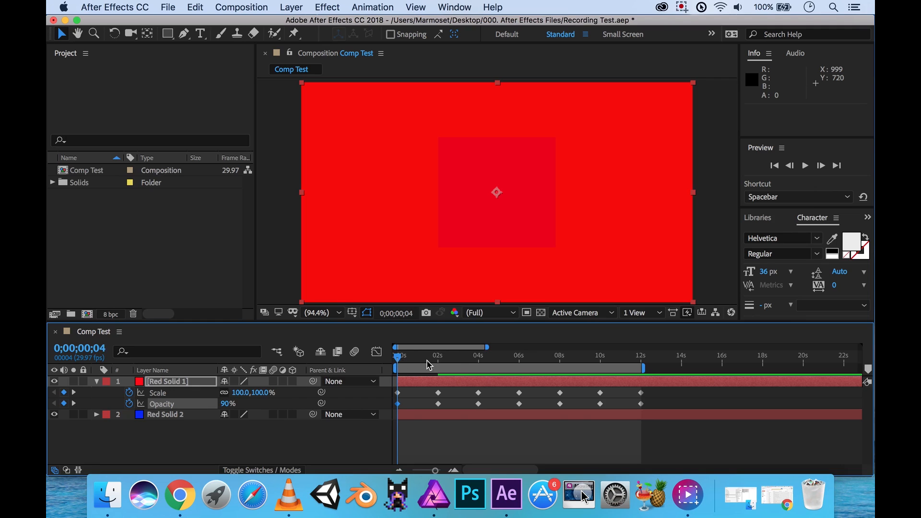
- Scrub through the animation to about 12 seconds and preview the combined Scale and Opacity changes
{"action": "left_click_drag", "start_coordinate": [427, 365], "coordinate": [647, 368]}
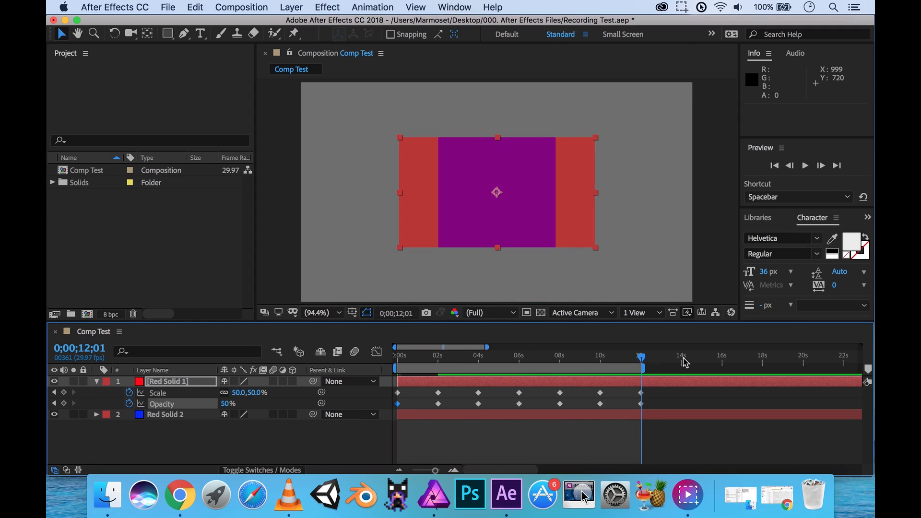
{"action": "left_click_drag", "start_coordinate": [642, 359], "coordinate": [639, 360]}
{"action": "key", "text": "space"}
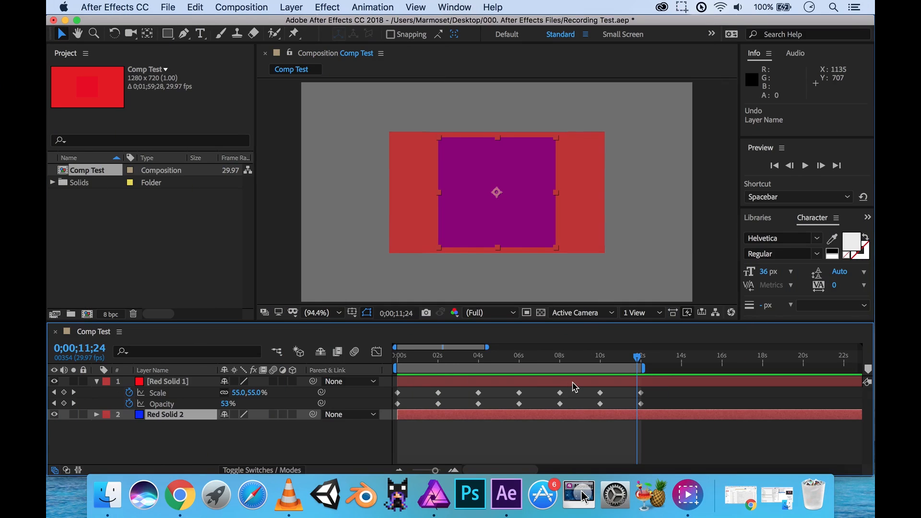
- Rename the Red Solid 2 layer in the timeline as Blue Solid 2
{"action": "left_click", "coordinate": [573, 383]}
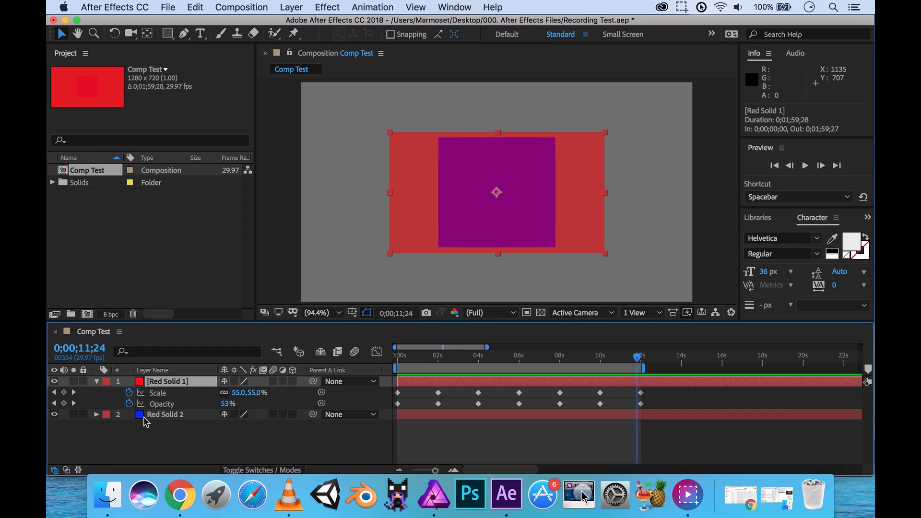
{"action": "left_click", "coordinate": [447, 416]}
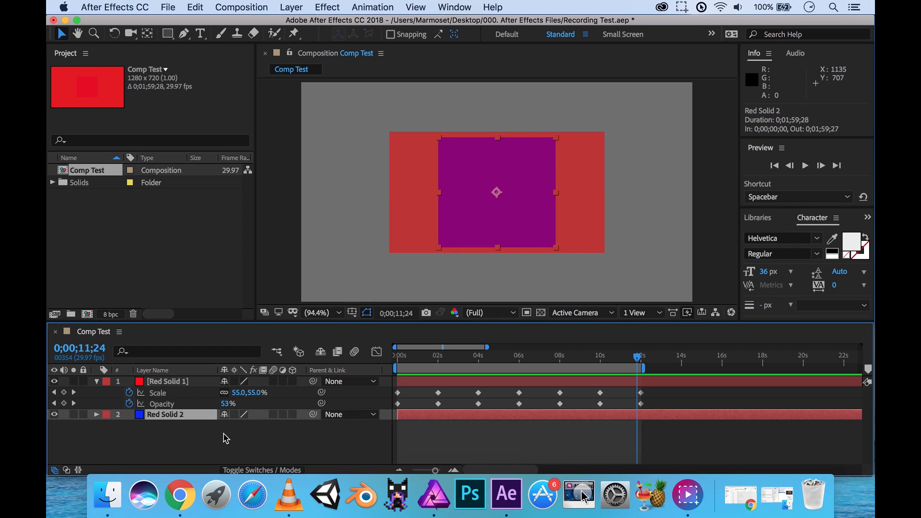
{"action": "right_click", "coordinate": [169, 422]}
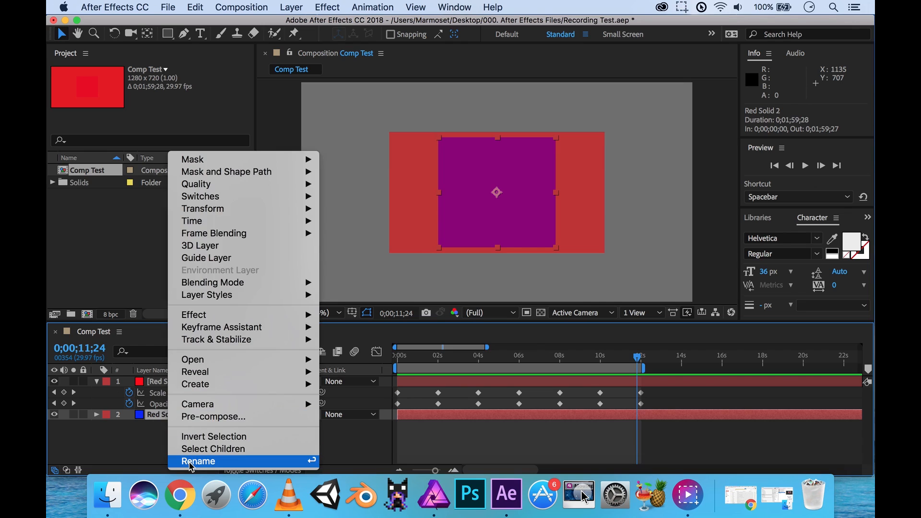
{"action": "left_click", "coordinate": [190, 463]}
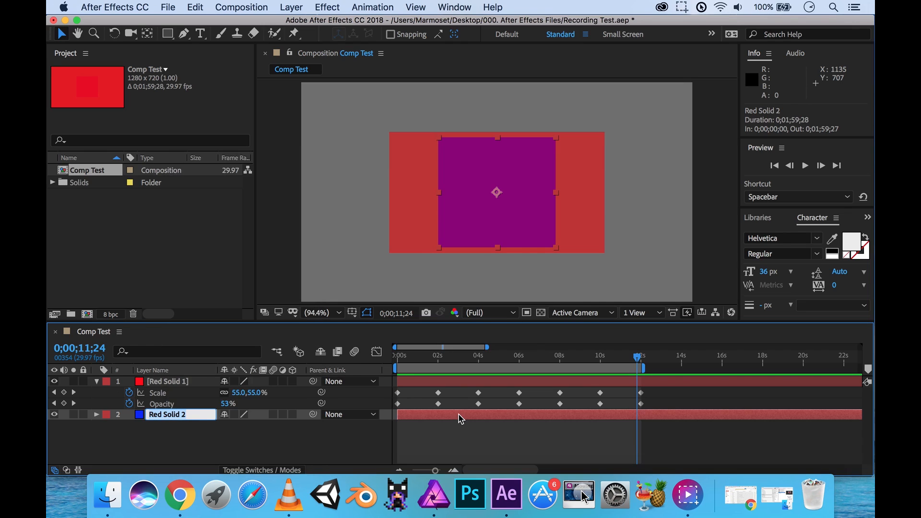
{"action": "key", "text": "Left"}
{"action": "key", "text": "Delete"}
{"action": "key", "text": "Delete"}
{"action": "key", "text": "Delete"}
{"action": "type", "text": "Blue"}
{"action": "key", "text": "Return"}
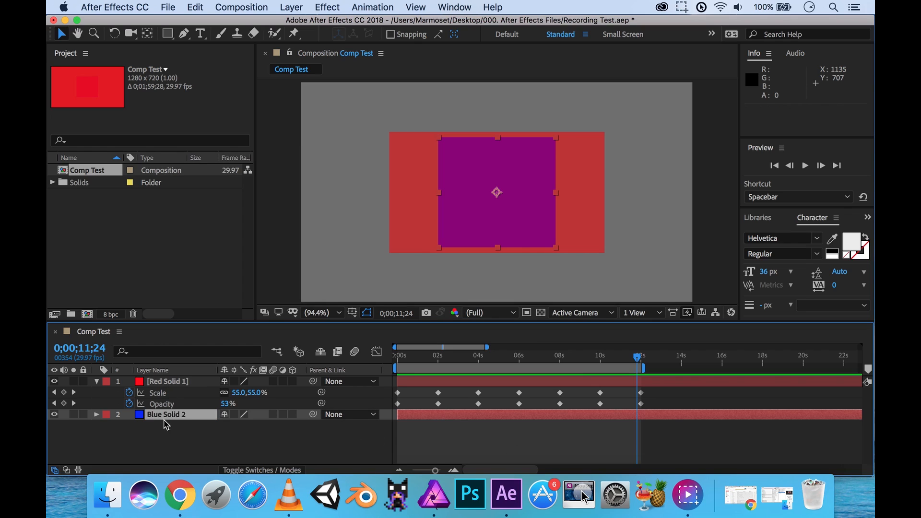
- Rename the Comp Test composition in the project as Blocks Test
{"action": "left_click", "coordinate": [178, 384]}
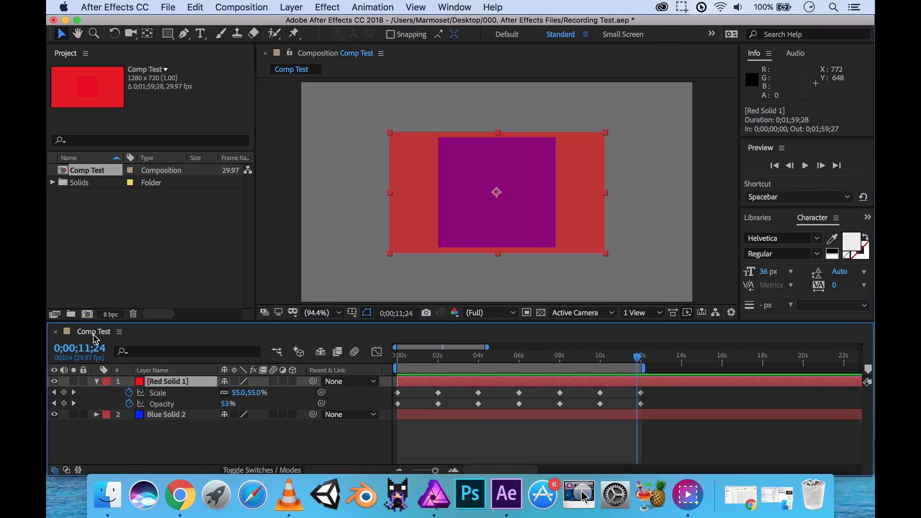
{"action": "right_click", "coordinate": [98, 174]}
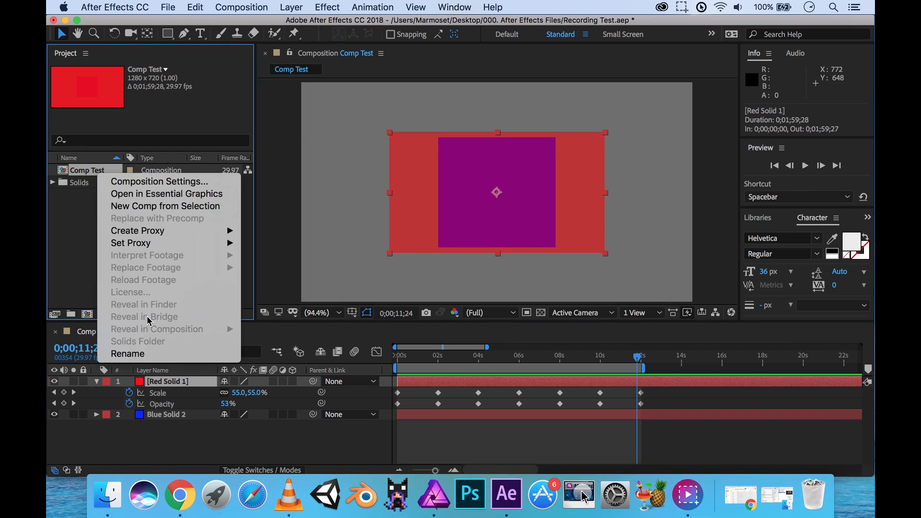
{"action": "left_click", "coordinate": [592, 292]}
{"action": "key", "text": "Return"}
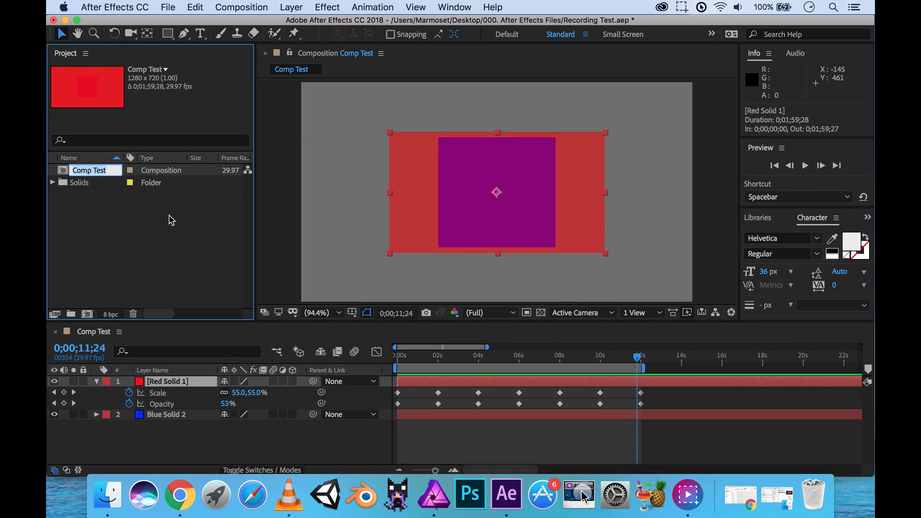
{"action": "left_click", "coordinate": [95, 171]}
{"action": "type", "text": "Blocks"}
{"action": "key", "text": "Return"}
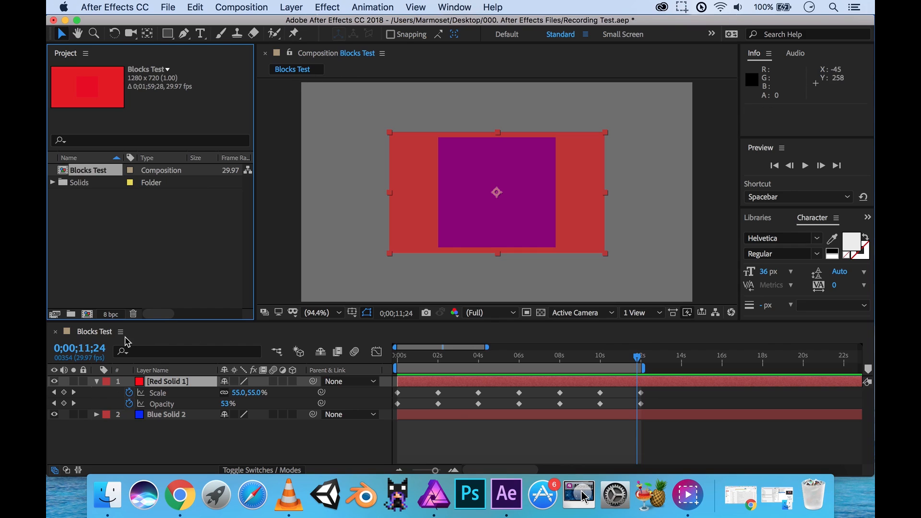
- Reveal the Position property of Blue Solid 2 and add its first Position keyframe at 0 seconds
{"action": "left_click", "coordinate": [171, 420]}
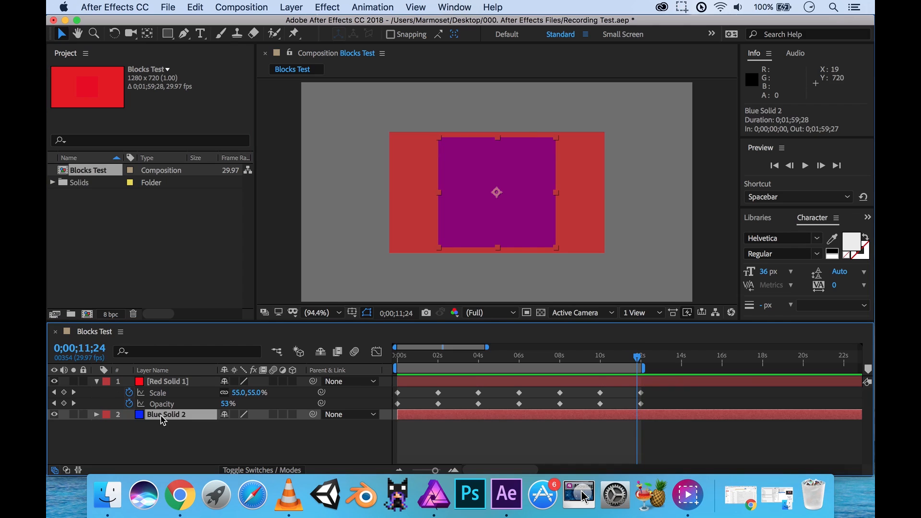
{"action": "key", "text": "p"}
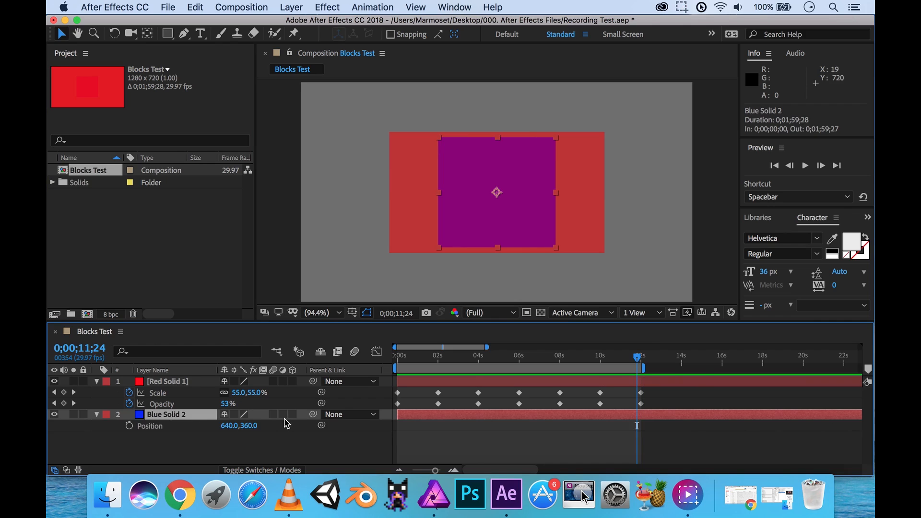
{"action": "left_click_drag", "start_coordinate": [637, 358], "coordinate": [352, 364]}
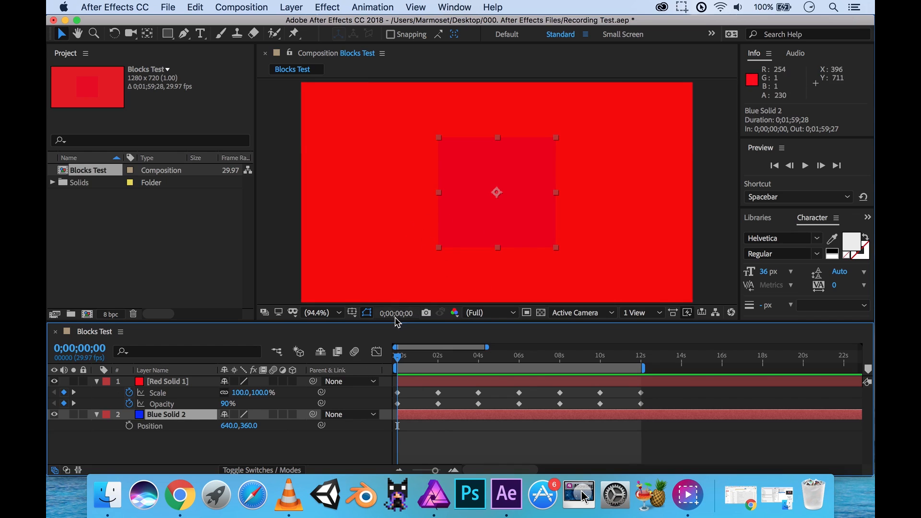
{"action": "left_click", "coordinate": [130, 427]}
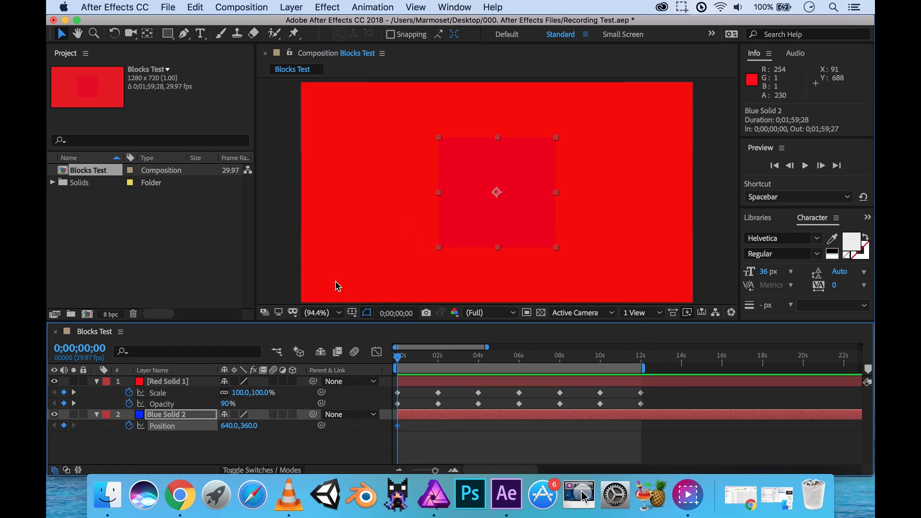
- Zoom the composition view out to 50% and centre the frame, leaving the Selection tool active
{"action": "scroll", "coordinate": [378, 258], "scroll_direction": "down", "scroll_amount": 2}
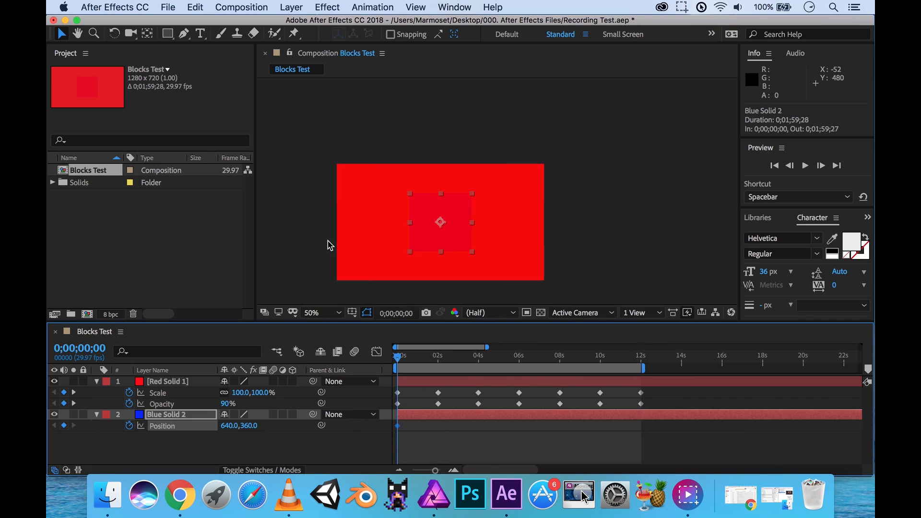
{"action": "key", "text": "h"}
{"action": "left_click_drag", "start_coordinate": [304, 245], "coordinate": [361, 212]}
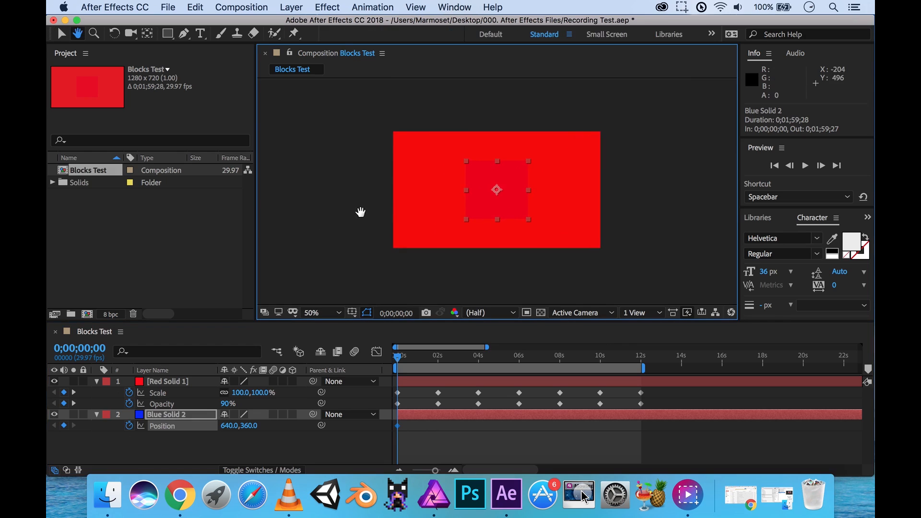
{"action": "key", "text": "v"}
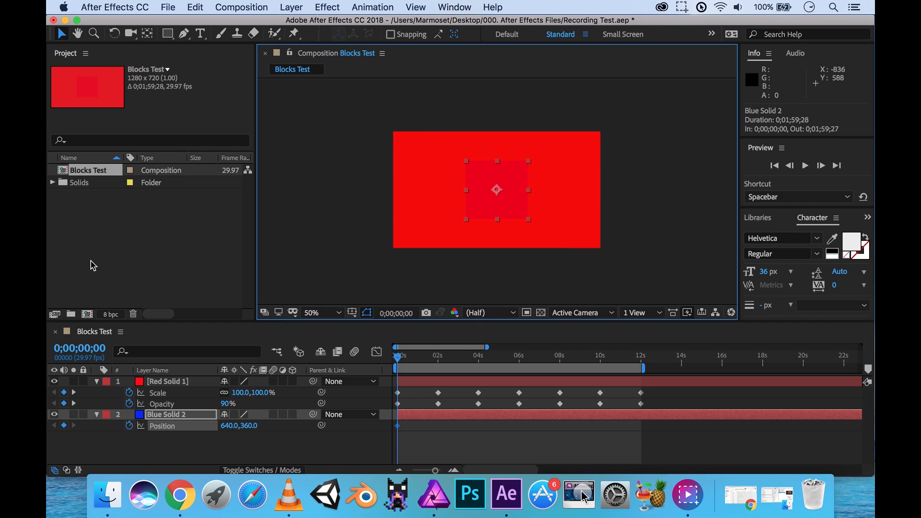
- Set Blue Solid 2's horizontal position to -200 at 0 seconds, leaving the block just outside the frame
{"action": "left_click_drag", "start_coordinate": [231, 429], "coordinate": [48, 422]}
{"action": "left_click", "coordinate": [229, 426]}
{"action": "type", "text": "0"}
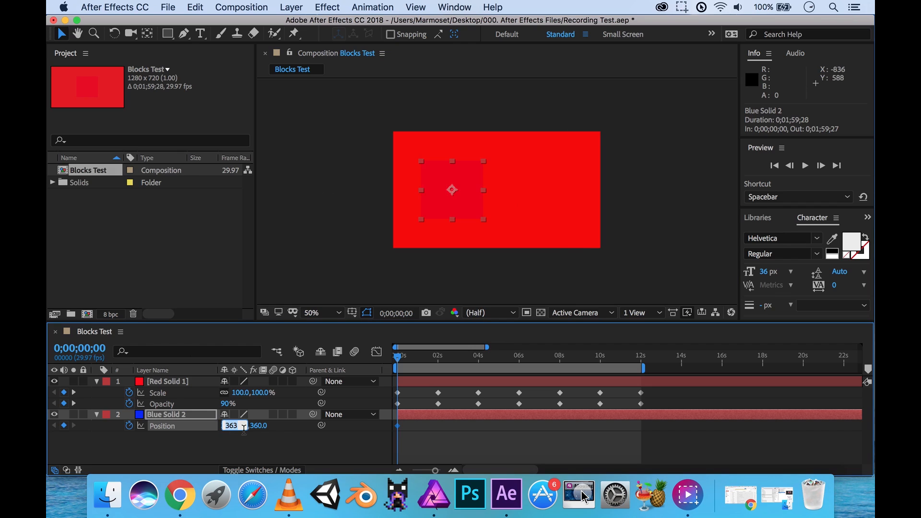
{"action": "key", "text": "Return"}
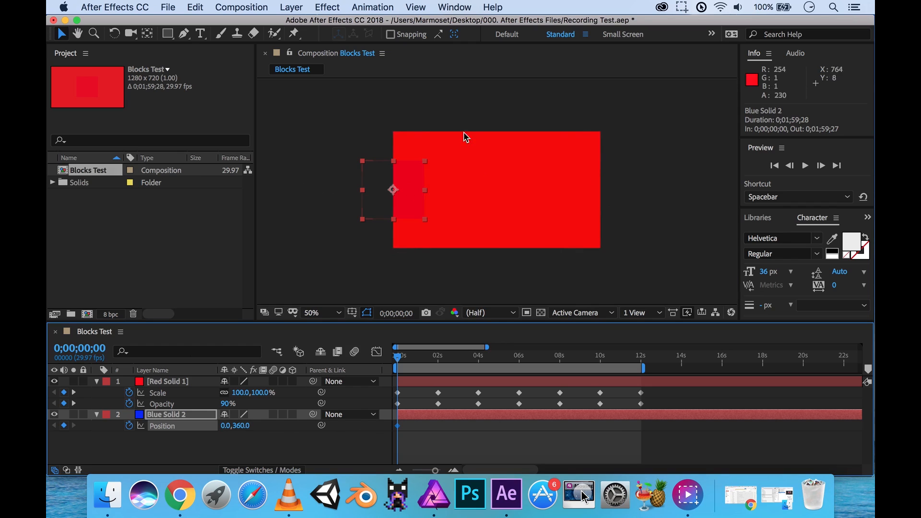
{"action": "left_click_drag", "start_coordinate": [228, 434], "coordinate": [98, 425]}
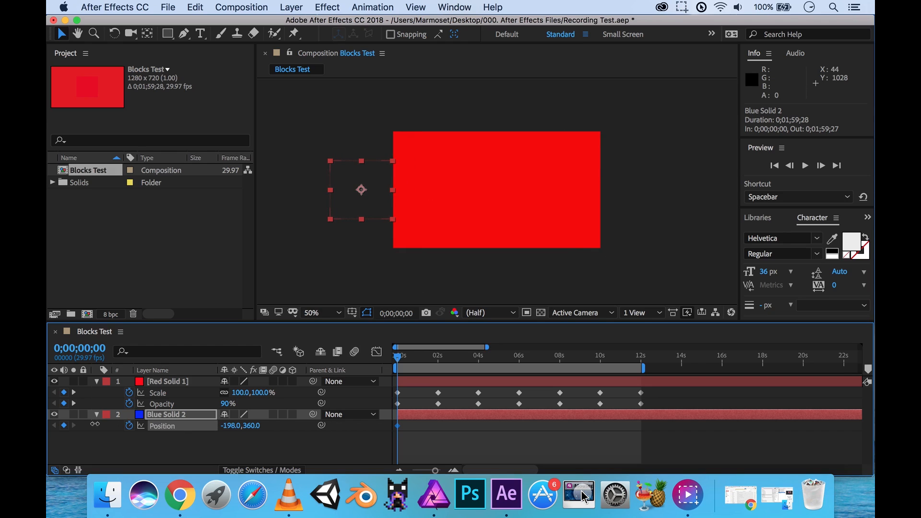
{"action": "left_click", "coordinate": [233, 426]}
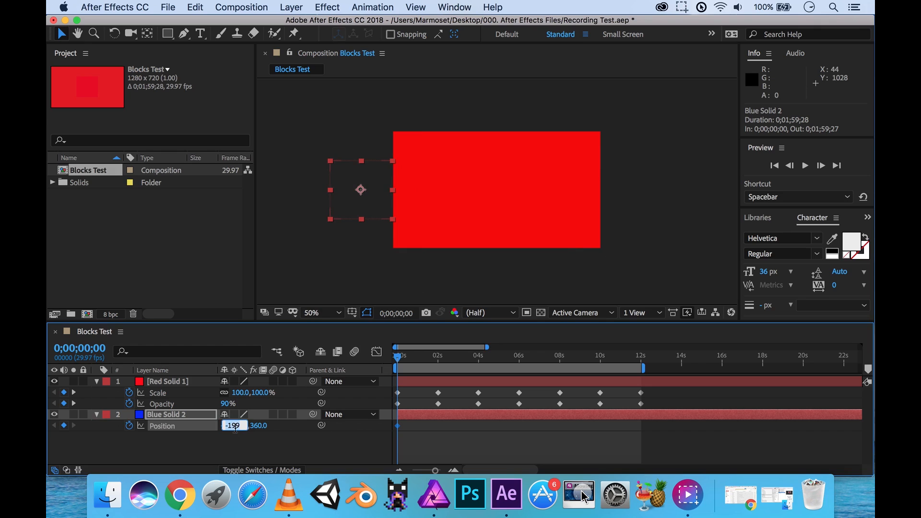
{"action": "type", "text": "-200"}
{"action": "key", "text": "Return"}
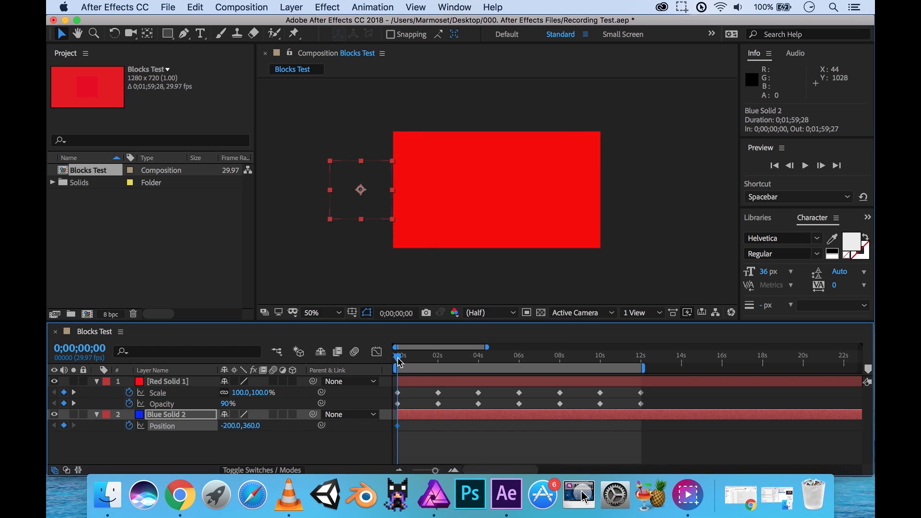
- Keyframe Blue Solid 2's horizontal position at 640 at the 2-second mark
{"action": "left_click_drag", "start_coordinate": [399, 358], "coordinate": [521, 359]}
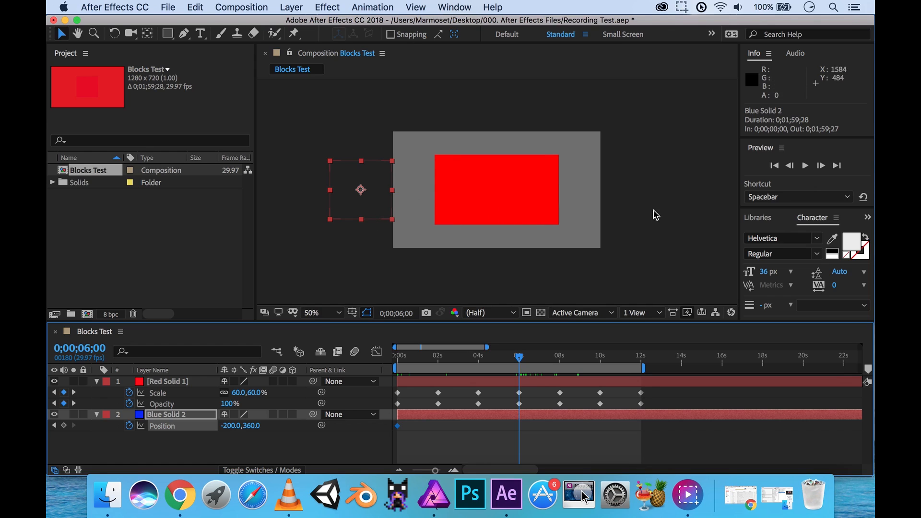
{"action": "left_click_drag", "start_coordinate": [519, 360], "coordinate": [438, 361]}
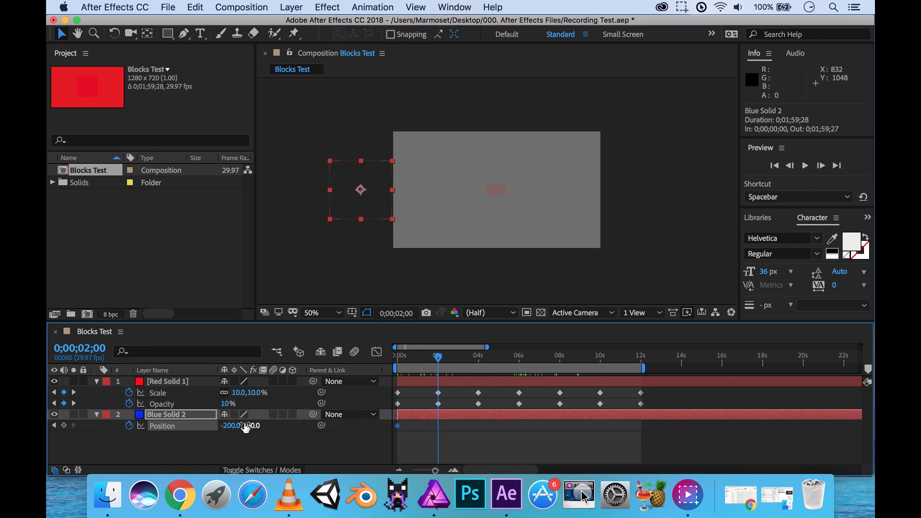
{"action": "left_click_drag", "start_coordinate": [230, 429], "coordinate": [259, 429]}
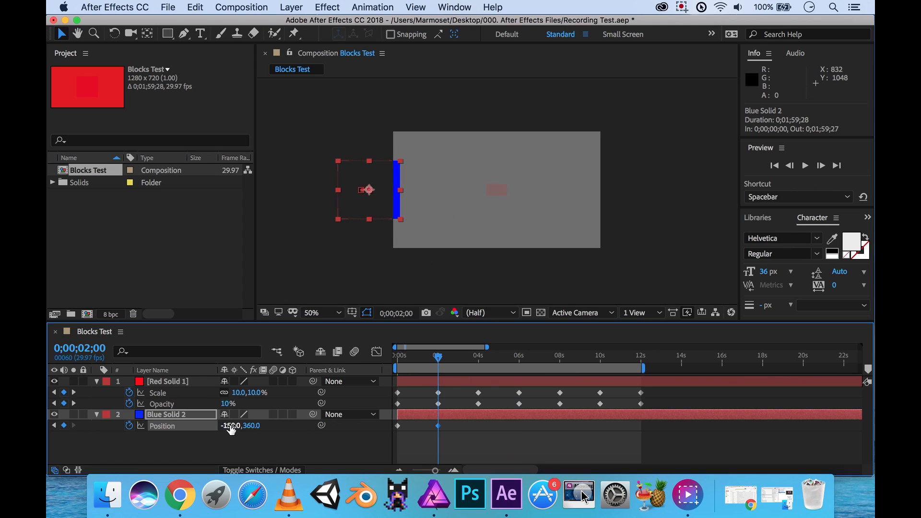
{"action": "left_click", "coordinate": [231, 426]}
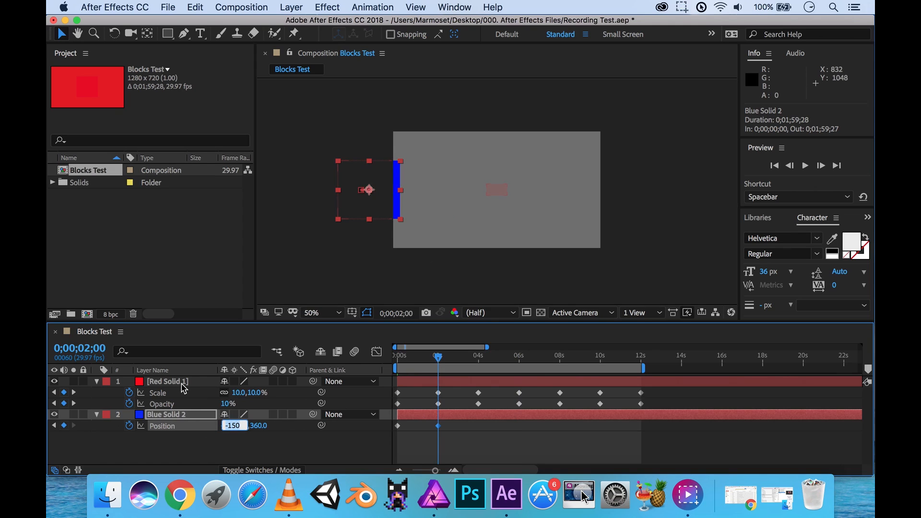
{"action": "type", "text": "640"}
{"action": "key", "text": "Return"}
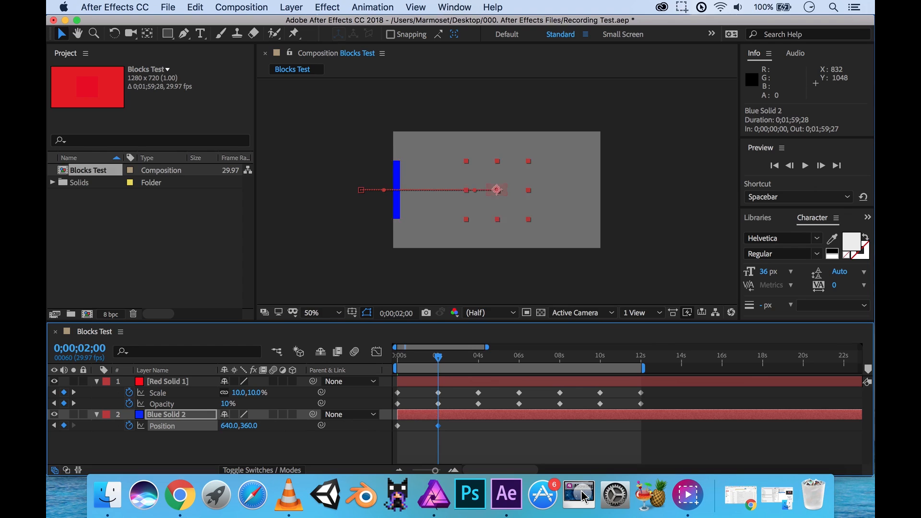
- Reveal the Position property of Red Solid 1 alongside its Scale and Opacity
{"action": "left_click", "coordinate": [175, 384]}
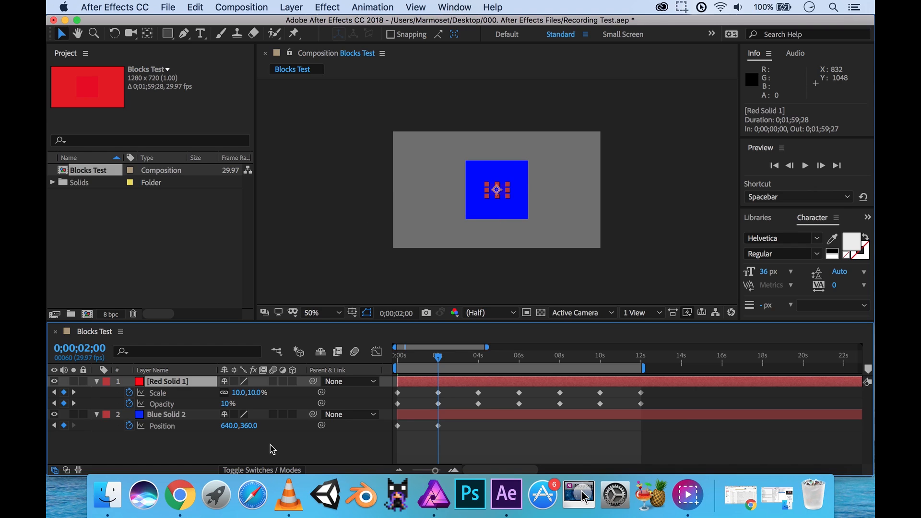
{"action": "key", "text": "shift+p"}
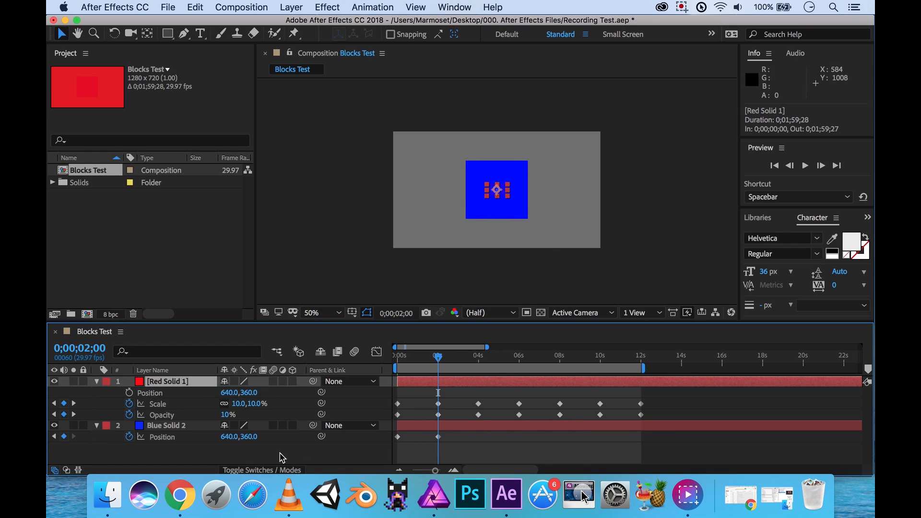
- Select Blue Solid 2 and preview the animation from the start of the composition
{"action": "left_click", "coordinate": [180, 426]}
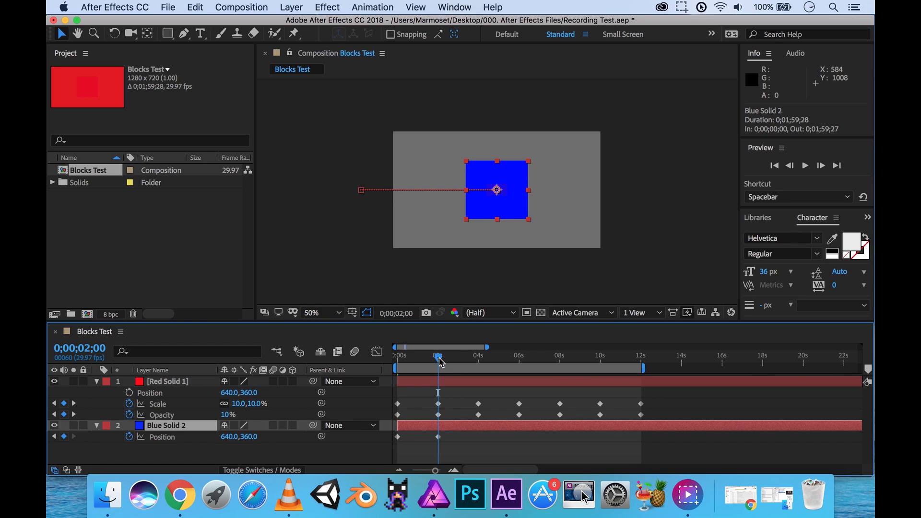
{"action": "left_click_drag", "start_coordinate": [441, 363], "coordinate": [380, 361]}
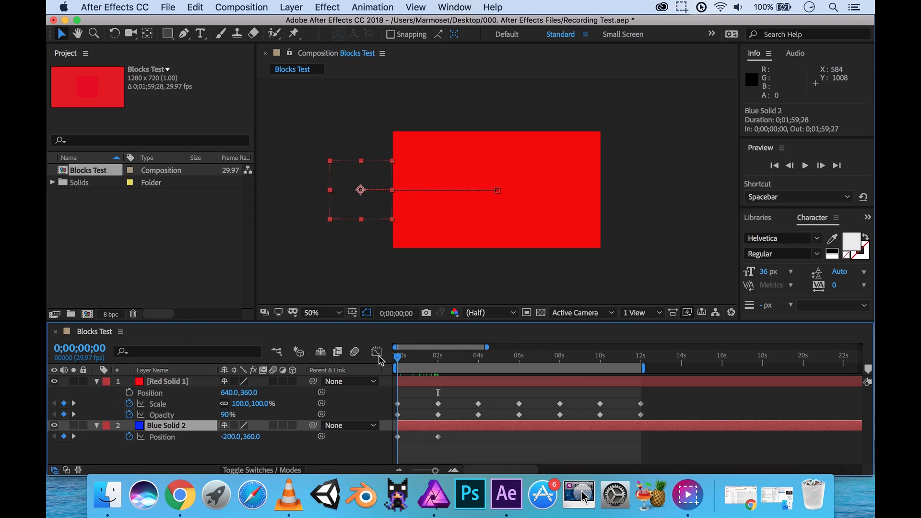
{"action": "key", "text": "space"}
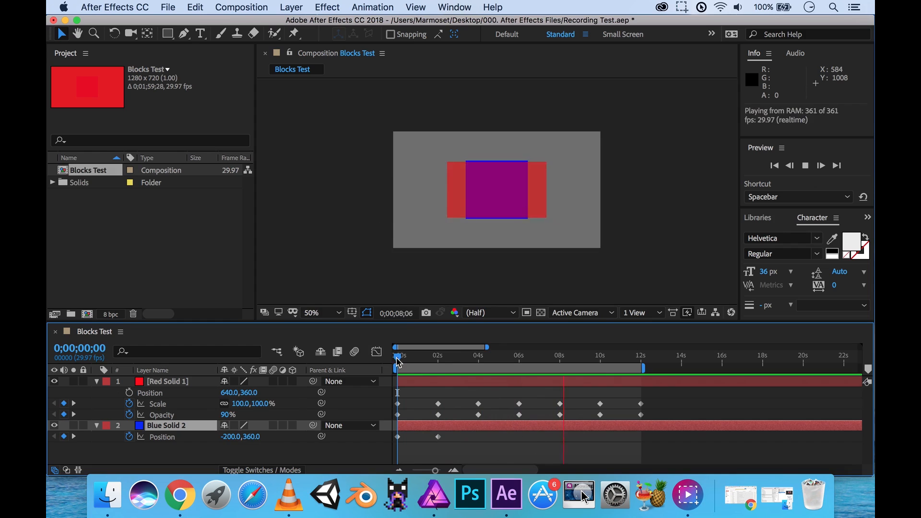
- Keyframe Blue Solid 2's horizontal position at 1480 at 12 seconds and preview the animation
{"action": "left_click", "coordinate": [414, 358]}
{"action": "left_click_drag", "start_coordinate": [415, 357], "coordinate": [641, 365]}
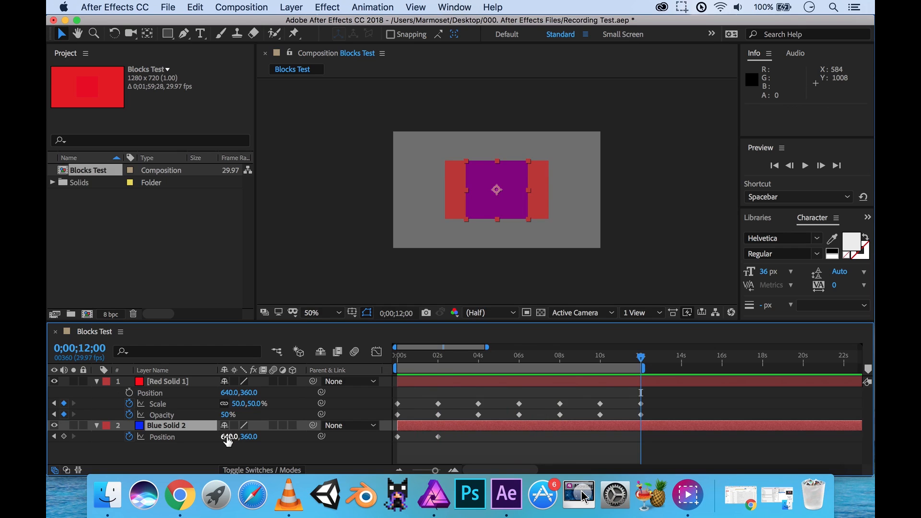
{"action": "left_click_drag", "start_coordinate": [227, 442], "coordinate": [767, 434]}
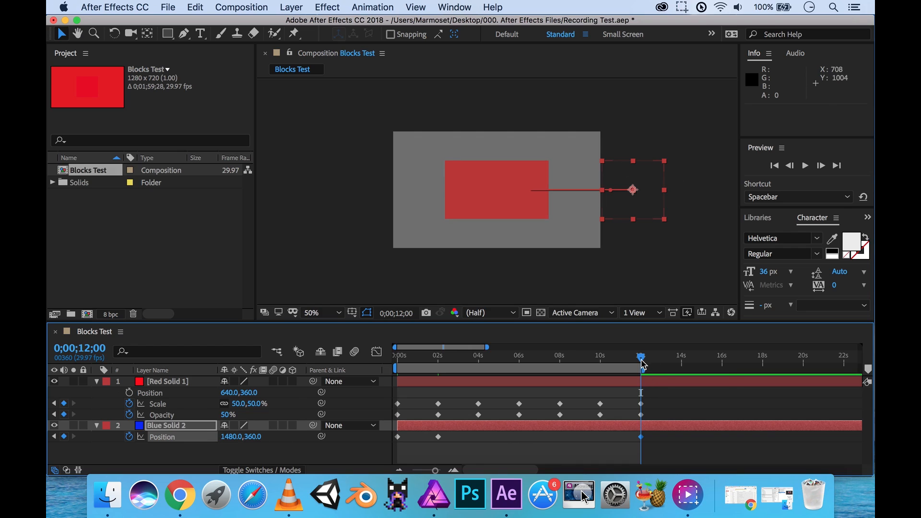
{"action": "key", "text": "space"}
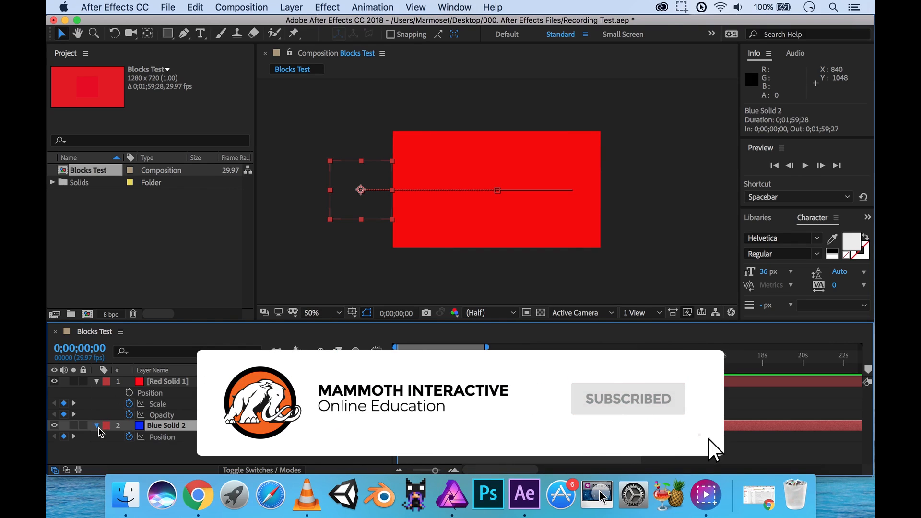
- Expand Blue Solid 2's Transform properties and hide the Red Solid 1 layer
{"action": "left_click", "coordinate": [99, 427]}
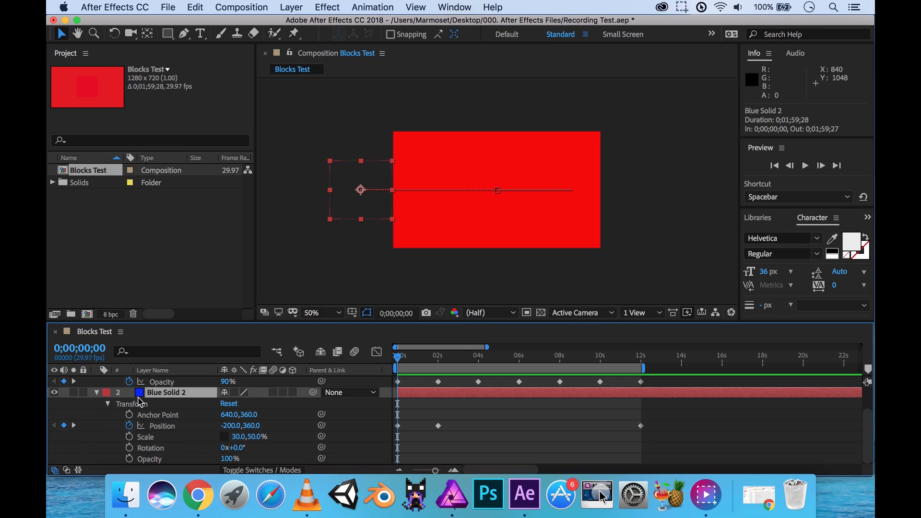
{"action": "scroll", "coordinate": [128, 434], "scroll_direction": "up", "scroll_amount": 3}
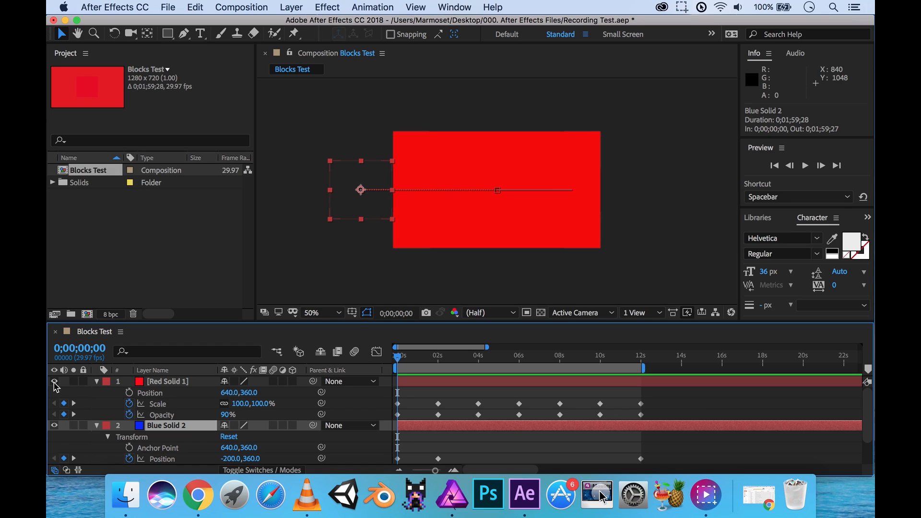
{"action": "left_click", "coordinate": [56, 382]}
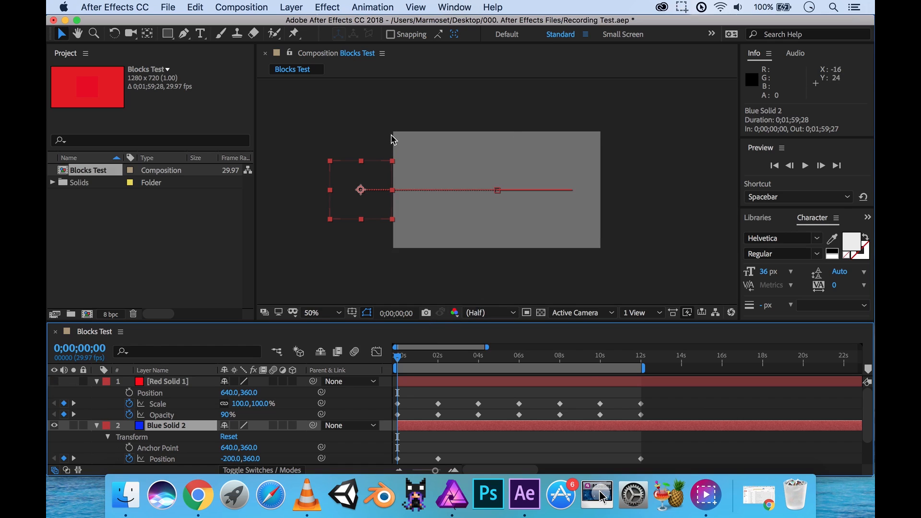
- Enable keyframing for Blue Solid 2's anchor point at 0 seconds
{"action": "left_click_drag", "start_coordinate": [405, 365], "coordinate": [323, 372]}
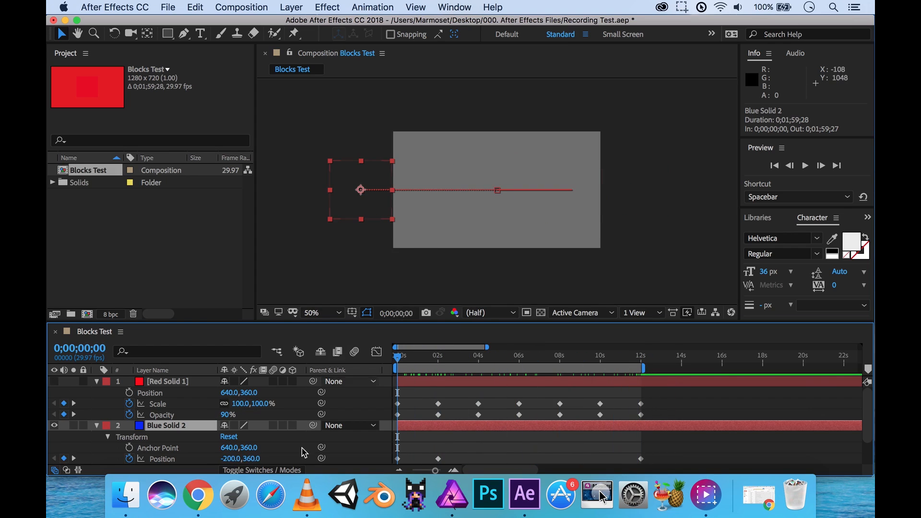
{"action": "scroll", "coordinate": [262, 451], "scroll_direction": "down", "scroll_amount": 3}
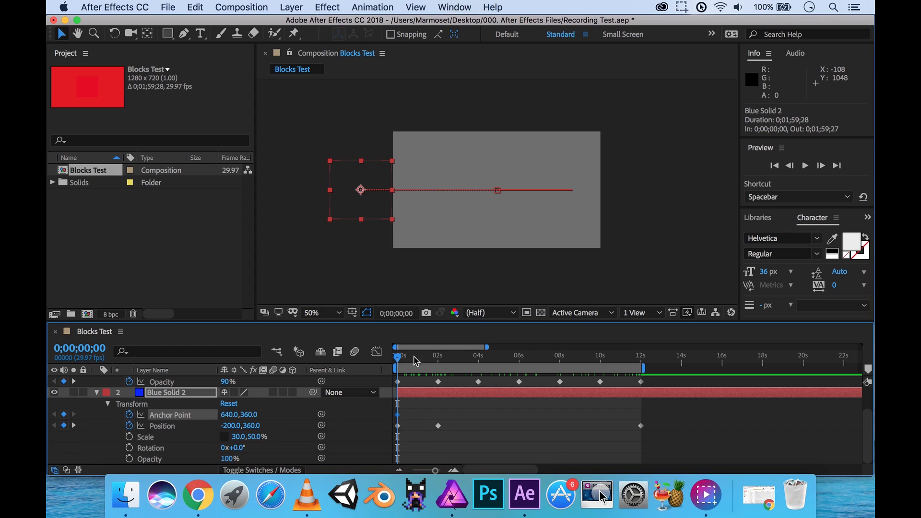
- Keyframe Blue Solid 2's anchor point at about 883, 705 at the 2-second mark
{"action": "left_click_drag", "start_coordinate": [402, 361], "coordinate": [523, 368]}
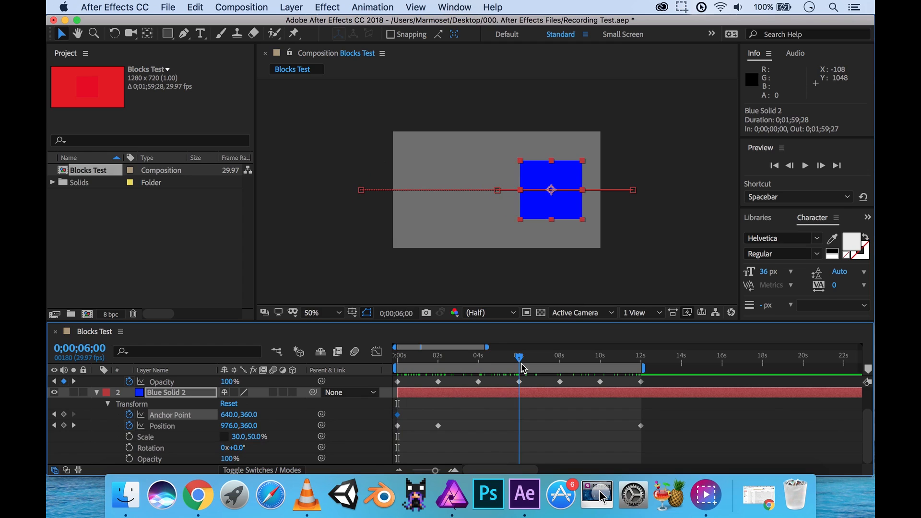
{"action": "left_click_drag", "start_coordinate": [523, 369], "coordinate": [477, 367]}
{"action": "left_click", "coordinate": [438, 368]}
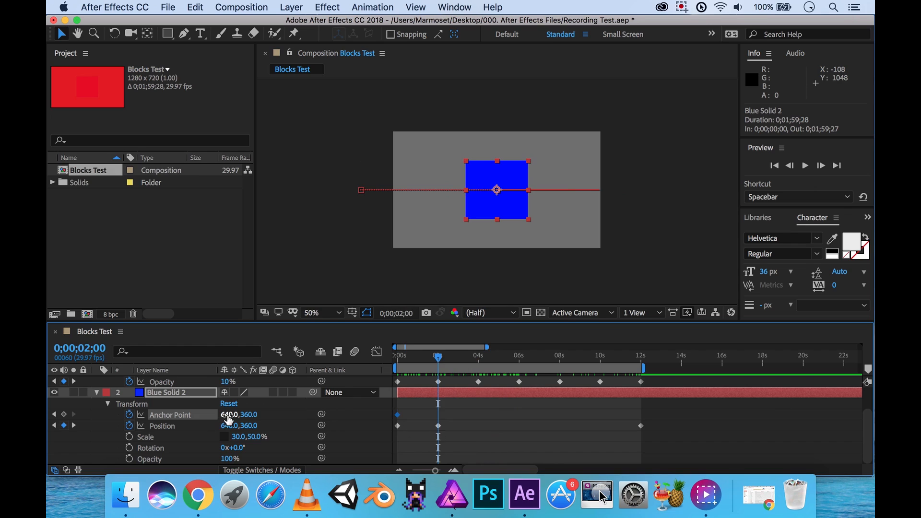
{"action": "left_click_drag", "start_coordinate": [226, 415], "coordinate": [385, 417]}
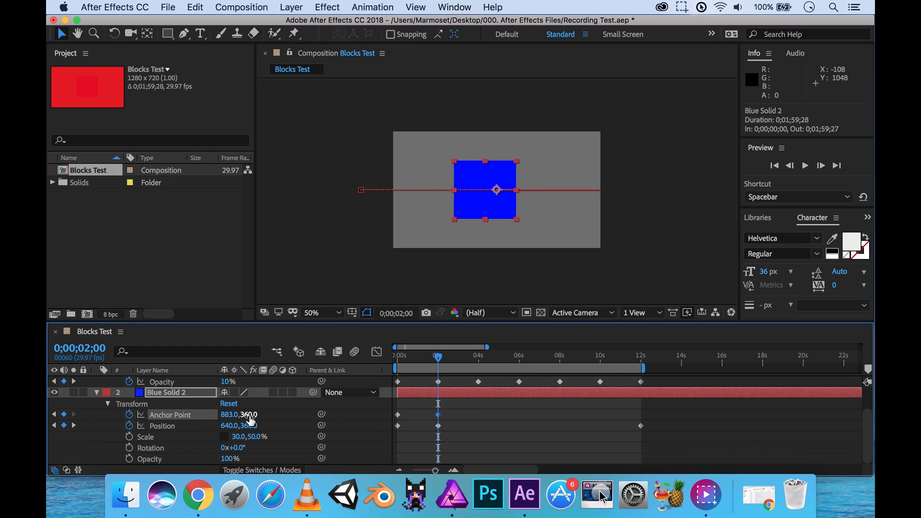
{"action": "left_click_drag", "start_coordinate": [250, 415], "coordinate": [475, 414]}
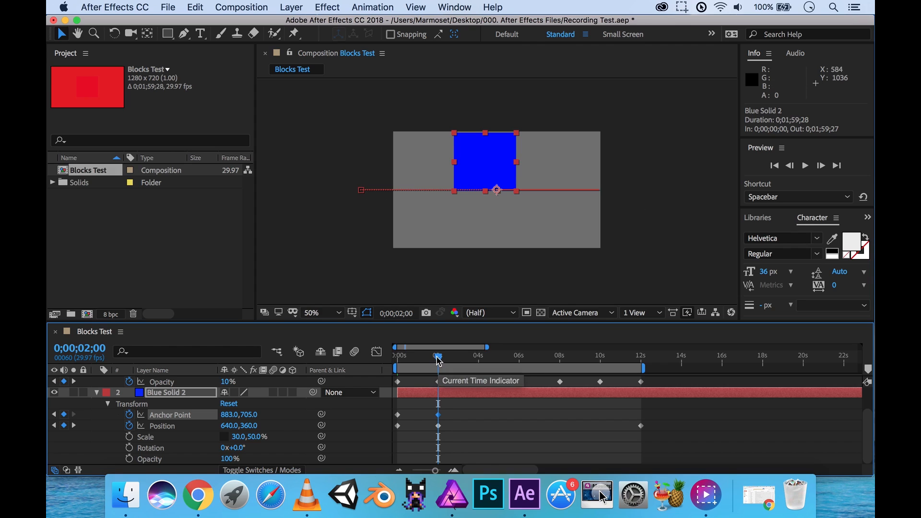
- Set Blue Solid 2's anchor point keyframe at exactly 2 seconds to about 719, 996
{"action": "mouse_move", "coordinate": [438, 360]}
{"action": "left_mouse_down"}
{"action": "mouse_move", "coordinate": [396, 360]}
{"action": "mouse_move", "coordinate": [438, 361]}
{"action": "left_mouse_up"}
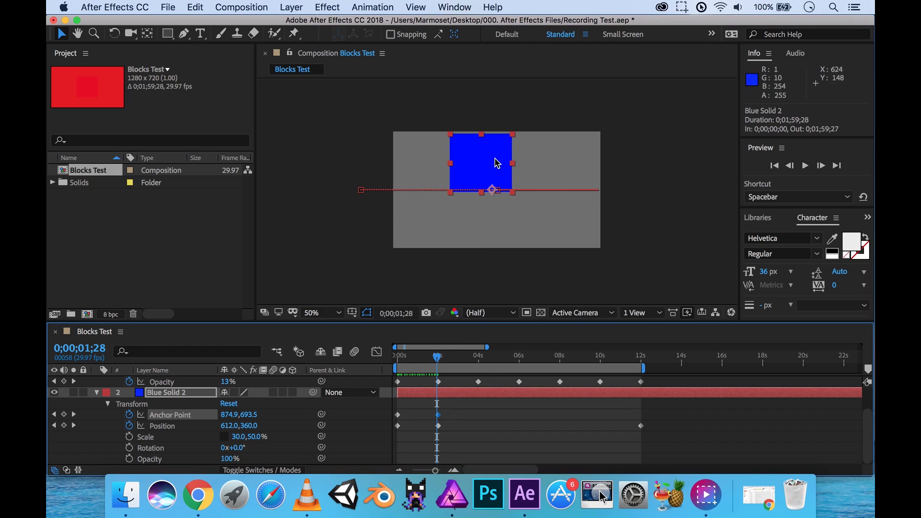
{"action": "left_click_drag", "start_coordinate": [440, 358], "coordinate": [441, 358]}
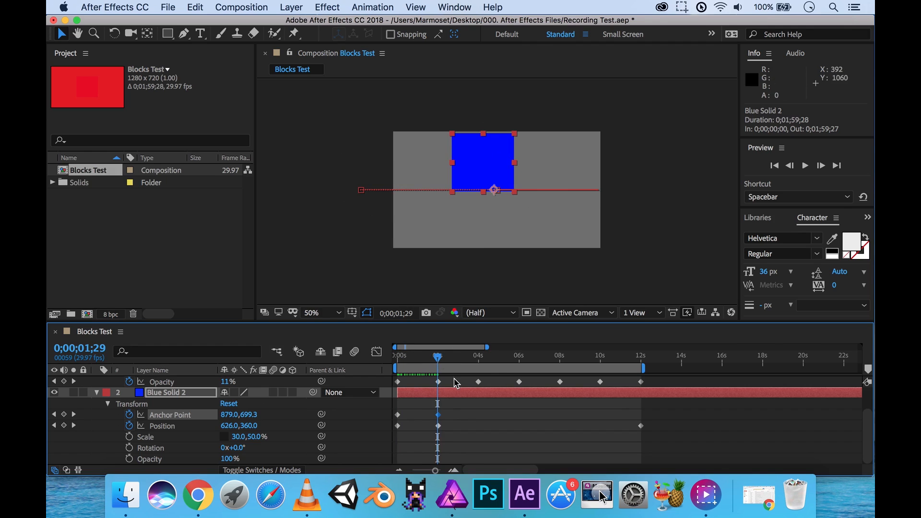
{"action": "left_click", "coordinate": [457, 471]}
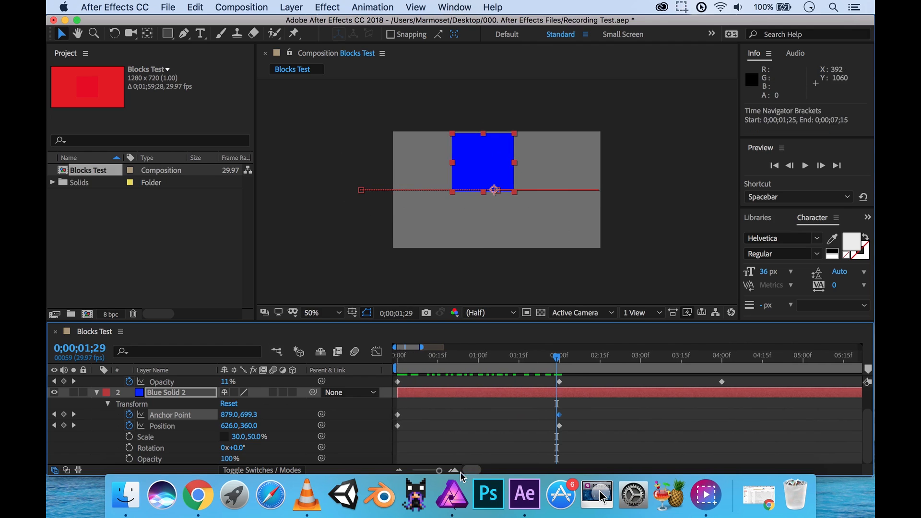
{"action": "left_click_drag", "start_coordinate": [557, 361], "coordinate": [560, 362]}
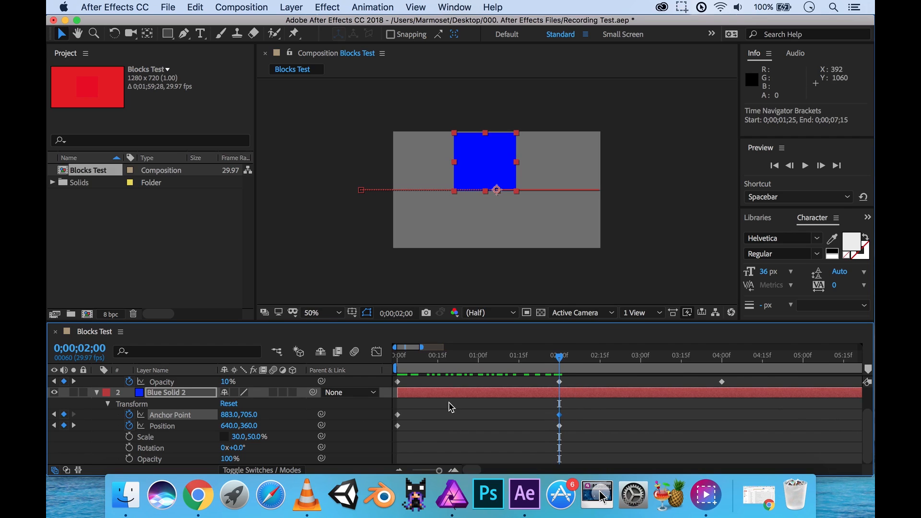
{"action": "left_click_drag", "start_coordinate": [230, 416], "coordinate": [138, 420]}
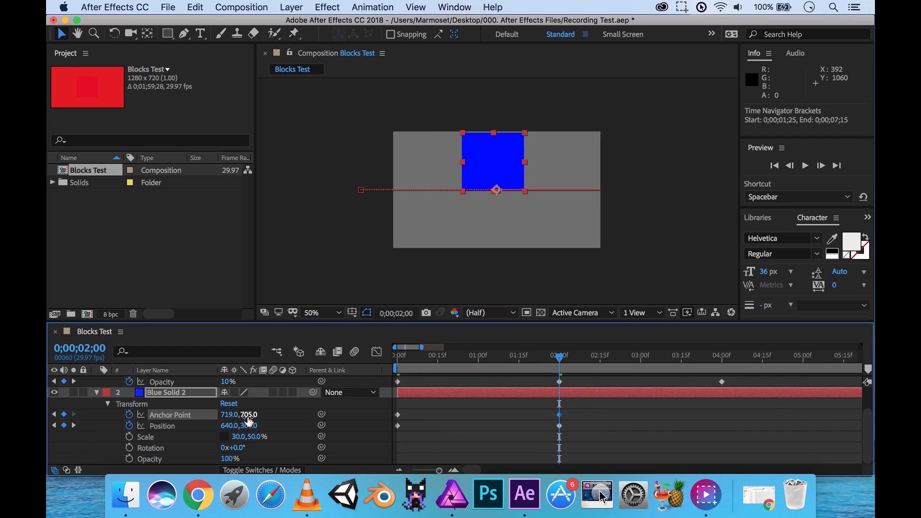
{"action": "left_click_drag", "start_coordinate": [252, 415], "coordinate": [562, 359]}
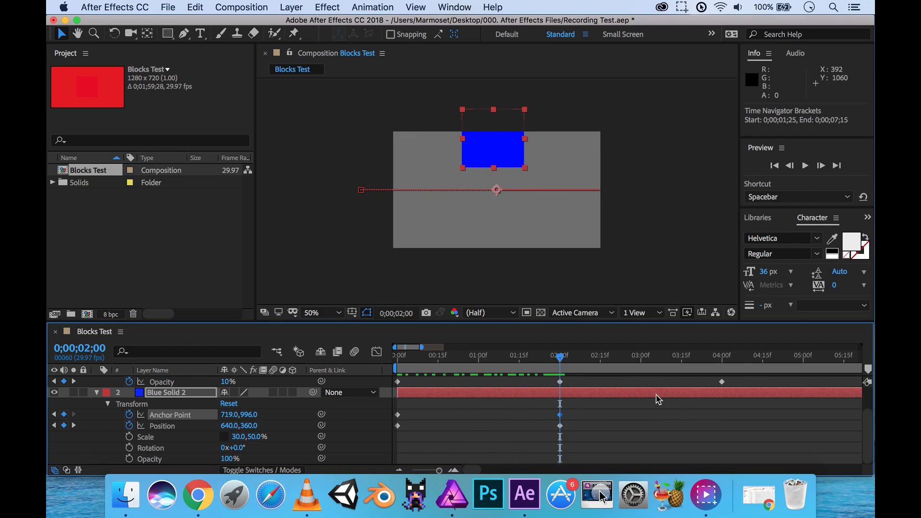
- Keyframe Blue Solid 2's anchor point at 719, -224 at the 6-second mark
{"action": "key", "text": "minus"}
{"action": "key", "text": "minus"}
{"action": "key", "text": "minus"}
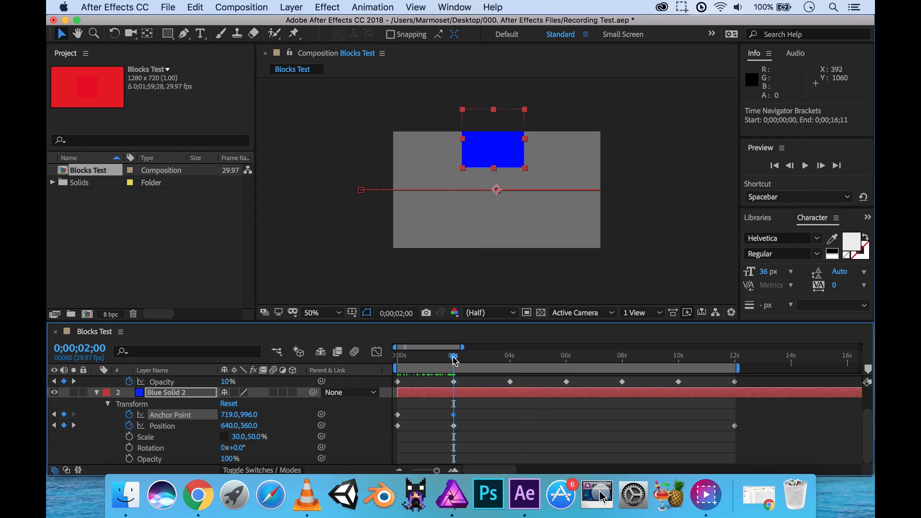
{"action": "left_click_drag", "start_coordinate": [455, 360], "coordinate": [571, 365]}
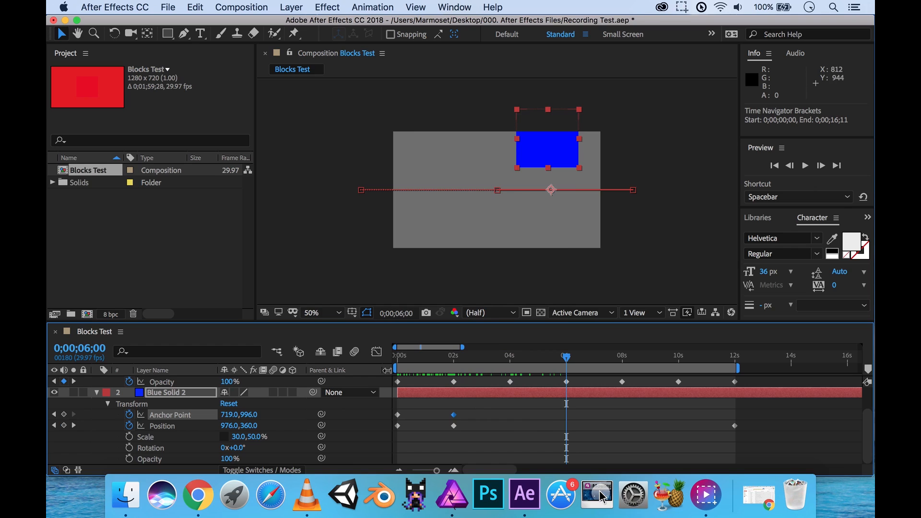
{"action": "left_click_drag", "start_coordinate": [250, 415], "coordinate": [48, 417]}
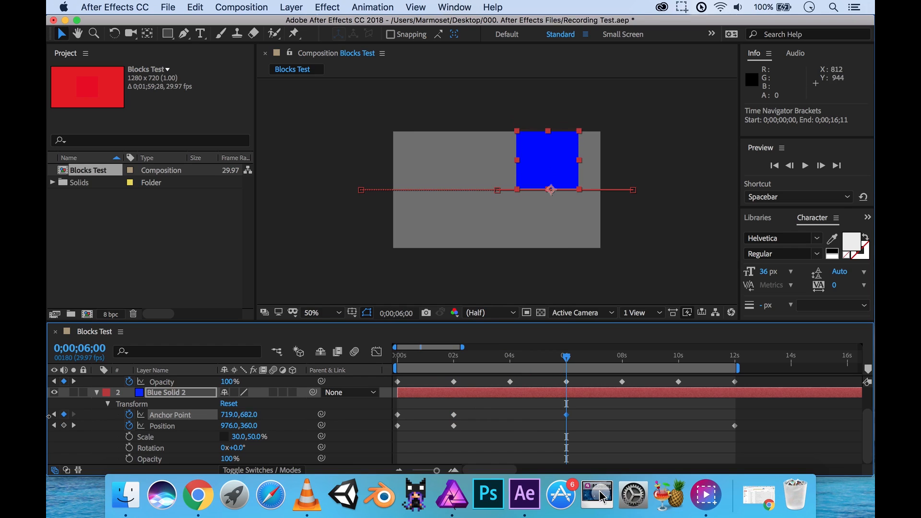
{"action": "left_click_drag", "start_coordinate": [251, 415], "coordinate": [135, 416]}
{"action": "left_click", "coordinate": [259, 415]}
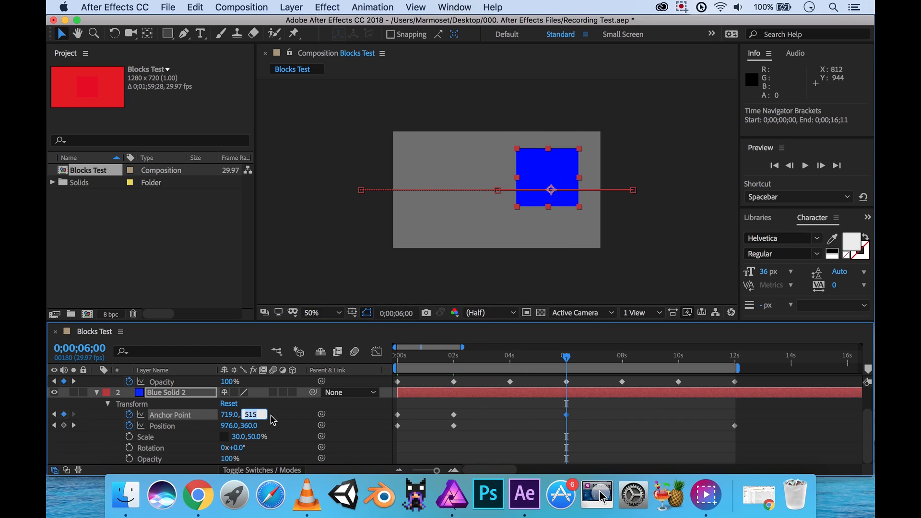
{"action": "type", "text": "200"}
{"action": "key", "text": "Return"}
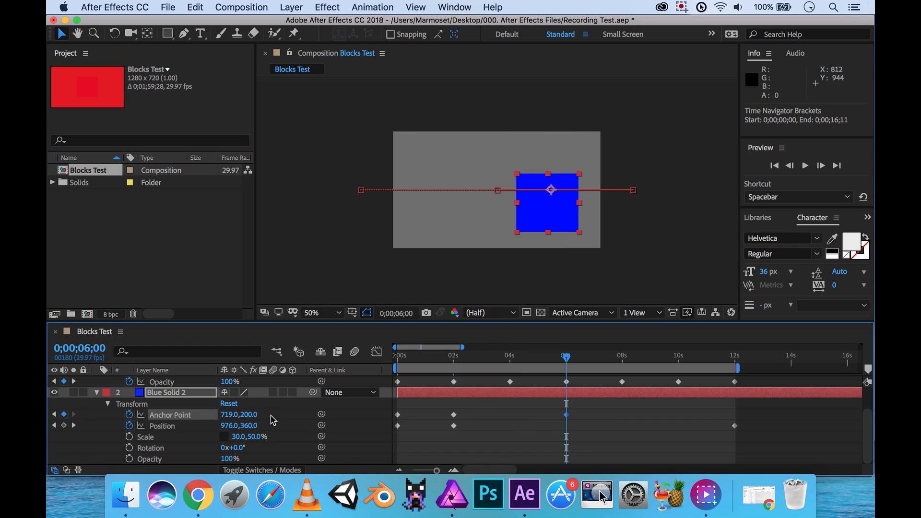
{"action": "left_click", "coordinate": [248, 415]}
{"action": "type", "text": "0"}
{"action": "key", "text": "Return"}
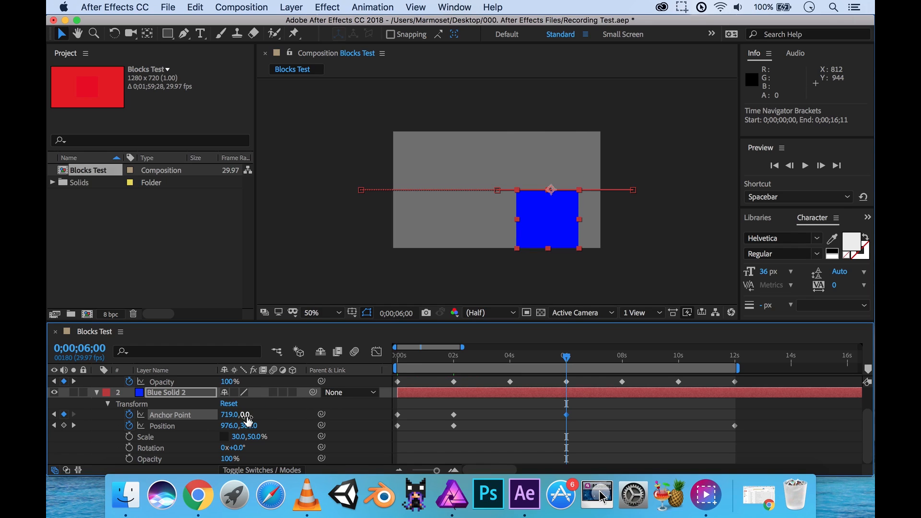
{"action": "left_click_drag", "start_coordinate": [245, 414], "coordinate": [97, 422]}
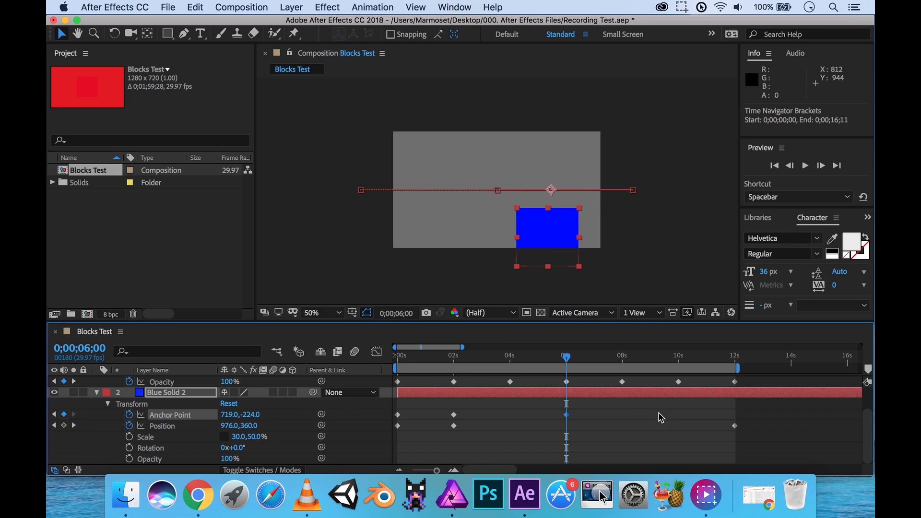
- Review the motion over the first seven seconds, and set Blue Solid 2's anchor point keyframe at 6 seconds to 519, -224
{"action": "left_click_drag", "start_coordinate": [568, 360], "coordinate": [384, 357]}
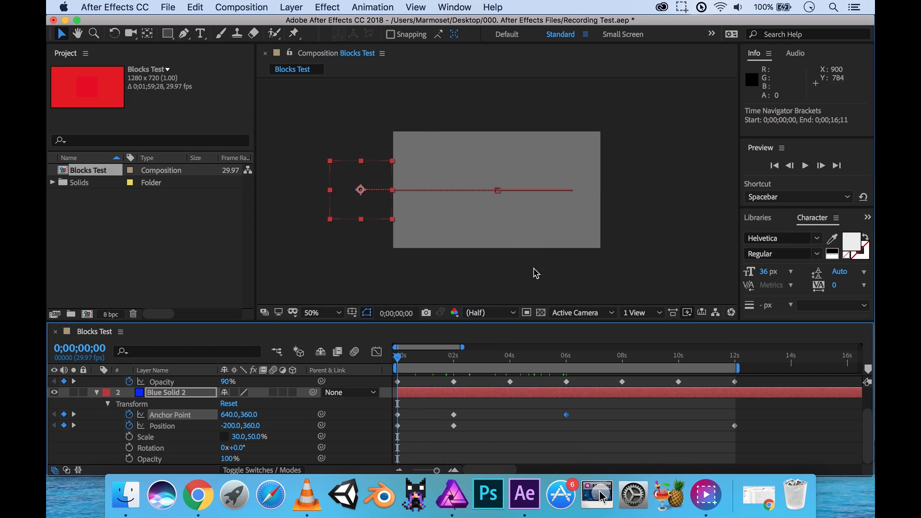
{"action": "left_click_drag", "start_coordinate": [397, 361], "coordinate": [570, 403]}
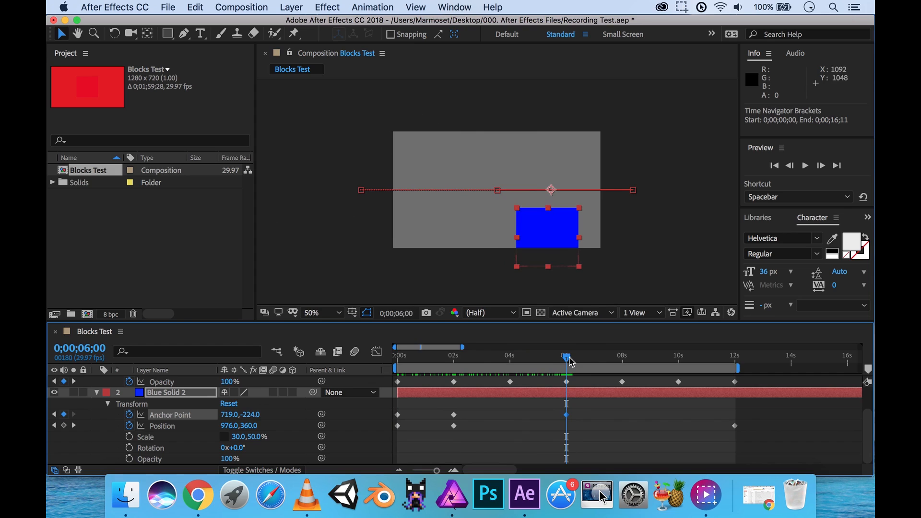
{"action": "left_click_drag", "start_coordinate": [571, 362], "coordinate": [601, 362]}
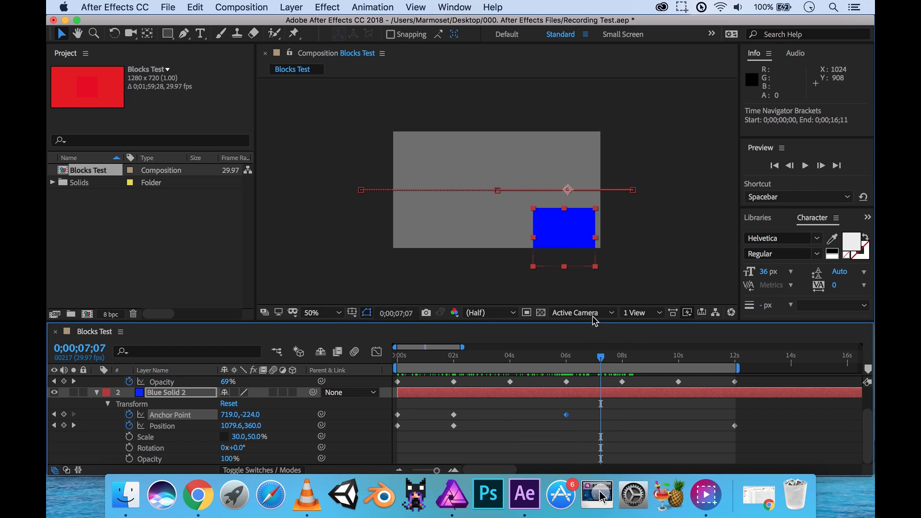
{"action": "left_click_drag", "start_coordinate": [601, 362], "coordinate": [568, 361]}
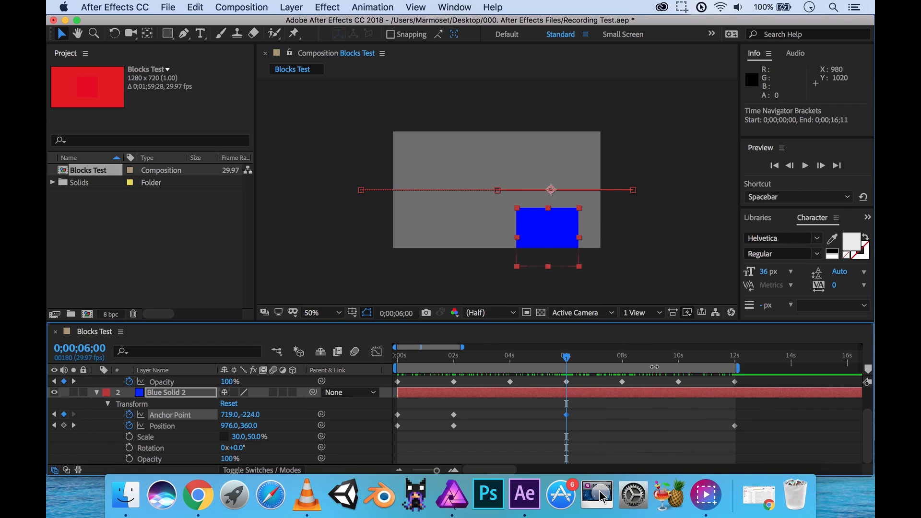
{"action": "left_click_drag", "start_coordinate": [668, 359], "coordinate": [566, 359]}
{"action": "left_click_drag", "start_coordinate": [231, 420], "coordinate": [100, 412]}
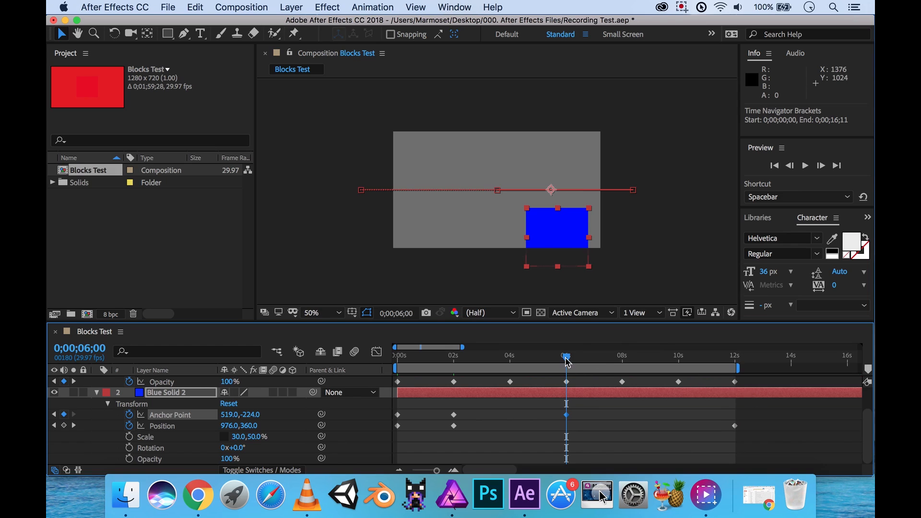
- Keyframe Blue Solid 2's anchor point at 519, 830 at the 12-second mark
{"action": "left_click_drag", "start_coordinate": [567, 362], "coordinate": [736, 365]}
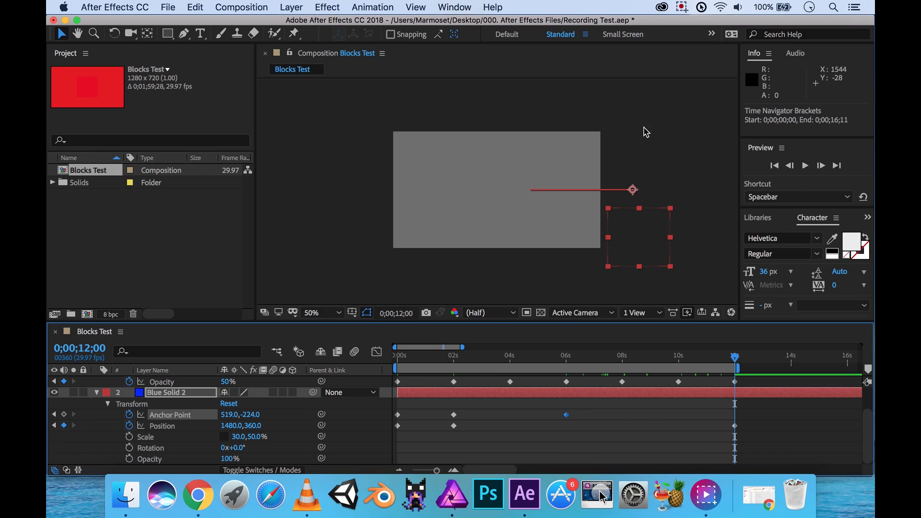
{"action": "left_click", "coordinate": [261, 414]}
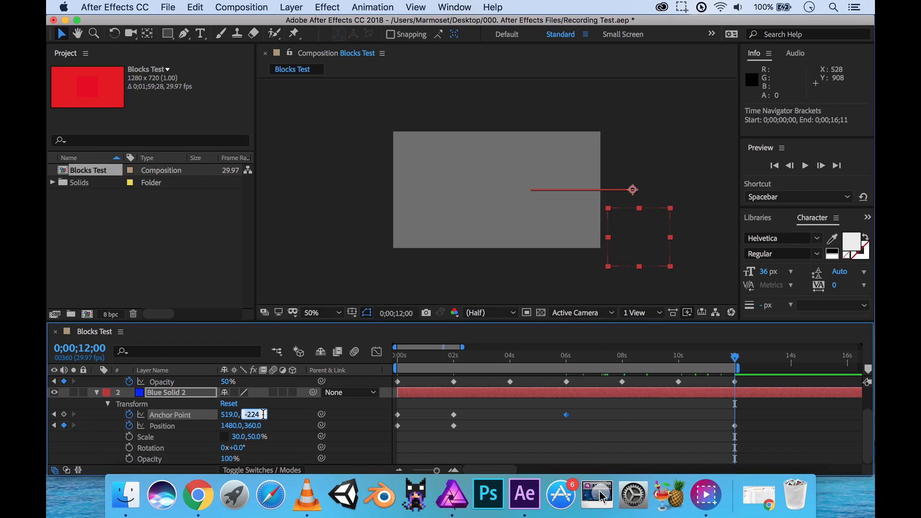
{"action": "type", "text": "700"}
{"action": "key", "text": "Return"}
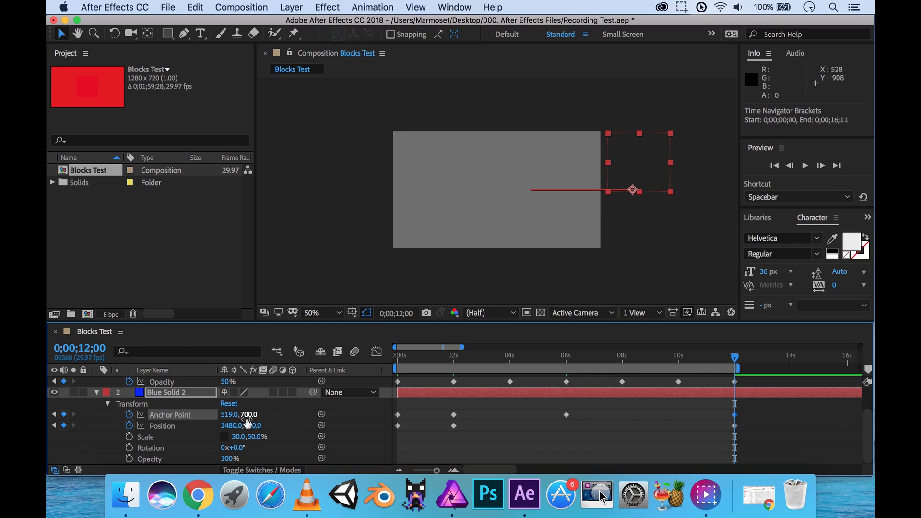
{"action": "left_click_drag", "start_coordinate": [262, 415], "coordinate": [326, 416]}
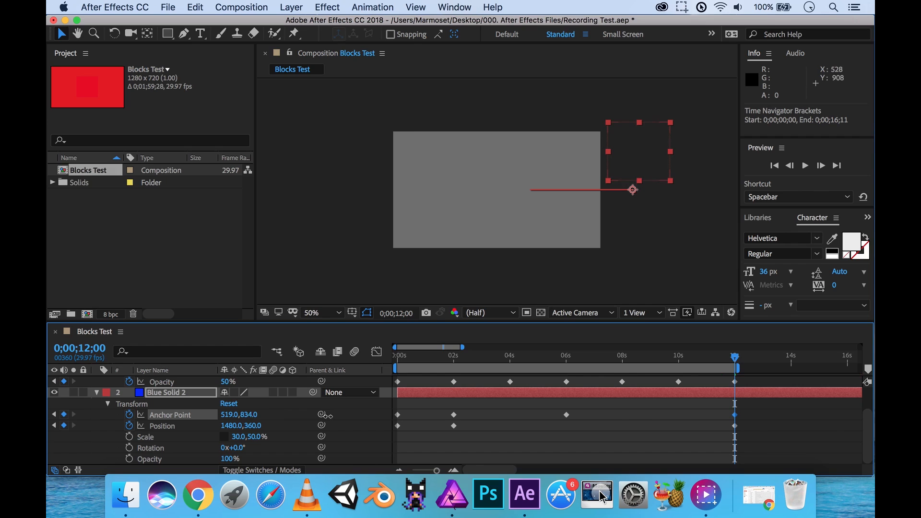
{"action": "left_click", "coordinate": [253, 415]}
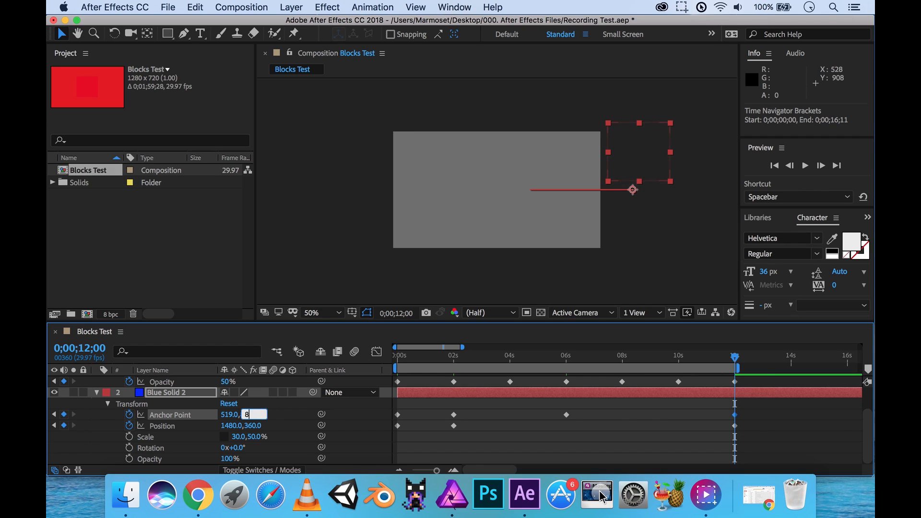
{"action": "type", "text": "830"}
{"action": "key", "text": "Return"}
- Play the animation from the start and scrub through it to check the block's path up to 12 seconds
{"action": "left_click_drag", "start_coordinate": [738, 360], "coordinate": [754, 389]}
{"action": "left_click_drag", "start_coordinate": [704, 387], "coordinate": [391, 386]}
{"action": "key", "text": "space"}
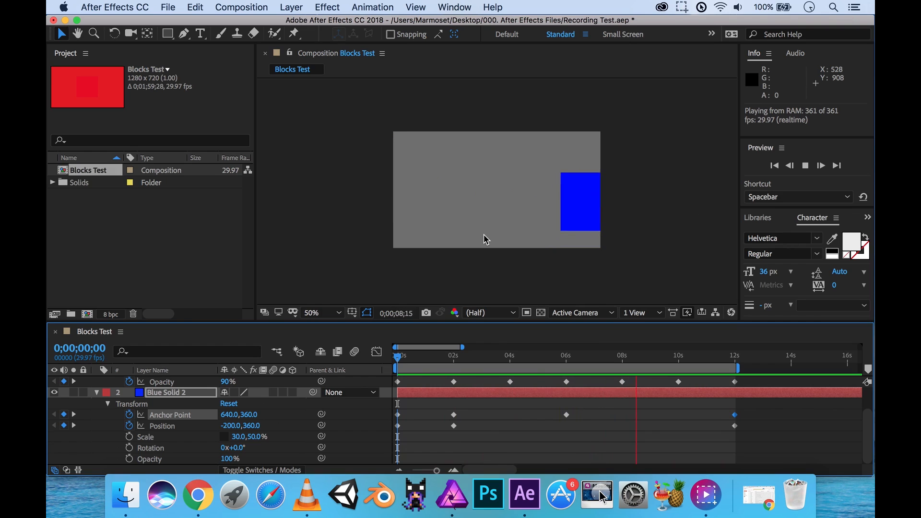
{"action": "left_click", "coordinate": [425, 362]}
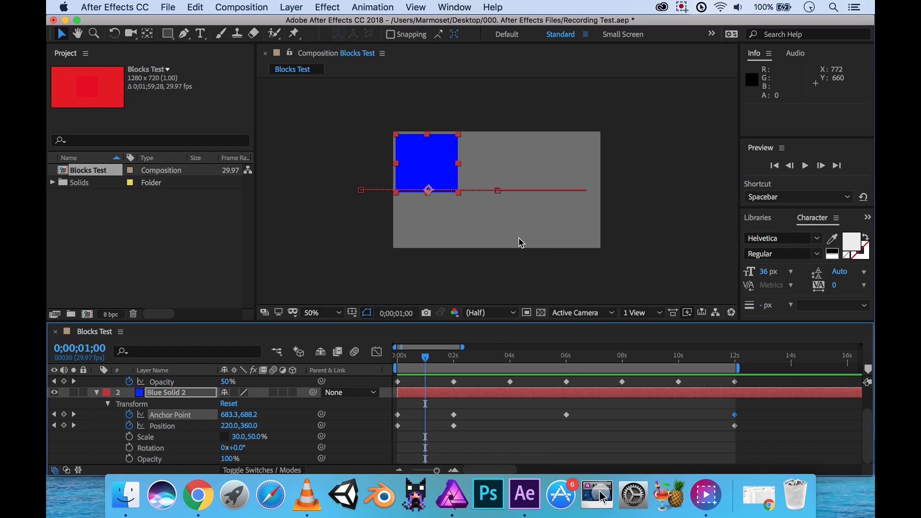
{"action": "left_click_drag", "start_coordinate": [428, 363], "coordinate": [709, 374]}
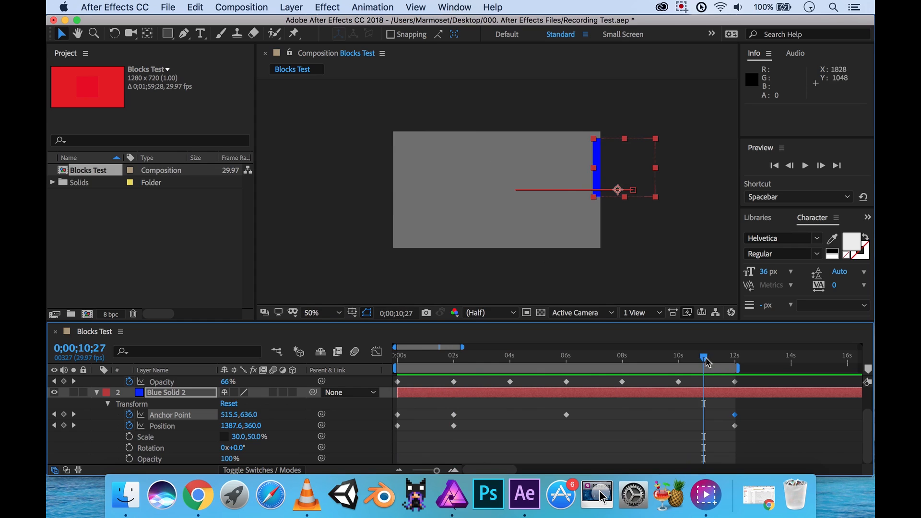
{"action": "left_click_drag", "start_coordinate": [708, 363], "coordinate": [734, 360]}
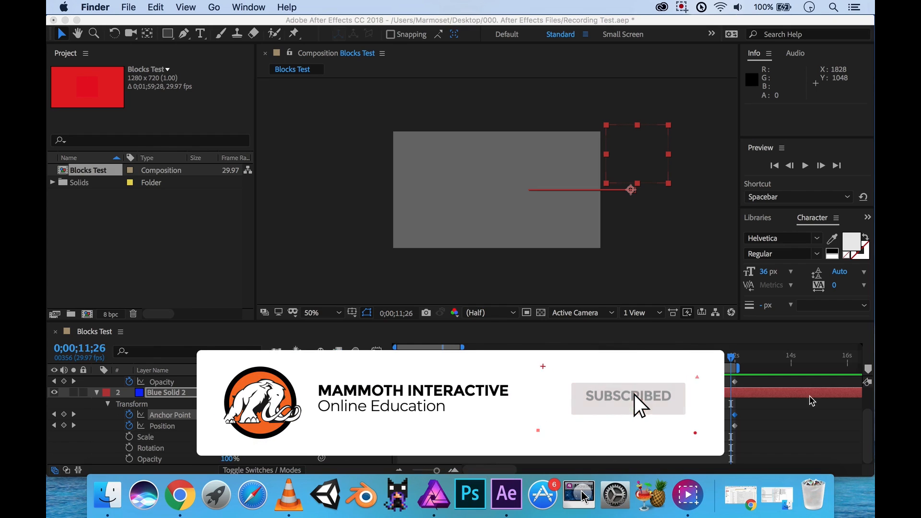
{"action": "left_click", "coordinate": [654, 364]}
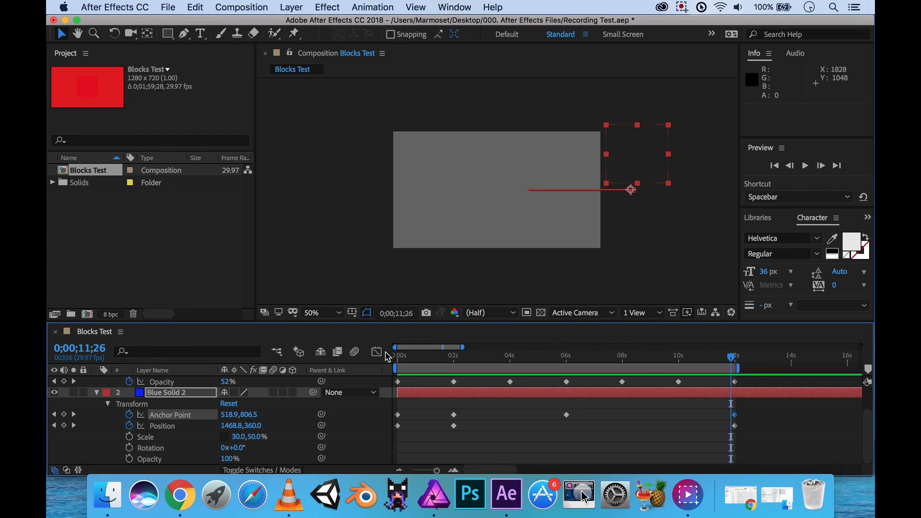
- Enable keyframing for Blue Solid 2's rotation at 0 seconds and keyframe it at 2x+0.0° at the 2-second mark
{"action": "left_click_drag", "start_coordinate": [423, 363], "coordinate": [389, 365]}
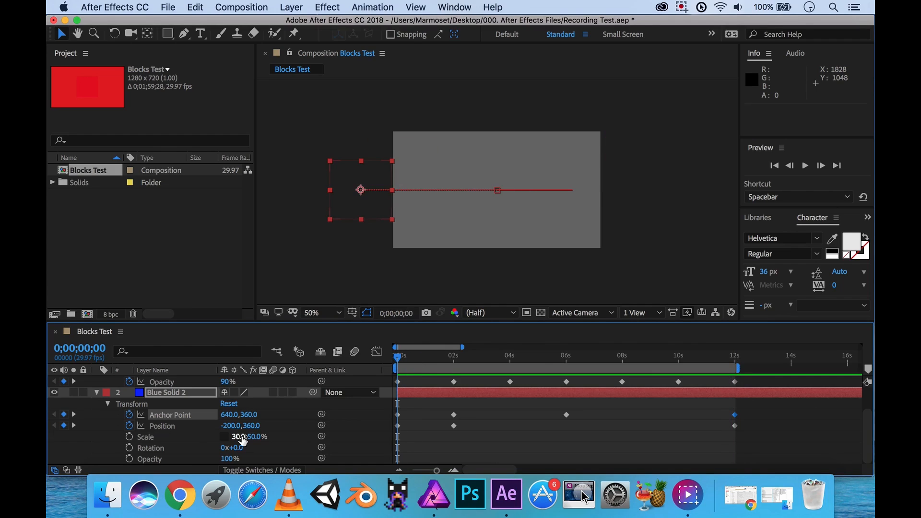
{"action": "left_click", "coordinate": [129, 450]}
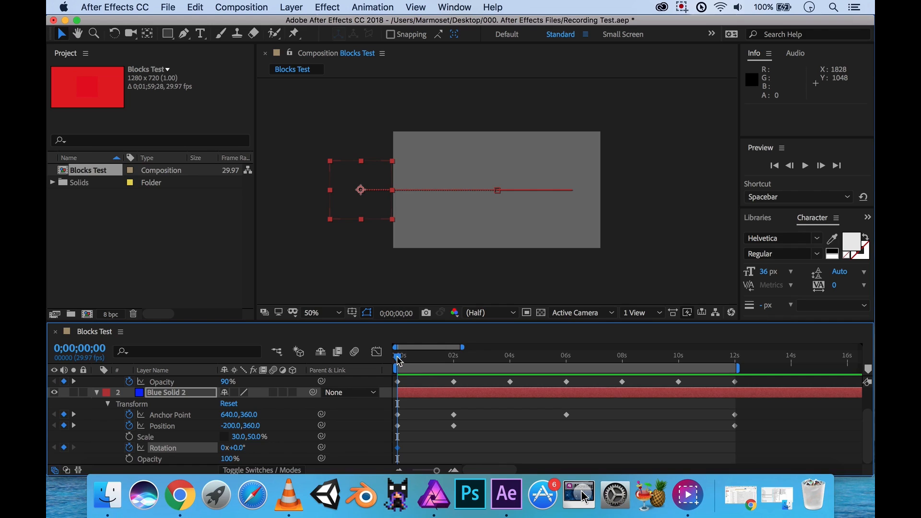
{"action": "left_click_drag", "start_coordinate": [399, 361], "coordinate": [454, 363]}
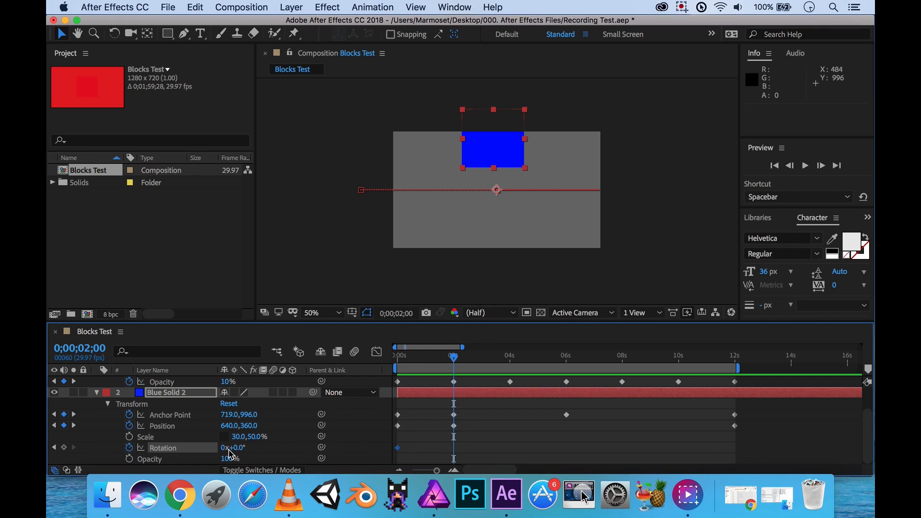
{"action": "key", "text": "alt+shift+r"}
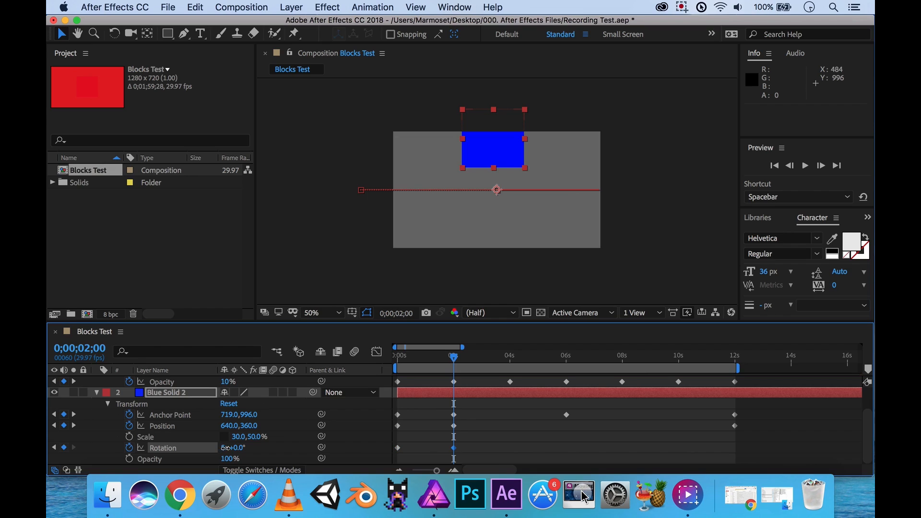
{"action": "left_click", "coordinate": [225, 448]}
{"action": "mouse_move", "coordinate": [455, 361]}
{"action": "left_mouse_down"}
{"action": "mouse_move", "coordinate": [396, 367]}
{"action": "mouse_move", "coordinate": [457, 369]}
{"action": "left_mouse_up"}
{"action": "mouse_move", "coordinate": [455, 361]}
{"action": "left_mouse_down"}
{"action": "mouse_move", "coordinate": [391, 367]}
{"action": "mouse_move", "coordinate": [455, 369]}
{"action": "left_mouse_up"}
{"action": "left_click", "coordinate": [225, 448]}
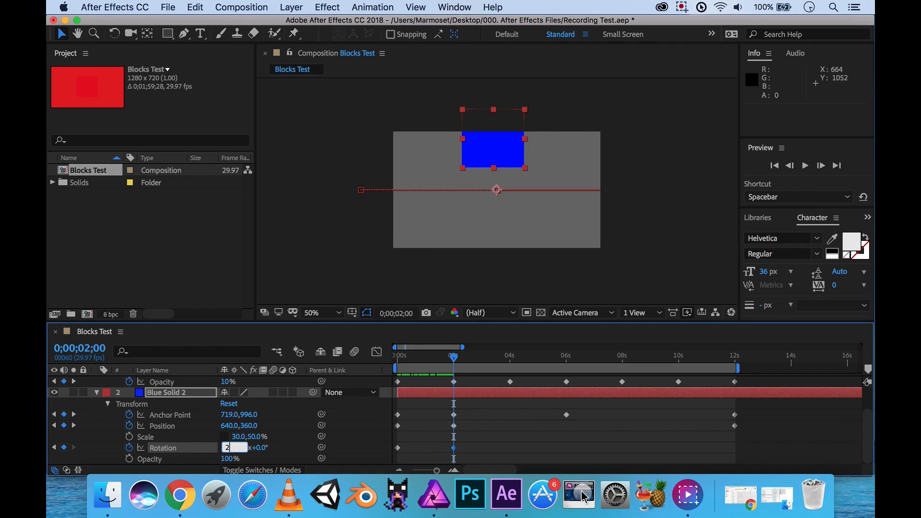
{"action": "key", "text": "Return"}
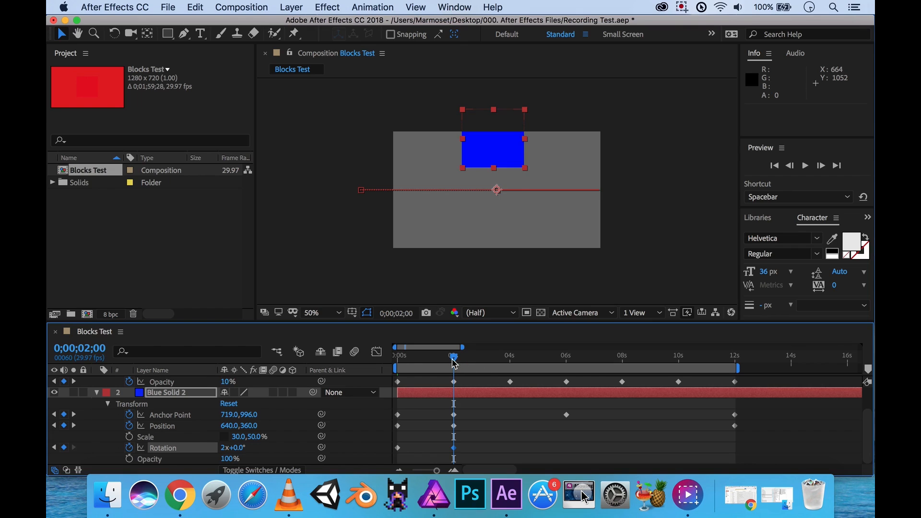
- Preview the rotation from the start, and keyframe Blue Solid 2's rotation at -2x+0.0° at the 6-second mark
{"action": "left_click_drag", "start_coordinate": [454, 364], "coordinate": [391, 365]}
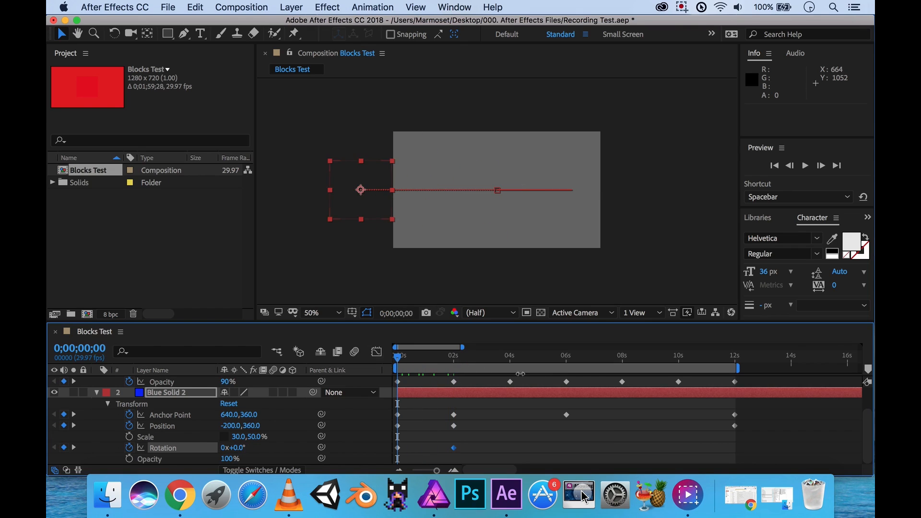
{"action": "key", "text": "space"}
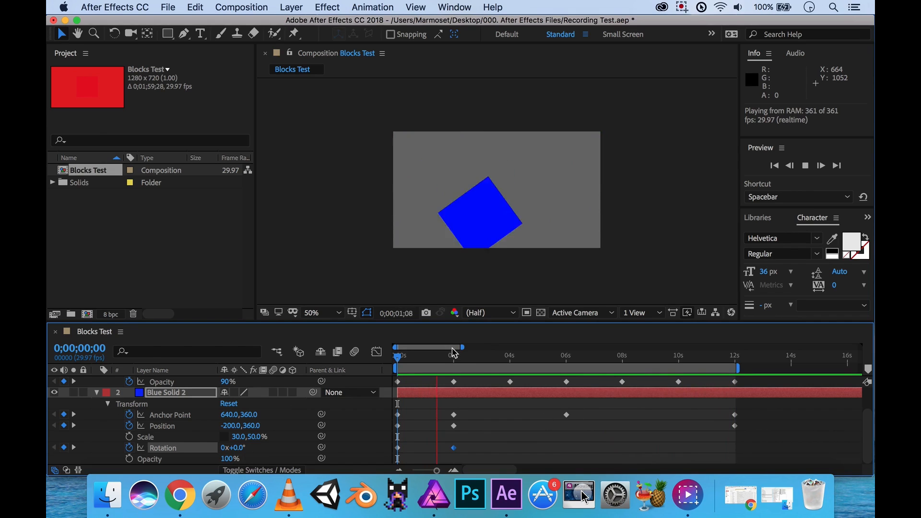
{"action": "left_click_drag", "start_coordinate": [476, 362], "coordinate": [566, 362]}
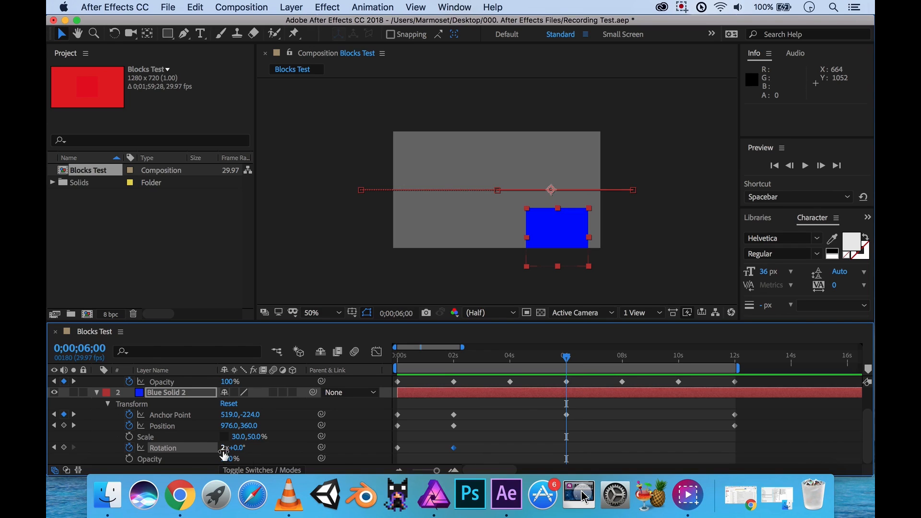
{"action": "left_click_drag", "start_coordinate": [226, 454], "coordinate": [220, 450]}
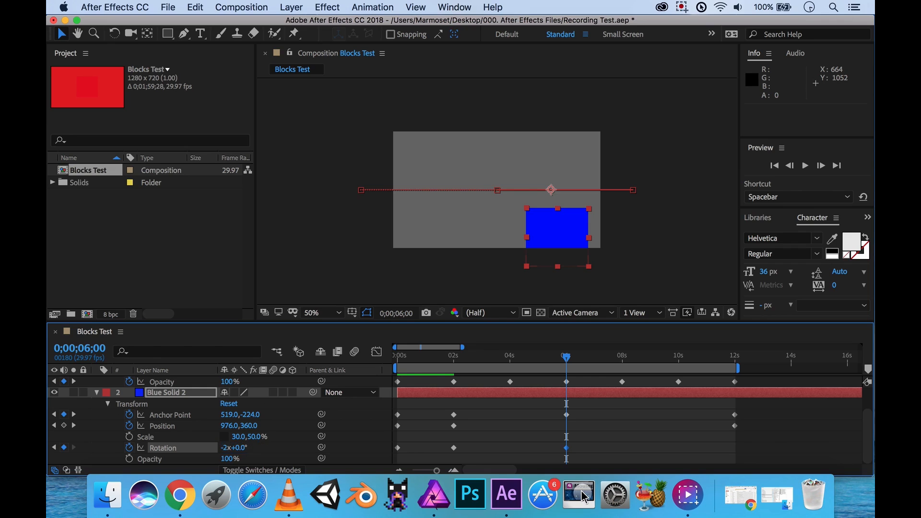
- Scrub through the existing rotation and keyframe Blue Solid 2's rotation at 10x+0.0° at the 12-second mark
{"action": "left_click_drag", "start_coordinate": [566, 359], "coordinate": [254, 369]}
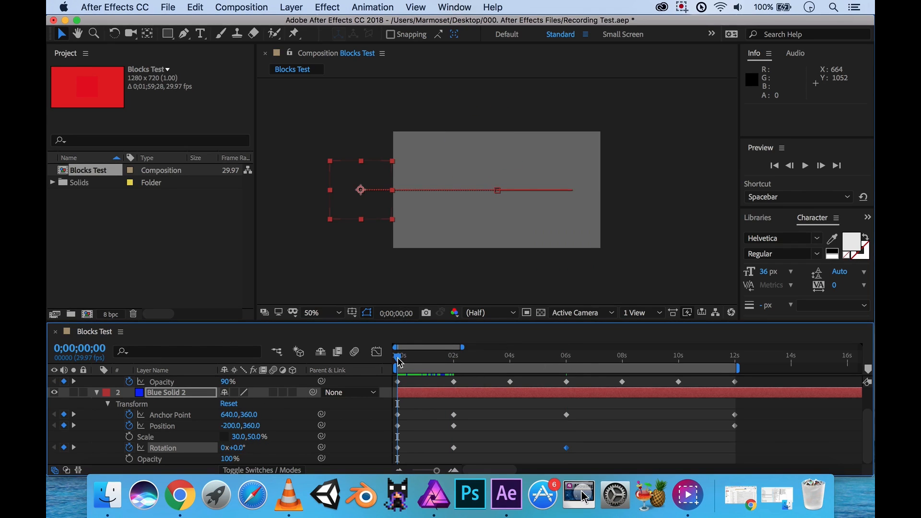
{"action": "left_click_drag", "start_coordinate": [399, 361], "coordinate": [570, 372]}
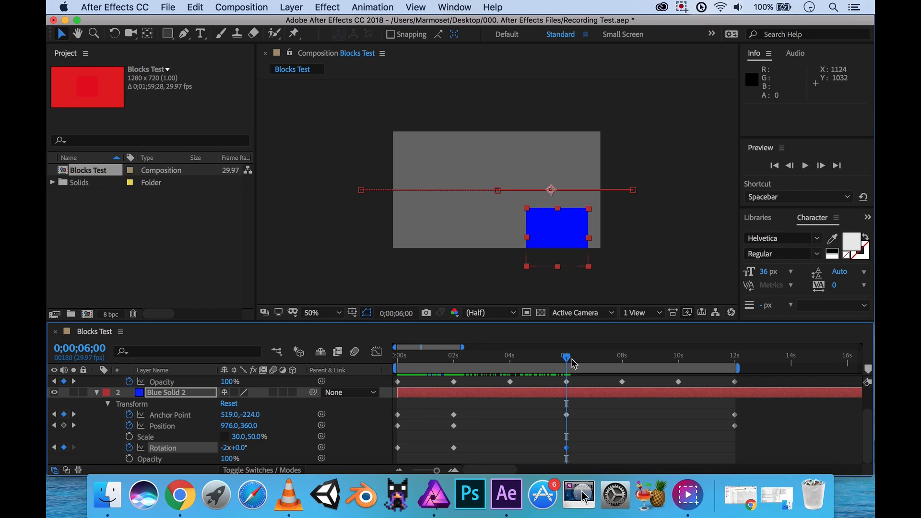
{"action": "left_click_drag", "start_coordinate": [569, 361], "coordinate": [736, 372]}
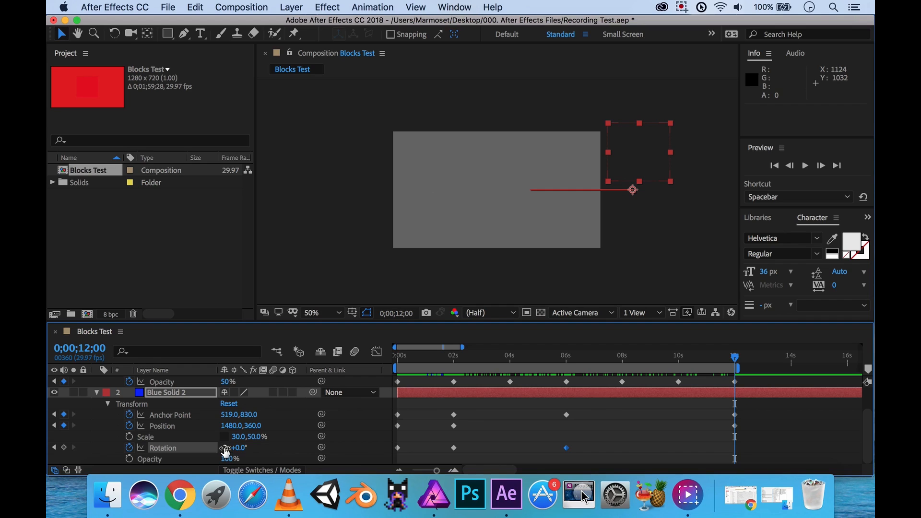
{"action": "left_click_drag", "start_coordinate": [224, 451], "coordinate": [239, 448]}
- Play the animation and scrub to its end to check Blue Solid 2's spin between 6 and 12 seconds
{"action": "left_click_drag", "start_coordinate": [737, 361], "coordinate": [562, 365]}
{"action": "key", "text": "space"}
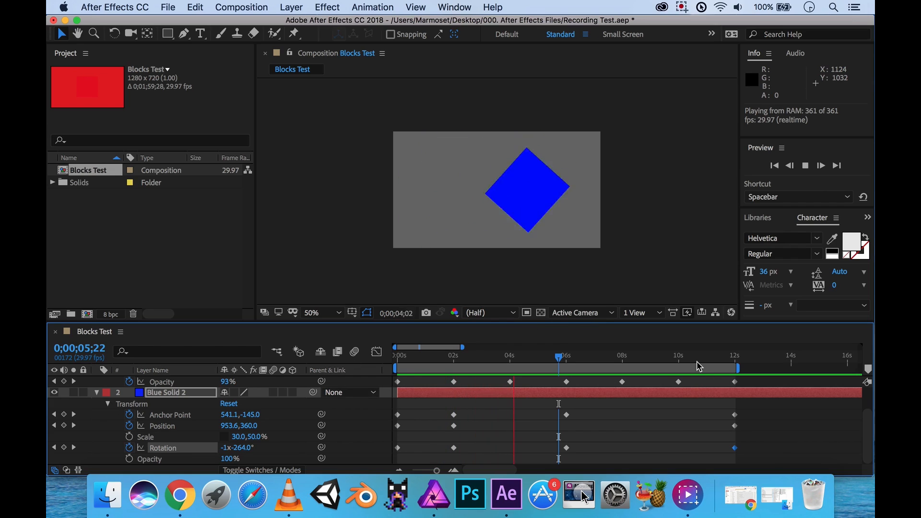
{"action": "left_click", "coordinate": [684, 359]}
{"action": "left_click_drag", "start_coordinate": [684, 361], "coordinate": [737, 363]}
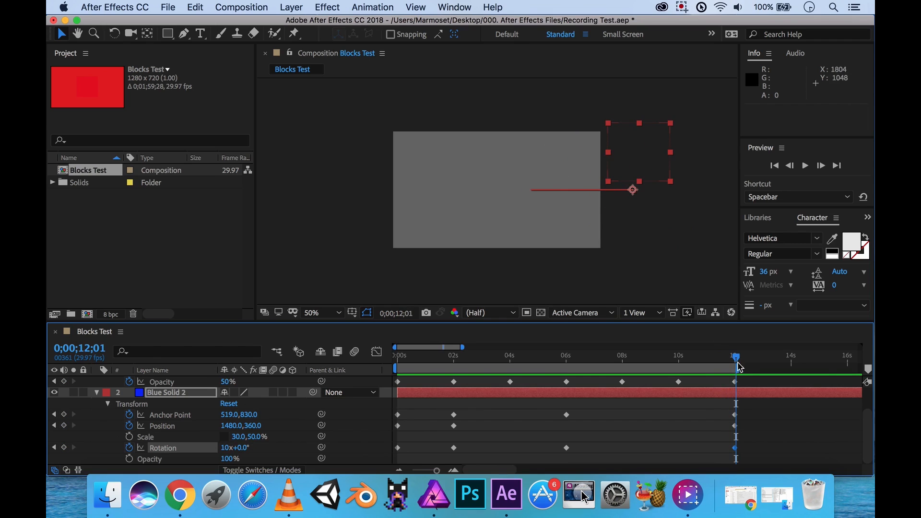
- At the 12-second mark, try X positions 1600 and 2000 for Blue Solid 2 and settle on 1700, 360
{"action": "left_click_drag", "start_coordinate": [738, 362], "coordinate": [736, 360]}
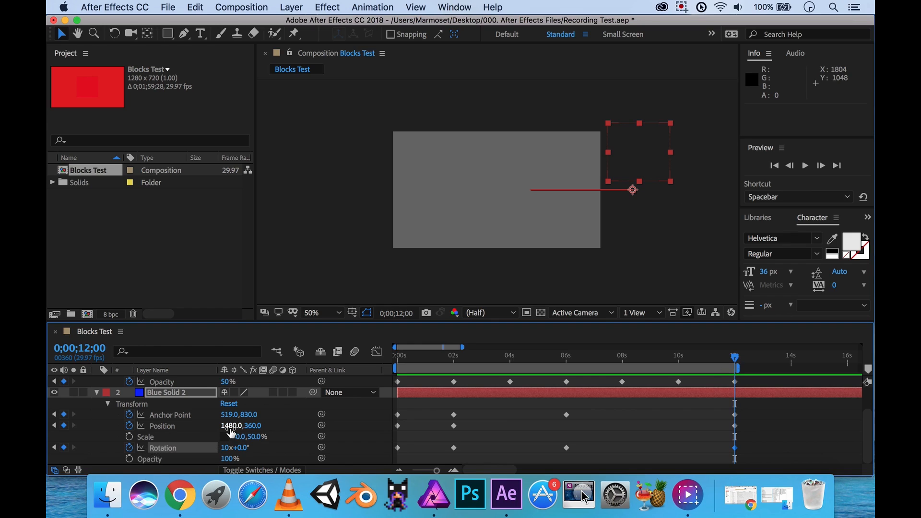
{"action": "left_click_drag", "start_coordinate": [226, 427], "coordinate": [296, 427]}
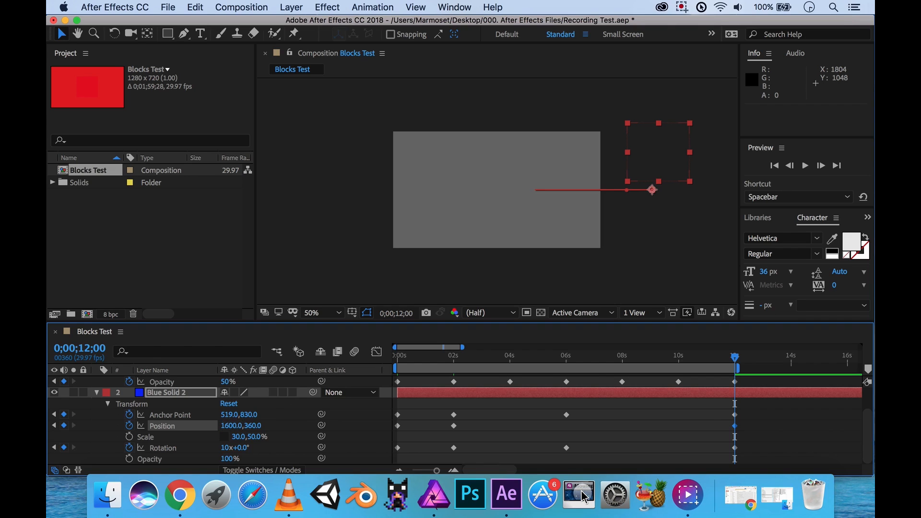
{"action": "mouse_move", "coordinate": [734, 362]}
{"action": "left_mouse_down"}
{"action": "mouse_move", "coordinate": [687, 361]}
{"action": "mouse_move", "coordinate": [736, 359]}
{"action": "left_mouse_up"}
{"action": "type", "text": "200"}
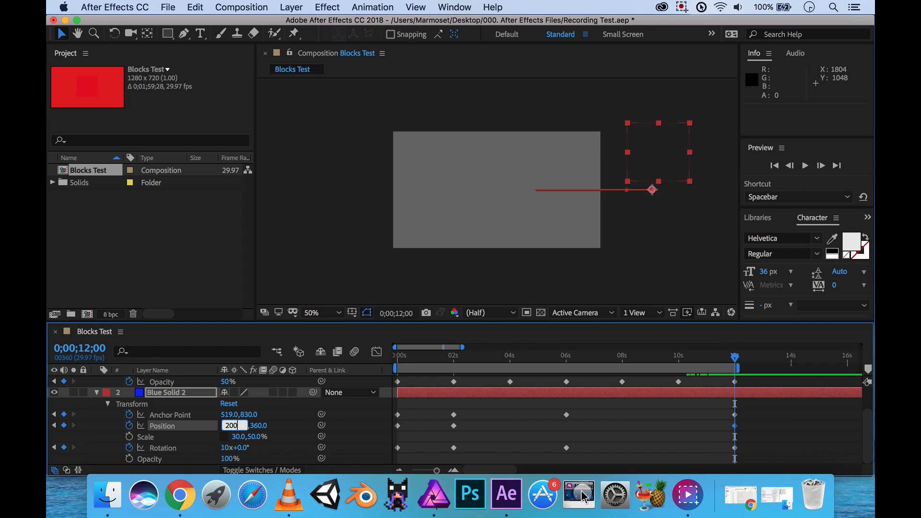
{"action": "type", "text": "0"}
{"action": "key", "text": "Return"}
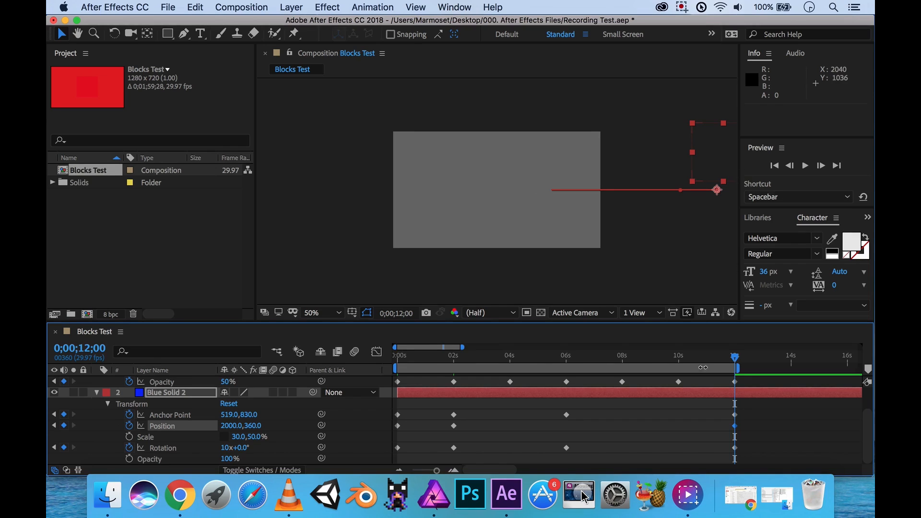
{"action": "mouse_move", "coordinate": [738, 365]}
{"action": "left_mouse_down"}
{"action": "mouse_move", "coordinate": [676, 365]}
{"action": "mouse_move", "coordinate": [731, 367]}
{"action": "left_mouse_up"}
{"action": "key", "text": "Return"}
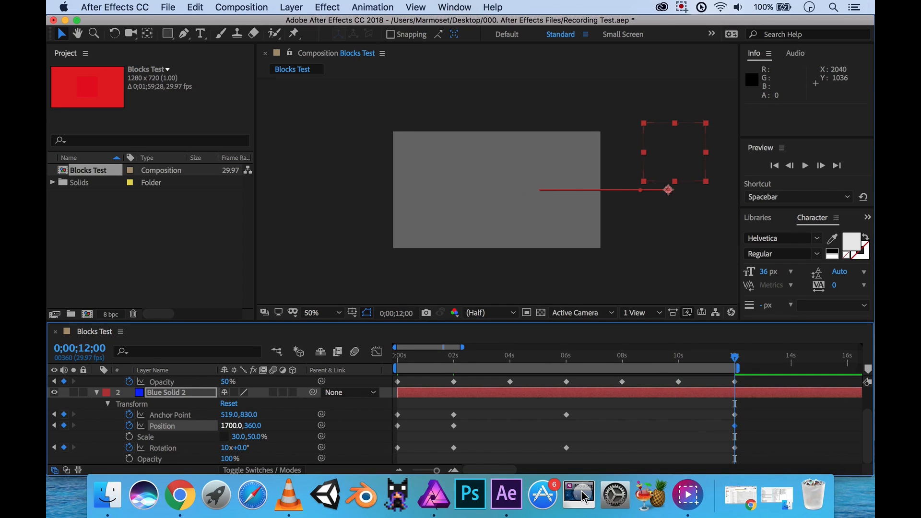
- Play the full animation and scrub through it to check Blue Solid 2's exit from the frame
{"action": "left_click_drag", "start_coordinate": [735, 361], "coordinate": [569, 363]}
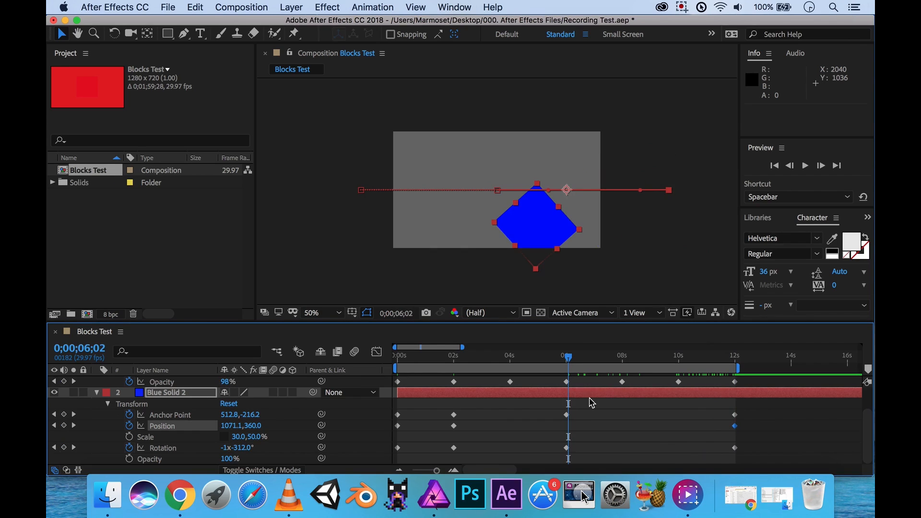
{"action": "key", "text": "space"}
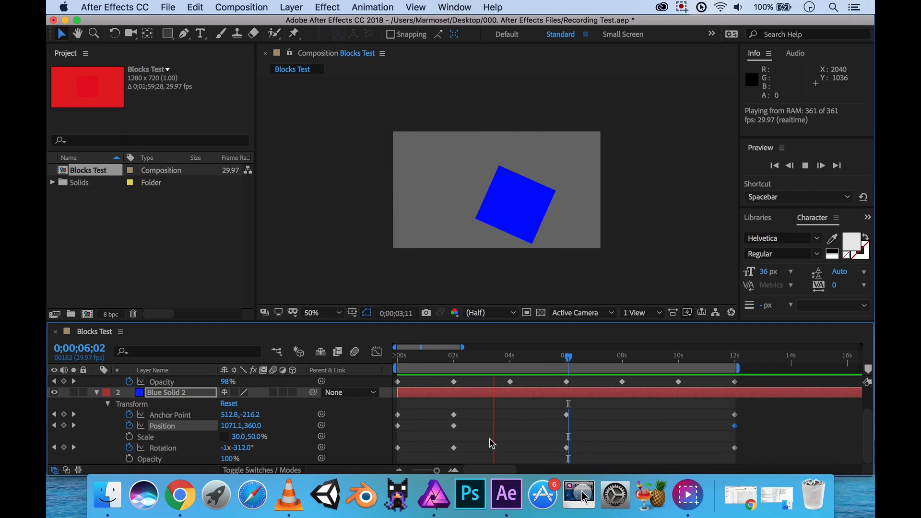
{"action": "left_click_drag", "start_coordinate": [517, 358], "coordinate": [485, 359]}
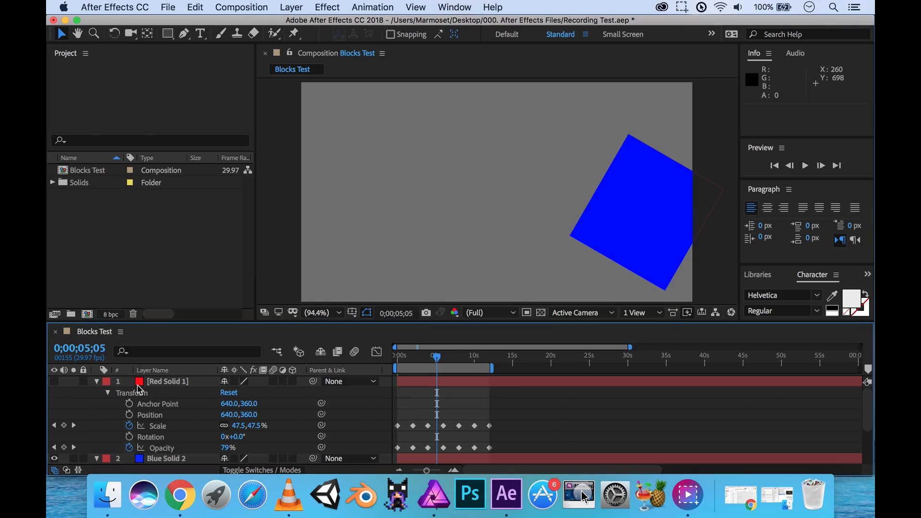
- Collapse the properties of the Red Solid 1 and Blue Solid 2 layers in the timeline
{"action": "left_click", "coordinate": [96, 382]}
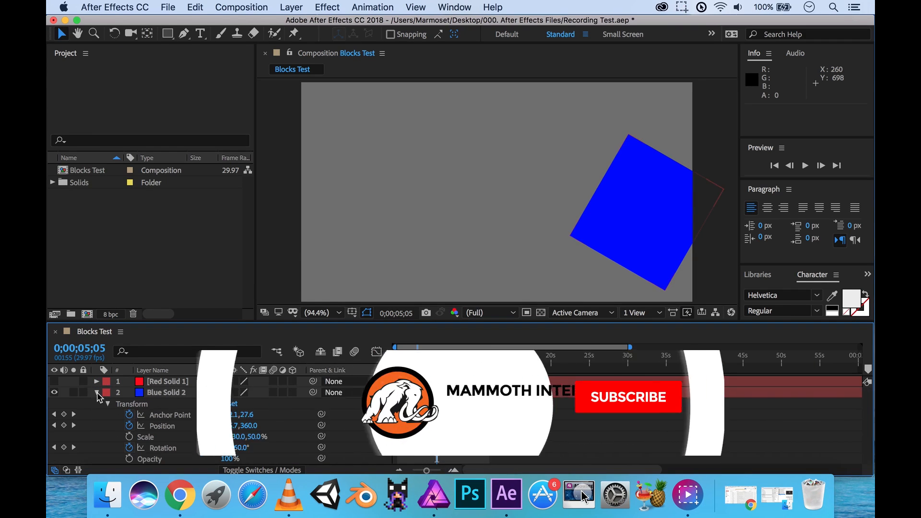
{"action": "left_click", "coordinate": [97, 393]}
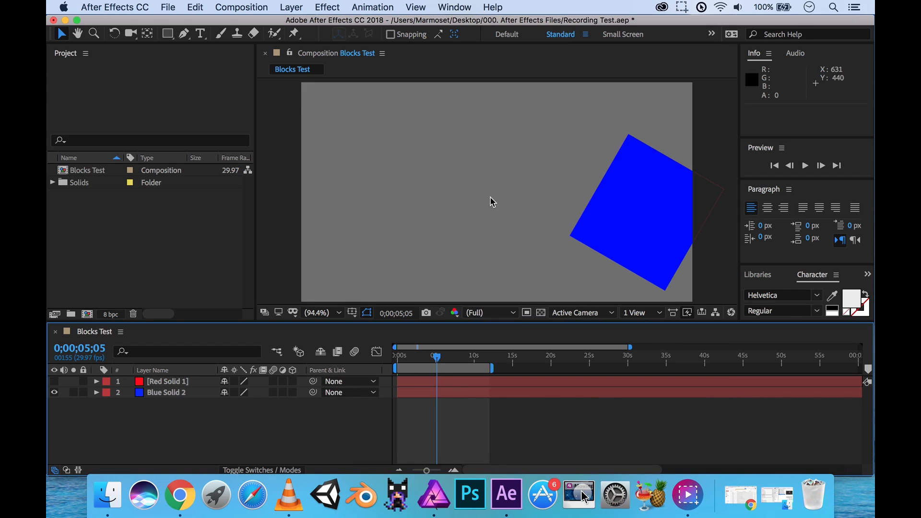
{"action": "left_click", "coordinate": [291, 7]}
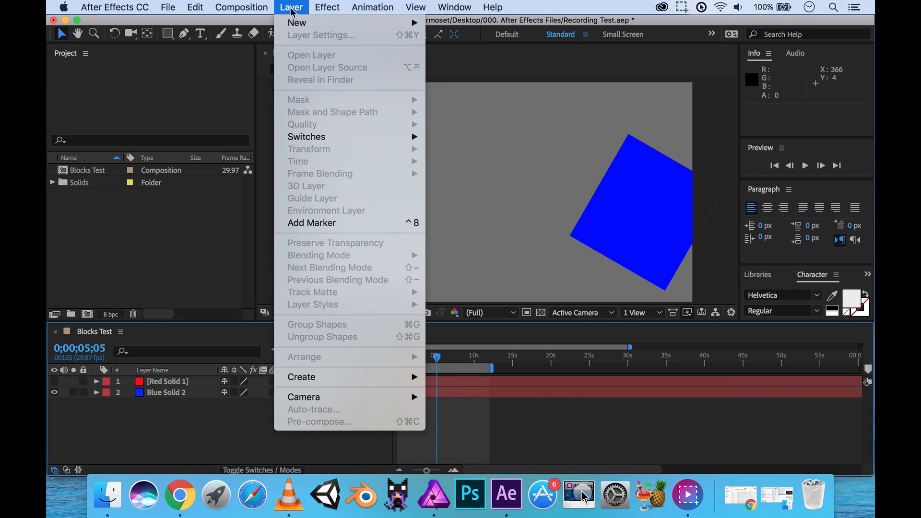
{"action": "mouse_move", "coordinate": [303, 25]}
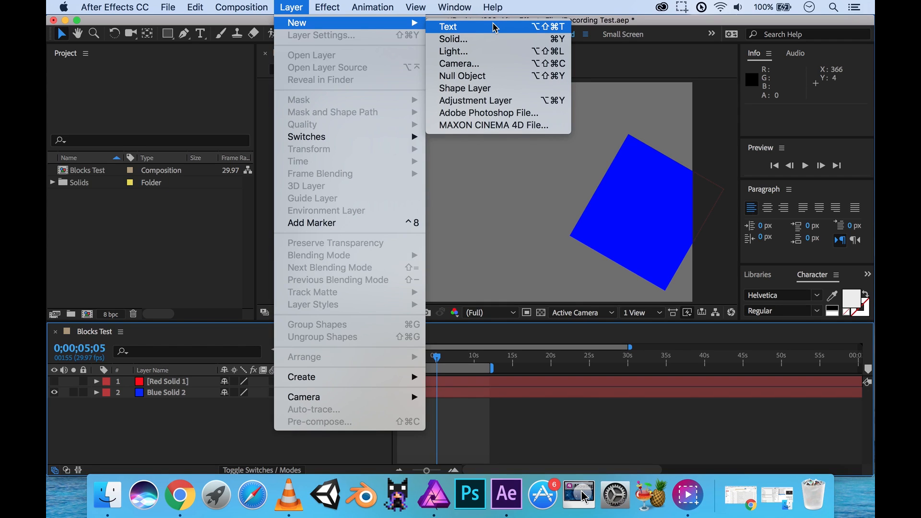
{"action": "left_click", "coordinate": [573, 6]}
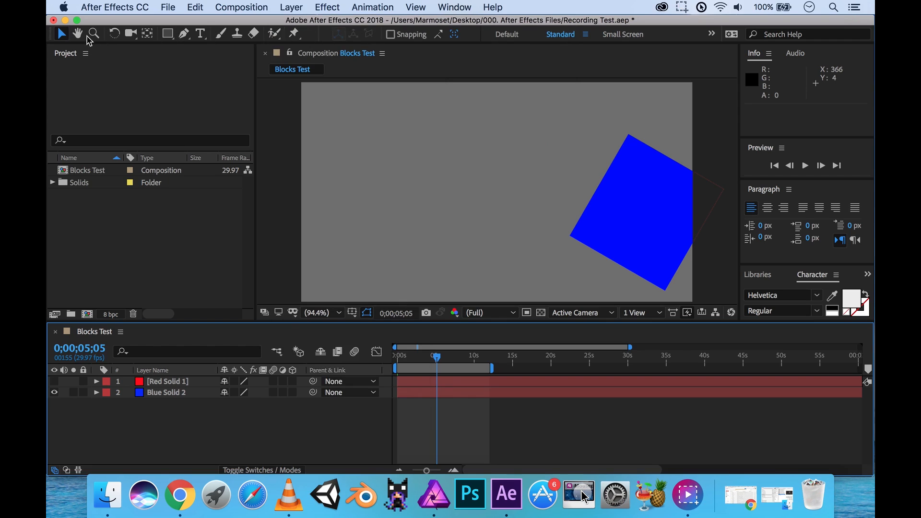
- Draw a wide text box across the upper half of the composition frame and enter TEST in it
{"action": "left_click", "coordinate": [202, 36]}
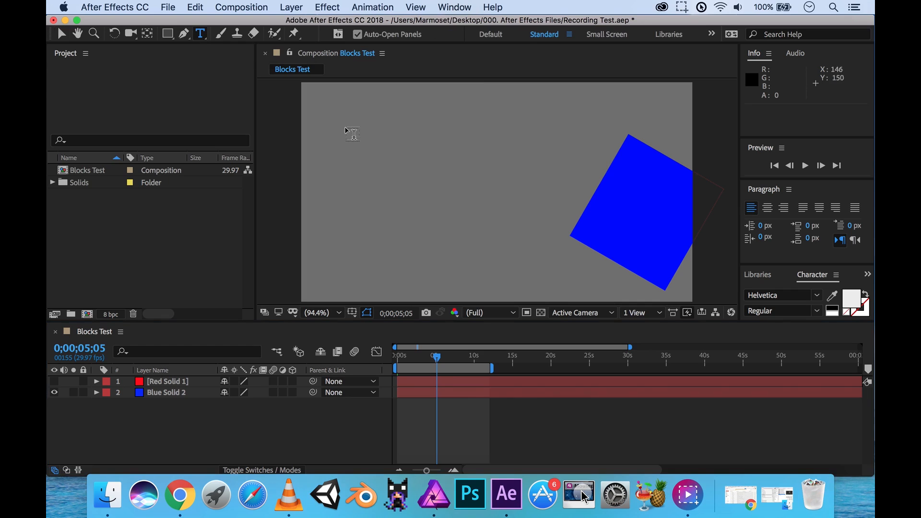
{"action": "left_click_drag", "start_coordinate": [345, 124], "coordinate": [654, 198]}
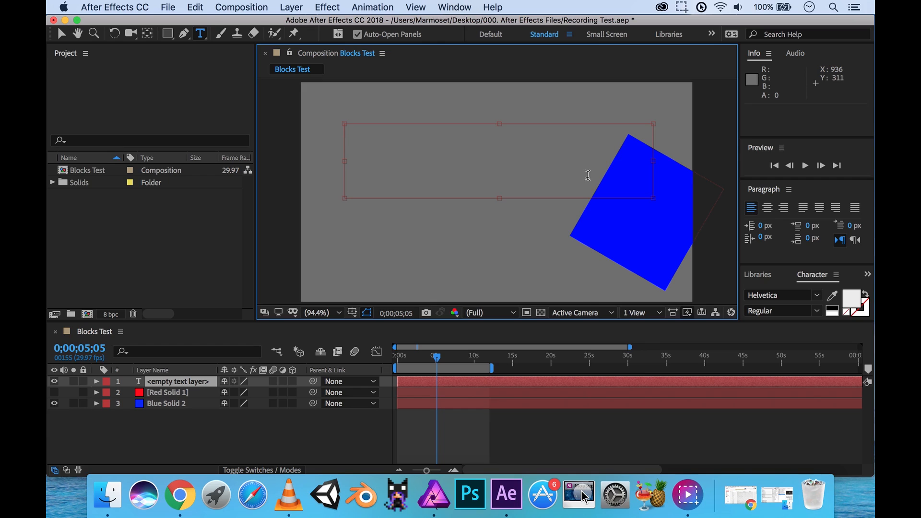
{"action": "type", "text": "TEST"}
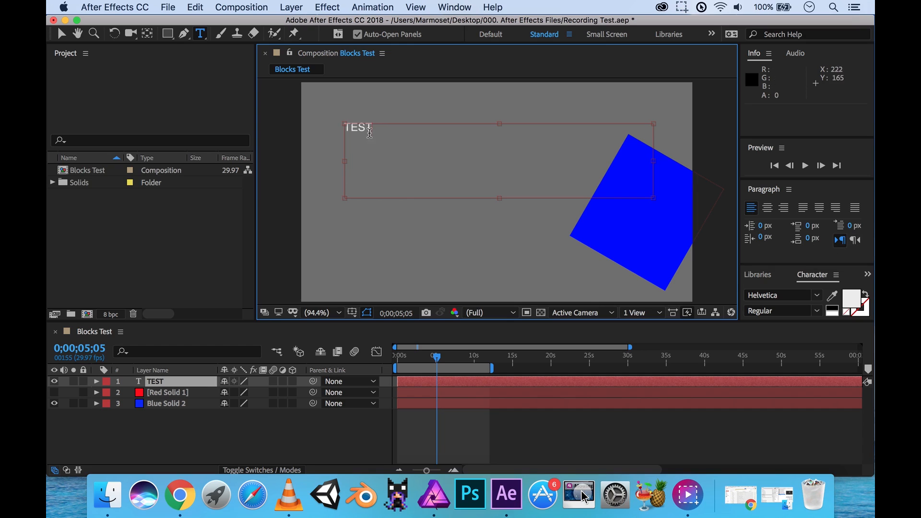
- Center-align the word TEST within its text box
{"action": "left_click_drag", "start_coordinate": [375, 128], "coordinate": [344, 125]}
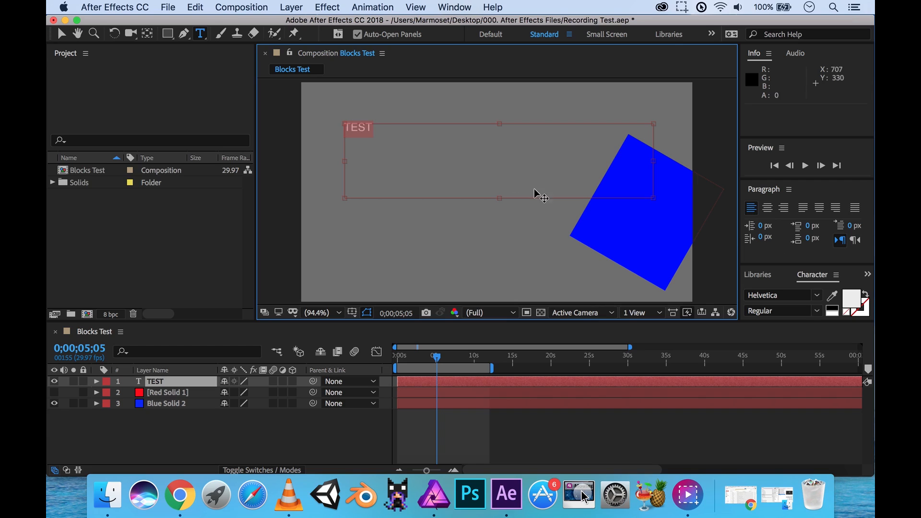
{"action": "left_click", "coordinate": [770, 211]}
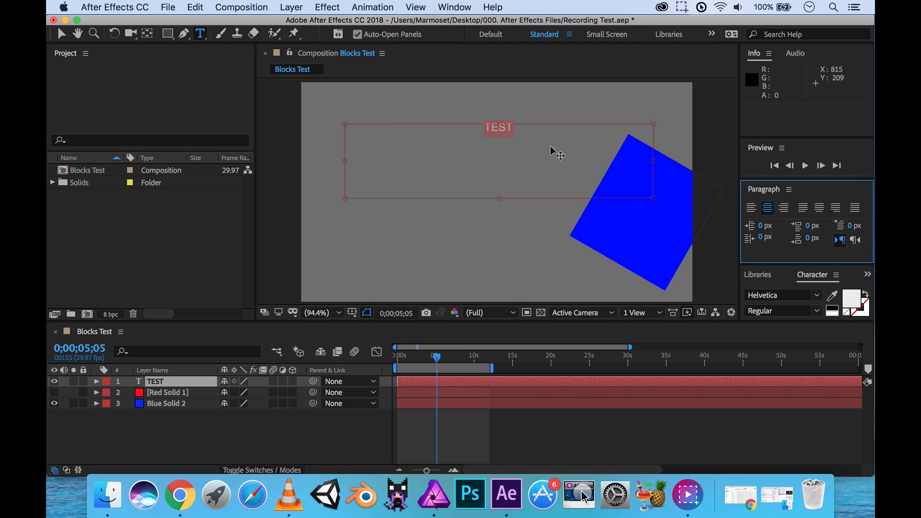
{"action": "left_click", "coordinate": [516, 133]}
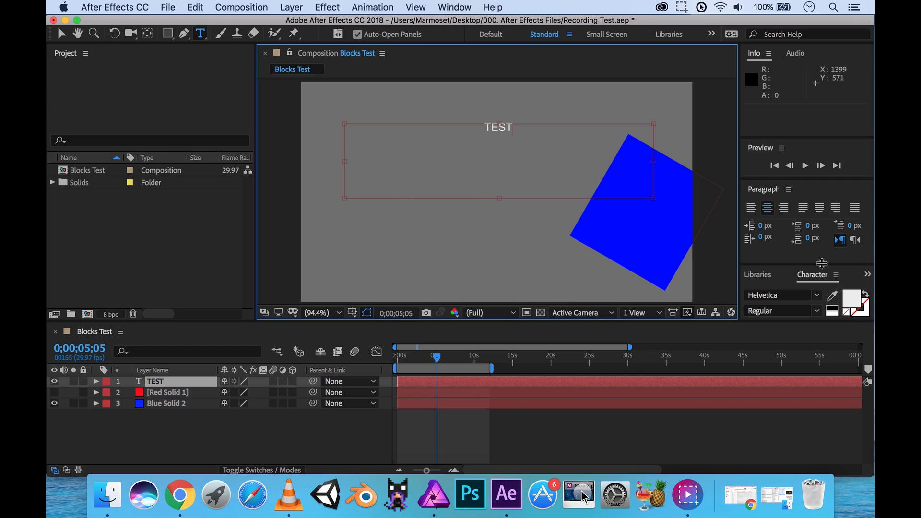
- Enlarge the Character panel and close the Preview panel to make room for the text settings
{"action": "left_click_drag", "start_coordinate": [822, 263], "coordinate": [821, 220]}
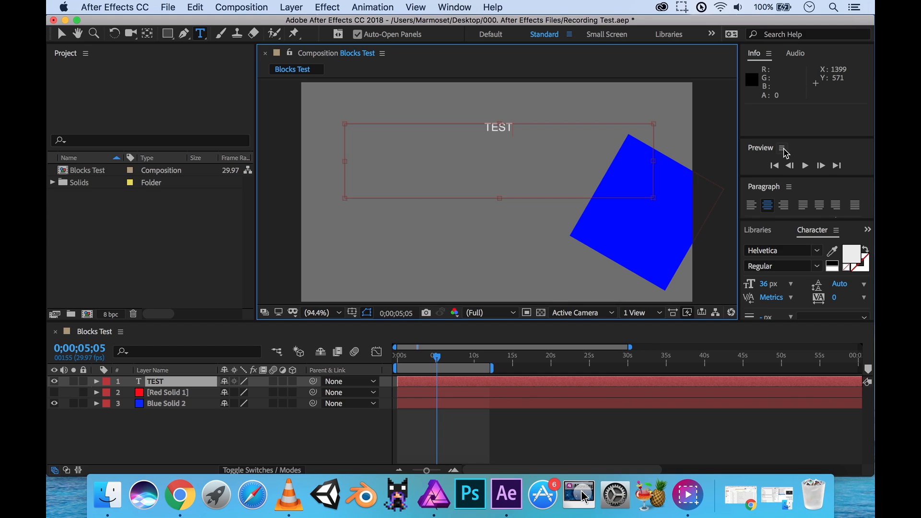
{"action": "left_click", "coordinate": [784, 149]}
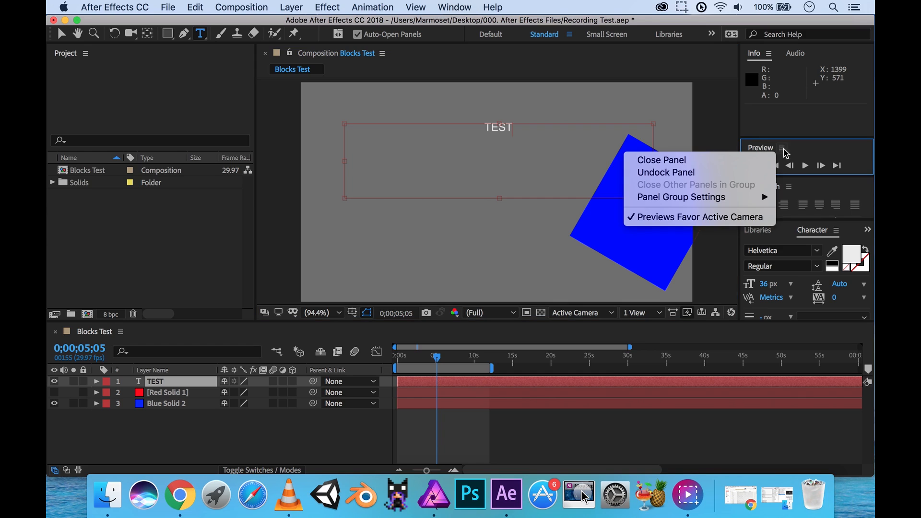
{"action": "left_click", "coordinate": [691, 161]}
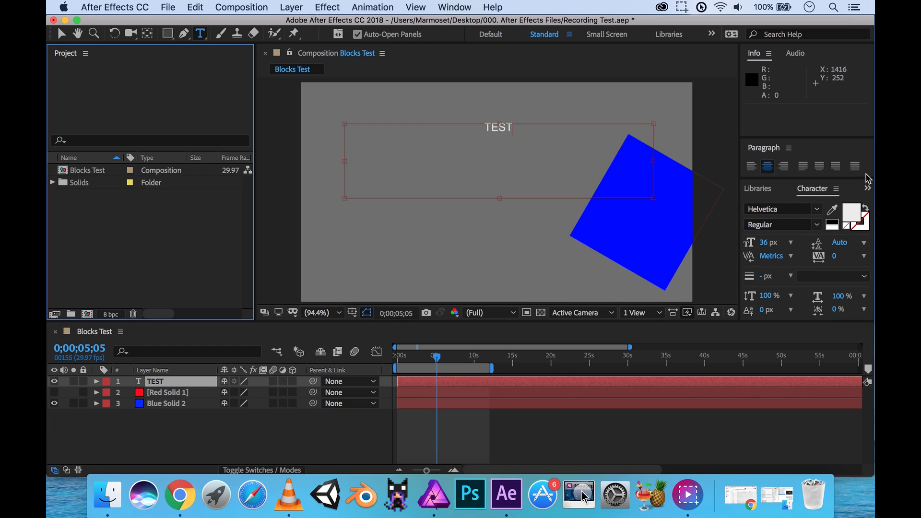
- Restore the Preview panel to the workspace and close it again
{"action": "left_click", "coordinate": [454, 9]}
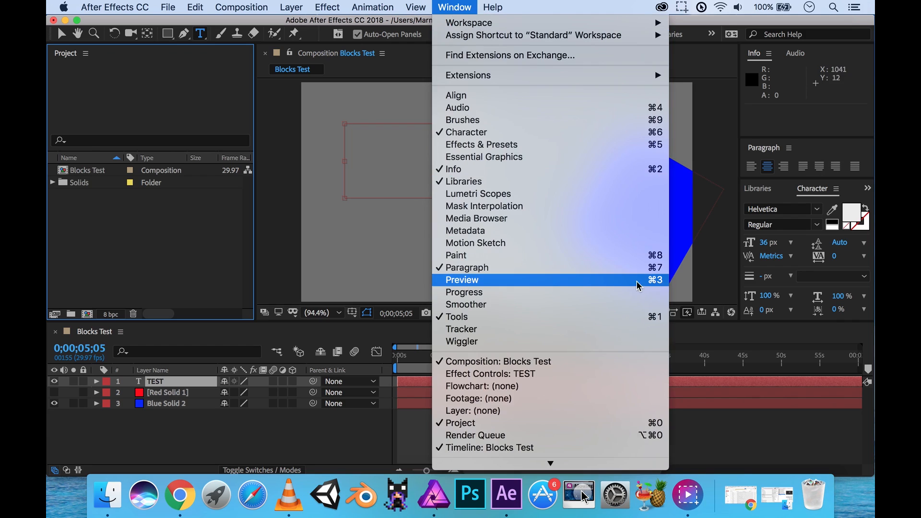
{"action": "left_click", "coordinate": [542, 284]}
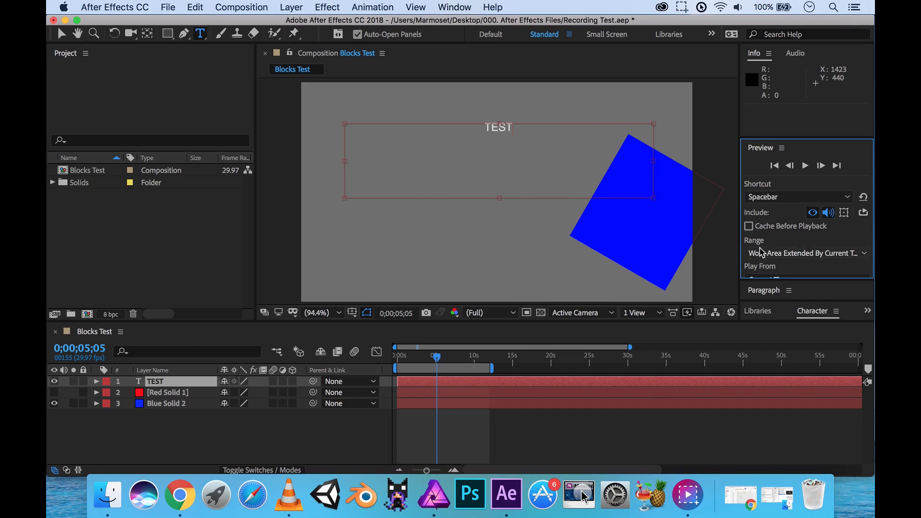
{"action": "left_click", "coordinate": [782, 148]}
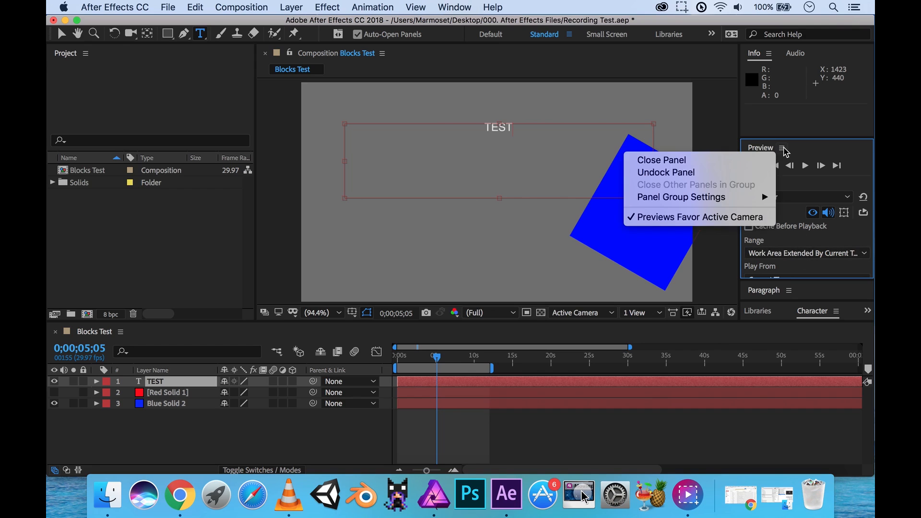
{"action": "left_click", "coordinate": [718, 158]}
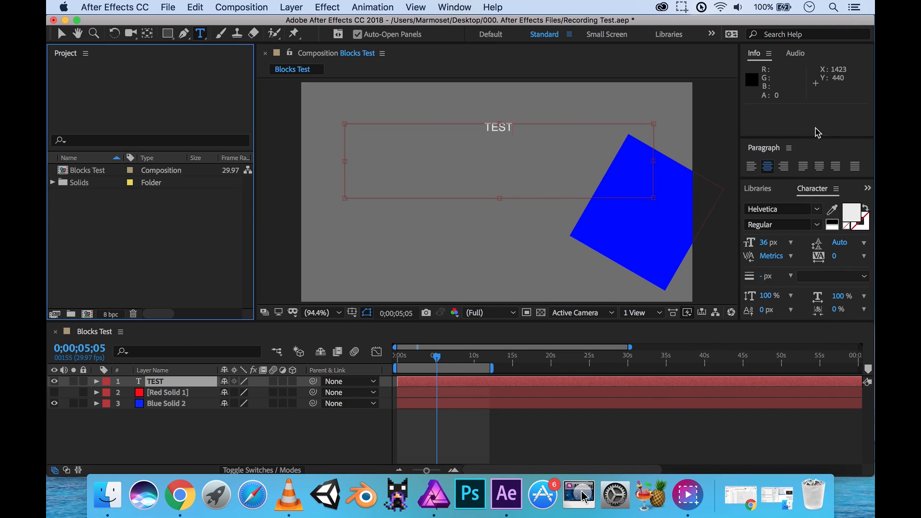
- Shrink the Info and Paragraph panels so that the Character panel shows more of its options
{"action": "left_click_drag", "start_coordinate": [809, 138], "coordinate": [809, 96]}
{"action": "left_click_drag", "start_coordinate": [819, 180], "coordinate": [819, 148]}
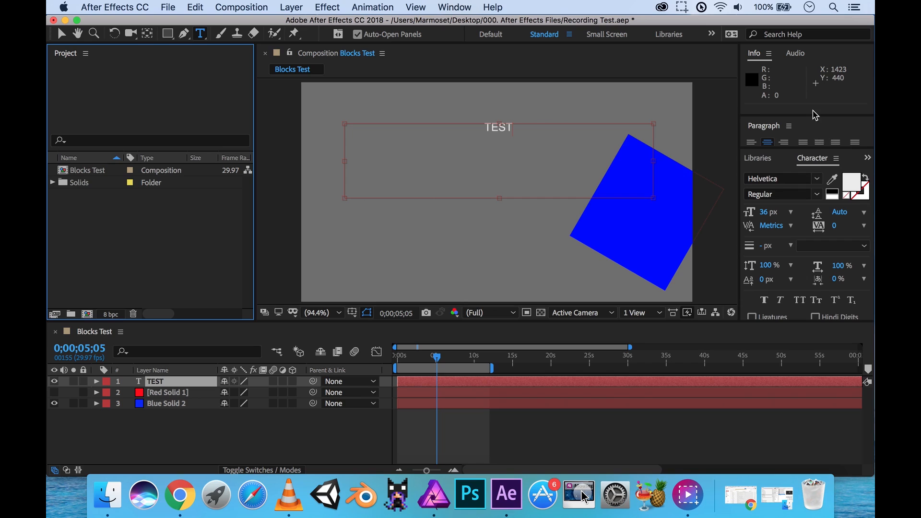
{"action": "left_click_drag", "start_coordinate": [810, 117], "coordinate": [810, 102]}
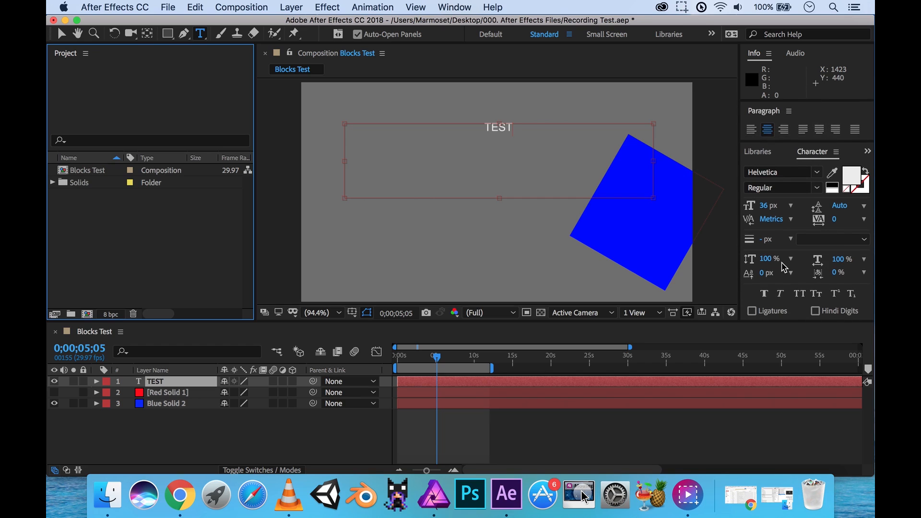
- Set the font size of the word TEST to 200 px
{"action": "left_click_drag", "start_coordinate": [513, 127], "coordinate": [483, 127]}
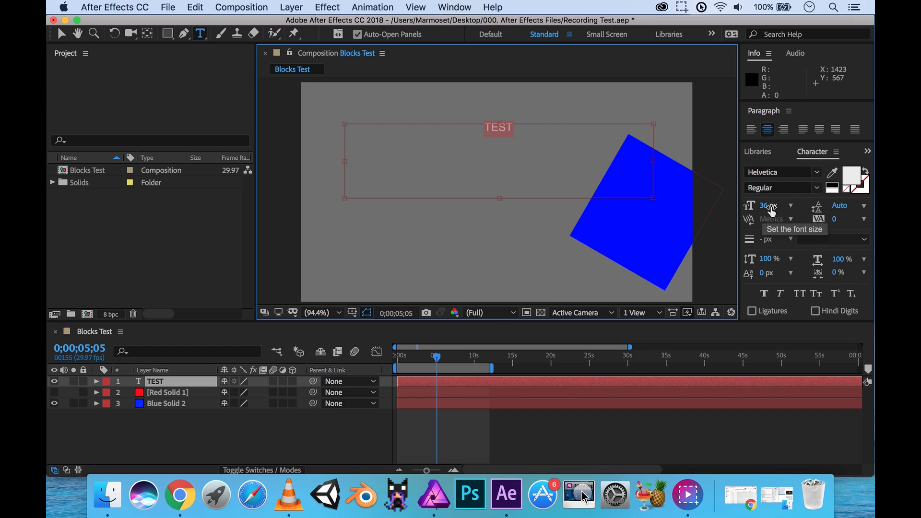
{"action": "left_click_drag", "start_coordinate": [766, 209], "coordinate": [789, 208]}
{"action": "left_click", "coordinate": [790, 208]}
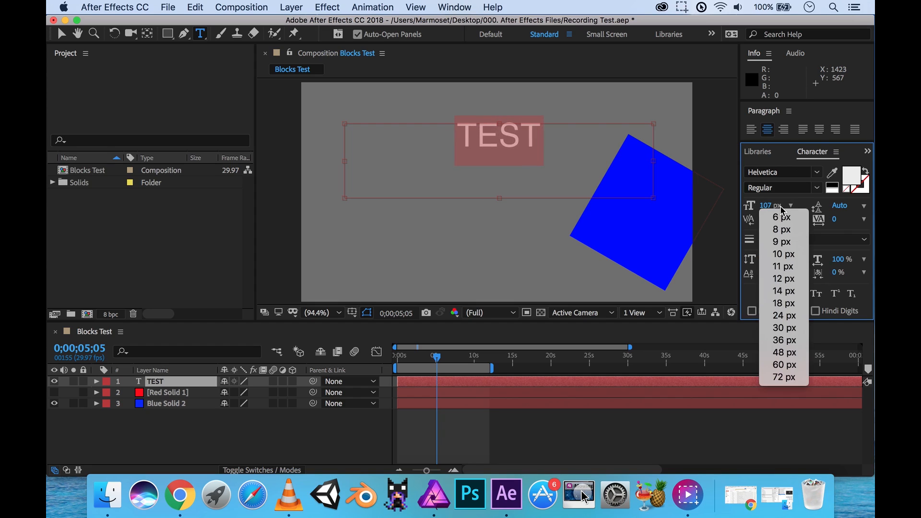
{"action": "left_click", "coordinate": [771, 207]}
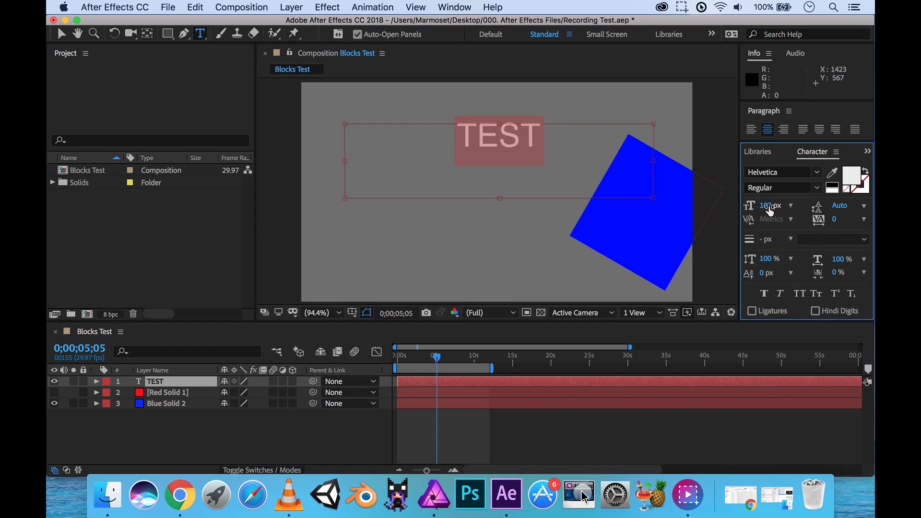
{"action": "left_click", "coordinate": [769, 207]}
{"action": "type", "text": "200"}
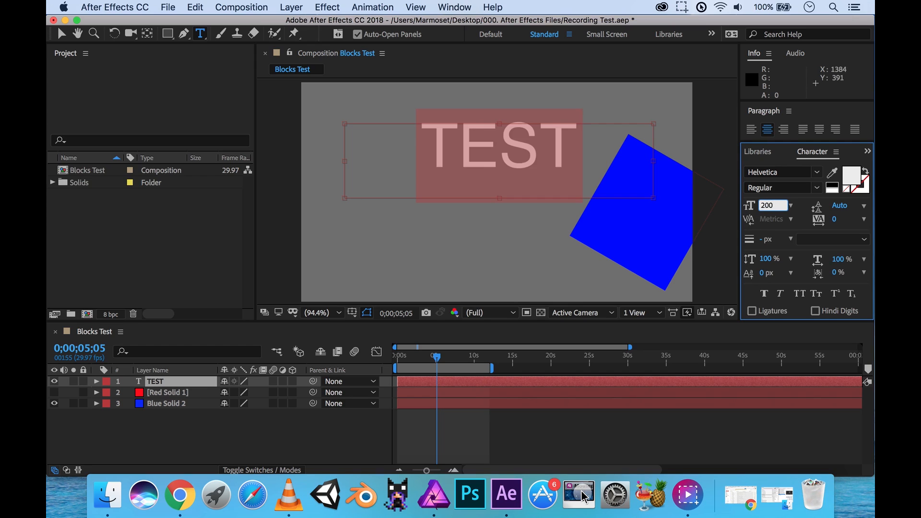
{"action": "key", "text": "Return"}
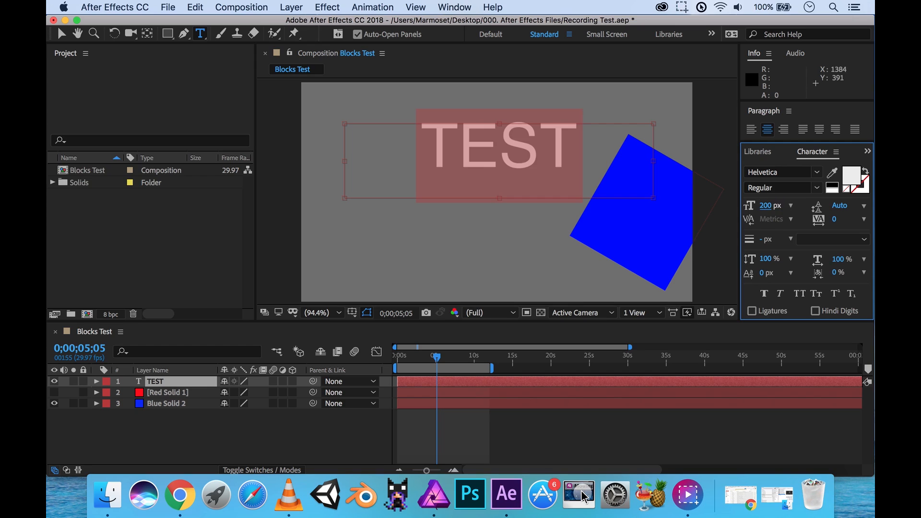
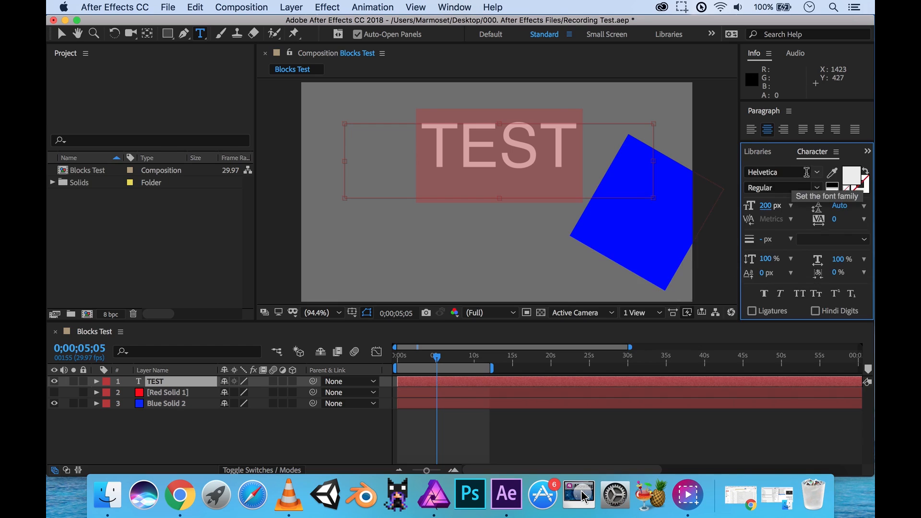
- Change the font of the word TEST to Times New Roman Regular
{"action": "left_click", "coordinate": [807, 172]}
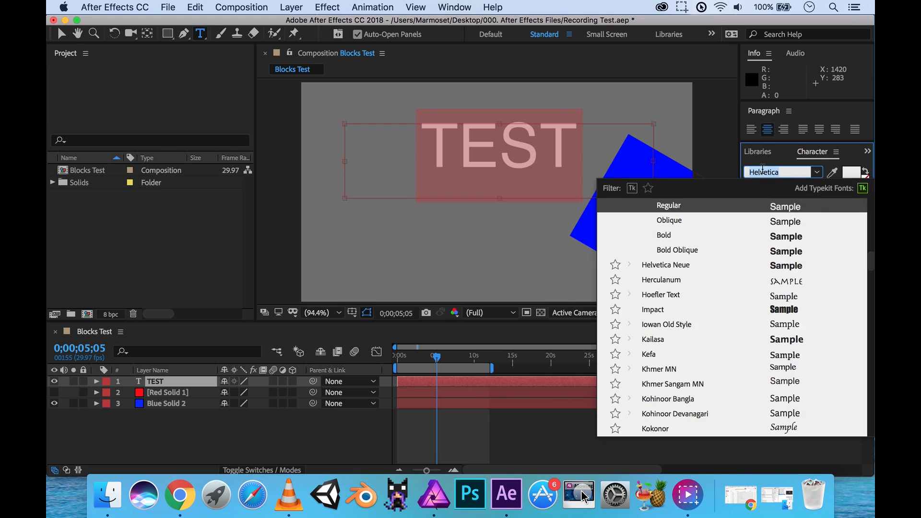
{"action": "scroll", "coordinate": [698, 270], "scroll_direction": "down", "scroll_amount": 15}
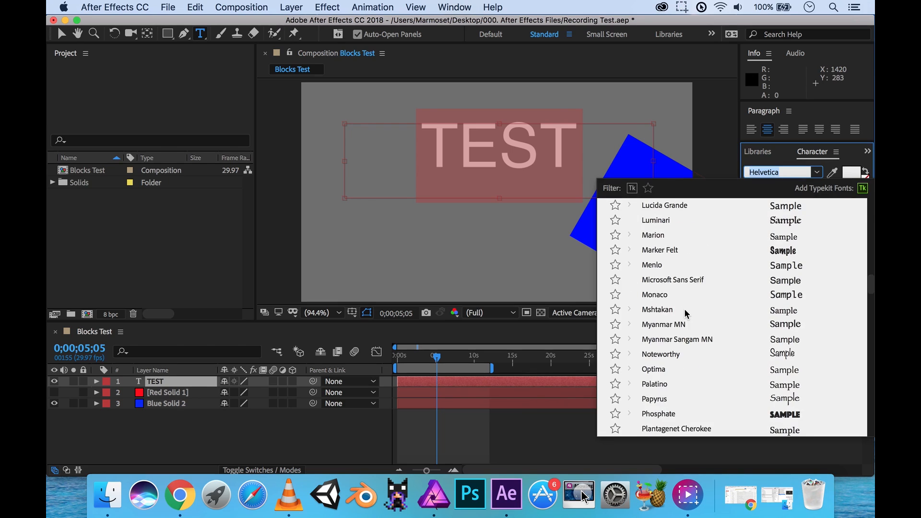
{"action": "scroll", "coordinate": [687, 308], "scroll_direction": "down", "scroll_amount": 5}
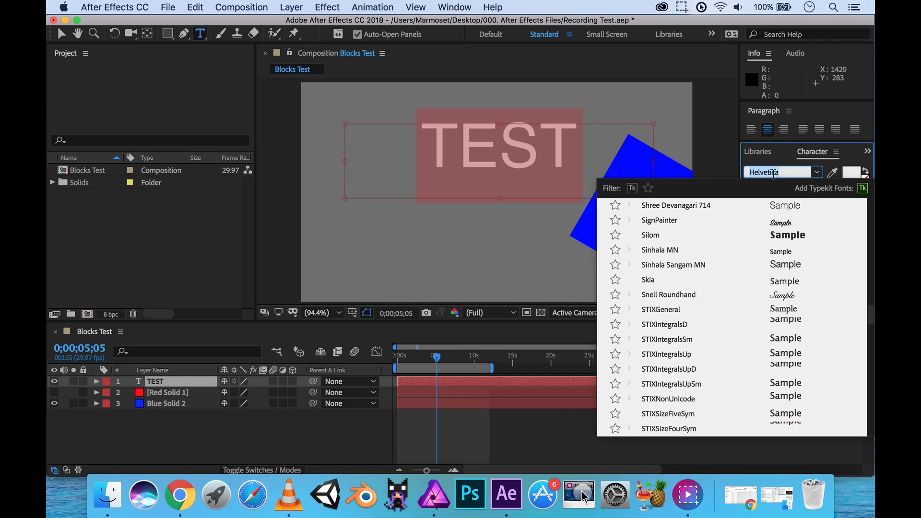
{"action": "left_click", "coordinate": [791, 173]}
{"action": "type", "text": "Time"}
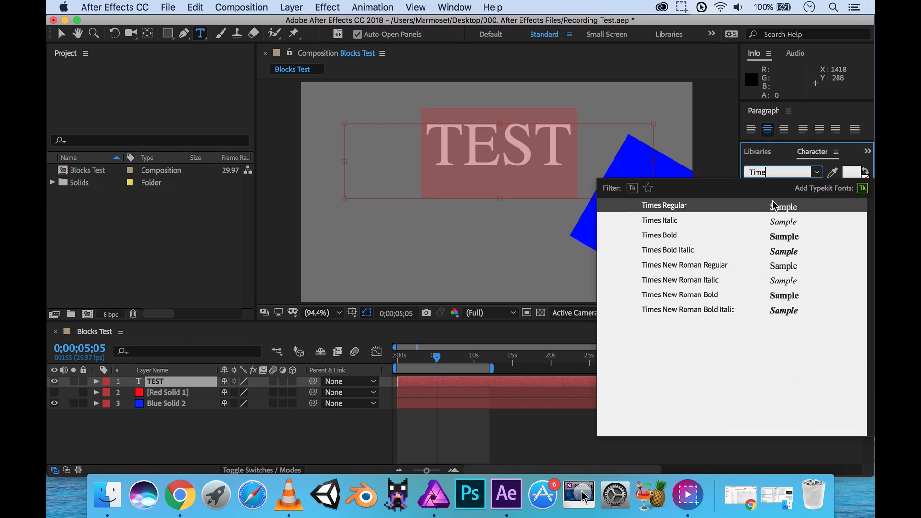
{"action": "left_click", "coordinate": [714, 266]}
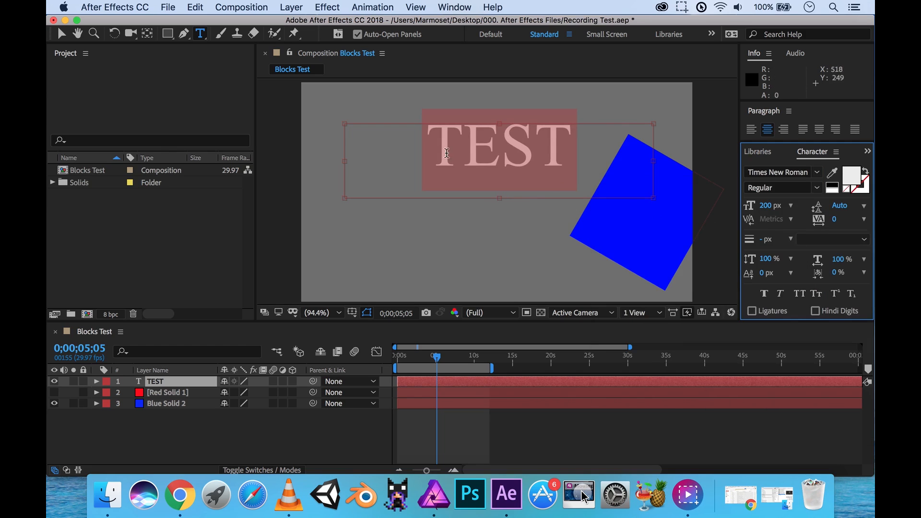
{"action": "left_click", "coordinate": [584, 158]}
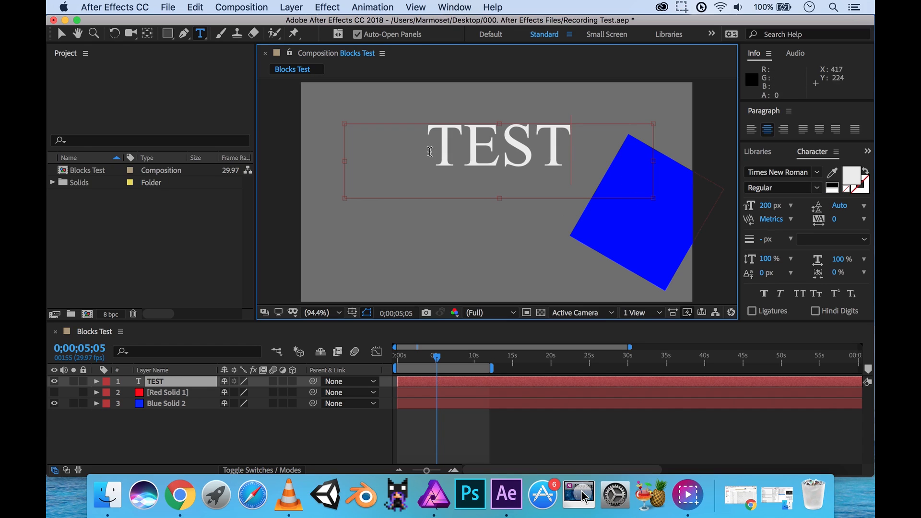
- Change the fill color of the word TEST to bright green, 00FF04
{"action": "left_click_drag", "start_coordinate": [453, 151], "coordinate": [578, 136]}
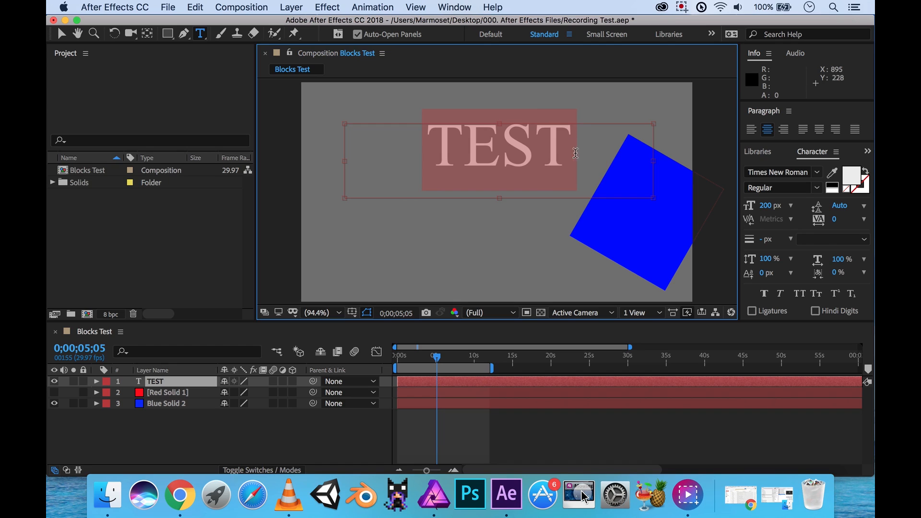
{"action": "left_click", "coordinate": [854, 181]}
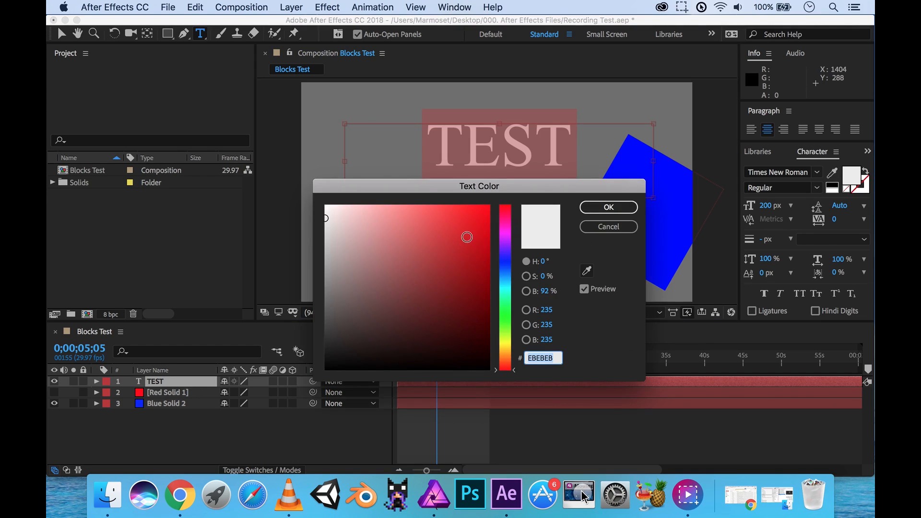
{"action": "left_click", "coordinate": [506, 313]}
{"action": "left_click_drag", "start_coordinate": [442, 247], "coordinate": [649, 193]}
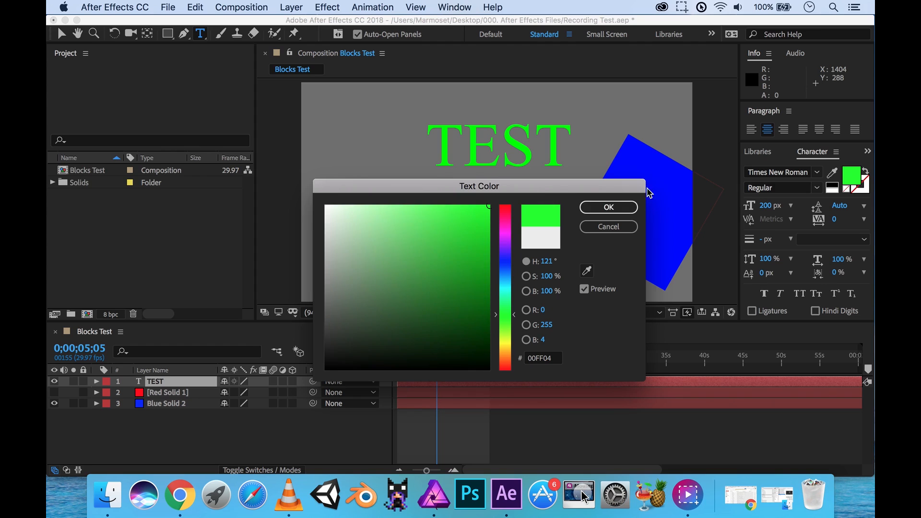
{"action": "left_click", "coordinate": [613, 210]}
{"action": "left_click", "coordinate": [404, 163]}
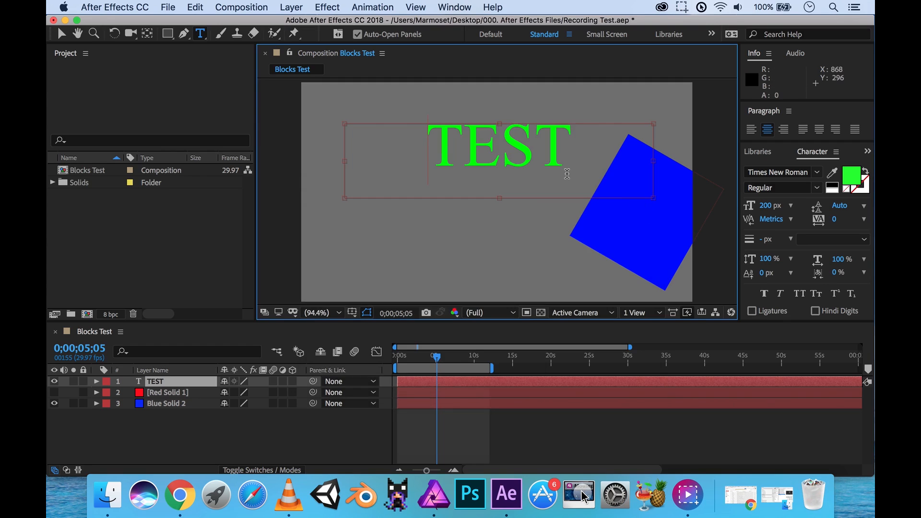
- Give the word TEST a black (000000) stroke with a width of 5 px
{"action": "left_click_drag", "start_coordinate": [574, 146], "coordinate": [428, 129]}
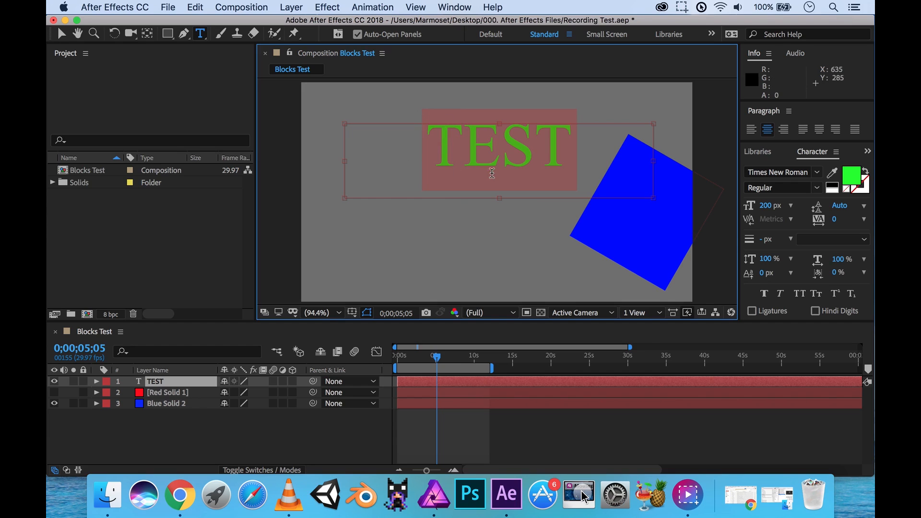
{"action": "left_click", "coordinate": [866, 192]}
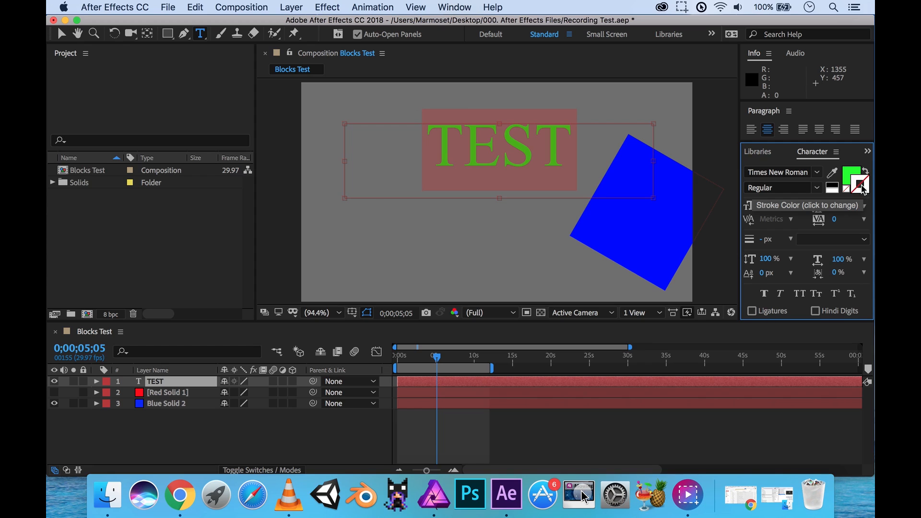
{"action": "left_click", "coordinate": [859, 184]}
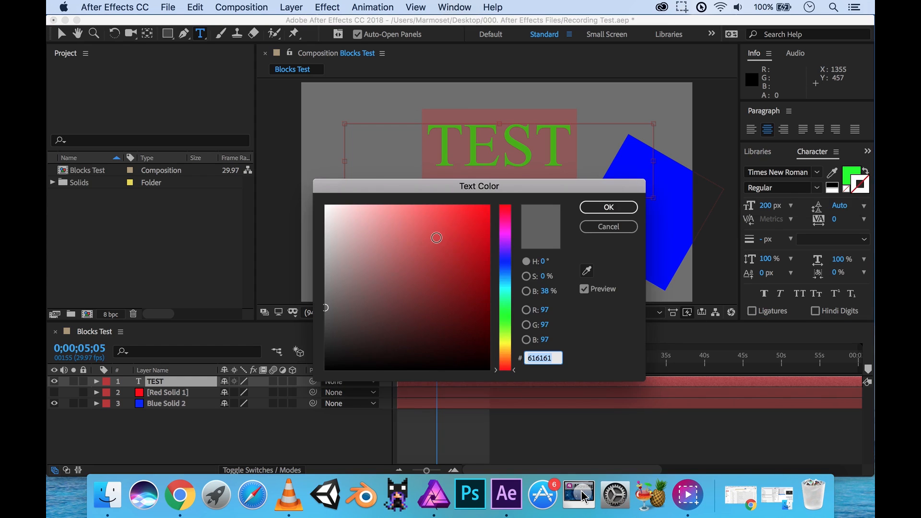
{"action": "left_click_drag", "start_coordinate": [348, 334], "coordinate": [325, 382]}
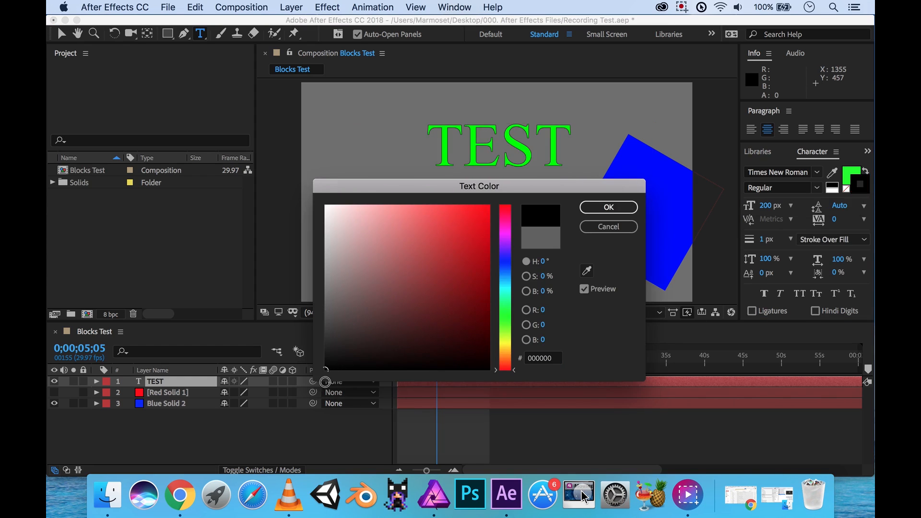
{"action": "left_click", "coordinate": [608, 208]}
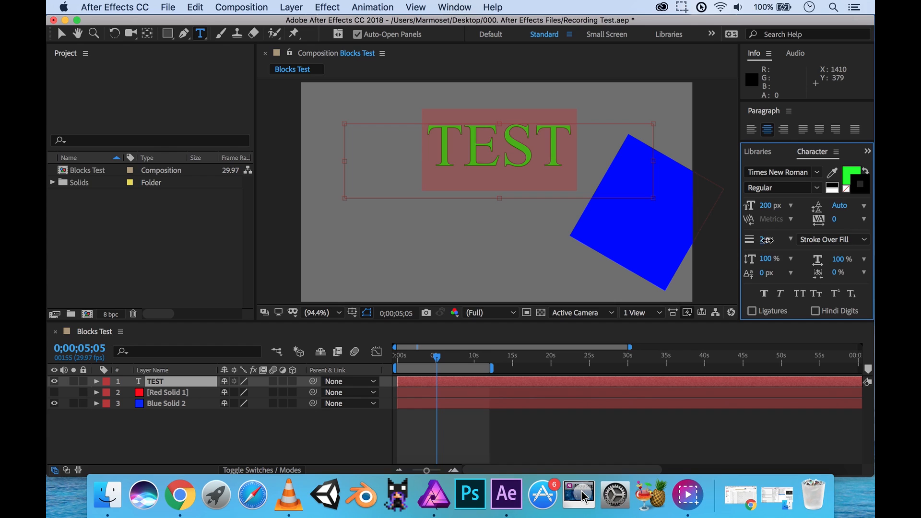
{"action": "left_click_drag", "start_coordinate": [766, 239], "coordinate": [766, 240]}
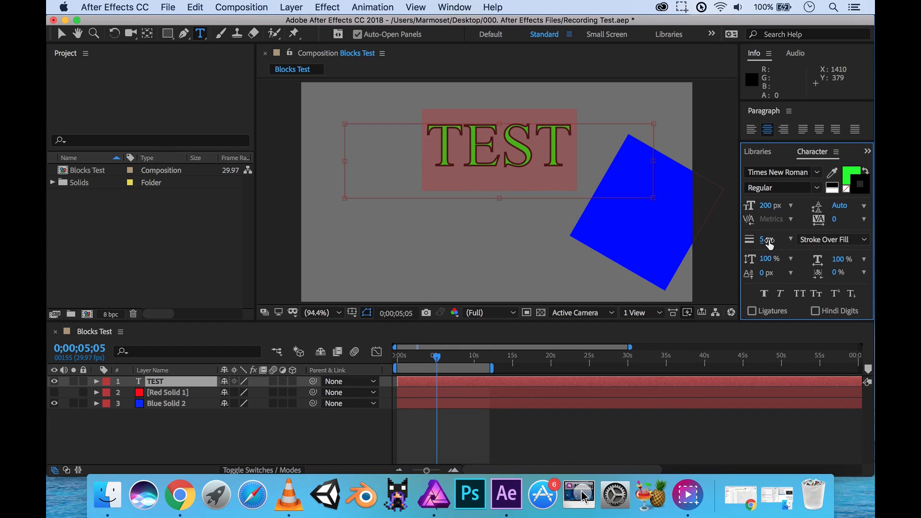
{"action": "left_click", "coordinate": [765, 241]}
- Try Fill Over Stroke on the word TEST and return it to Stroke Over Fill
{"action": "left_click", "coordinate": [864, 240]}
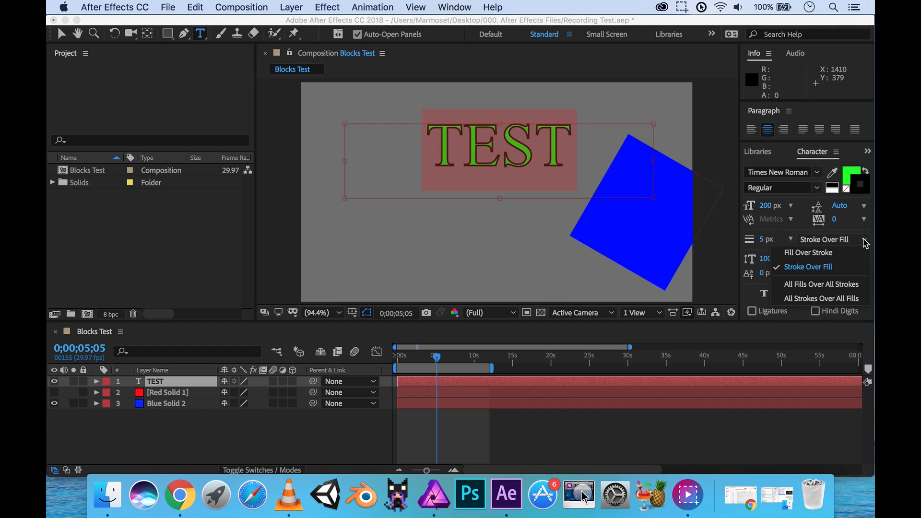
{"action": "left_click", "coordinate": [816, 256]}
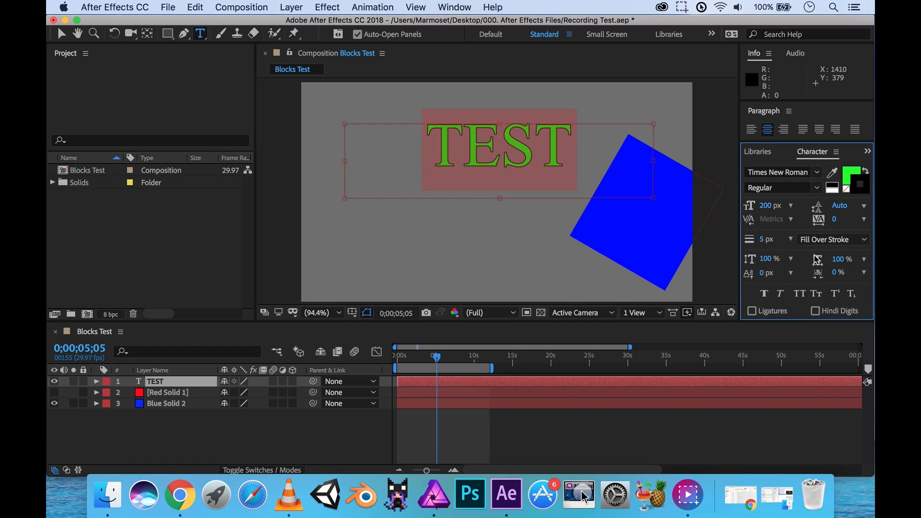
{"action": "left_click", "coordinate": [865, 242]}
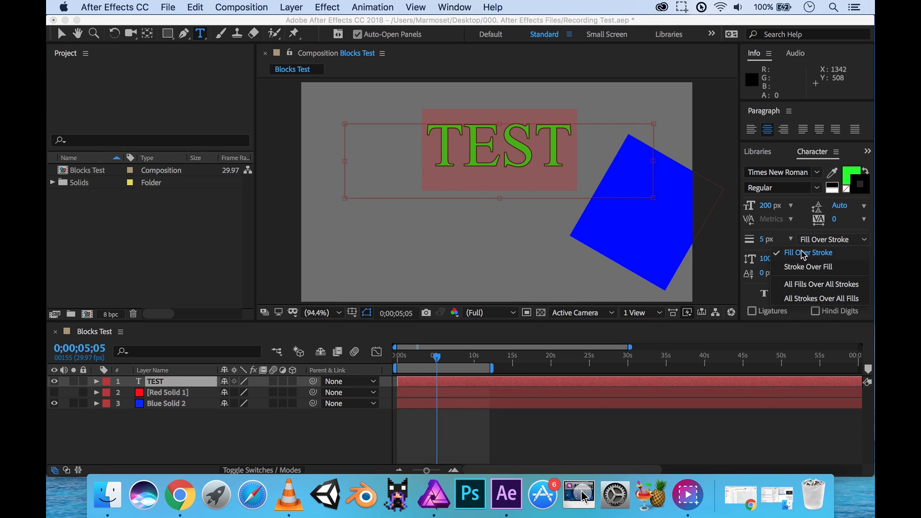
{"action": "left_click", "coordinate": [804, 269]}
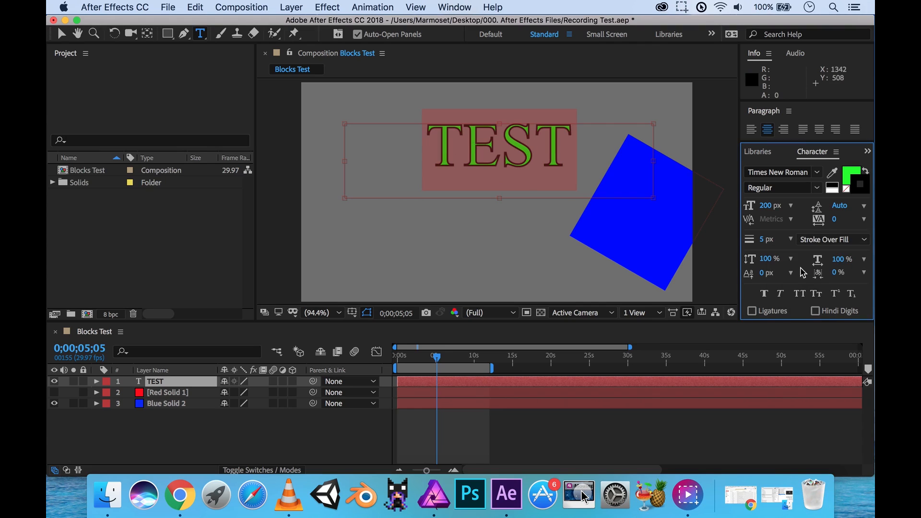
- Delete the word TEST and leave its emptied text box so that the text layer is discarded
{"action": "scroll", "coordinate": [461, 170], "scroll_direction": "up", "scroll_amount": 5}
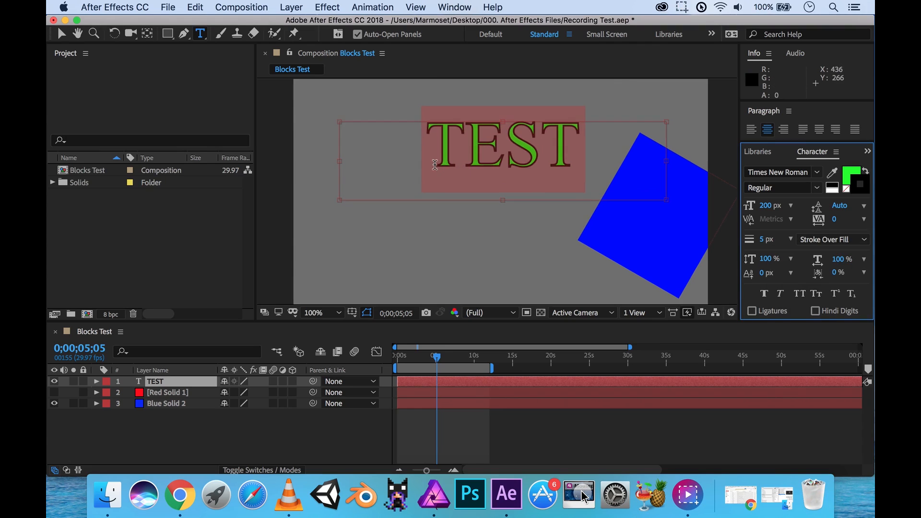
{"action": "scroll", "coordinate": [448, 166], "scroll_direction": "up", "scroll_amount": 1}
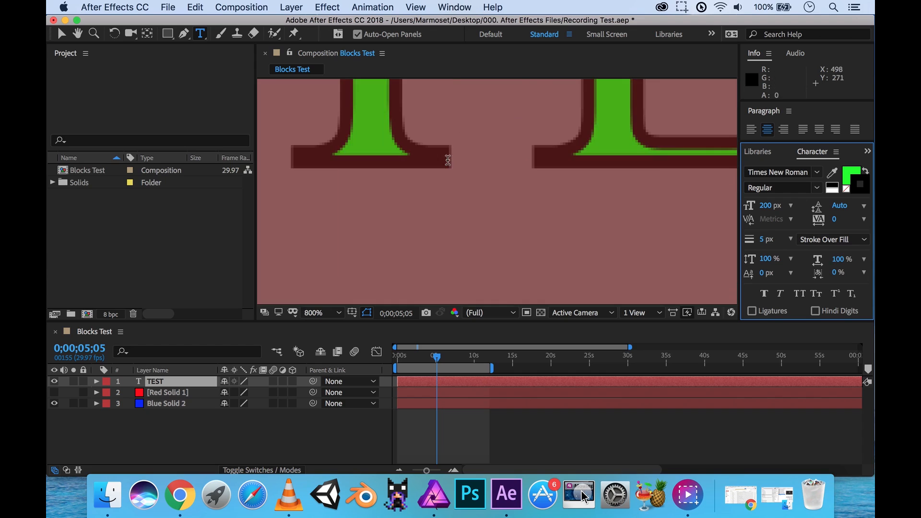
{"action": "scroll", "coordinate": [449, 165], "scroll_direction": "down", "scroll_amount": 3}
{"action": "scroll", "coordinate": [478, 153], "scroll_direction": "up", "scroll_amount": 2}
{"action": "key", "text": "BackSpace"}
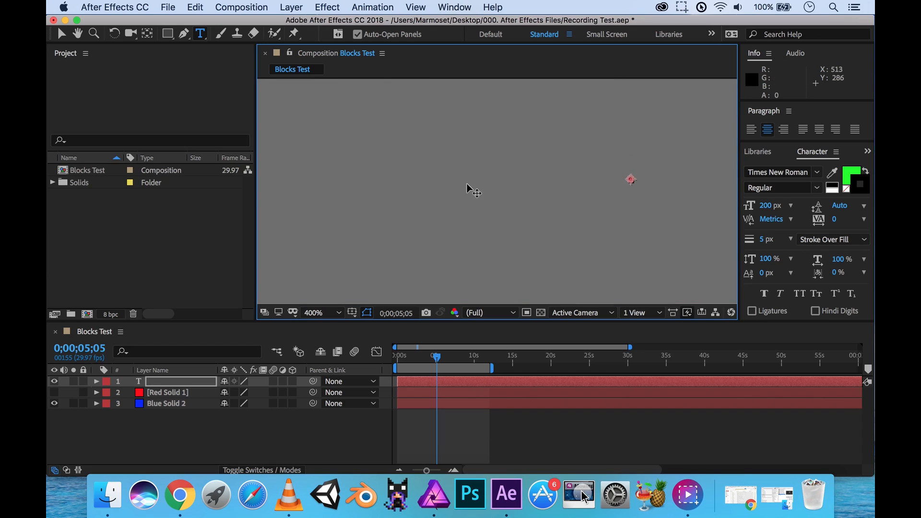
{"action": "scroll", "coordinate": [472, 186], "scroll_direction": "down", "scroll_amount": 4}
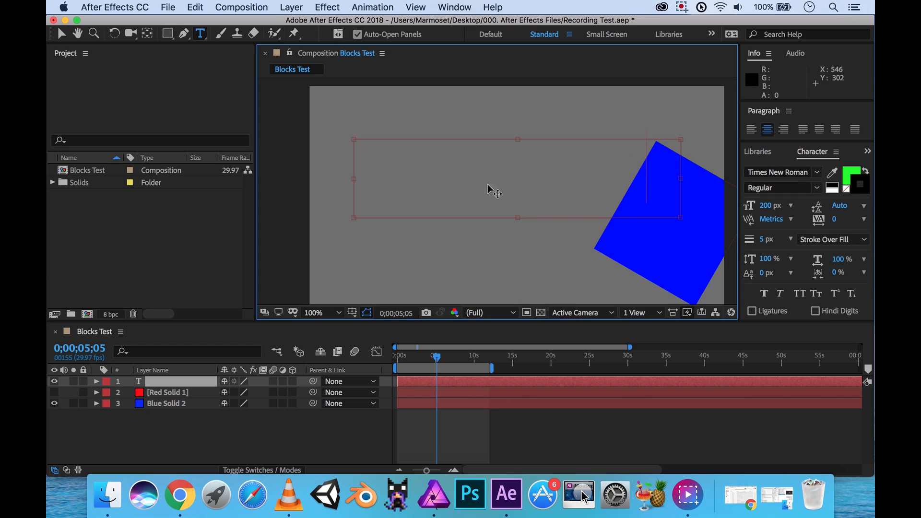
{"action": "left_click", "coordinate": [549, 199]}
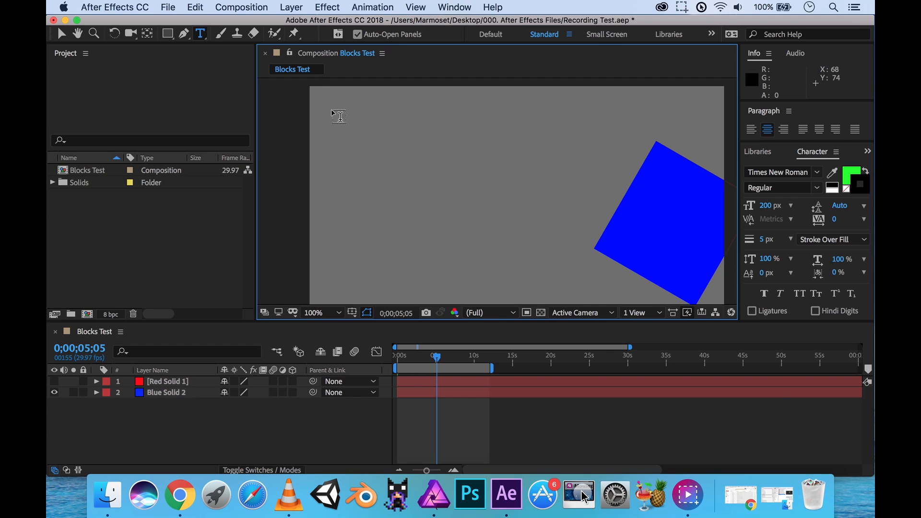
- Create a new, larger text box spanning most of the composition's width, containing the word TEST, and select the word
{"action": "left_click_drag", "start_coordinate": [332, 109], "coordinate": [718, 264]}
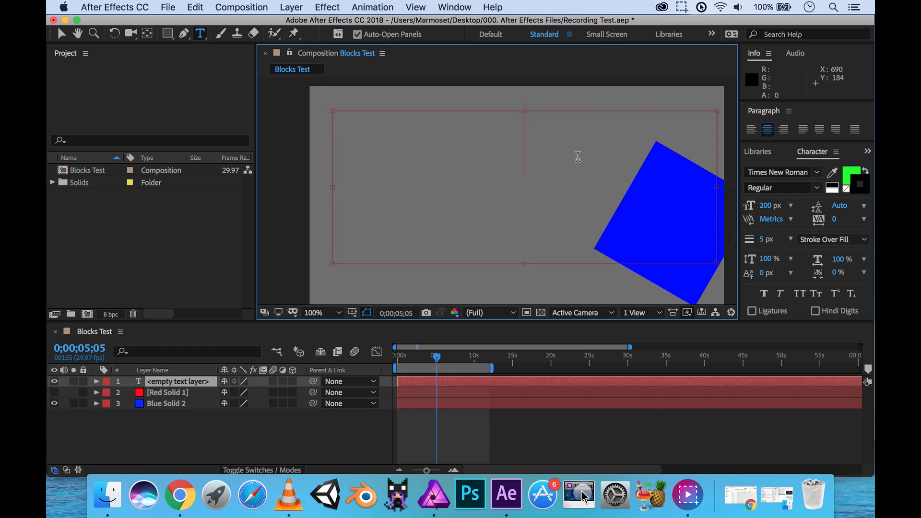
{"action": "type", "text": "Test"}
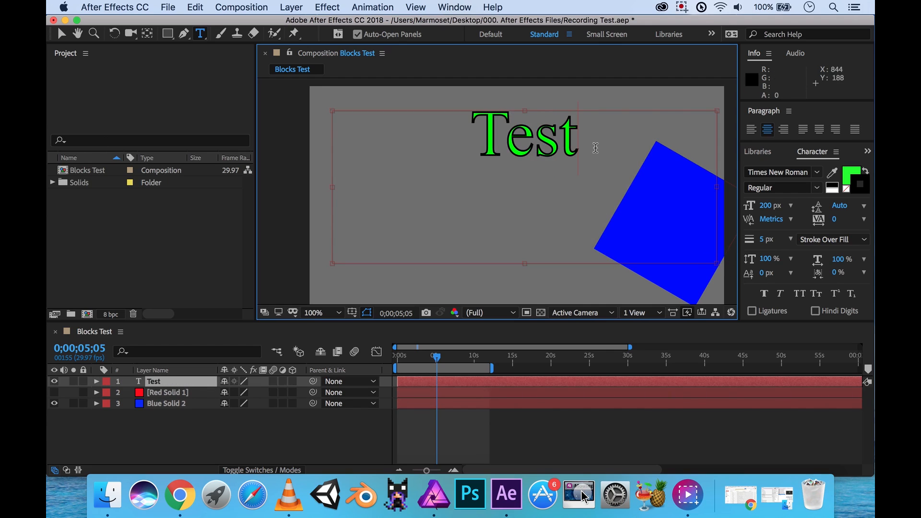
{"action": "left_click_drag", "start_coordinate": [588, 146], "coordinate": [515, 143]}
{"action": "type", "text": "EST"}
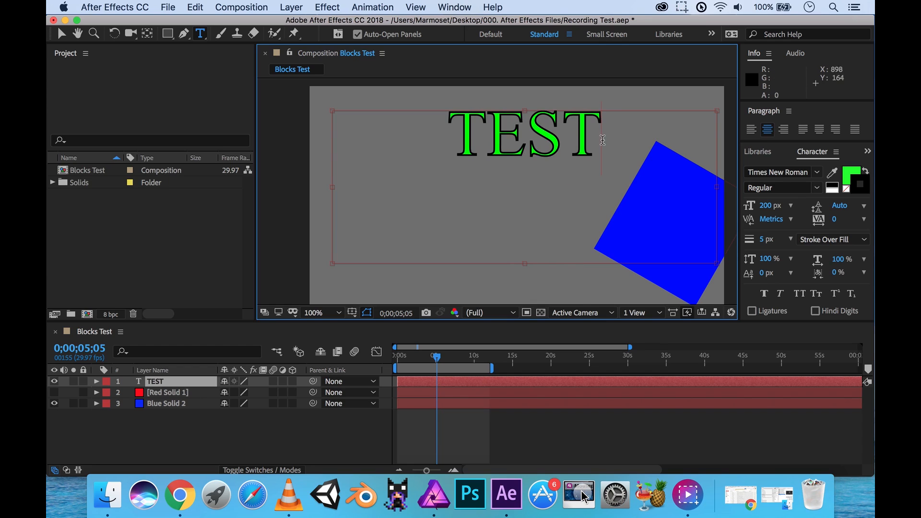
{"action": "left_click_drag", "start_coordinate": [604, 136], "coordinate": [419, 126]}
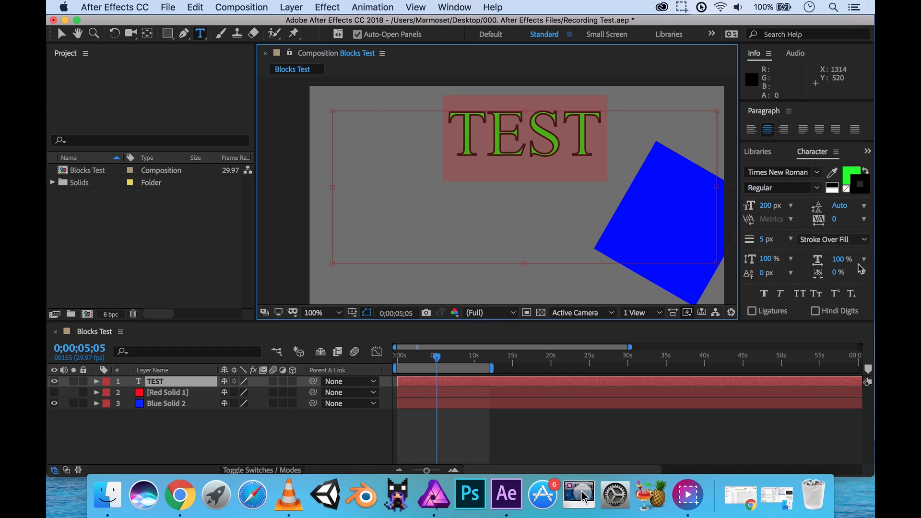
- Set both the horizontal and the vertical scale of the selected word TEST to 140%
{"action": "left_click_drag", "start_coordinate": [841, 259], "coordinate": [862, 260]}
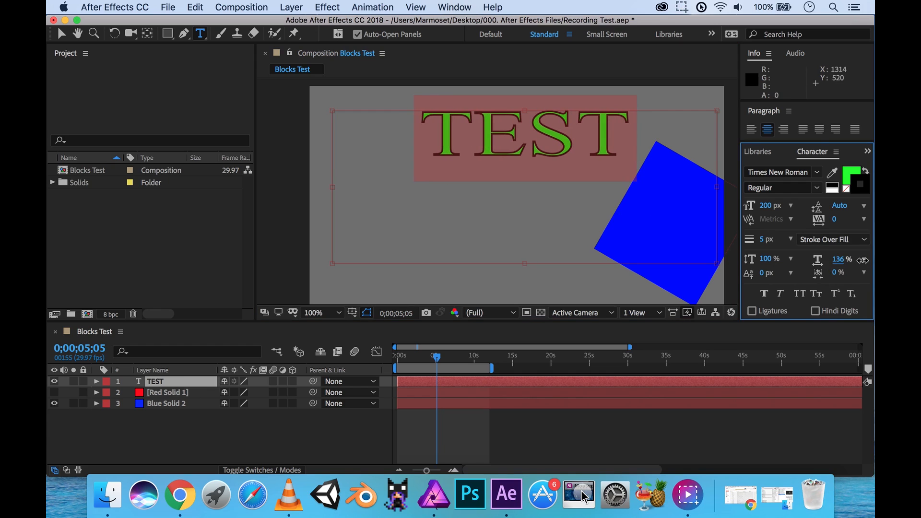
{"action": "left_click", "coordinate": [839, 260]}
{"action": "type", "text": "140"}
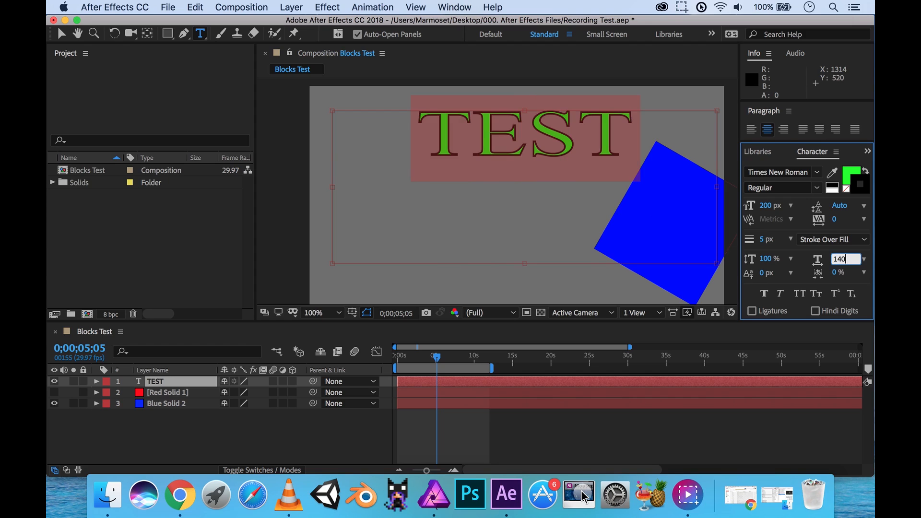
{"action": "key", "text": "Return"}
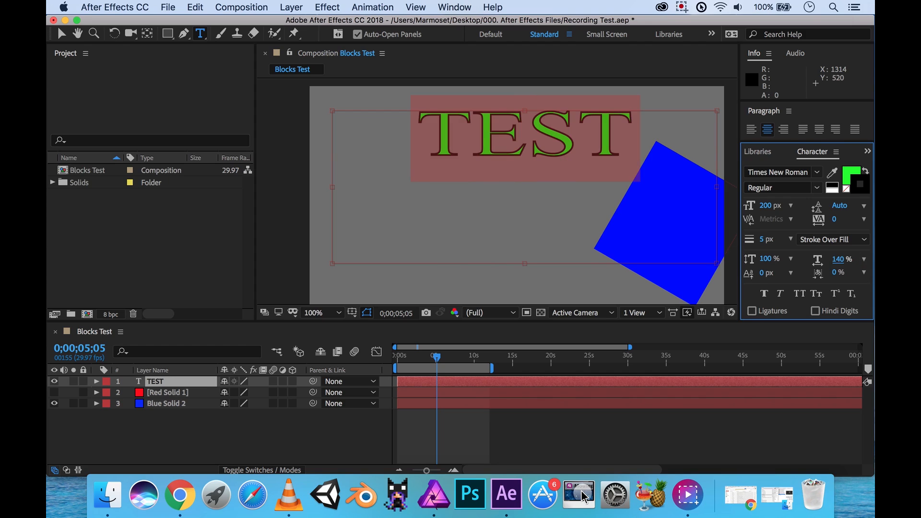
{"action": "left_click", "coordinate": [767, 261]}
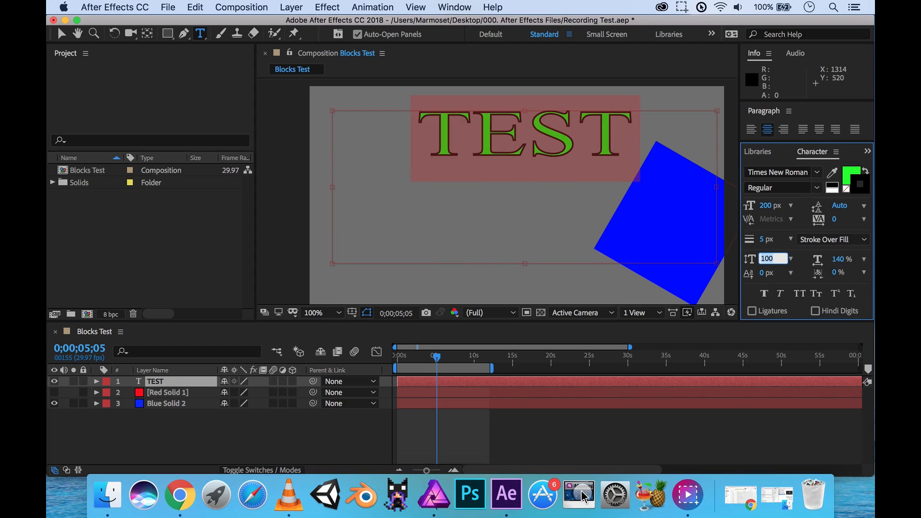
{"action": "type", "text": "140"}
{"action": "key", "text": "Return"}
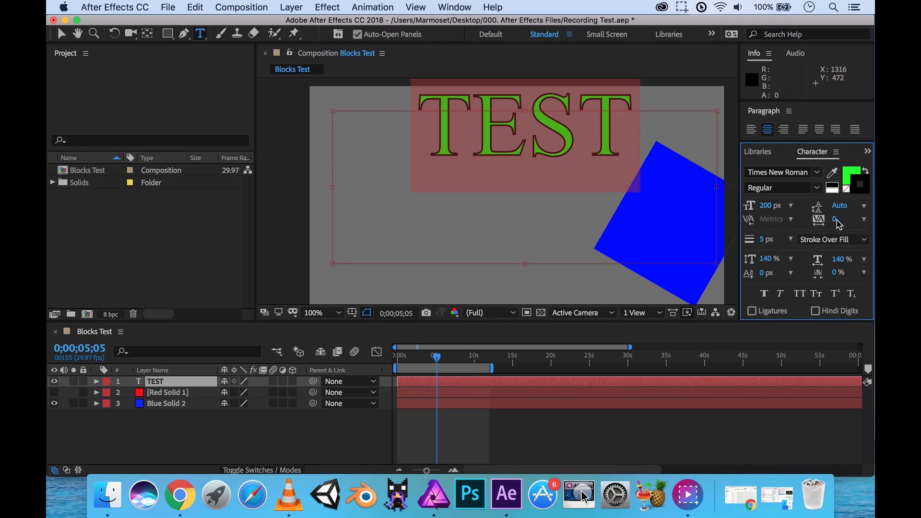
- Widen the letter spacing of the word TEST, trying tracking values of 10 and 200 and settling on 300
{"action": "left_click", "coordinate": [865, 219]}
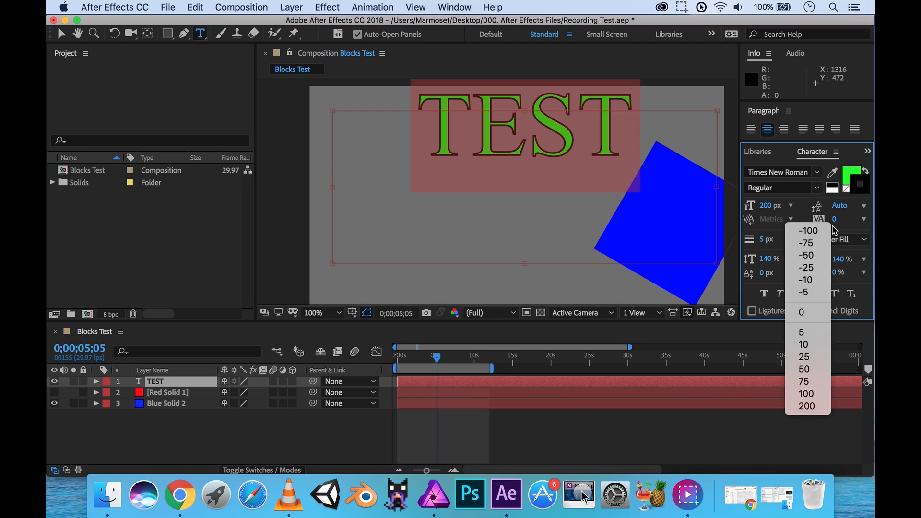
{"action": "left_click", "coordinate": [813, 347]}
{"action": "left_click", "coordinate": [865, 220]}
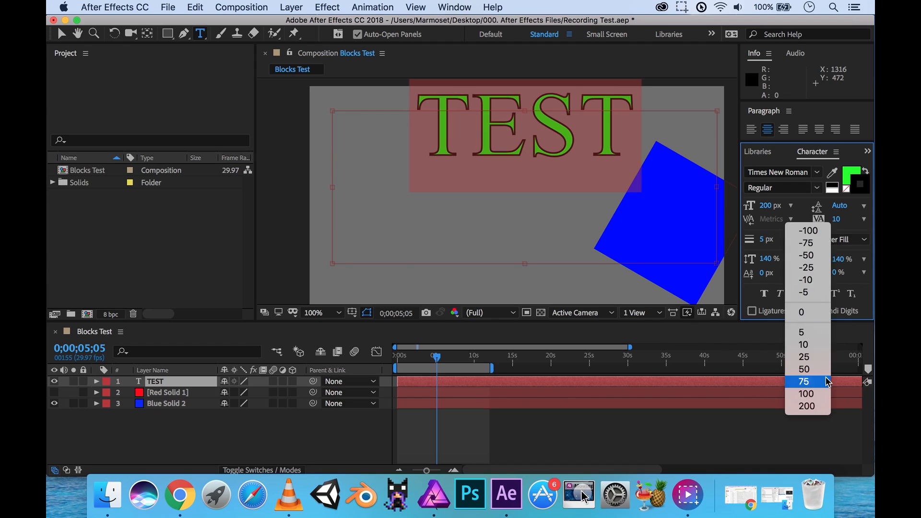
{"action": "left_click", "coordinate": [818, 403]}
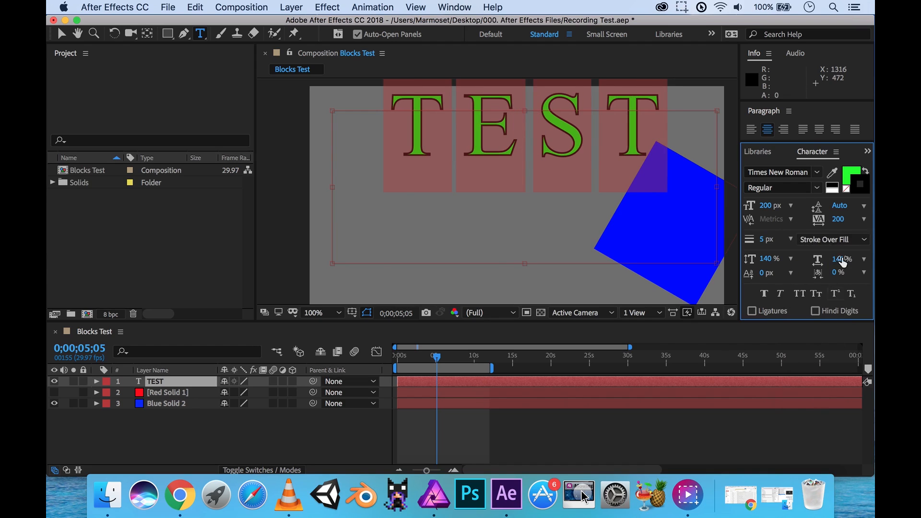
{"action": "left_click_drag", "start_coordinate": [838, 220], "coordinate": [866, 219]}
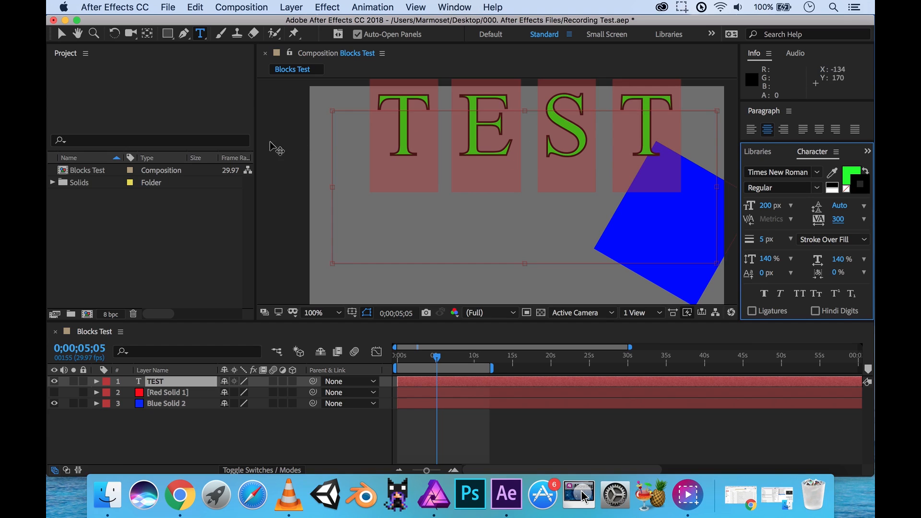
- Leave text editing and move the TEST layer down freehand to about the middle of the composition with the Selection tool
{"action": "left_click", "coordinate": [77, 34]}
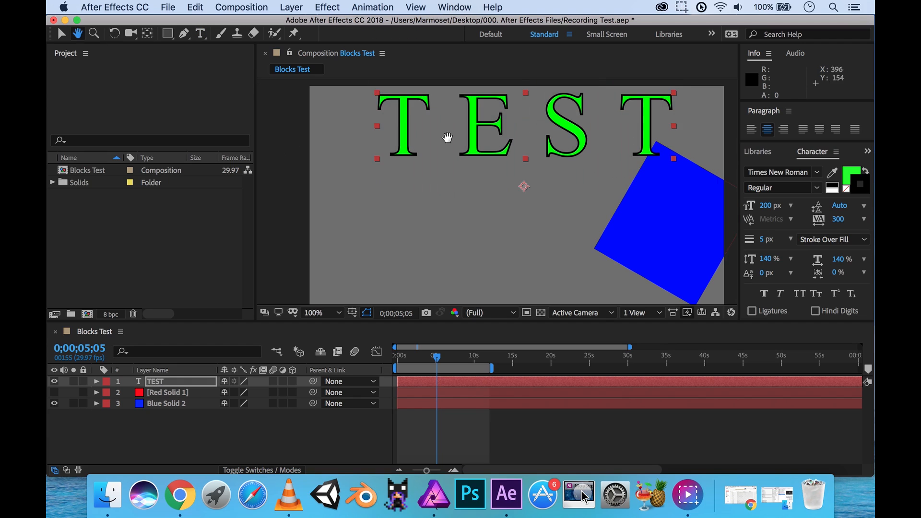
{"action": "mouse_move", "coordinate": [405, 138]}
{"action": "left_mouse_down"}
{"action": "mouse_move", "coordinate": [406, 160]}
{"action": "mouse_move", "coordinate": [398, 141]}
{"action": "left_mouse_up"}
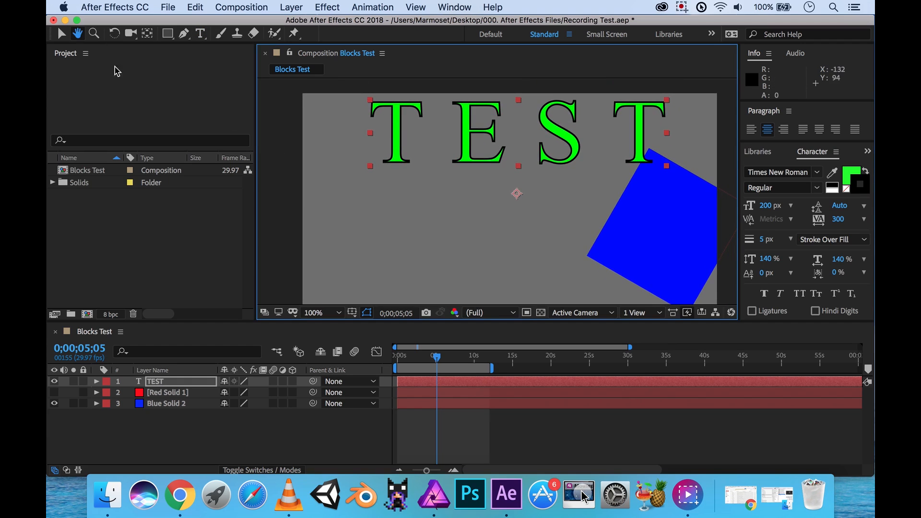
{"action": "left_click", "coordinate": [62, 34]}
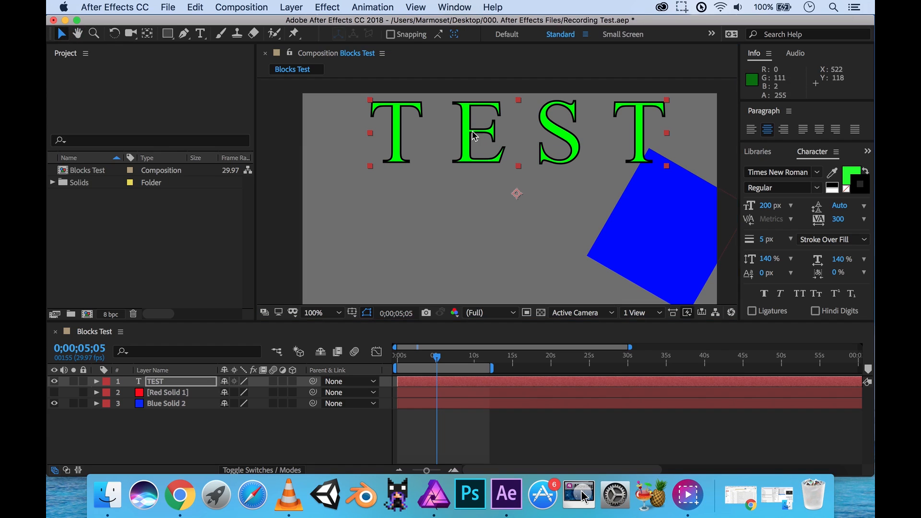
{"action": "left_click_drag", "start_coordinate": [479, 143], "coordinate": [472, 212]}
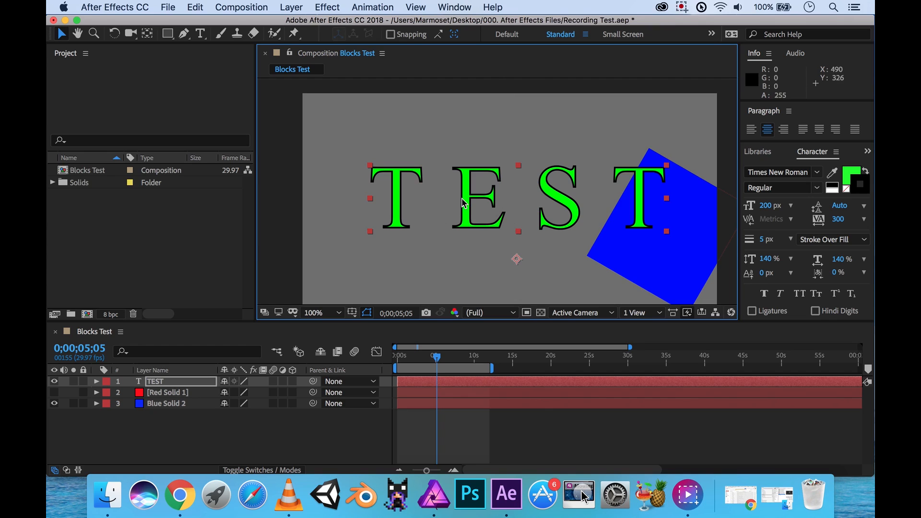
{"action": "mouse_move", "coordinate": [465, 198]}
{"action": "left_mouse_down"}
{"action": "mouse_move", "coordinate": [471, 138]}
{"action": "mouse_move", "coordinate": [467, 200]}
{"action": "mouse_move", "coordinate": [406, 199]}
{"action": "mouse_move", "coordinate": [504, 214]}
{"action": "mouse_move", "coordinate": [440, 211]}
{"action": "mouse_move", "coordinate": [465, 201]}
{"action": "mouse_move", "coordinate": [499, 204]}
{"action": "mouse_move", "coordinate": [450, 207]}
{"action": "mouse_move", "coordinate": [535, 207]}
{"action": "mouse_move", "coordinate": [396, 206]}
{"action": "mouse_move", "coordinate": [561, 208]}
{"action": "mouse_move", "coordinate": [392, 205]}
{"action": "mouse_move", "coordinate": [528, 207]}
{"action": "mouse_move", "coordinate": [417, 207]}
{"action": "mouse_move", "coordinate": [500, 211]}
{"action": "mouse_move", "coordinate": [464, 212]}
{"action": "mouse_move", "coordinate": [495, 212]}
{"action": "mouse_move", "coordinate": [477, 234]}
{"action": "mouse_move", "coordinate": [475, 255]}
{"action": "mouse_move", "coordinate": [475, 236]}
{"action": "mouse_move", "coordinate": [518, 221]}
{"action": "mouse_move", "coordinate": [494, 221]}
{"action": "mouse_move", "coordinate": [468, 211]}
{"action": "mouse_move", "coordinate": [494, 211]}
{"action": "mouse_move", "coordinate": [469, 203]}
{"action": "left_mouse_up"}
{"action": "scroll", "coordinate": [580, 208], "scroll_direction": "down", "scroll_amount": 1}
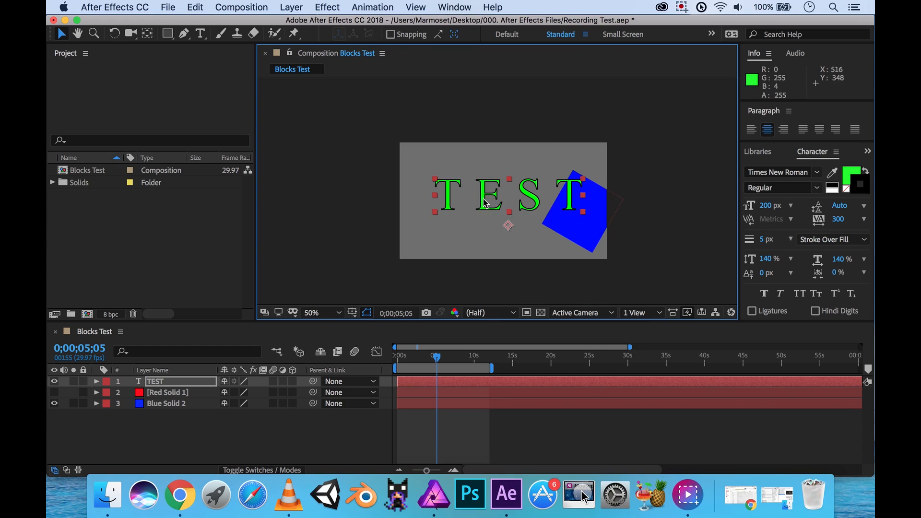
{"action": "scroll", "coordinate": [489, 204], "scroll_direction": "up", "scroll_amount": 1}
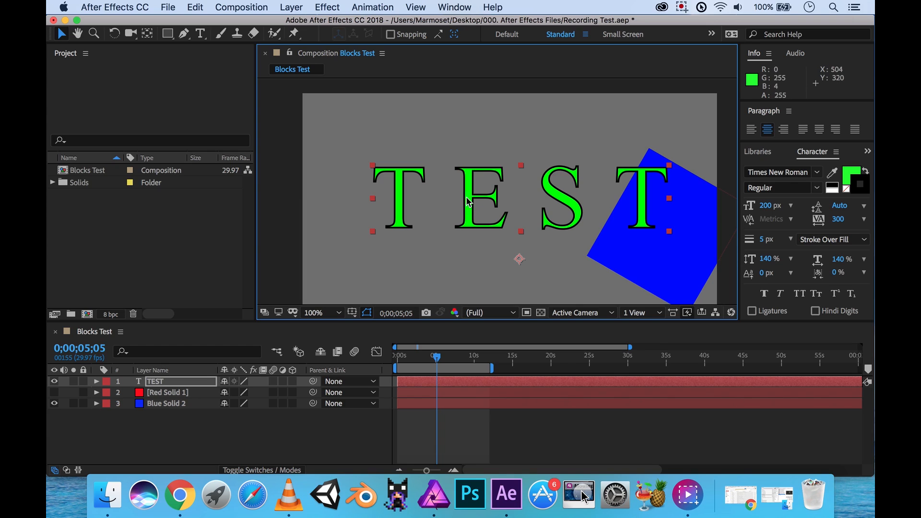
{"action": "mouse_move", "coordinate": [468, 198]}
{"action": "left_mouse_down"}
{"action": "mouse_move", "coordinate": [460, 197]}
{"action": "mouse_move", "coordinate": [468, 199]}
{"action": "left_mouse_up"}
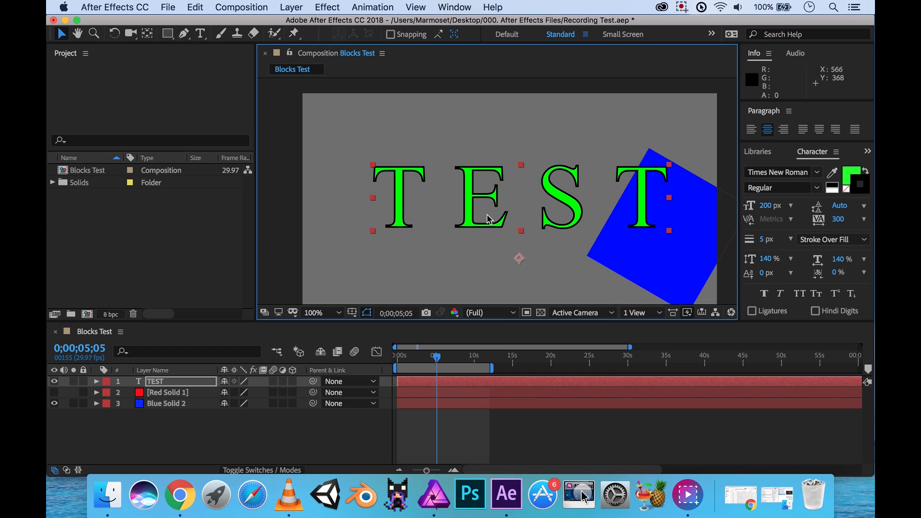
- Deselect the blue square, reselect the TEST layer and nudge it to about position 664, 512
{"action": "left_click_drag", "start_coordinate": [495, 222], "coordinate": [698, 288]}
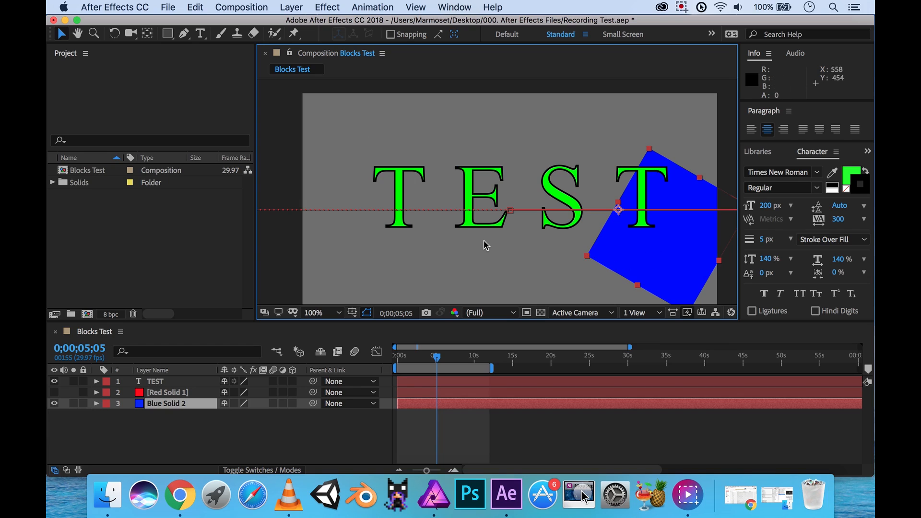
{"action": "left_click", "coordinate": [533, 249]}
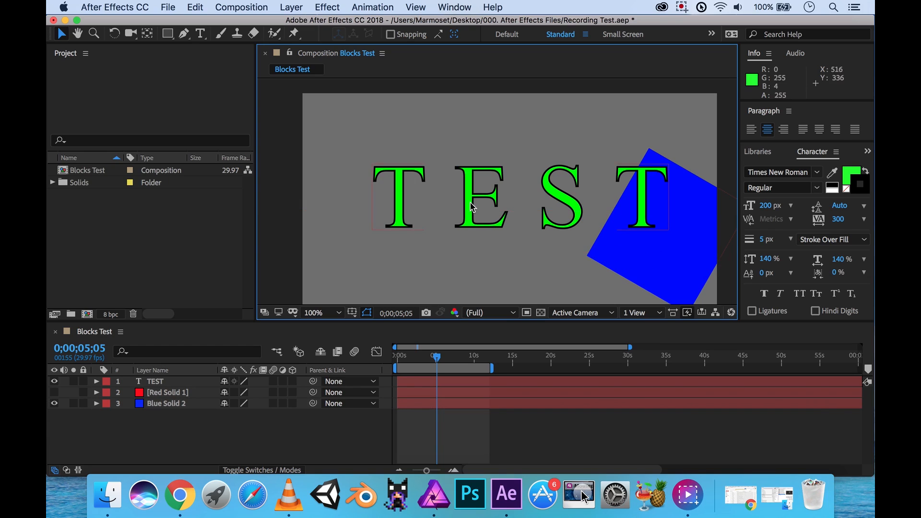
{"action": "left_click", "coordinate": [473, 207]}
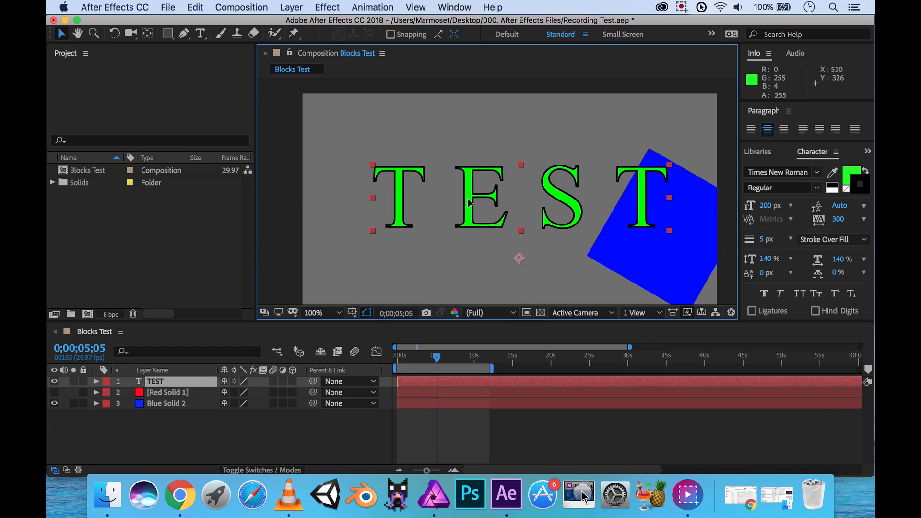
{"action": "left_click_drag", "start_coordinate": [468, 200], "coordinate": [466, 203]}
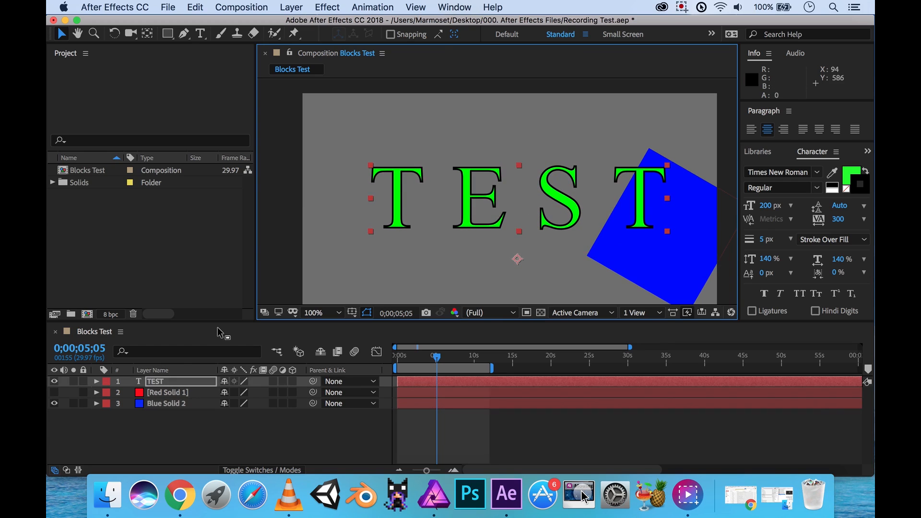
- Reveal the Position of the TEST and Red Solid 1 layers and set TEST's position to 640, 360 to match the solid
{"action": "left_click", "coordinate": [96, 383]}
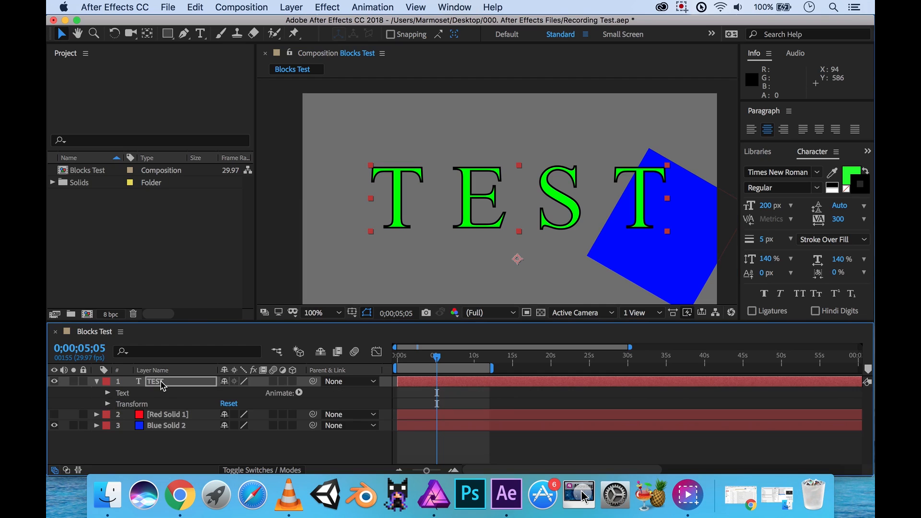
{"action": "key", "text": "p"}
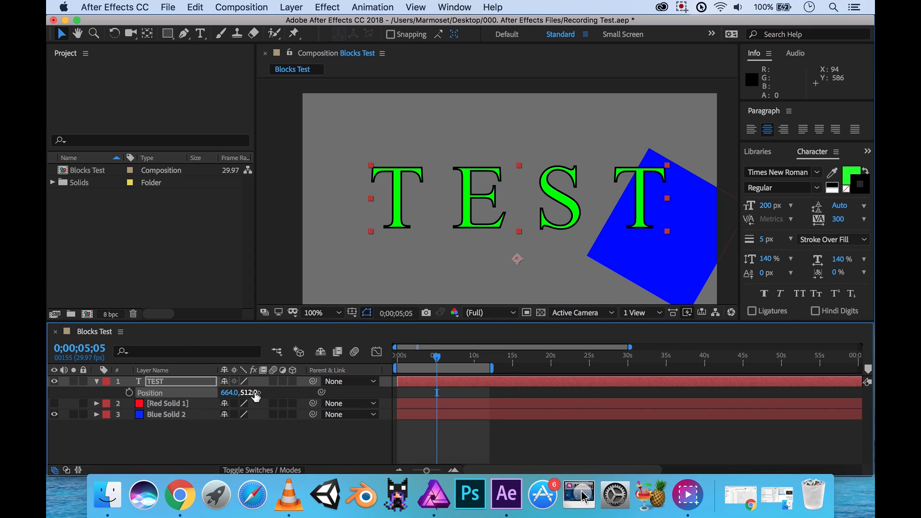
{"action": "left_click", "coordinate": [161, 406]}
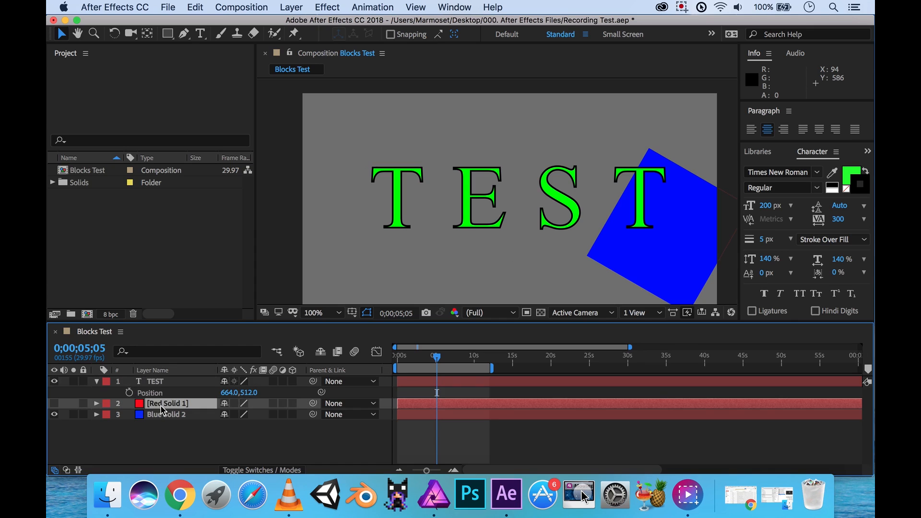
{"action": "key", "text": "p"}
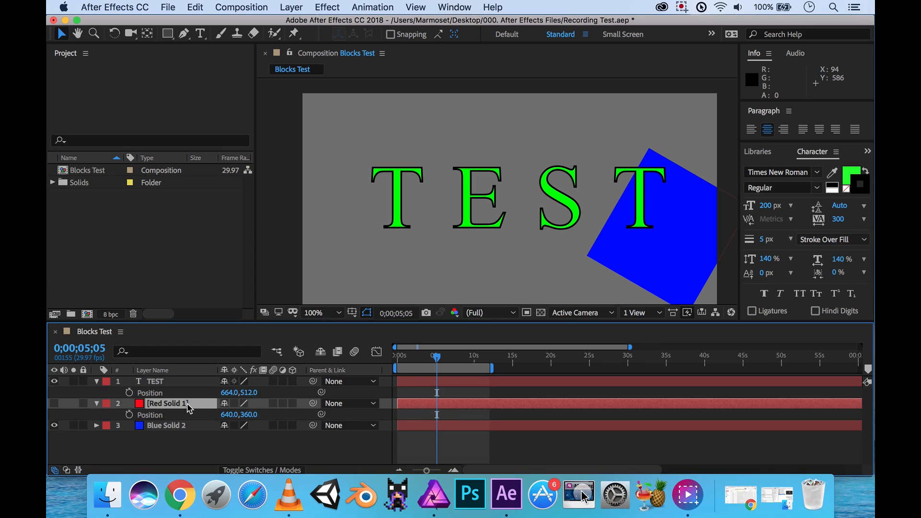
{"action": "left_click", "coordinate": [247, 394]}
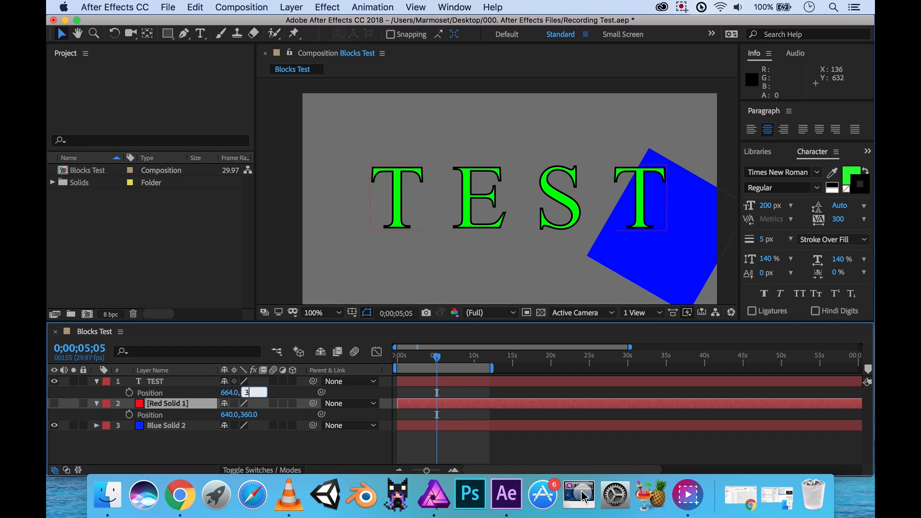
{"action": "type", "text": "360"}
{"action": "key", "text": "Return"}
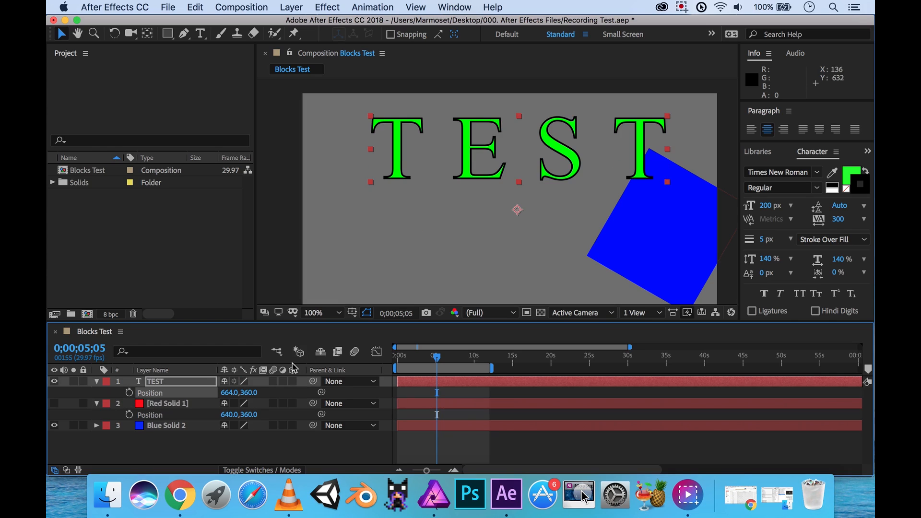
{"action": "left_click", "coordinate": [233, 396]}
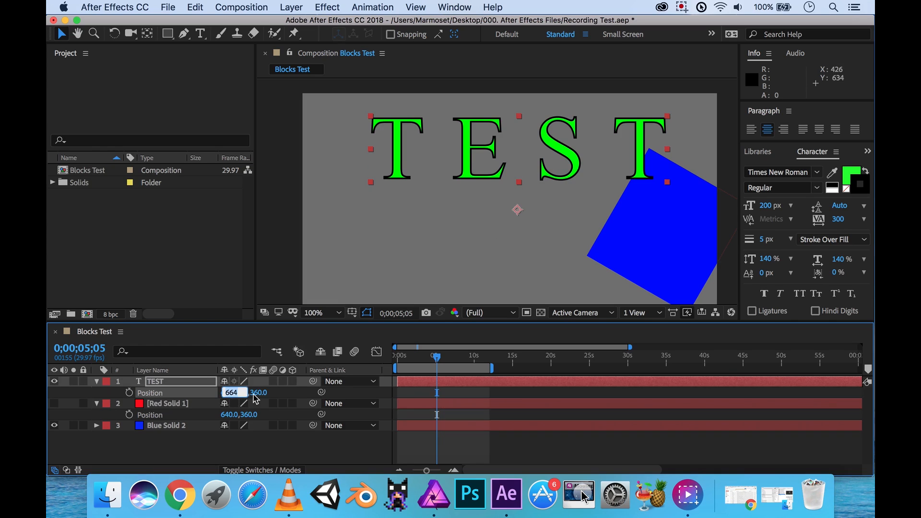
{"action": "type", "text": "640"}
{"action": "key", "text": "Return"}
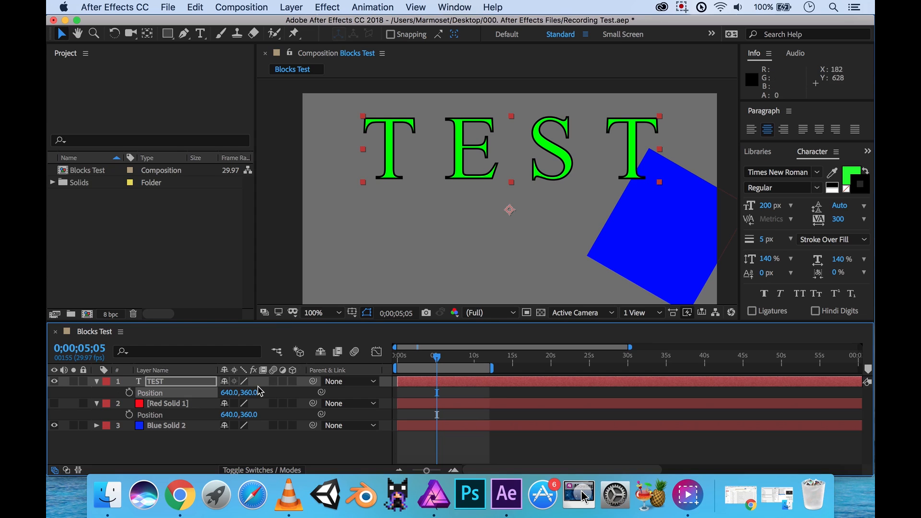
- Lower the TEST layer by changing its Y position to 580 and refine it to 550, keeping X at 640
{"action": "left_click_drag", "start_coordinate": [250, 393], "coordinate": [390, 394]}
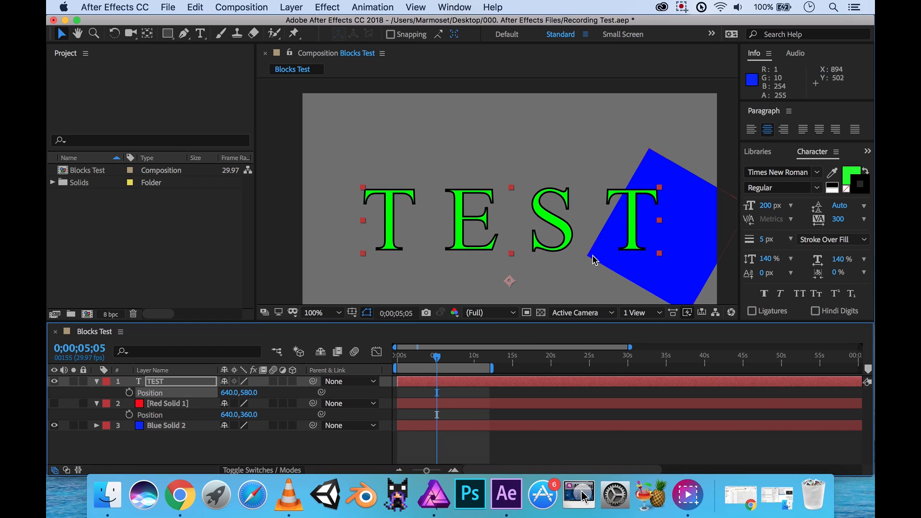
{"action": "left_click", "coordinate": [339, 317]}
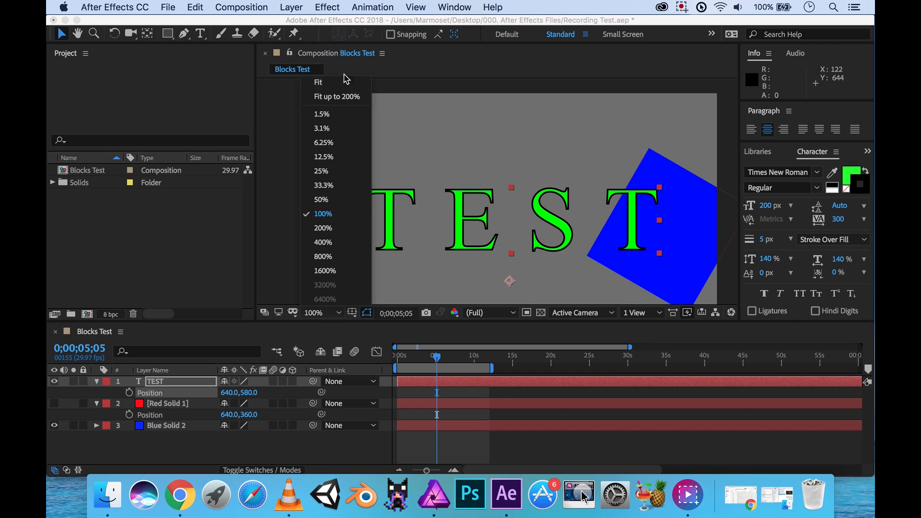
{"action": "left_click", "coordinate": [326, 85]}
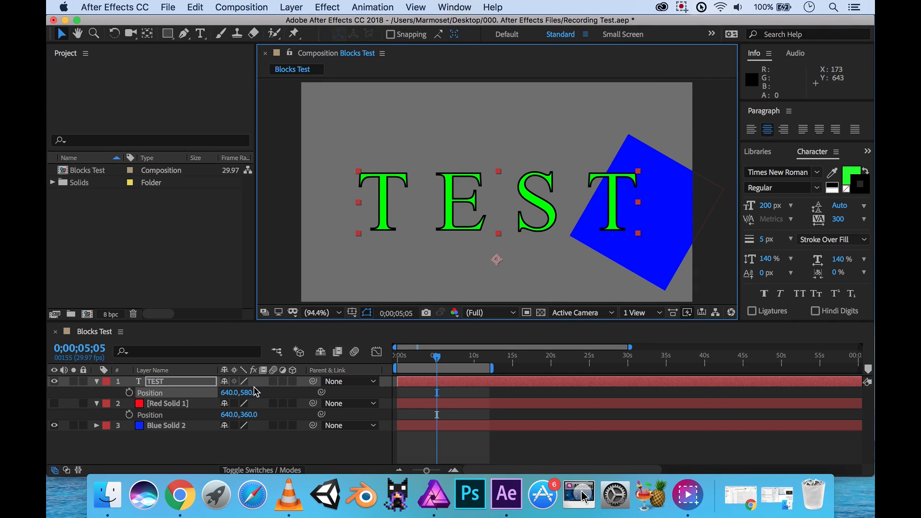
{"action": "left_click_drag", "start_coordinate": [253, 394], "coordinate": [231, 392]}
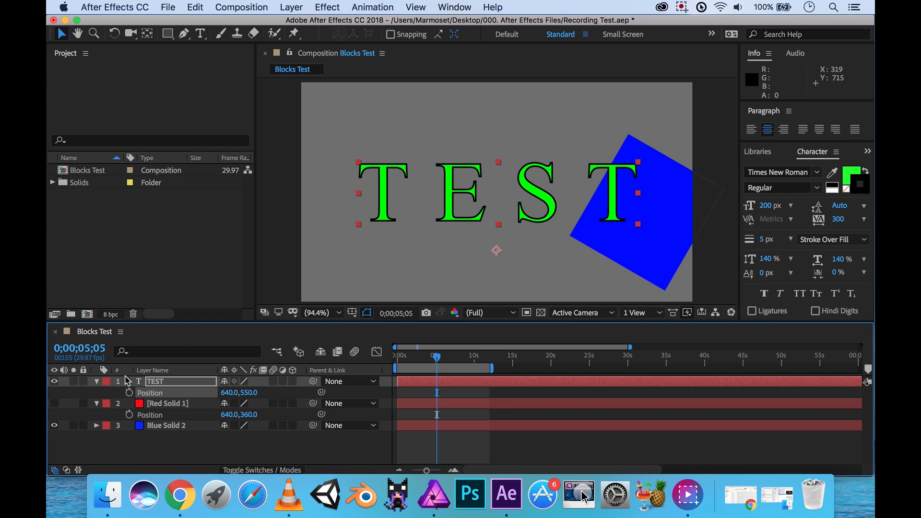
- Expand the TEST layer's properties and look through its anchor point, position, scale, rotation and opacity settings
{"action": "left_click", "coordinate": [98, 382]}
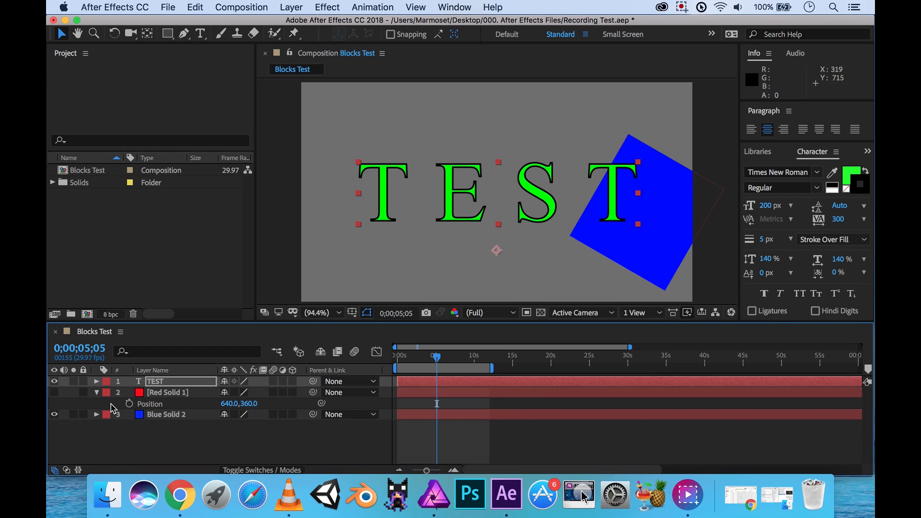
{"action": "left_click", "coordinate": [97, 382]}
{"action": "scroll", "coordinate": [213, 446], "scroll_direction": "down", "scroll_amount": 3}
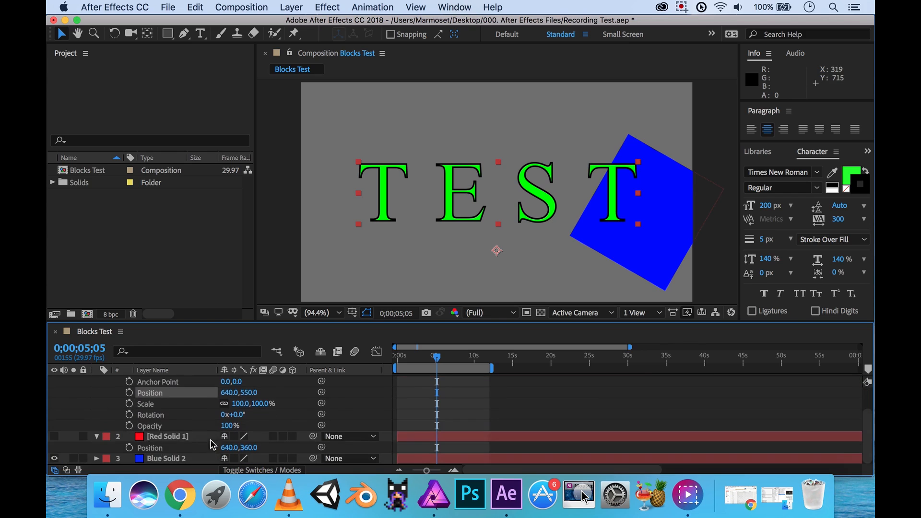
{"action": "scroll", "coordinate": [170, 425], "scroll_direction": "up", "scroll_amount": 2}
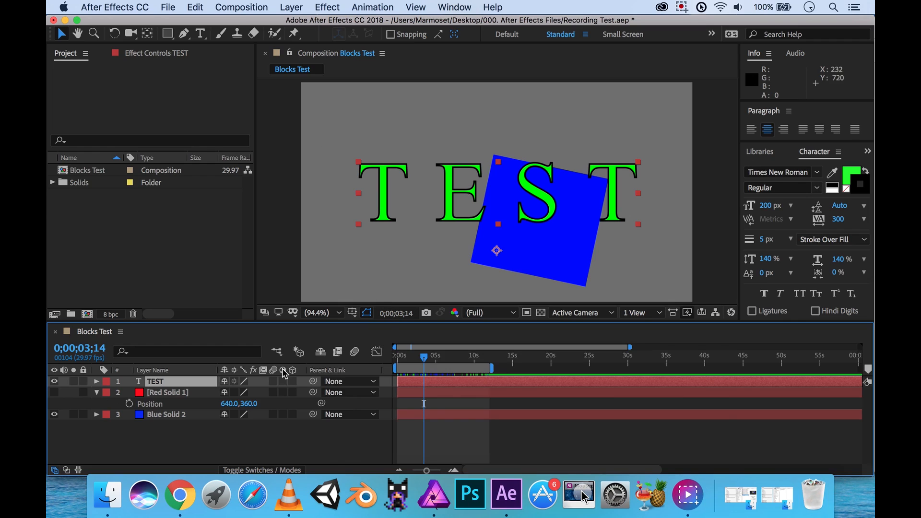
- Expand the TEST layer, return the current time to 0;00;00;00 and review its text and transform properties
{"action": "left_click", "coordinate": [97, 383]}
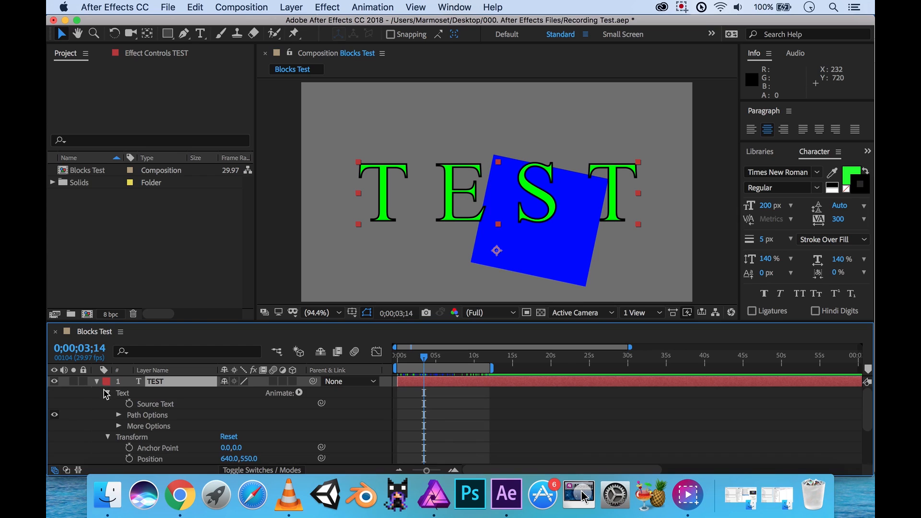
{"action": "scroll", "coordinate": [137, 432], "scroll_direction": "down", "scroll_amount": 2}
{"action": "scroll", "coordinate": [153, 432], "scroll_direction": "up", "scroll_amount": 2}
{"action": "left_click_drag", "start_coordinate": [426, 363], "coordinate": [397, 361]}
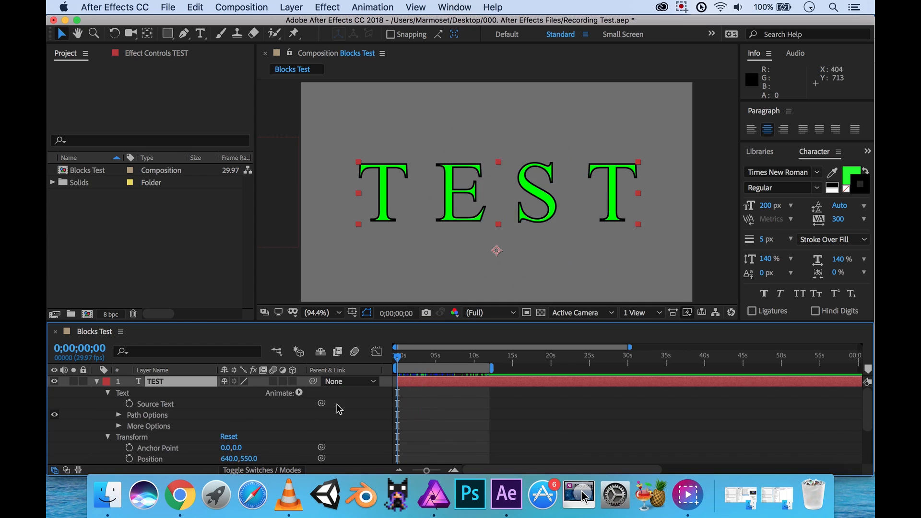
{"action": "scroll", "coordinate": [295, 426], "scroll_direction": "down", "scroll_amount": 5}
{"action": "scroll", "coordinate": [295, 426], "scroll_direction": "up", "scroll_amount": 5}
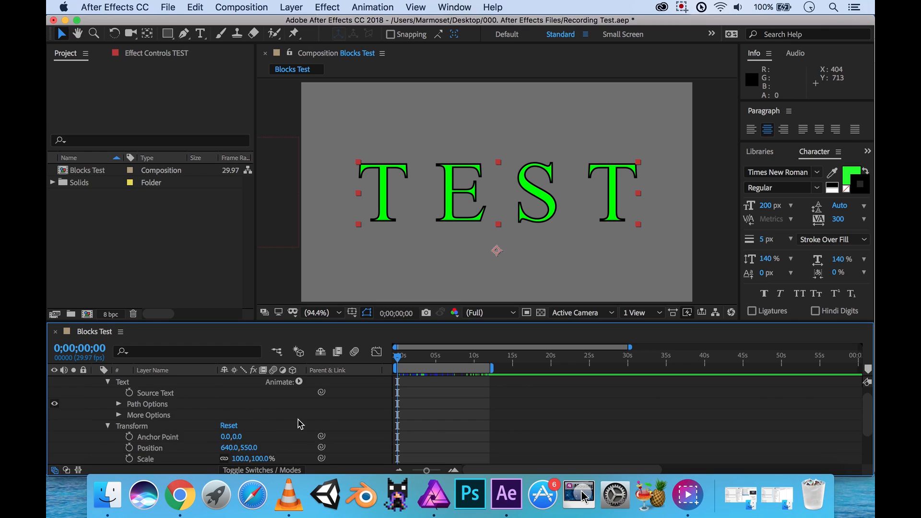
{"action": "scroll", "coordinate": [284, 422], "scroll_direction": "down", "scroll_amount": 3}
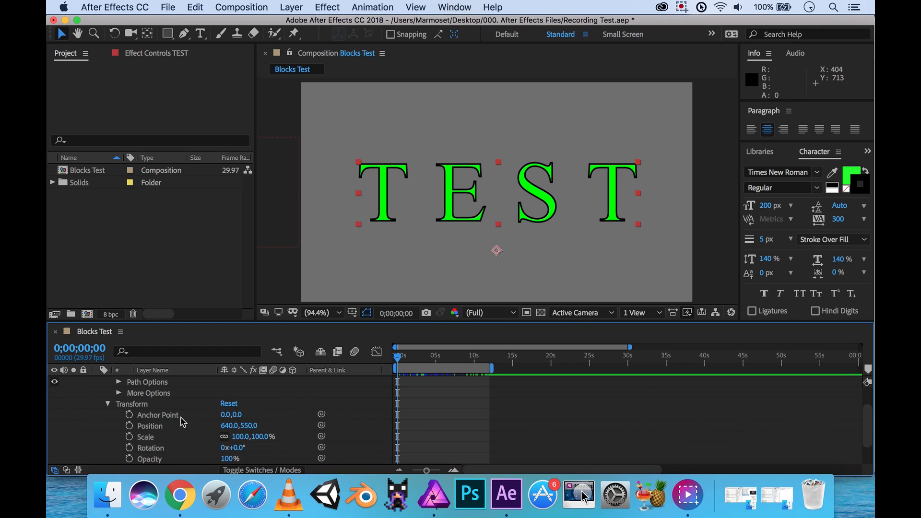
{"action": "scroll", "coordinate": [240, 431], "scroll_direction": "up", "scroll_amount": 2}
{"action": "scroll", "coordinate": [252, 431], "scroll_direction": "down", "scroll_amount": 4}
{"action": "scroll", "coordinate": [249, 430], "scroll_direction": "up", "scroll_amount": 4}
- Collapse the TEST and Red Solid 1 layers' properties and hide Blue Solid 2, with the current time at the start
{"action": "left_click", "coordinate": [98, 382]}
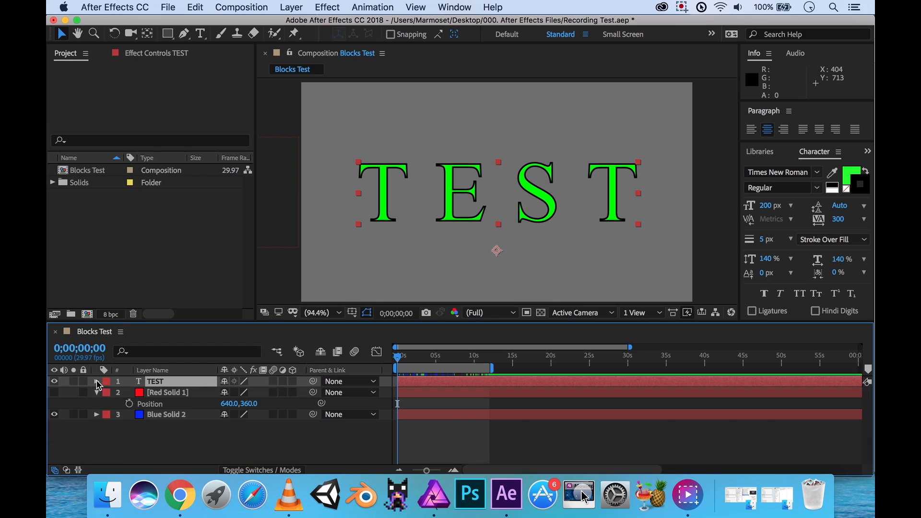
{"action": "left_click", "coordinate": [98, 392]}
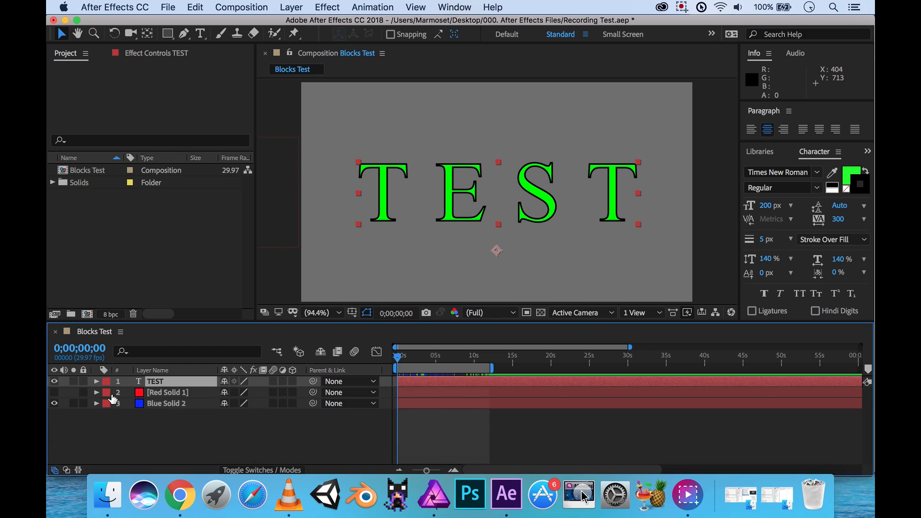
{"action": "left_click", "coordinate": [56, 405]}
{"action": "left_click_drag", "start_coordinate": [408, 358], "coordinate": [367, 363]}
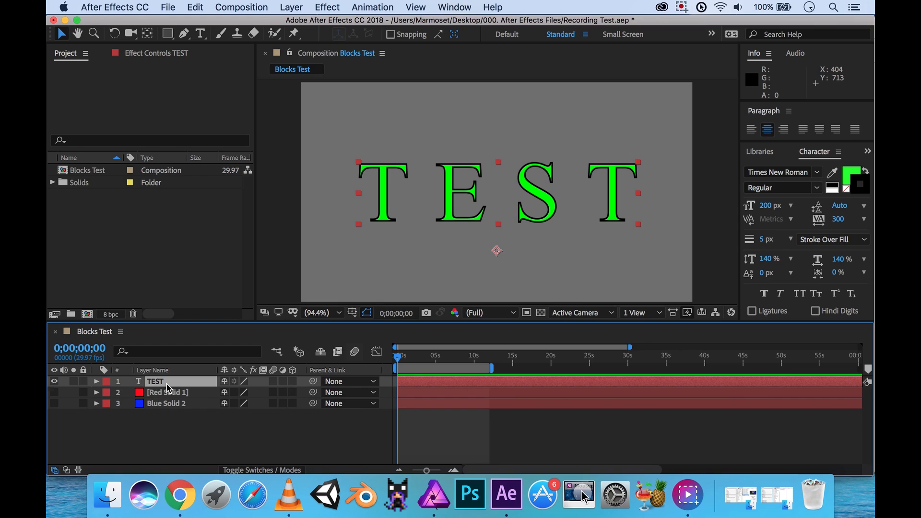
- Reveal only the Scale, Opacity and Position properties of the TEST layer
{"action": "key", "text": "s"}
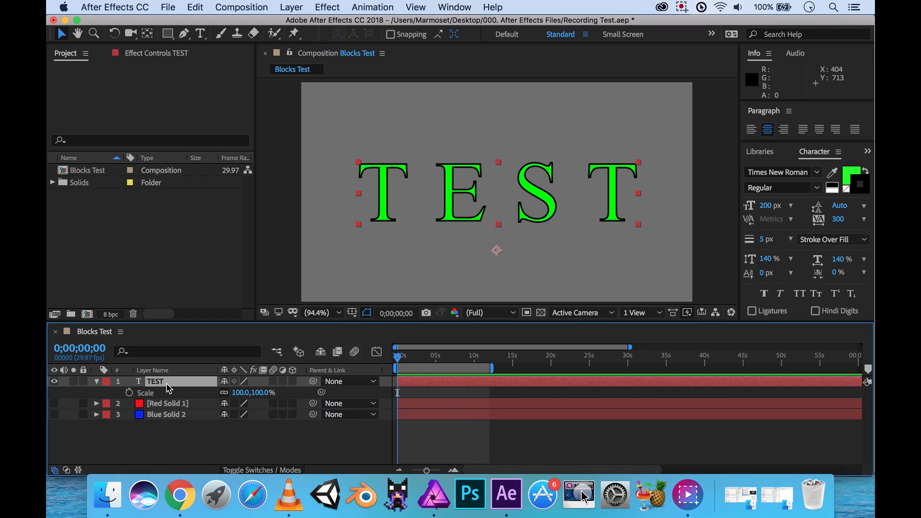
{"action": "key", "text": "shift+t"}
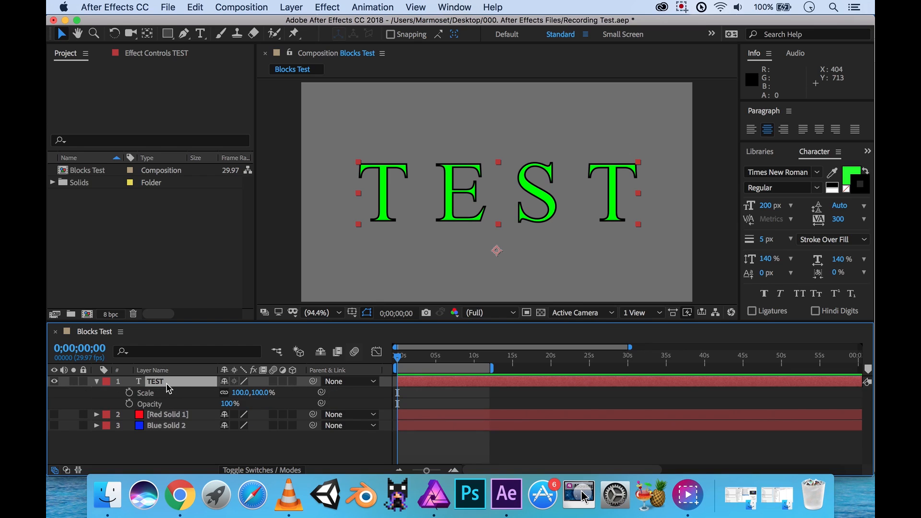
{"action": "key", "text": "shift+p"}
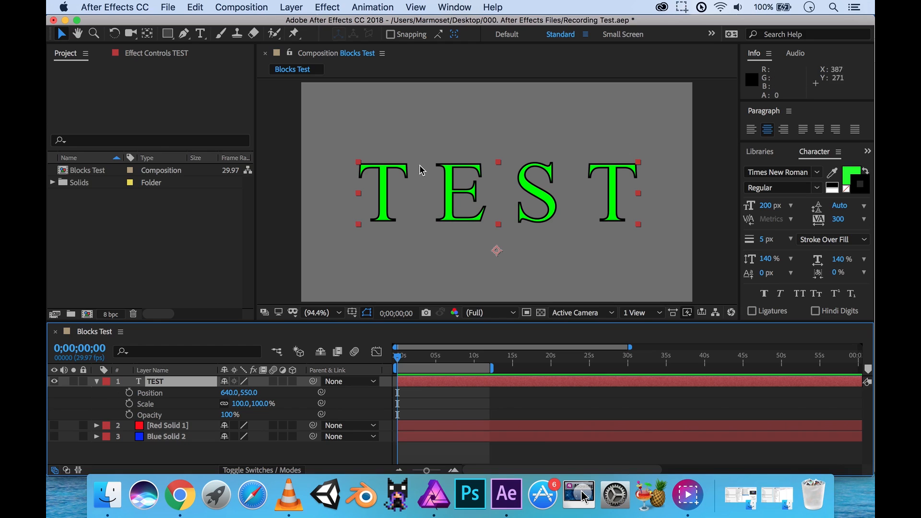
- Move the TEST text horizontally off the frame's left side to about -572, 550 and start Position keyframing at 0;00;00;00
{"action": "mouse_move", "coordinate": [398, 357]}
{"action": "left_mouse_down"}
{"action": "mouse_move", "coordinate": [504, 357]}
{"action": "mouse_move", "coordinate": [397, 359]}
{"action": "left_mouse_up"}
{"action": "scroll", "coordinate": [450, 223], "scroll_direction": "down", "scroll_amount": 2}
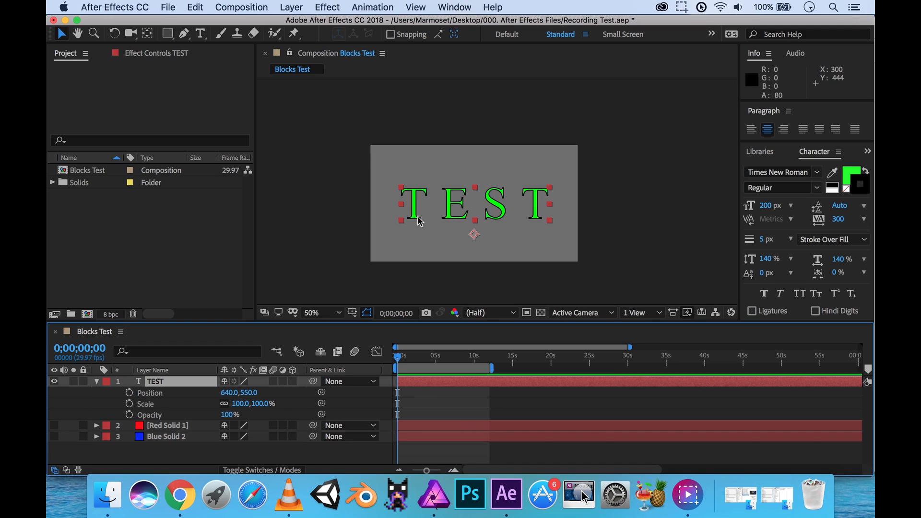
{"action": "key", "text": "h"}
{"action": "left_click_drag", "start_coordinate": [344, 230], "coordinate": [382, 218]}
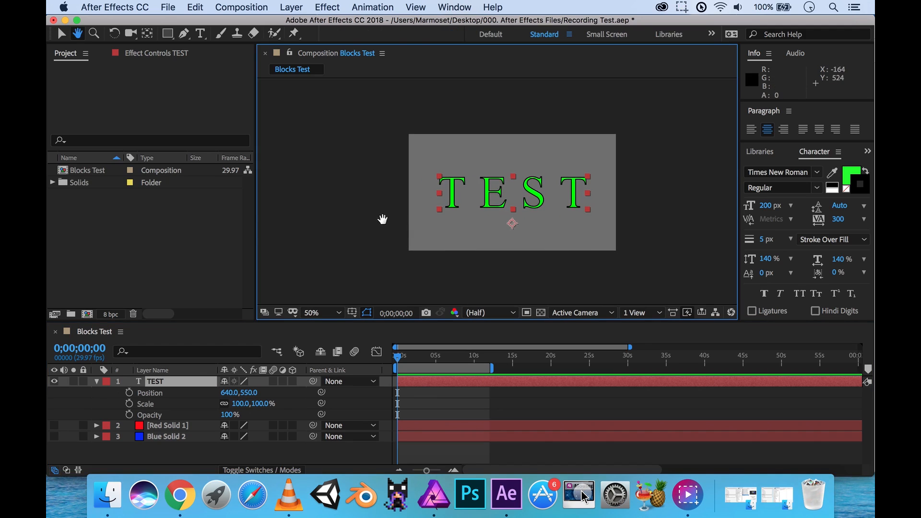
{"action": "key", "text": "v"}
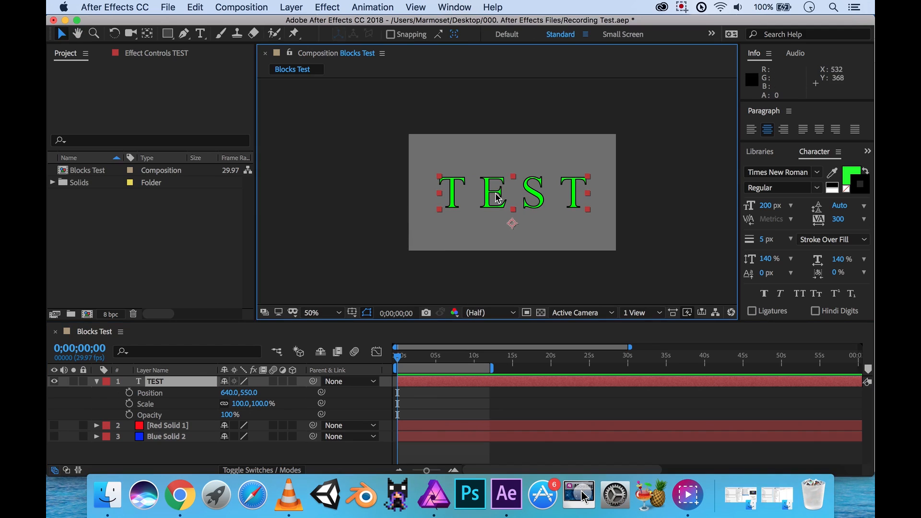
{"action": "left_click_drag", "start_coordinate": [491, 193], "coordinate": [296, 196]}
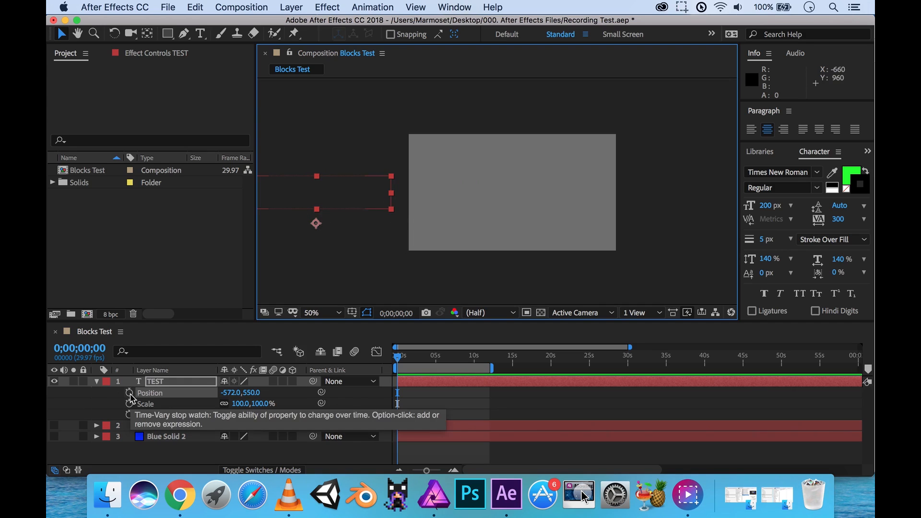
{"action": "left_click", "coordinate": [129, 394]}
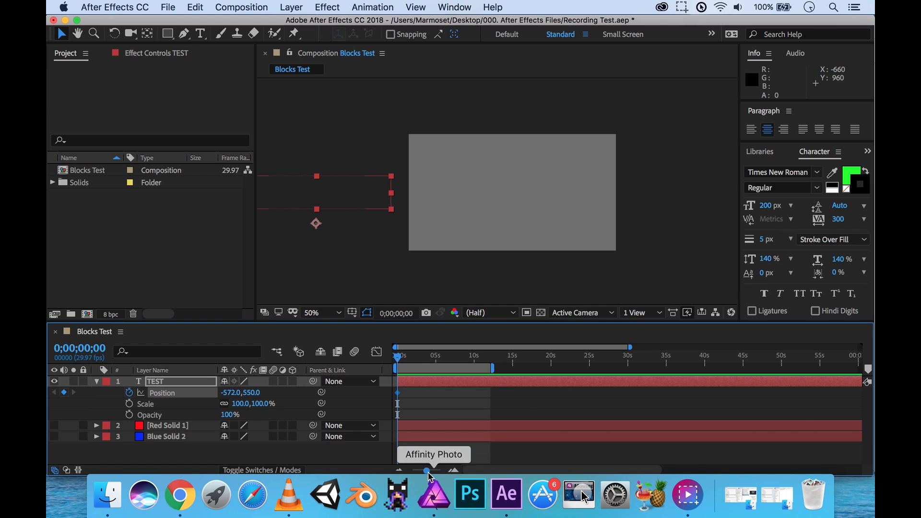
- Add a second Position keyframe for TEST at 0;00;01;00 with X set to 640
{"action": "left_click_drag", "start_coordinate": [427, 471], "coordinate": [438, 476]}
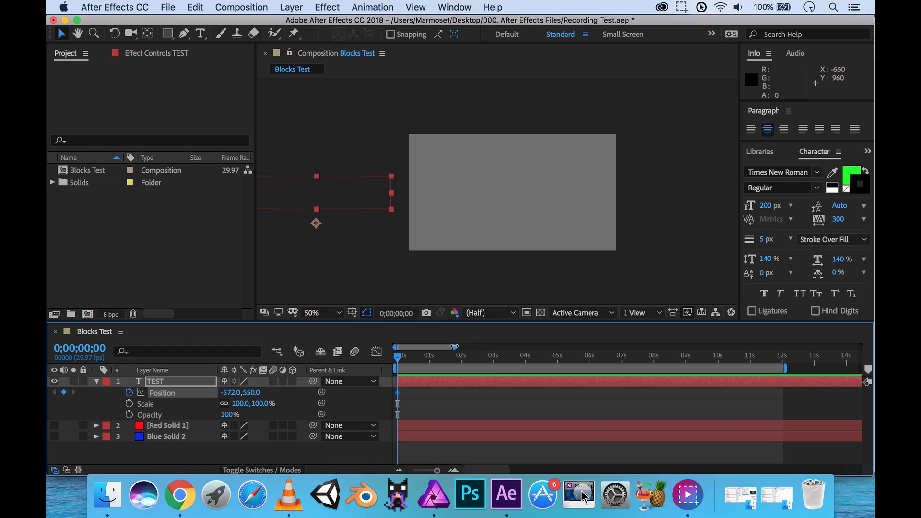
{"action": "left_click_drag", "start_coordinate": [454, 346], "coordinate": [447, 346]}
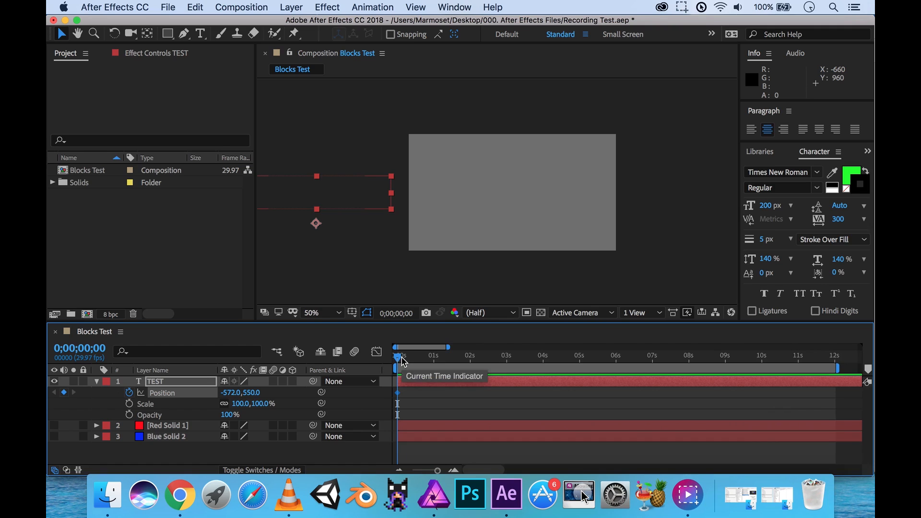
{"action": "left_click_drag", "start_coordinate": [398, 357], "coordinate": [433, 358]}
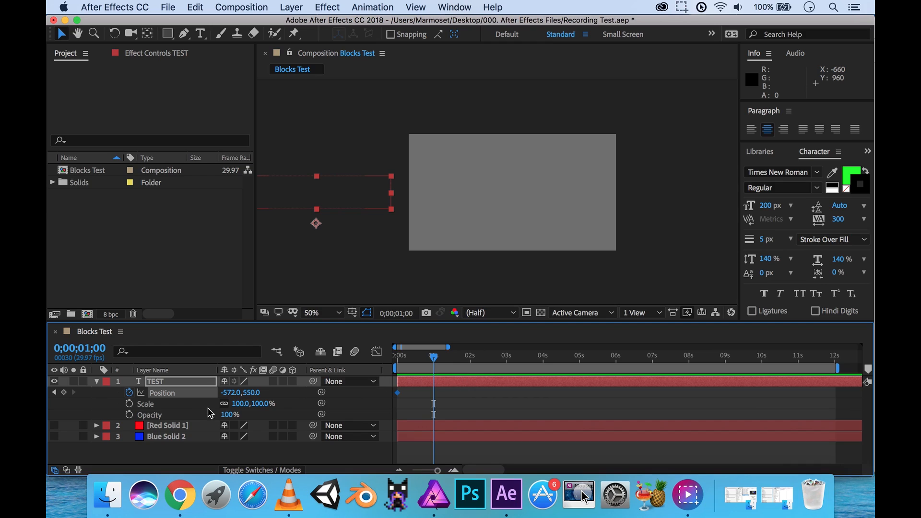
{"action": "left_click", "coordinate": [230, 393]}
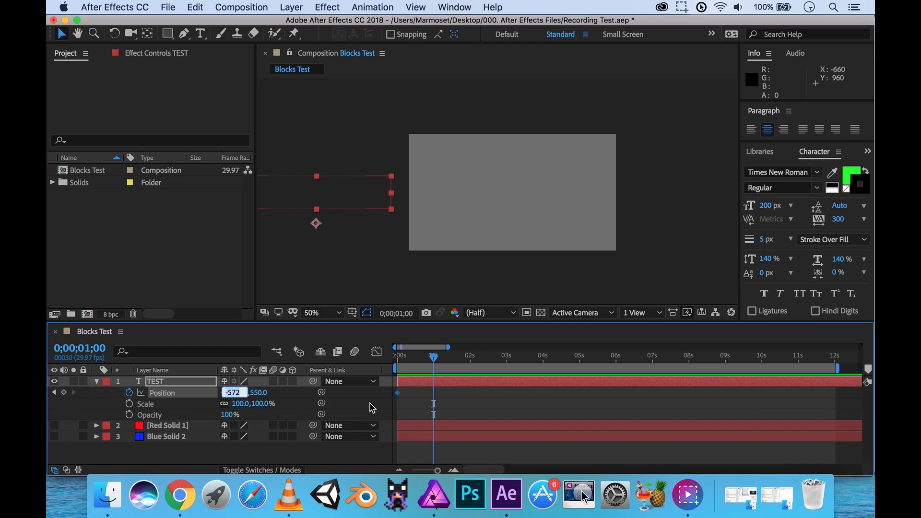
{"action": "type", "text": "640"}
{"action": "key", "text": "Return"}
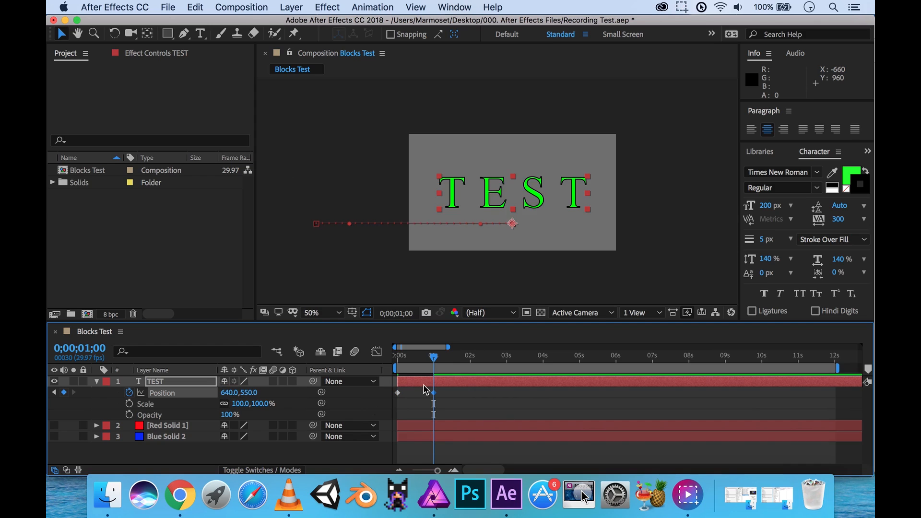
- Play the TEST slide-in from the start and scrub between its two Position keyframes, ending at 0;00;00;00
{"action": "left_click_drag", "start_coordinate": [436, 363], "coordinate": [364, 365]}
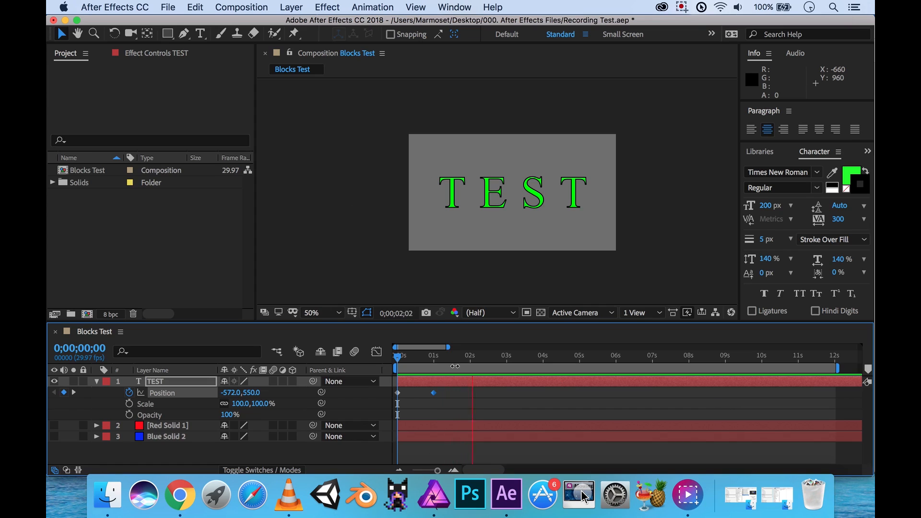
{"action": "mouse_move", "coordinate": [432, 359]}
{"action": "left_mouse_down"}
{"action": "mouse_move", "coordinate": [397, 361]}
{"action": "mouse_move", "coordinate": [440, 360]}
{"action": "left_mouse_up"}
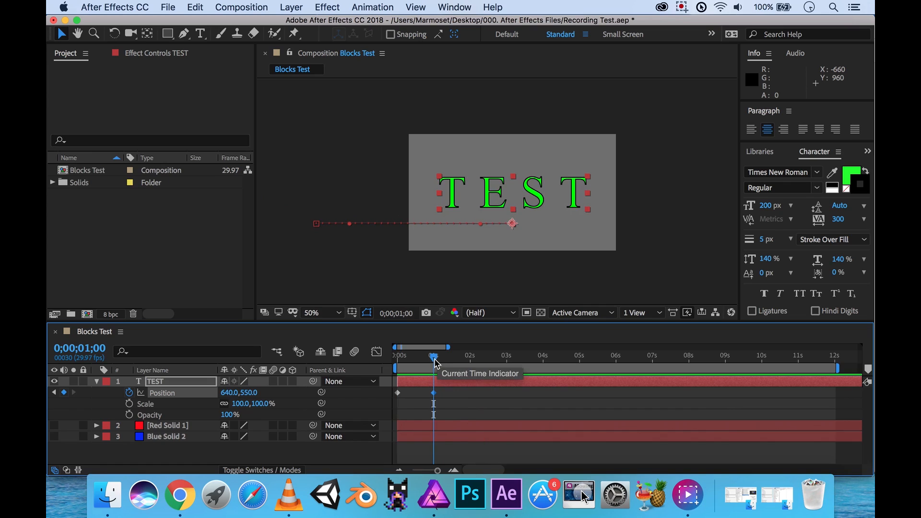
{"action": "left_click_drag", "start_coordinate": [435, 359], "coordinate": [376, 359]}
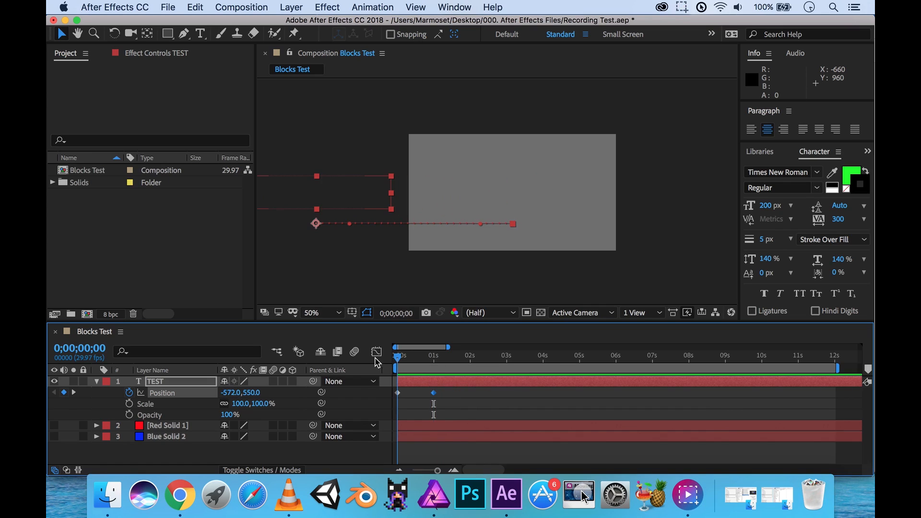
- Set the TEST layer's Scale to 0% and start Scale keyframing at 0;00;00;00
{"action": "left_click_drag", "start_coordinate": [241, 406], "coordinate": [240, 404]}
{"action": "left_click", "coordinate": [240, 405]}
{"action": "type", "text": "0"}
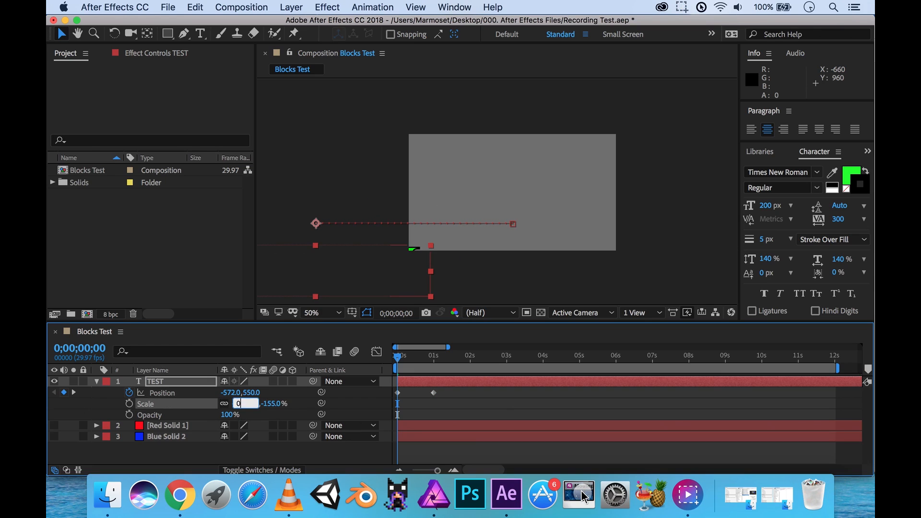
{"action": "key", "text": "Return"}
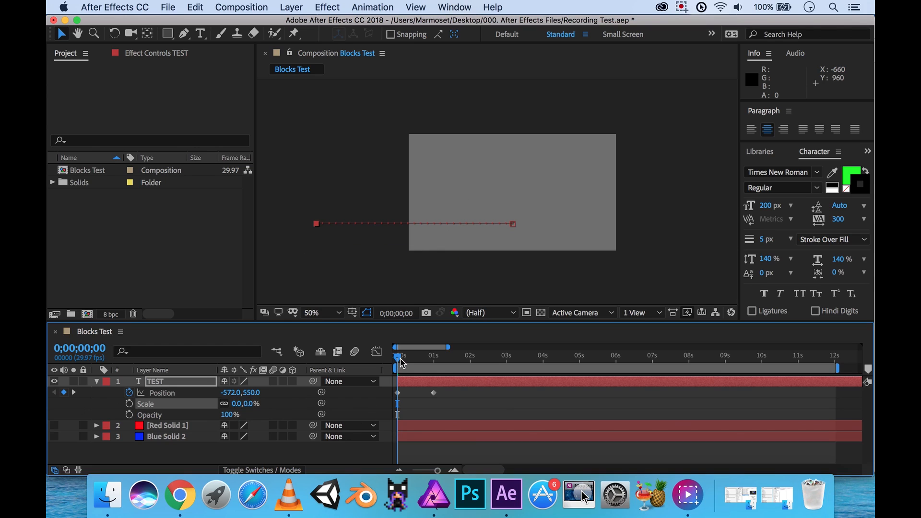
{"action": "left_click_drag", "start_coordinate": [401, 360], "coordinate": [435, 360]}
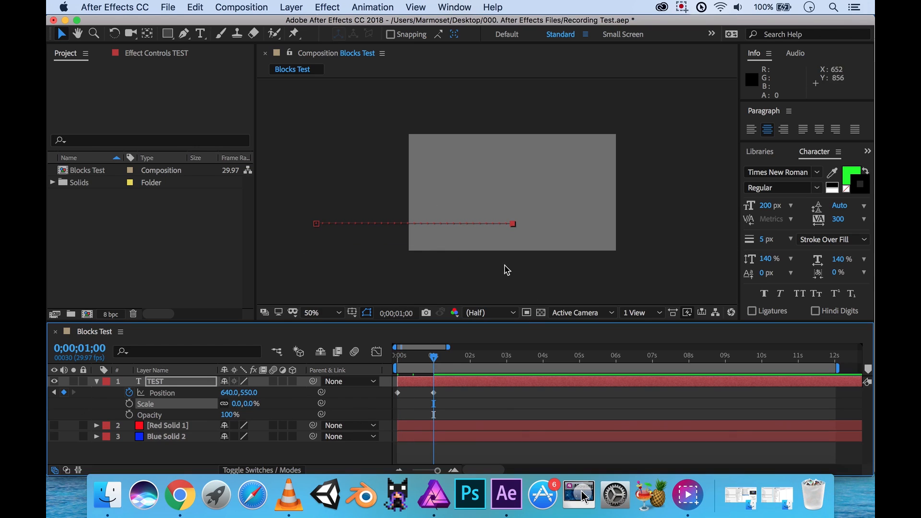
{"action": "left_click_drag", "start_coordinate": [437, 363], "coordinate": [398, 365]}
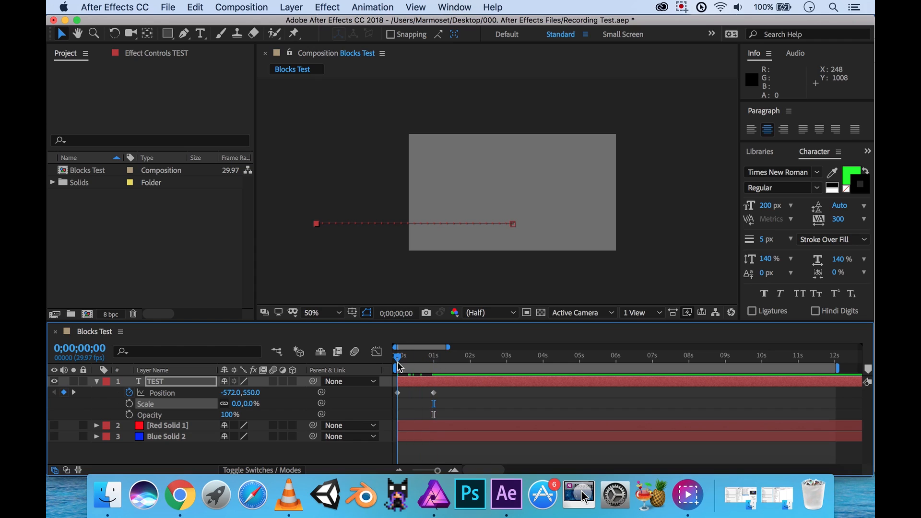
{"action": "left_click", "coordinate": [130, 404]}
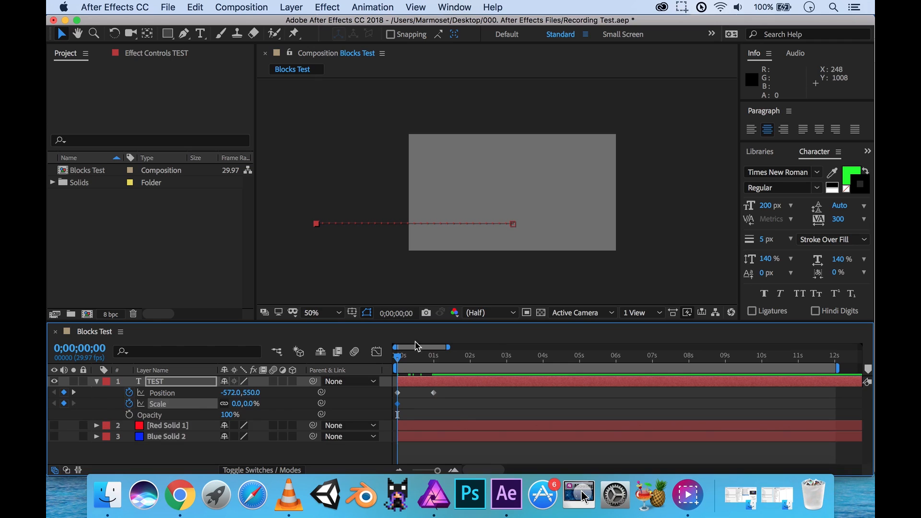
- Add a Scale keyframe for TEST at 0;00;01;00 and set its value to 100%
{"action": "left_click_drag", "start_coordinate": [399, 361], "coordinate": [438, 366]}
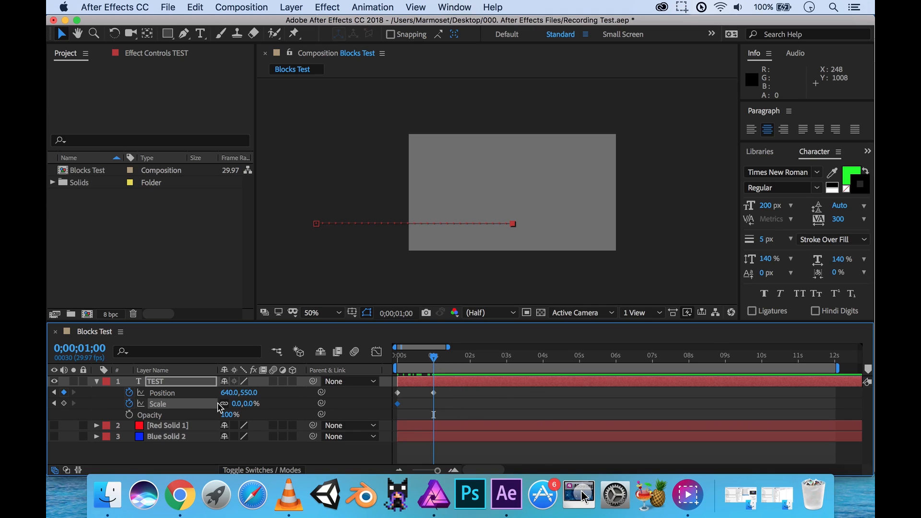
{"action": "mouse_move", "coordinate": [437, 357]}
{"action": "left_mouse_down"}
{"action": "mouse_move", "coordinate": [448, 369]}
{"action": "mouse_move", "coordinate": [433, 373]}
{"action": "left_mouse_up"}
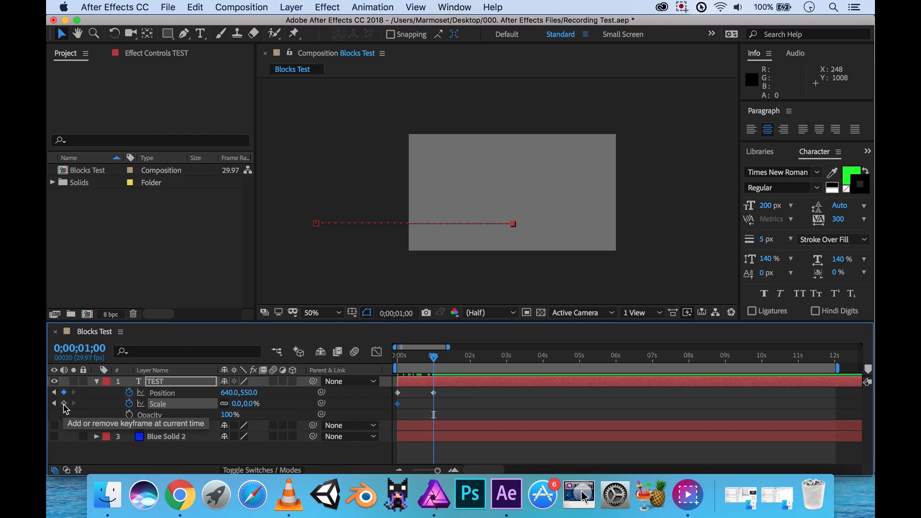
{"action": "left_click", "coordinate": [65, 404]}
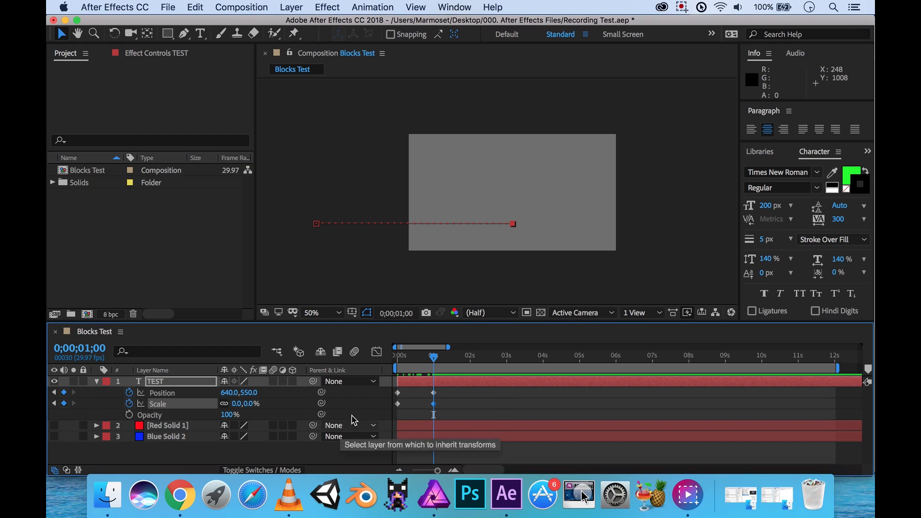
{"action": "left_click_drag", "start_coordinate": [236, 409], "coordinate": [408, 407]}
{"action": "left_click", "coordinate": [241, 406]}
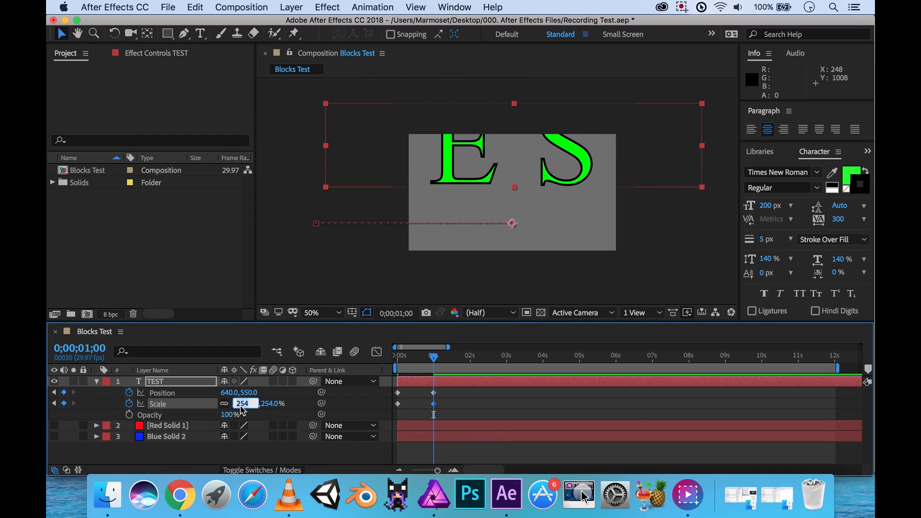
{"action": "type", "text": "100"}
{"action": "key", "text": "Return"}
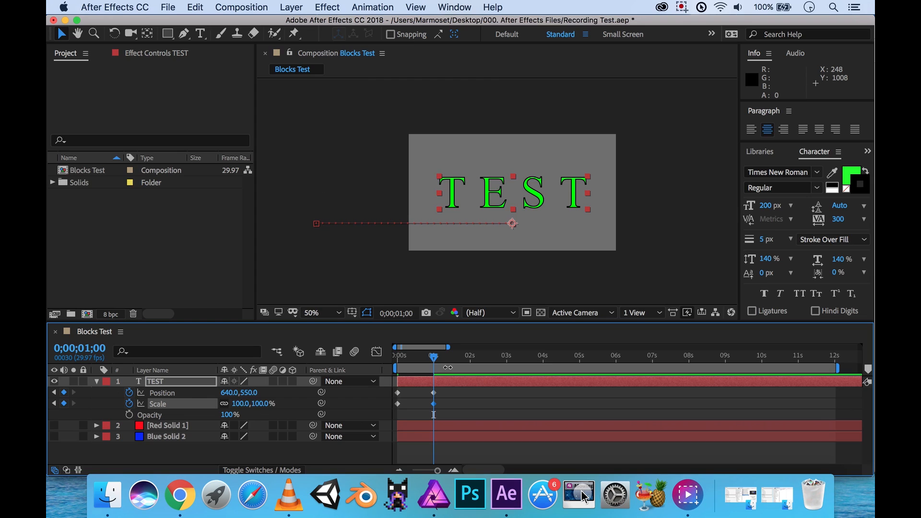
- Preview the combined slide and scale animation from the start and move the current time to 0;00;01;23
{"action": "left_click_drag", "start_coordinate": [435, 359], "coordinate": [363, 361]}
{"action": "key", "text": "space"}
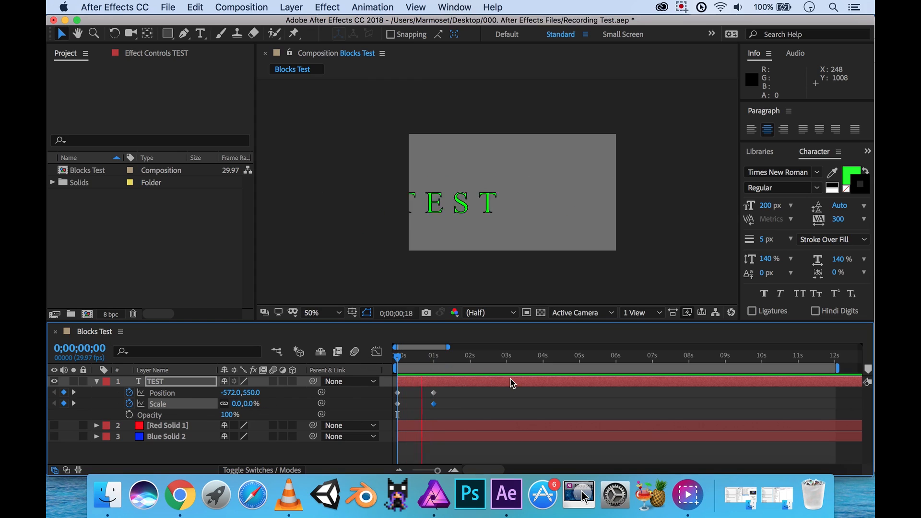
{"action": "left_click_drag", "start_coordinate": [411, 362], "coordinate": [462, 362]}
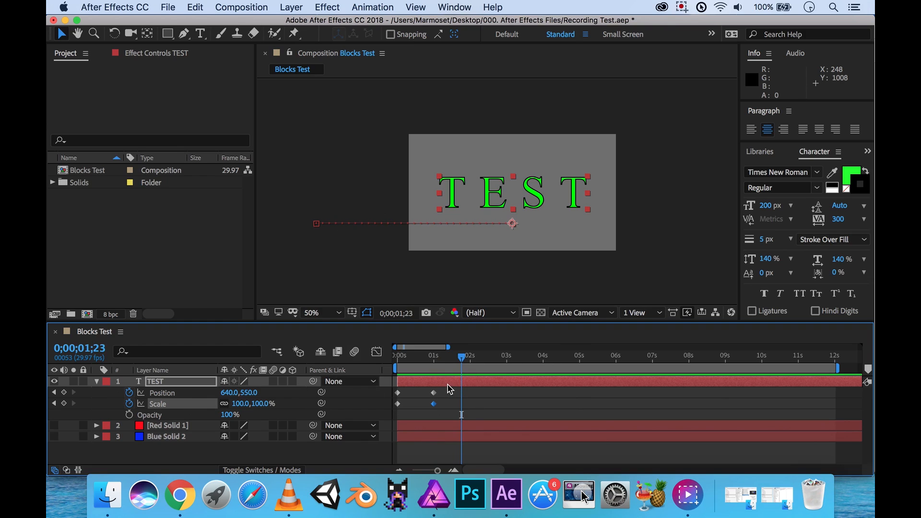
- Reveal the TEST layer's Rotation property and start Rotation keyframing at 0;00;00;00
{"action": "key", "text": "shift+r"}
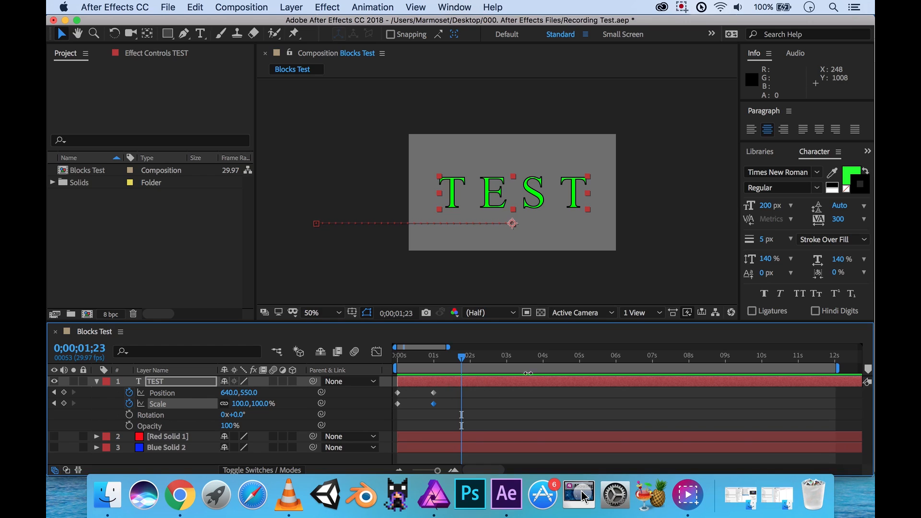
{"action": "left_click_drag", "start_coordinate": [462, 363], "coordinate": [389, 362]}
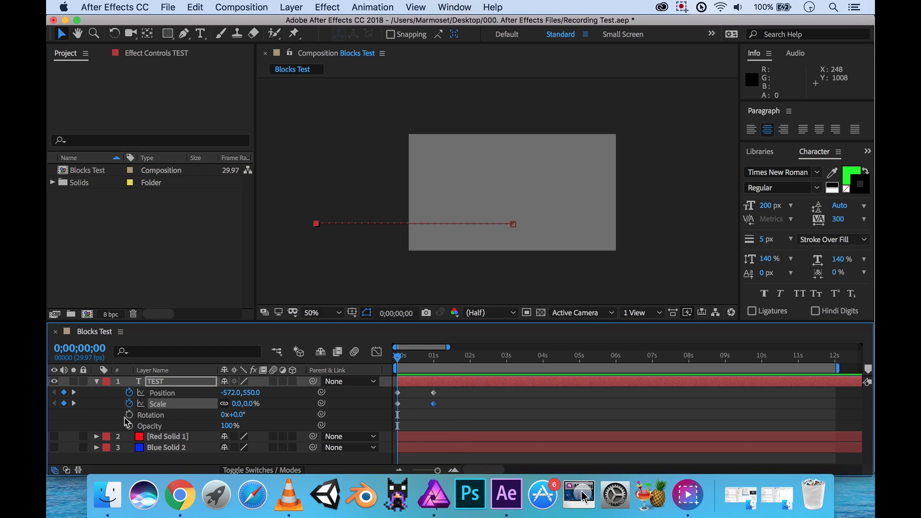
{"action": "left_click", "coordinate": [129, 415]}
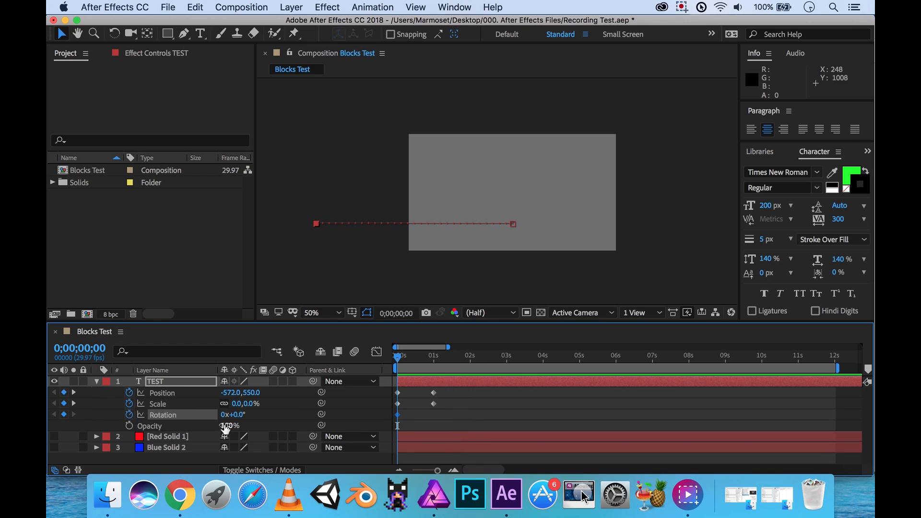
- Set TEST's Rotation to 3 full revolutions at 0;00;01;00 and preview the animation from the start
{"action": "left_click_drag", "start_coordinate": [403, 361], "coordinate": [434, 361]}
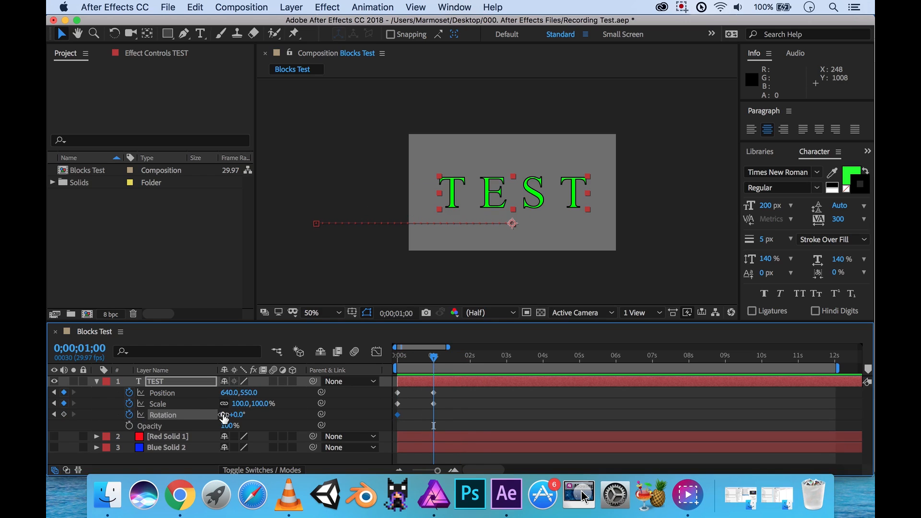
{"action": "left_click", "coordinate": [224, 415]}
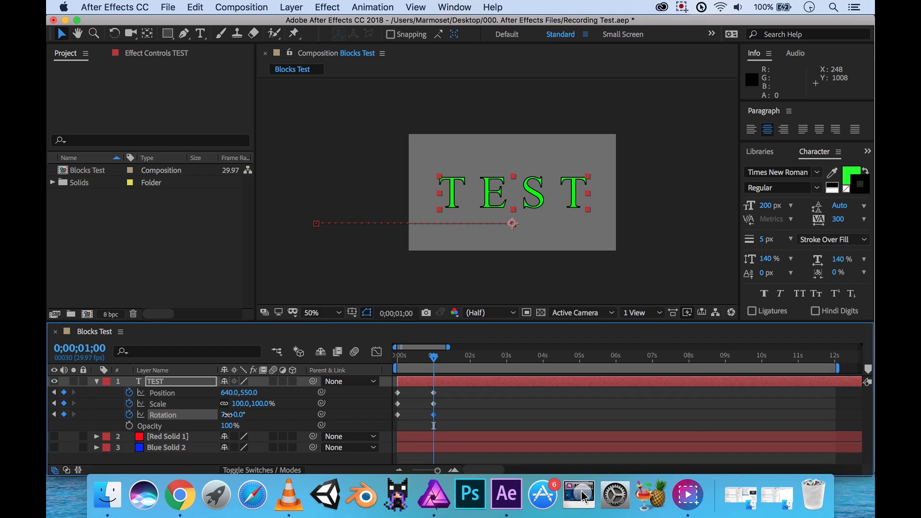
{"action": "type", "text": "7"}
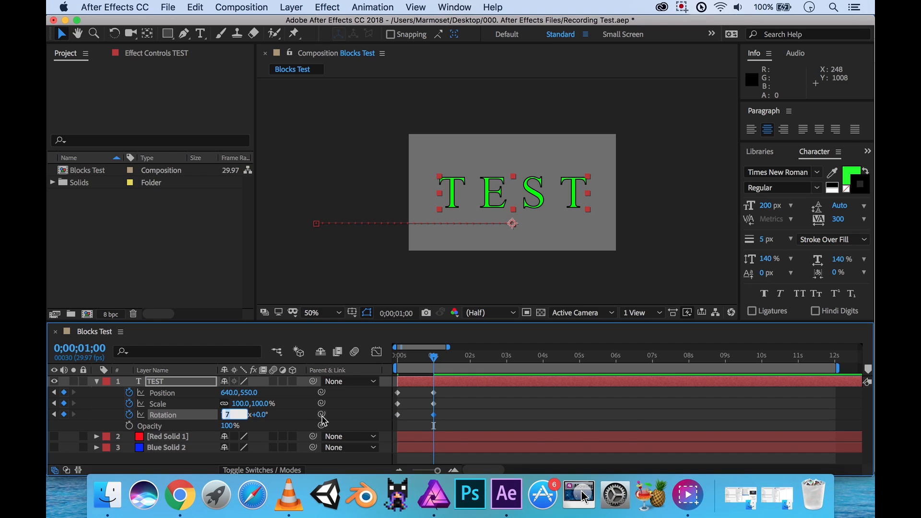
{"action": "key", "text": "Return"}
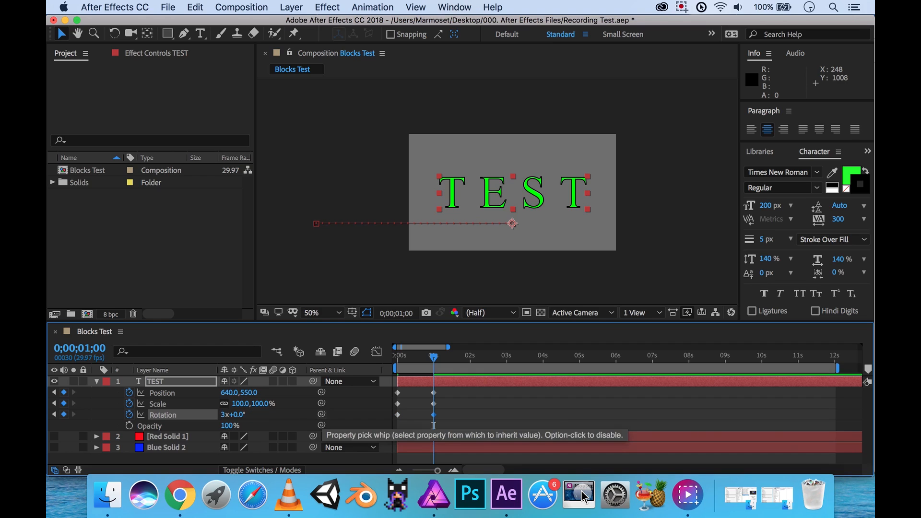
{"action": "left_click_drag", "start_coordinate": [434, 358], "coordinate": [388, 361]}
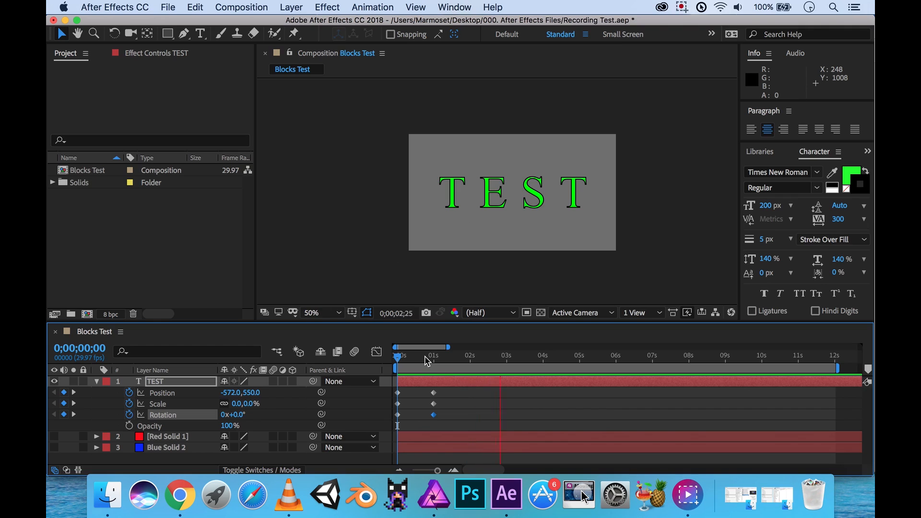
{"action": "left_click", "coordinate": [487, 419]}
- Start Opacity keyframing for the TEST layer at 0;00;01;00, keeping the value at 100%
{"action": "mouse_move", "coordinate": [419, 364]}
{"action": "left_mouse_down"}
{"action": "mouse_move", "coordinate": [395, 361]}
{"action": "mouse_move", "coordinate": [446, 361]}
{"action": "mouse_move", "coordinate": [394, 361]}
{"action": "mouse_move", "coordinate": [434, 358]}
{"action": "left_mouse_up"}
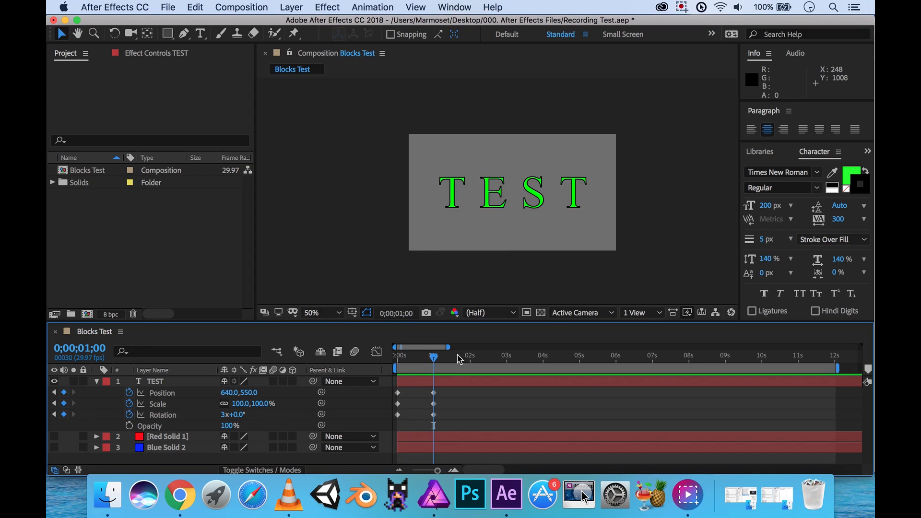
{"action": "mouse_move", "coordinate": [437, 363]}
{"action": "left_mouse_down"}
{"action": "mouse_move", "coordinate": [761, 361]}
{"action": "mouse_move", "coordinate": [434, 365]}
{"action": "left_mouse_up"}
{"action": "left_click", "coordinate": [128, 425]}
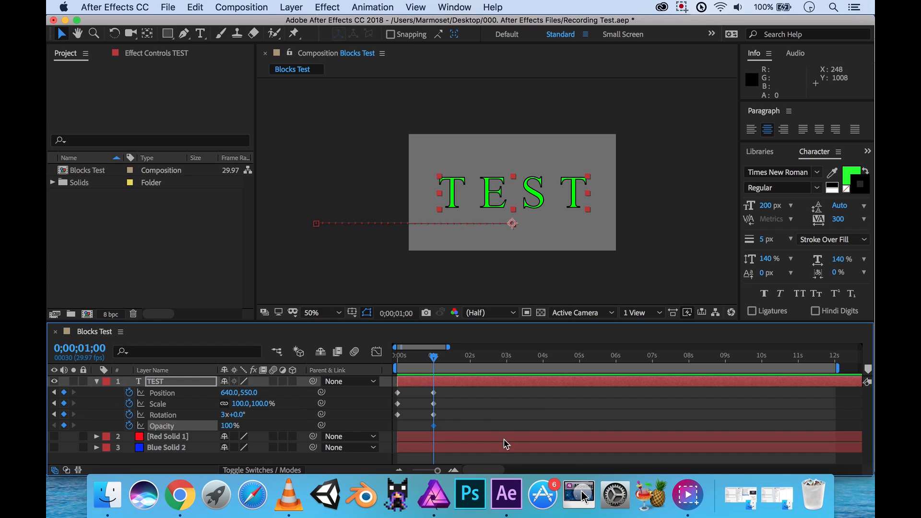
- Move the current time to exactly 0;00;04;00 and set the TEST layer's Opacity to 0% there
{"action": "left_click_drag", "start_coordinate": [435, 364], "coordinate": [545, 366]}
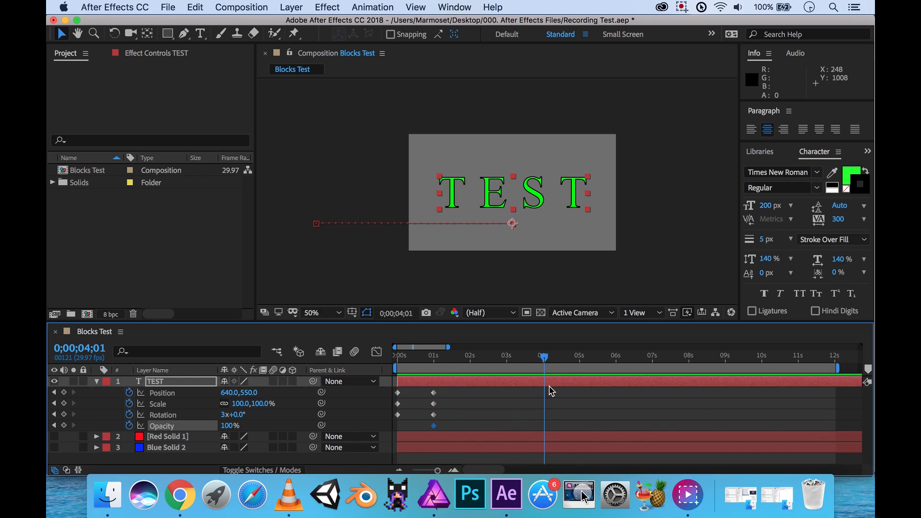
{"action": "left_click", "coordinate": [416, 316]}
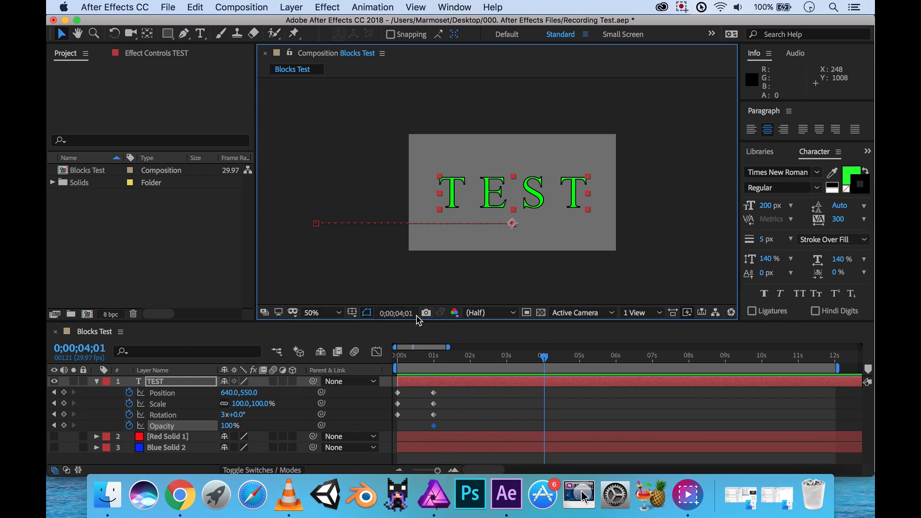
{"action": "left_click", "coordinate": [426, 313]}
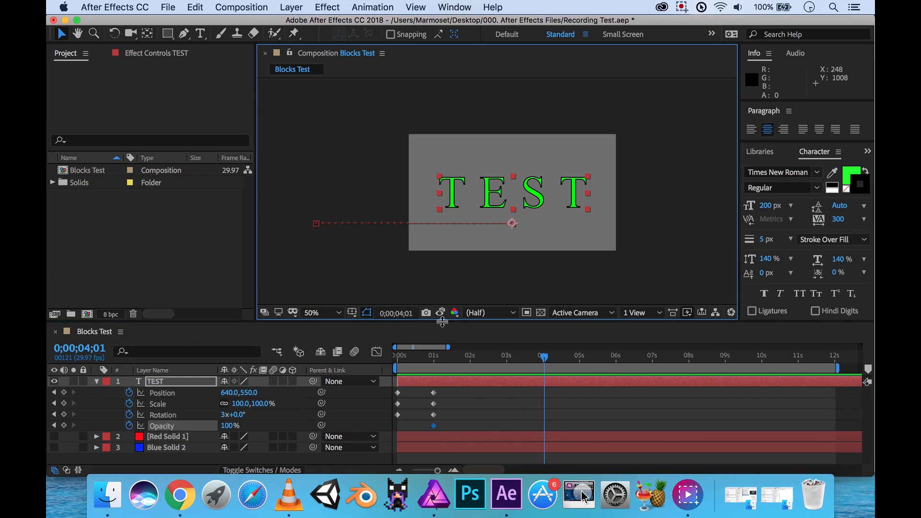
{"action": "left_click", "coordinate": [417, 315]}
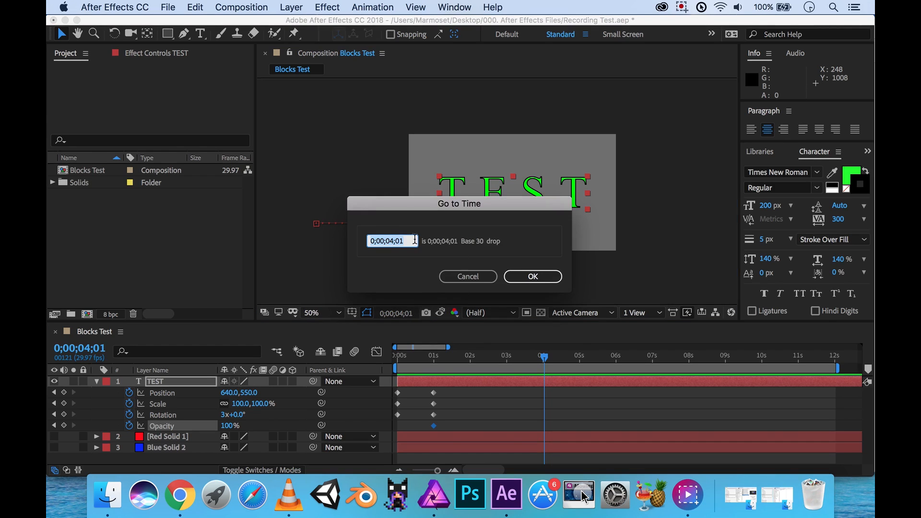
{"action": "left_click", "coordinate": [409, 242]}
{"action": "type", "text": "0"}
{"action": "key", "text": "Return"}
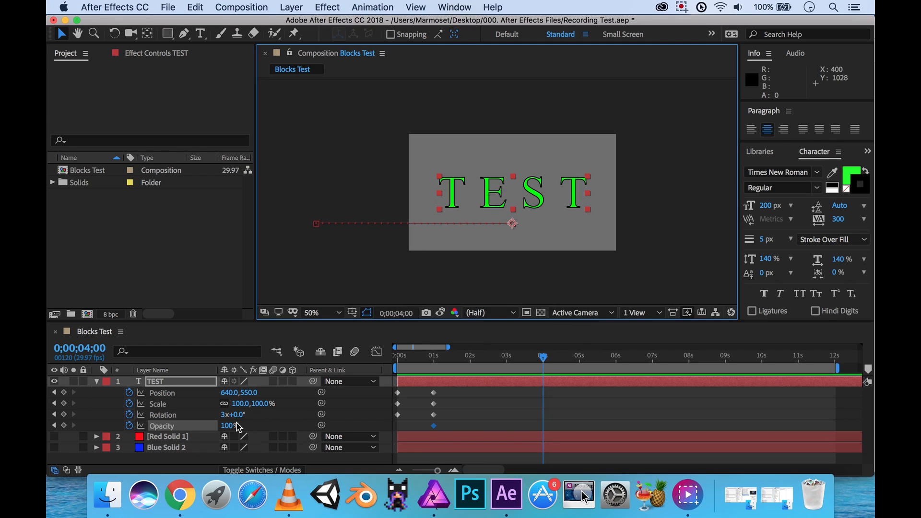
{"action": "left_click_drag", "start_coordinate": [229, 426], "coordinate": [202, 440]}
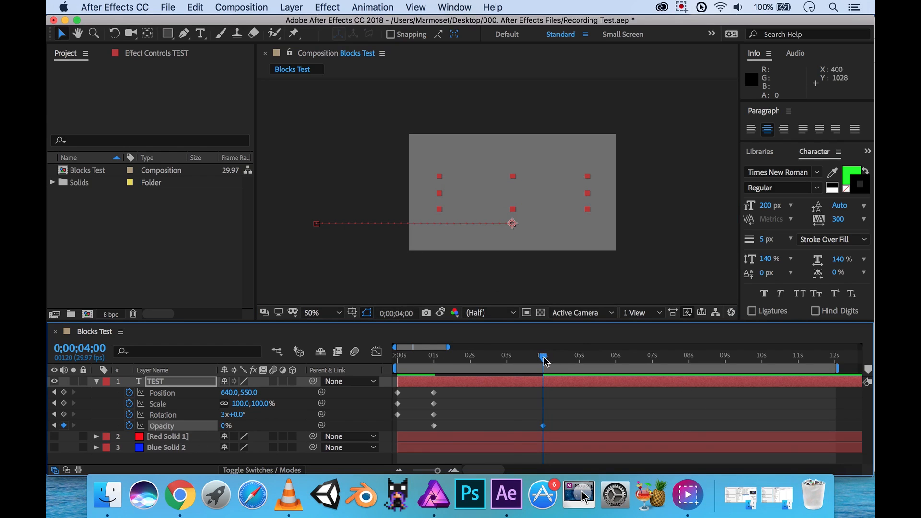
- Preview the full animation with the fade-out from the start, then scrub to 0;00;02;06
{"action": "left_click_drag", "start_coordinate": [544, 359], "coordinate": [296, 354]}
{"action": "key", "text": "space"}
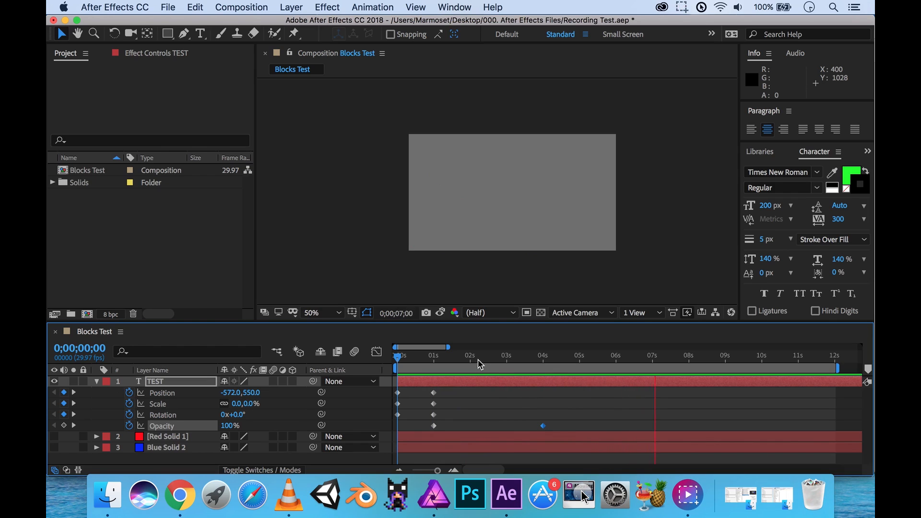
{"action": "left_click_drag", "start_coordinate": [455, 364], "coordinate": [478, 363]}
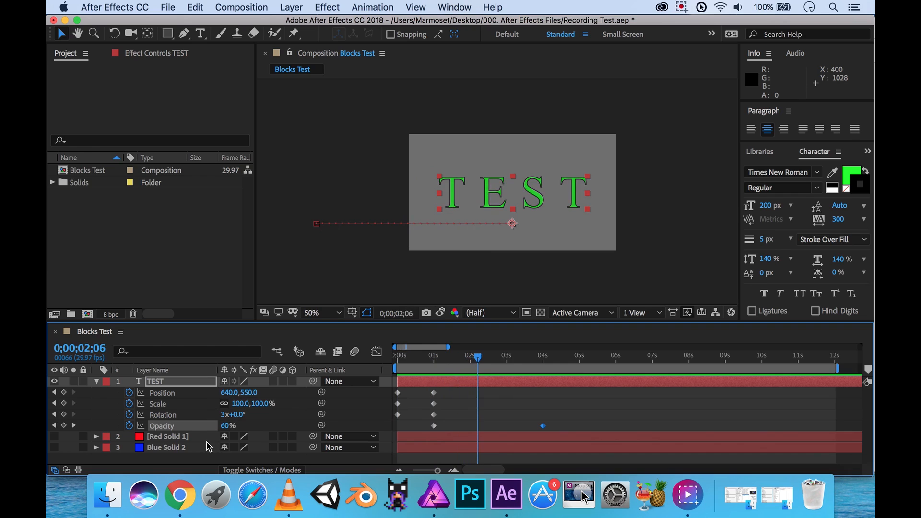